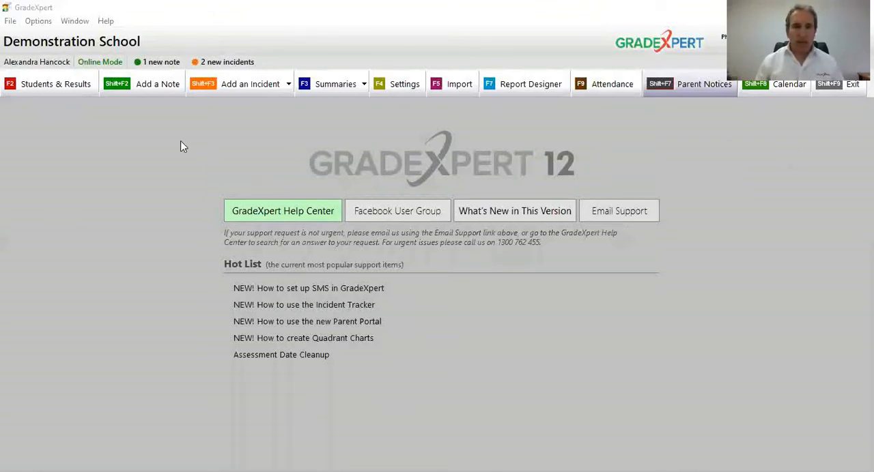
Step: Open the Reports Training student map for class 4 D and display its Reading results
{"action": "left_click", "coordinate": [80, 93]}
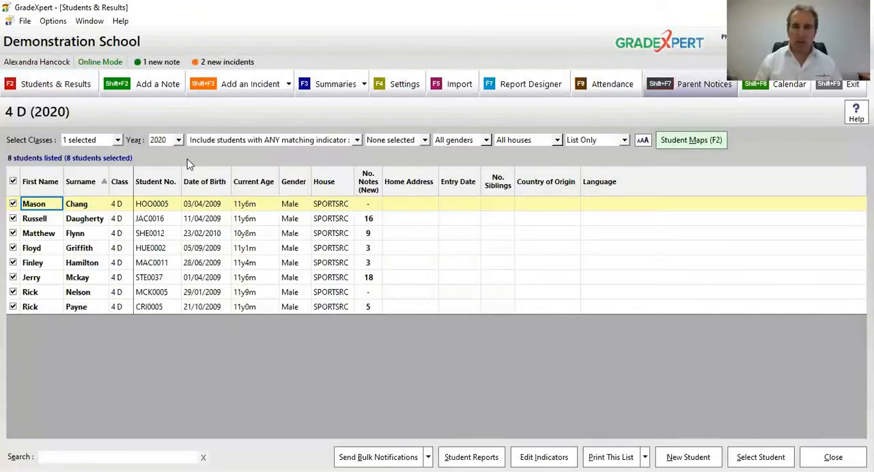
{"action": "left_click", "coordinate": [685, 141]}
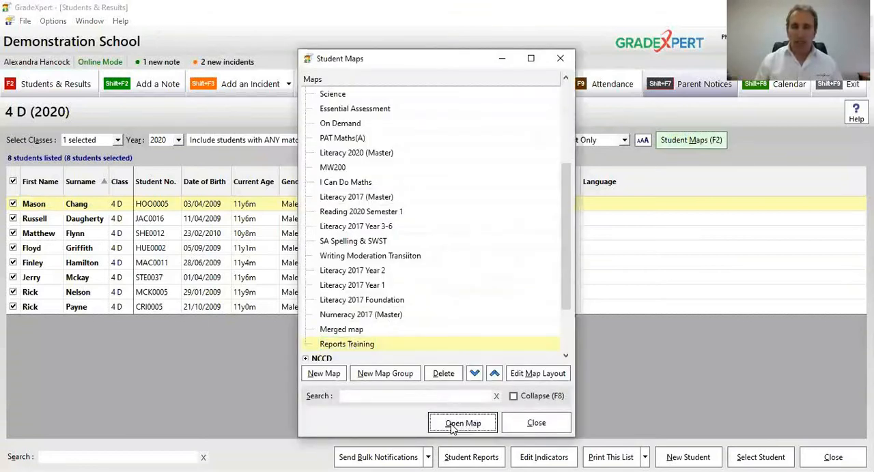
{"action": "left_click", "coordinate": [450, 424]}
{"action": "left_click", "coordinate": [213, 180]}
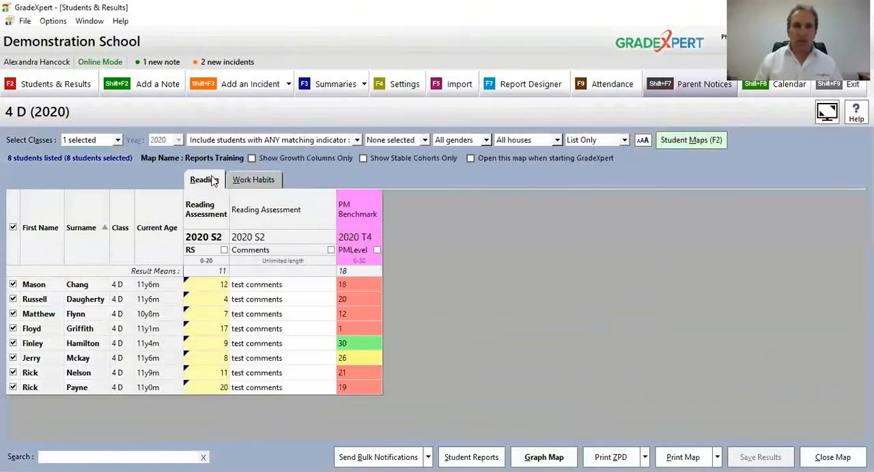
Step: Examine the first student's 2020 S2 Reading Assessment score and comments, and the 2020 T4 PM Benchmark level
{"action": "left_click", "coordinate": [199, 287]}
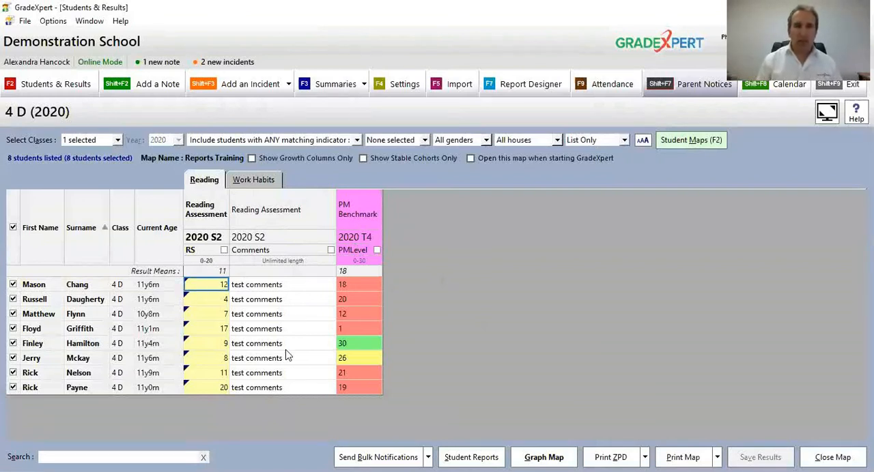
{"action": "key", "text": "Down"}
{"action": "key", "text": "Down"}
{"action": "key", "text": "Up"}
{"action": "key", "text": "Up"}
{"action": "key", "text": "Right"}
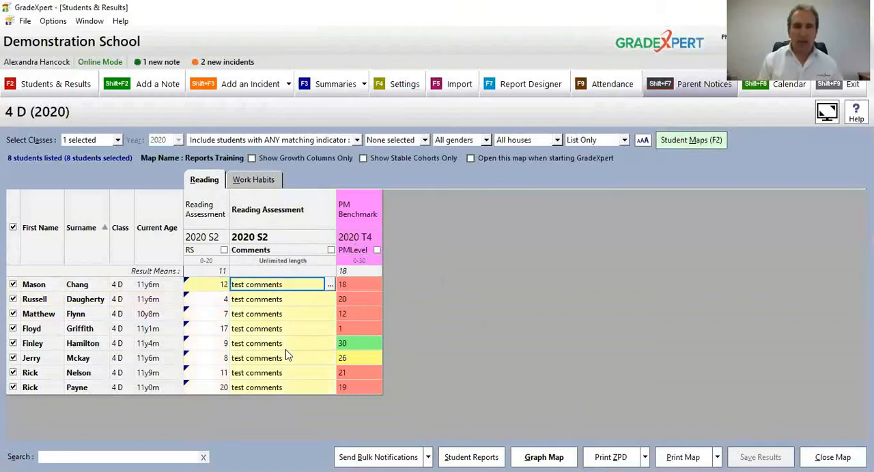
{"action": "key", "text": "Right"}
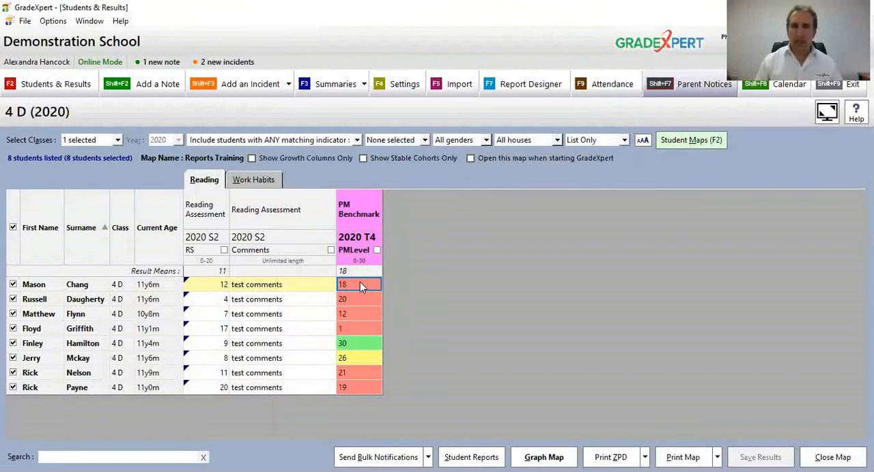
Step: Review the first student's Work Habits results for Effort and Class Behaviour, including the available Effort ratings, and return to the Reading results
{"action": "left_click", "coordinate": [256, 182]}
{"action": "left_click", "coordinate": [217, 286]}
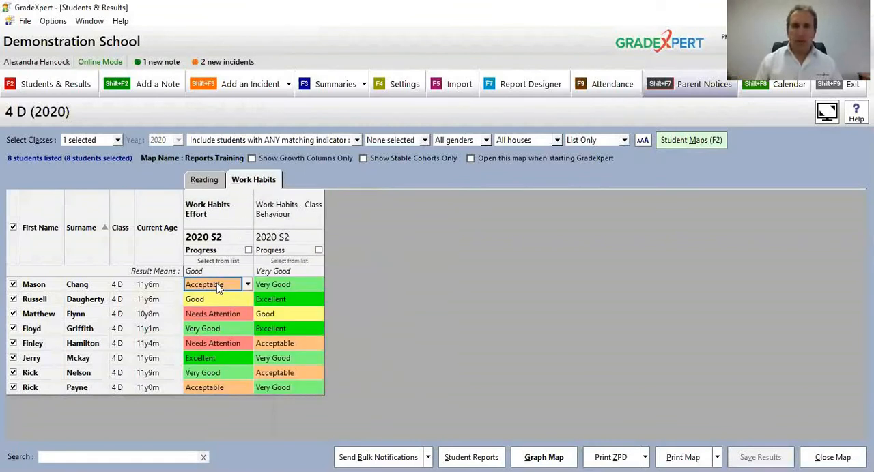
{"action": "left_click", "coordinate": [248, 285]}
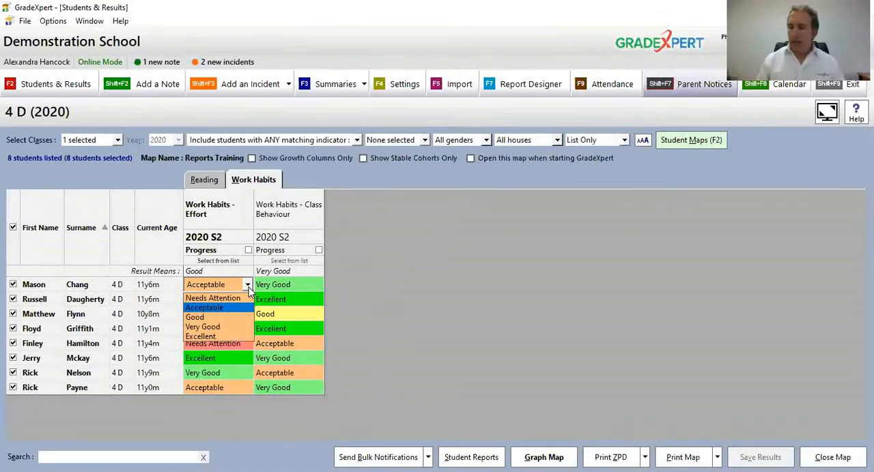
{"action": "left_click", "coordinate": [248, 286]}
{"action": "left_click", "coordinate": [272, 290]}
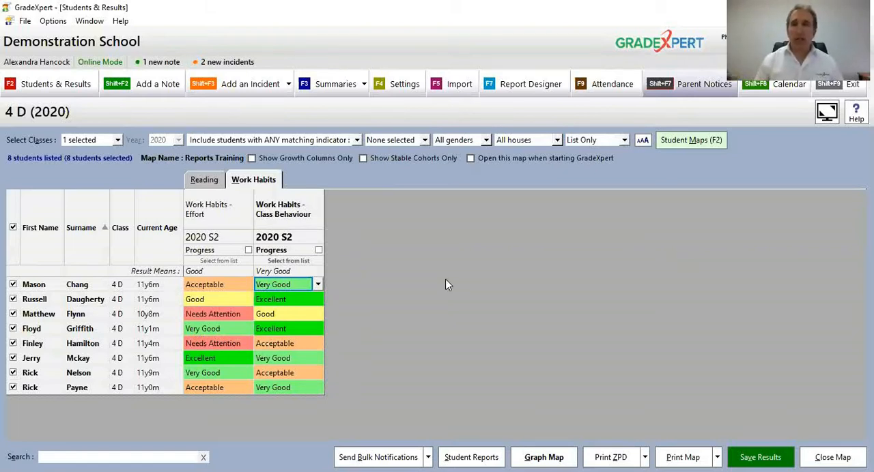
{"action": "left_click", "coordinate": [611, 38]}
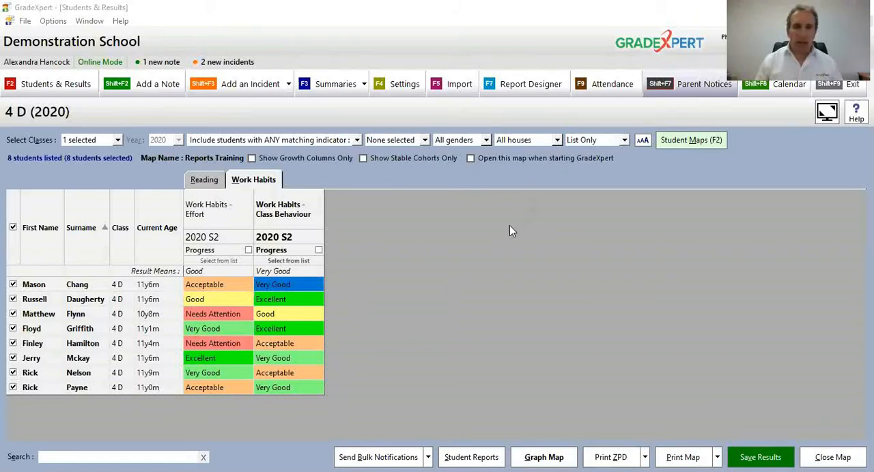
{"action": "left_click", "coordinate": [469, 280]}
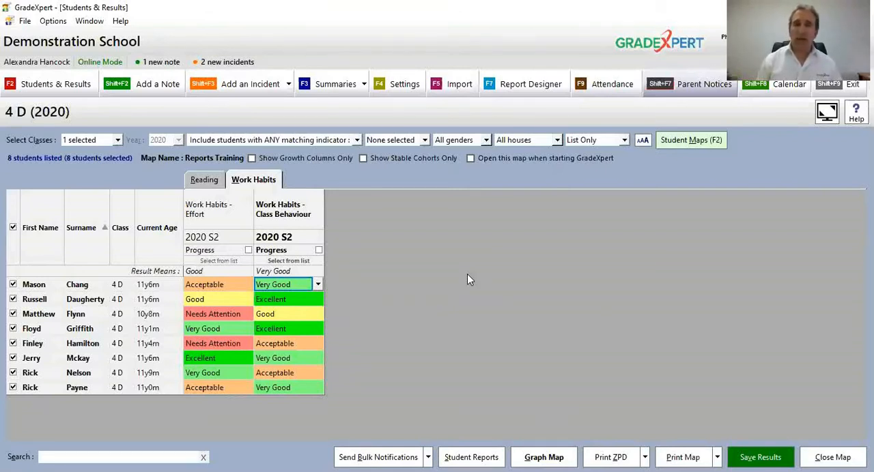
{"action": "left_click", "coordinate": [202, 180]}
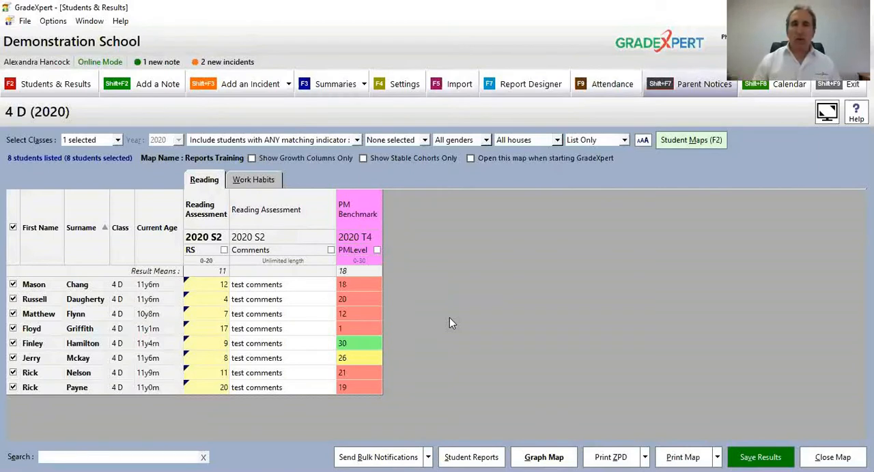
Step: Open the list of report layouts in the Report Designer and look through its report groups
{"action": "left_click", "coordinate": [531, 92]}
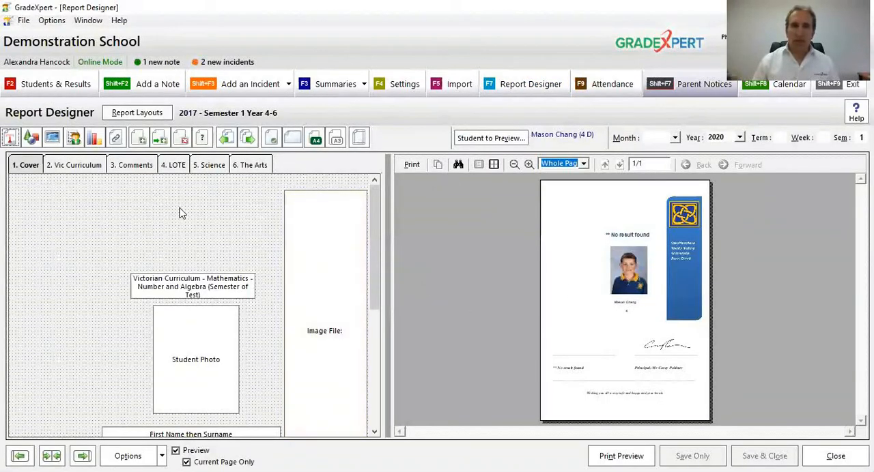
{"action": "left_click", "coordinate": [151, 114]}
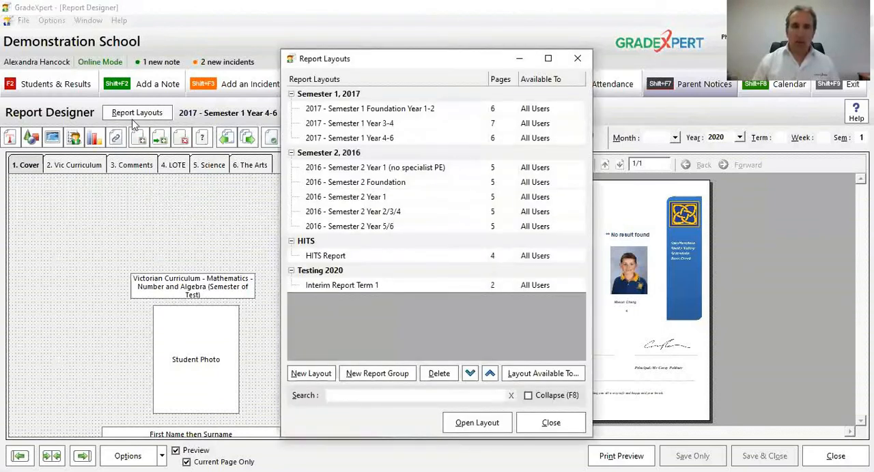
{"action": "left_click", "coordinate": [330, 287]}
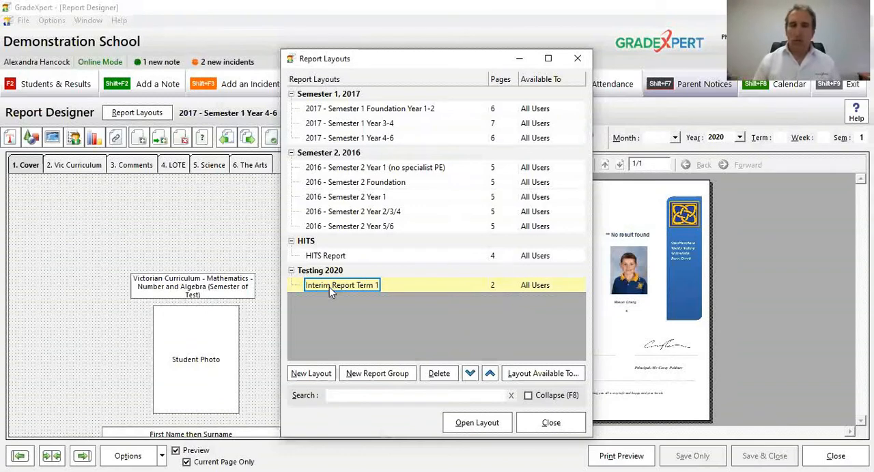
{"action": "left_click", "coordinate": [353, 97]}
{"action": "left_click", "coordinate": [351, 157]}
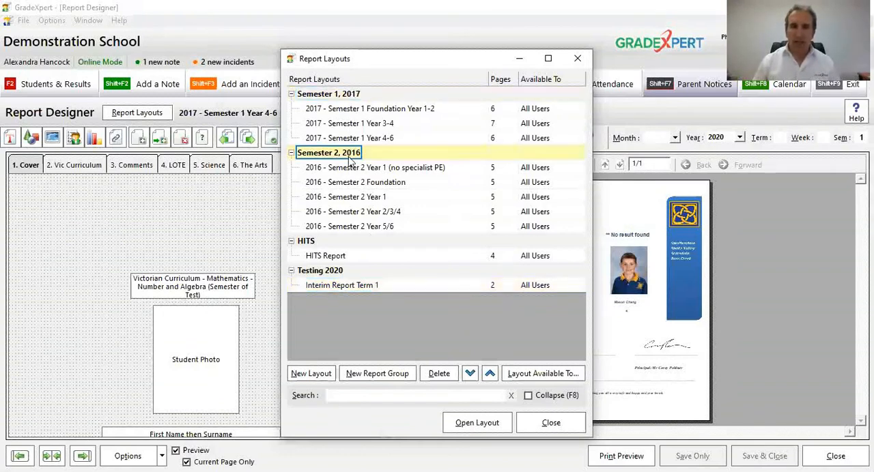
{"action": "left_click", "coordinate": [331, 245]}
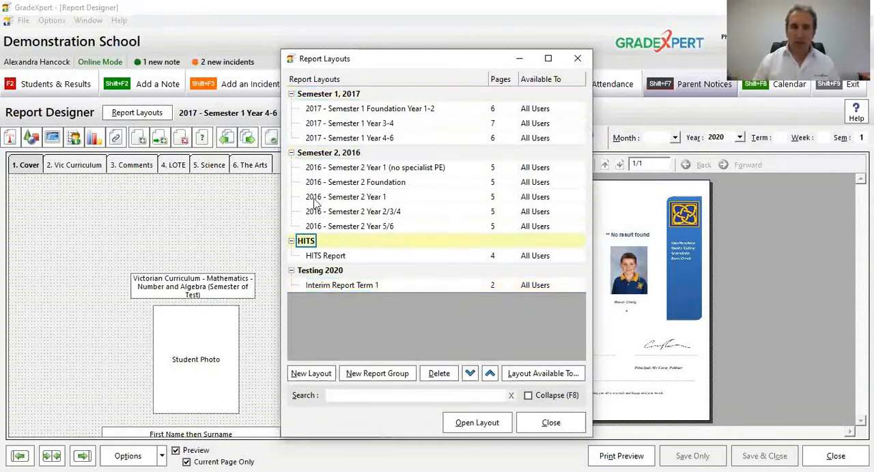
Step: Collapse the Semester 2, 2016, Semester 1, 2017 and HITS report groups, leaving Testing 2020 expanded
{"action": "left_click", "coordinate": [291, 153]}
{"action": "left_click", "coordinate": [292, 94]}
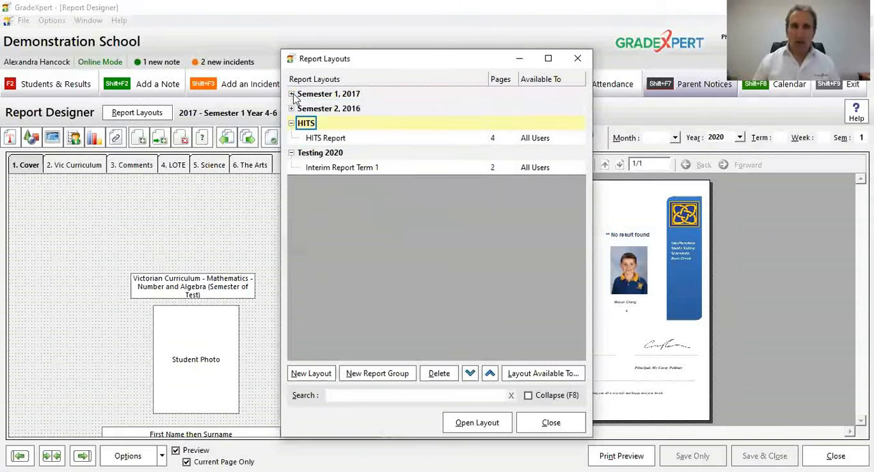
{"action": "left_click", "coordinate": [292, 124]}
{"action": "left_click", "coordinate": [292, 138]}
{"action": "left_click", "coordinate": [292, 138]}
{"action": "left_click", "coordinate": [292, 108]}
{"action": "left_click", "coordinate": [292, 109]}
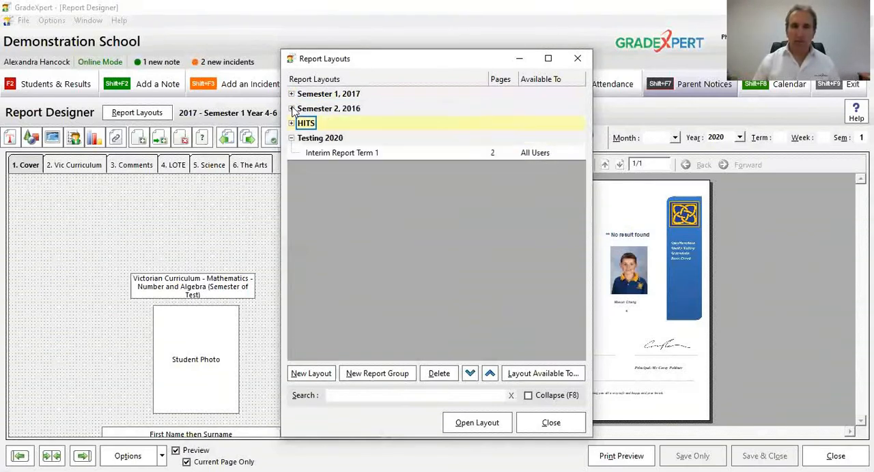
Step: Create a report layout in the Testing 2020 group, name it "Testing Report 2020 Semester 2", and open it
{"action": "left_click", "coordinate": [327, 155]}
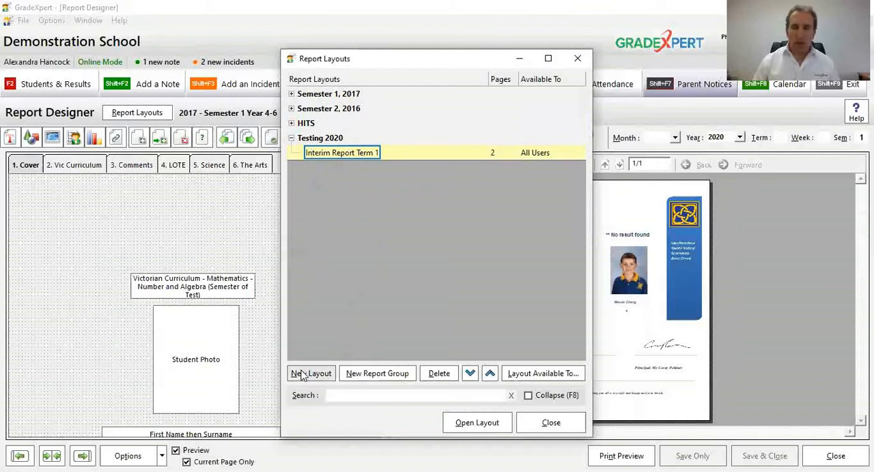
{"action": "left_click", "coordinate": [327, 379]}
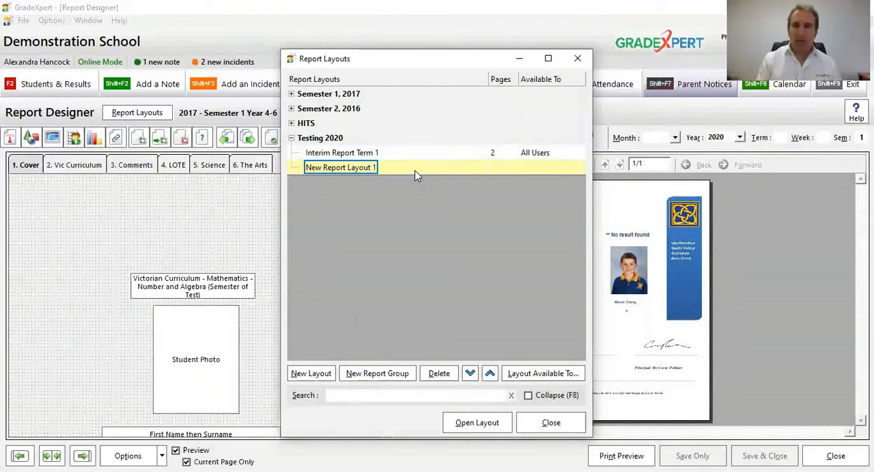
{"action": "key", "text": "BackSpace"}
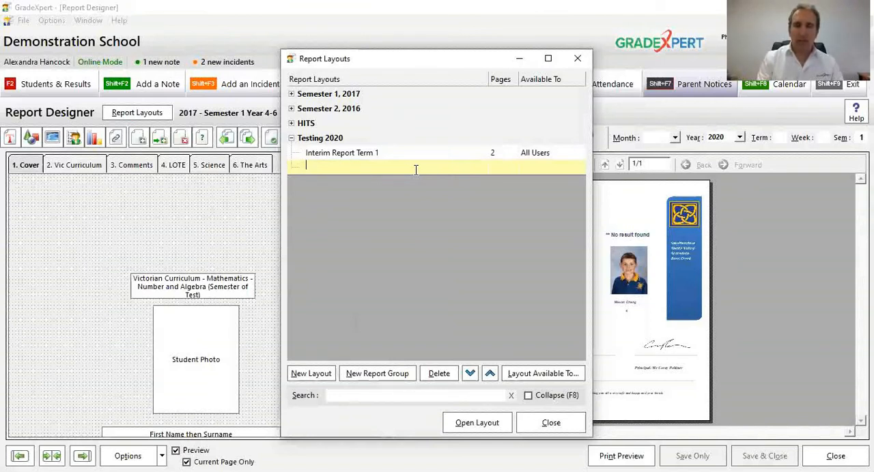
{"action": "type", "text": "Testing Report"}
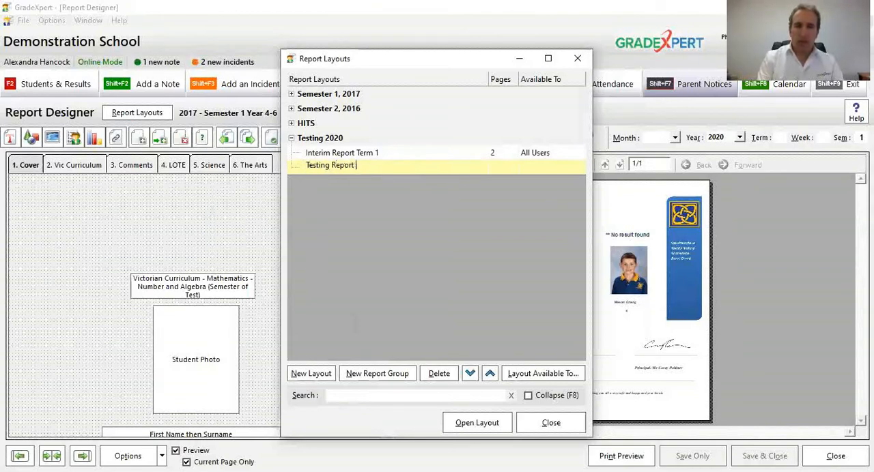
{"action": "type", "text": " 2020 Semester 2"}
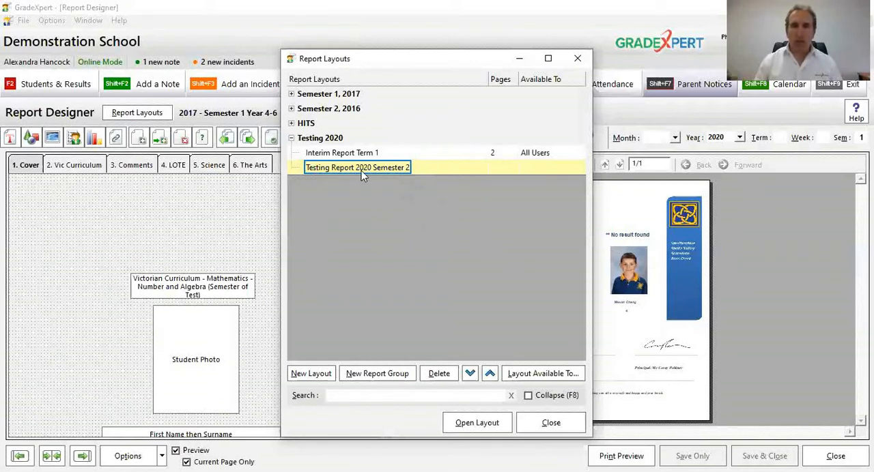
{"action": "left_click", "coordinate": [478, 422]}
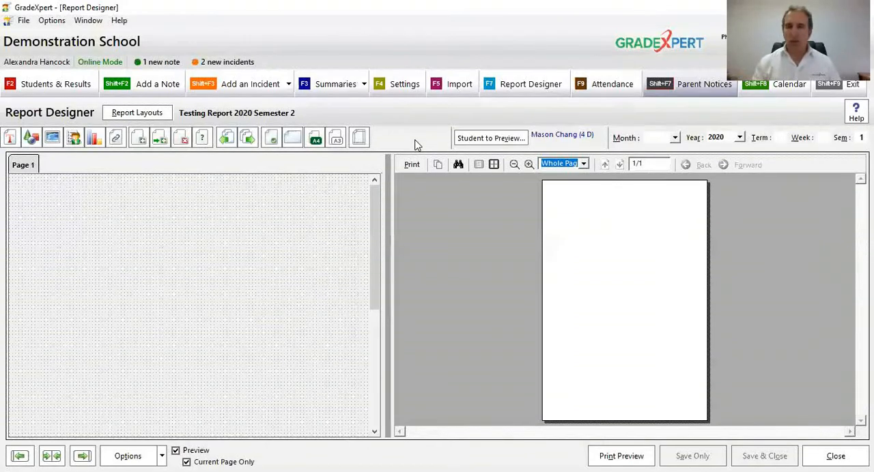
Step: View the choices for the preview student without changing the selection, and set the report preview period to semester 2 of 2020
{"action": "left_click", "coordinate": [489, 140]}
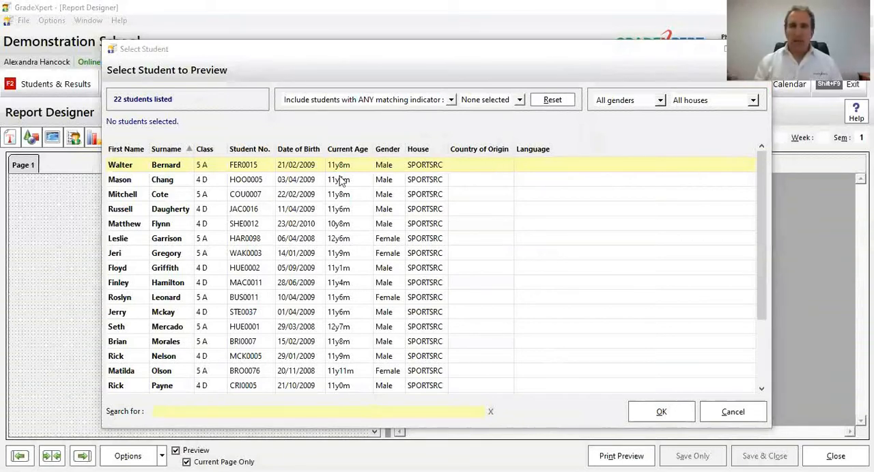
{"action": "left_click", "coordinate": [714, 418]}
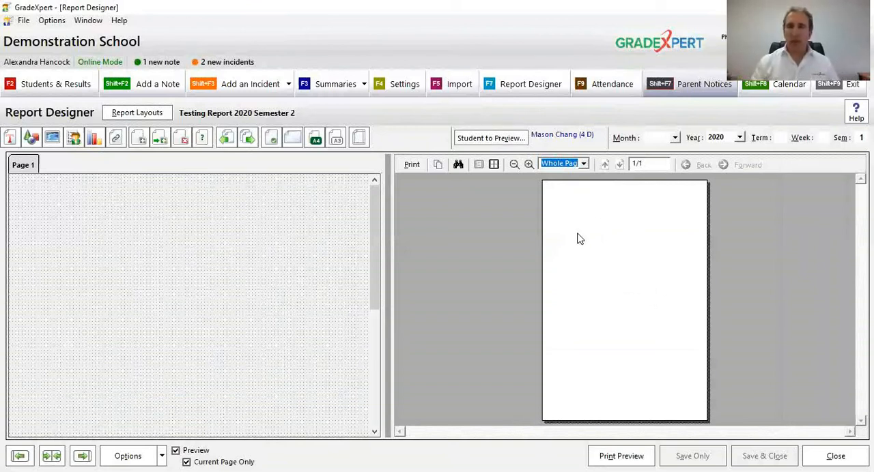
{"action": "left_click", "coordinate": [726, 139]}
{"action": "left_click", "coordinate": [725, 139]}
{"action": "left_click", "coordinate": [861, 138]}
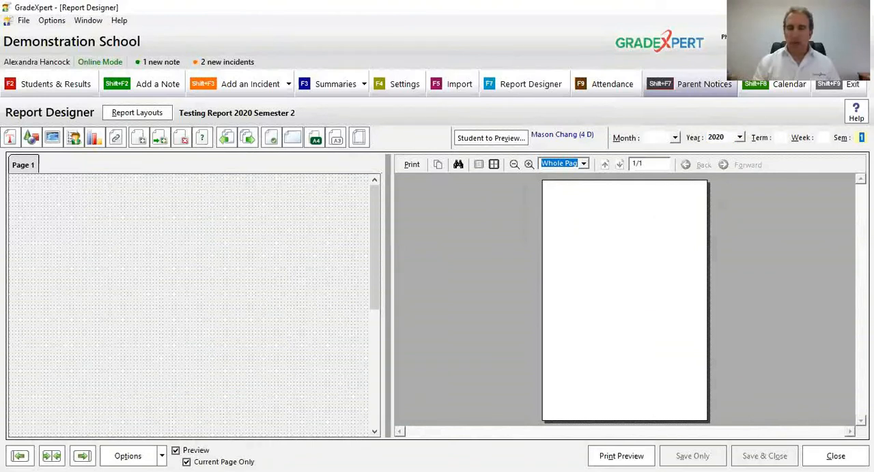
{"action": "type", "text": "2"}
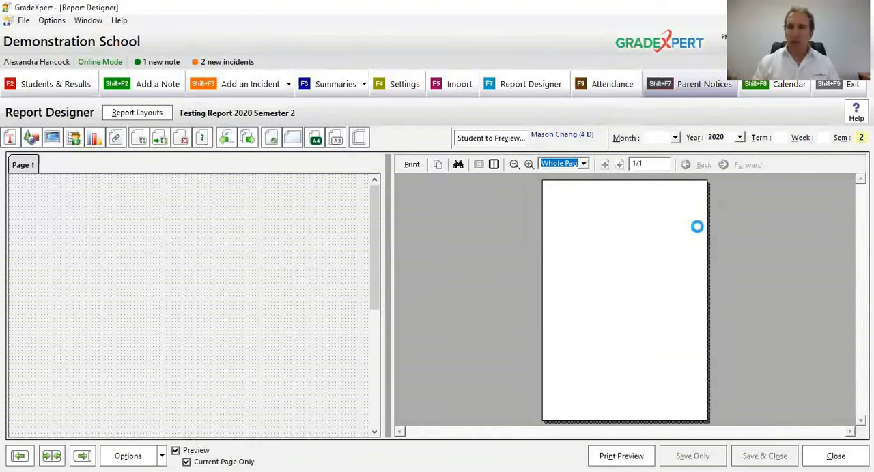
{"action": "left_click", "coordinate": [726, 139]}
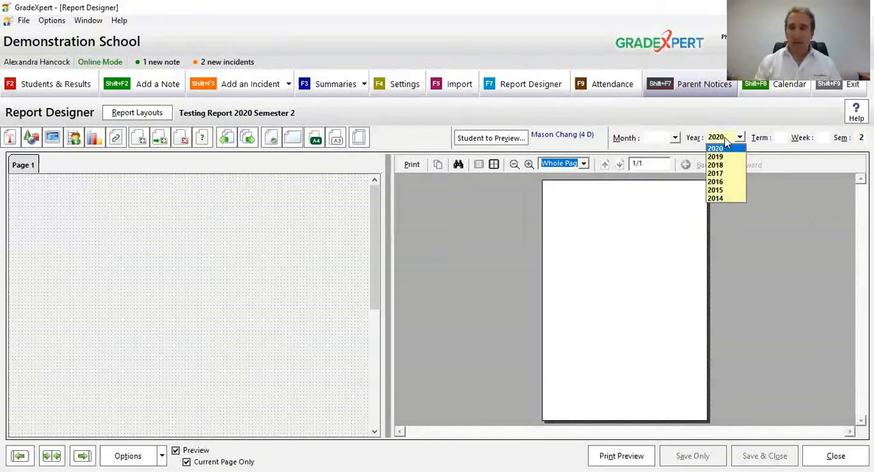
{"action": "left_click", "coordinate": [725, 139]}
{"action": "left_click", "coordinate": [863, 138]}
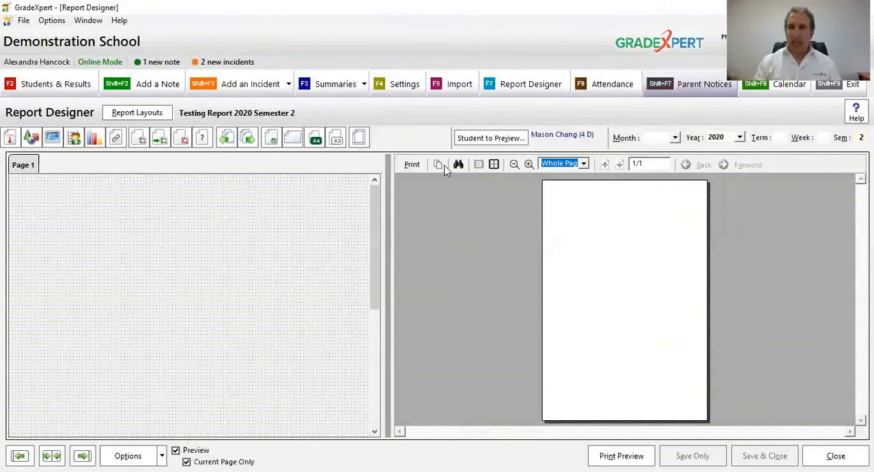
Step: Return to the class results and check the first student's reading score, PM Benchmark level and Work Habits results
{"action": "left_click", "coordinate": [75, 86]}
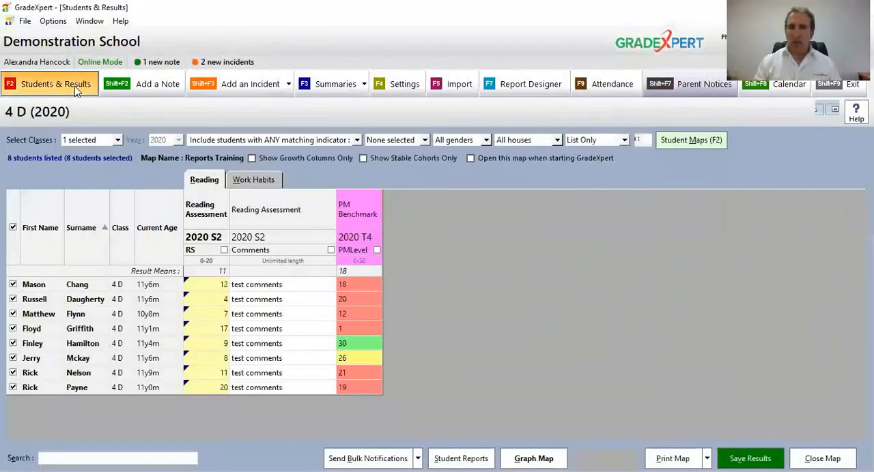
{"action": "left_click", "coordinate": [43, 286]}
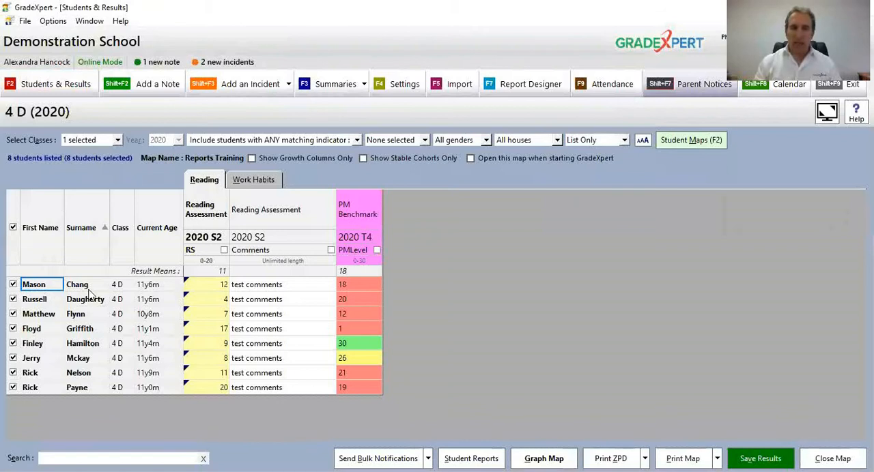
{"action": "left_click", "coordinate": [201, 290]}
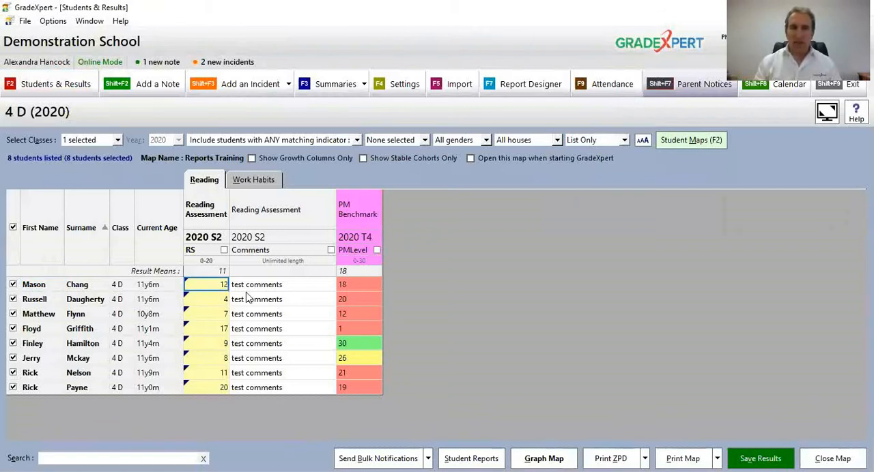
{"action": "left_click", "coordinate": [347, 283]}
{"action": "left_click", "coordinate": [257, 184]}
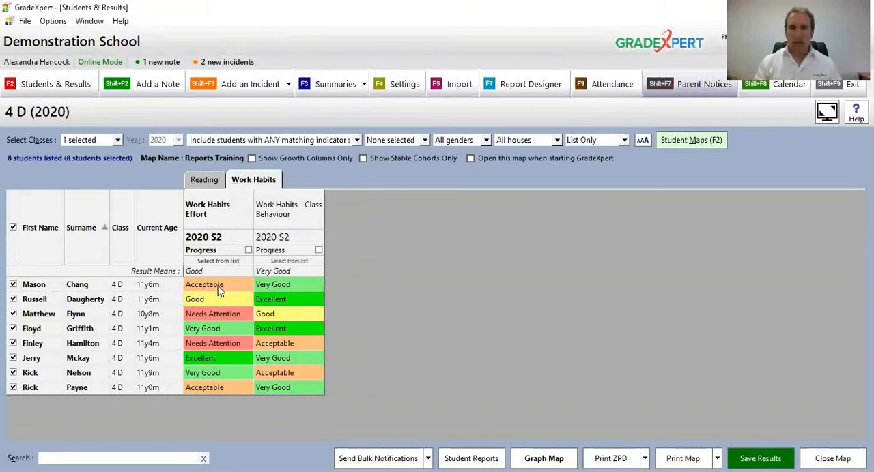
Step: Check the first student's Class Behaviour result and the class's Reading results, and return to the report layout in the Report Designer
{"action": "left_click", "coordinate": [276, 287]}
{"action": "left_click", "coordinate": [207, 182]}
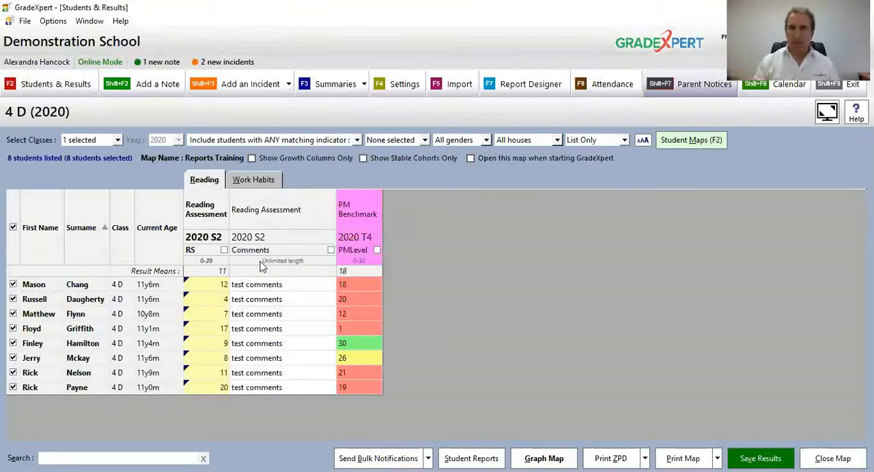
{"action": "left_click", "coordinate": [525, 92]}
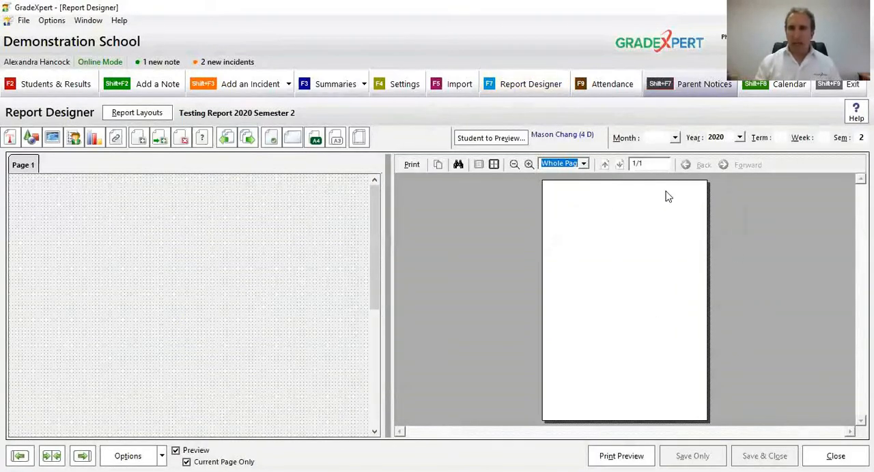
{"action": "left_click", "coordinate": [530, 166]}
{"action": "left_click", "coordinate": [514, 165]}
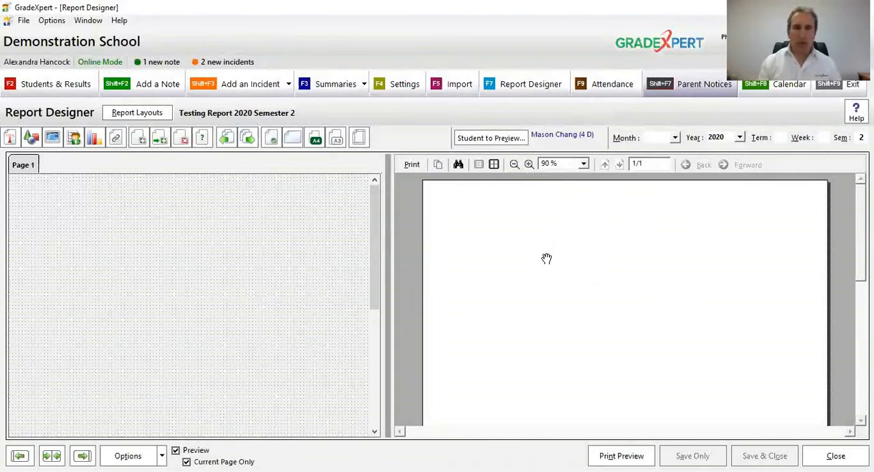
Step: Try out a label on page 1 by adding, moving and enlarging it, and delete it
{"action": "left_click", "coordinate": [10, 139]}
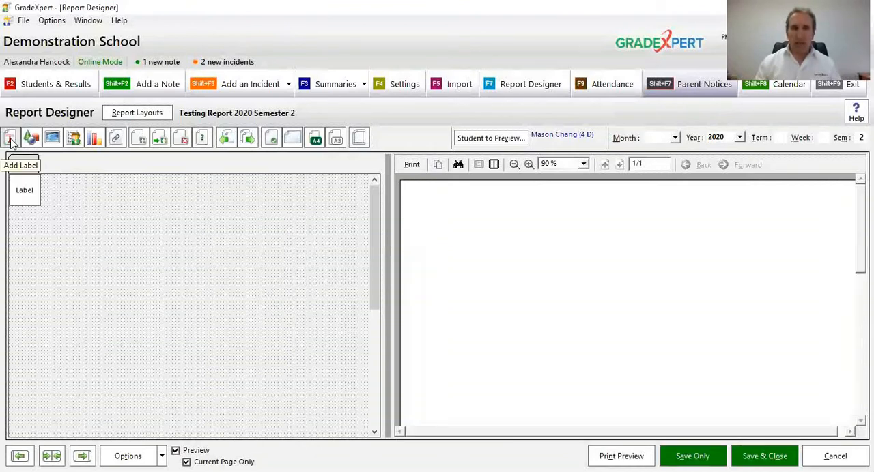
{"action": "left_click_drag", "start_coordinate": [30, 190], "coordinate": [54, 211]}
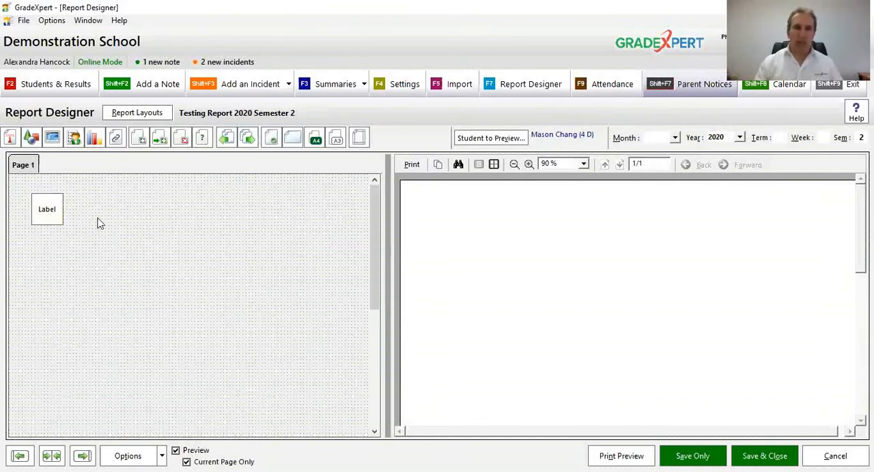
{"action": "left_click_drag", "start_coordinate": [45, 207], "coordinate": [153, 208]}
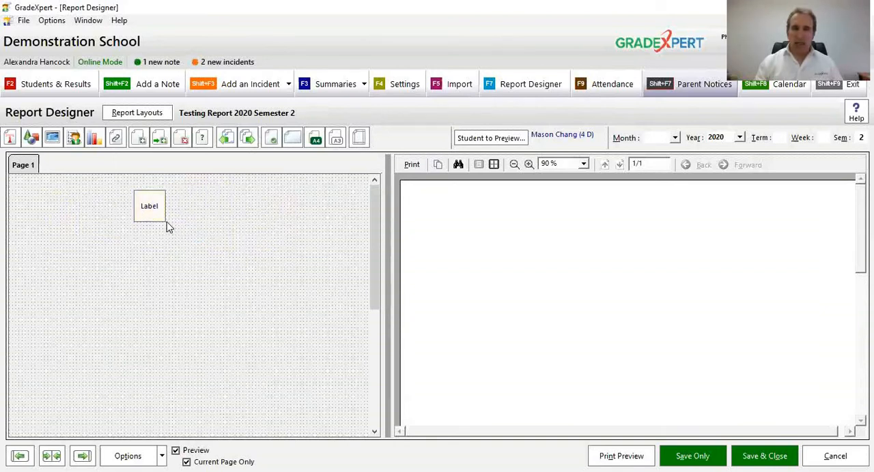
{"action": "left_click_drag", "start_coordinate": [165, 220], "coordinate": [339, 306]}
{"action": "left_click_drag", "start_coordinate": [268, 259], "coordinate": [150, 249]}
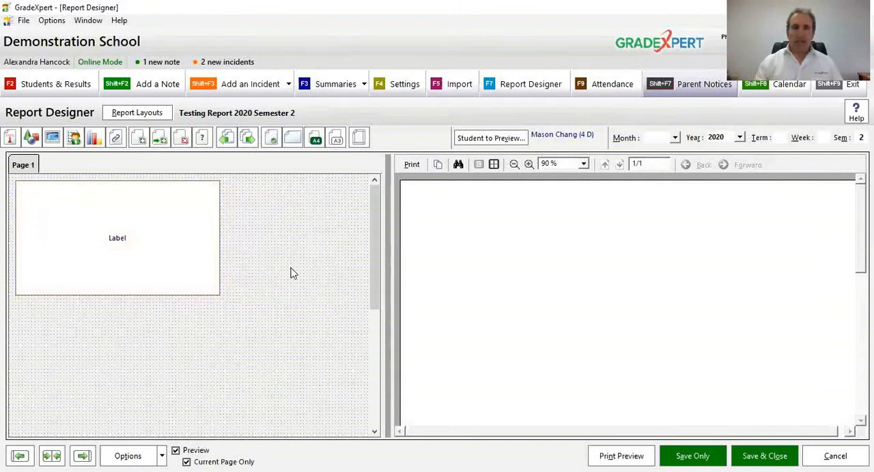
{"action": "right_click", "coordinate": [168, 243]}
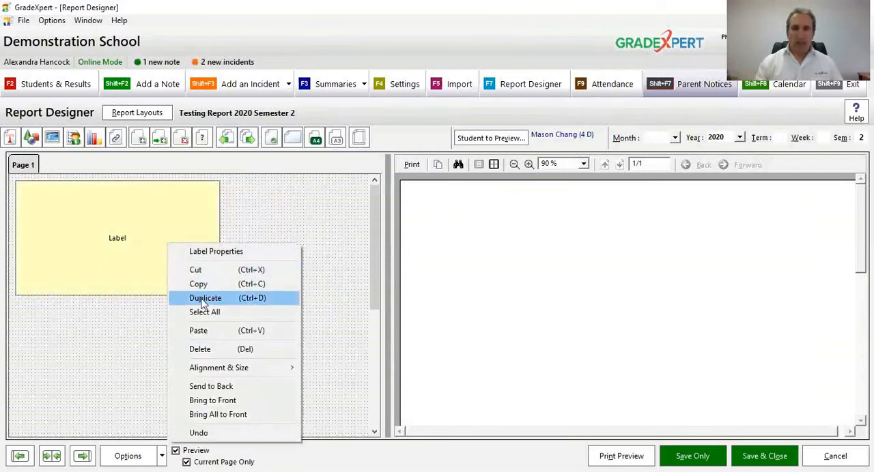
{"action": "left_click", "coordinate": [205, 345]}
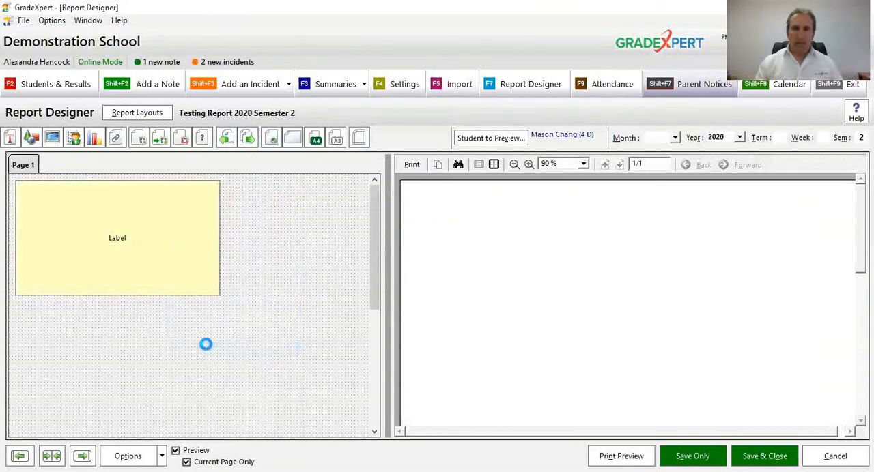
Step: Add a shape to page 1, enlarge it to a wide box, and set its shape type to Ellipse
{"action": "left_click", "coordinate": [34, 142]}
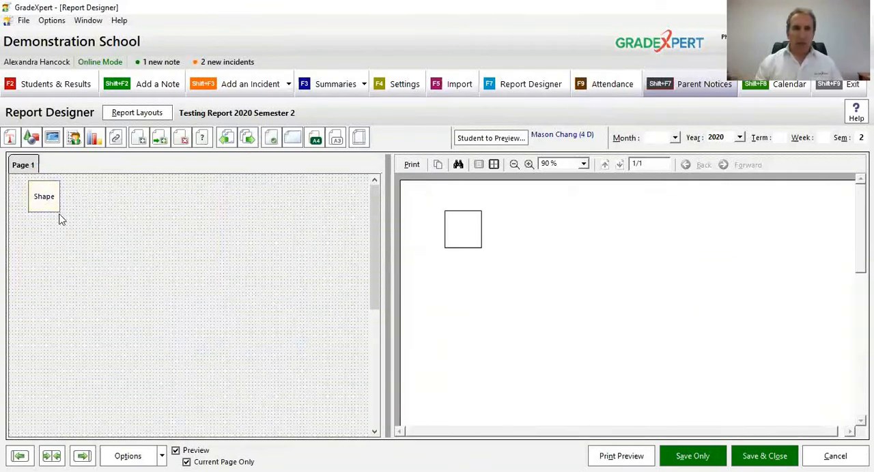
{"action": "left_click_drag", "start_coordinate": [60, 211], "coordinate": [217, 257]}
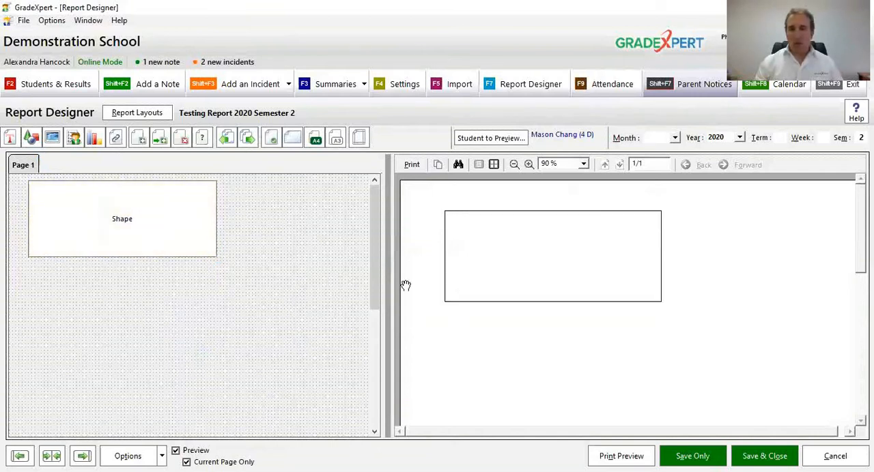
{"action": "double_click", "coordinate": [150, 216]}
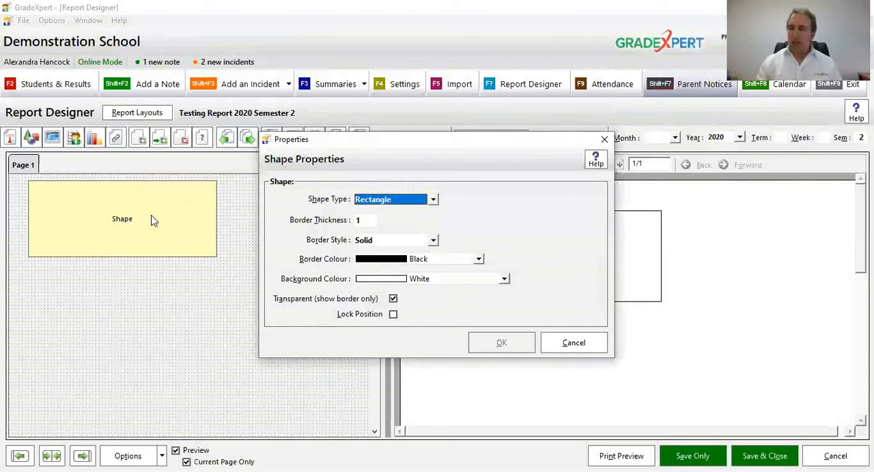
{"action": "left_click", "coordinate": [378, 203]}
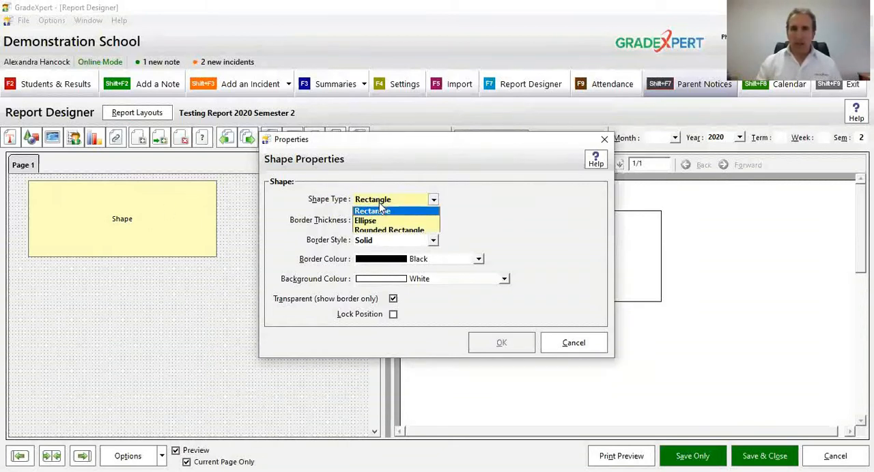
{"action": "left_click", "coordinate": [410, 222]}
{"action": "left_click", "coordinate": [483, 343]}
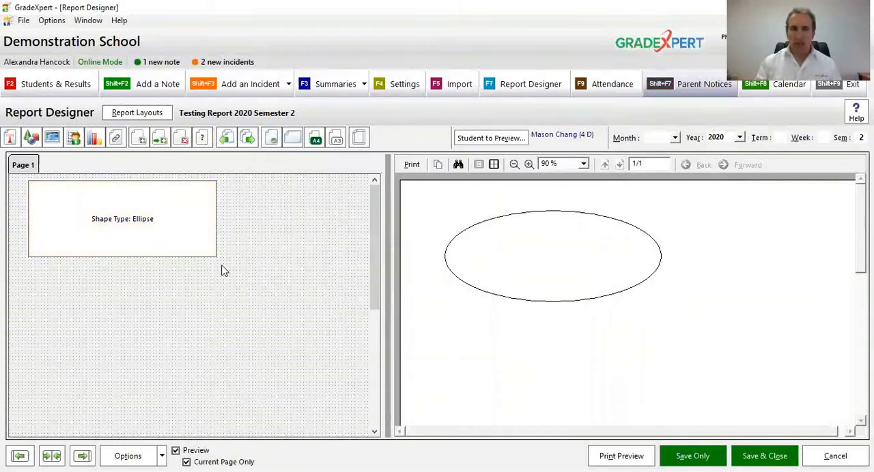
Step: Increase the ellipse's height and give it a non-transparent Sky Blue background
{"action": "left_click_drag", "start_coordinate": [190, 257], "coordinate": [192, 295]}
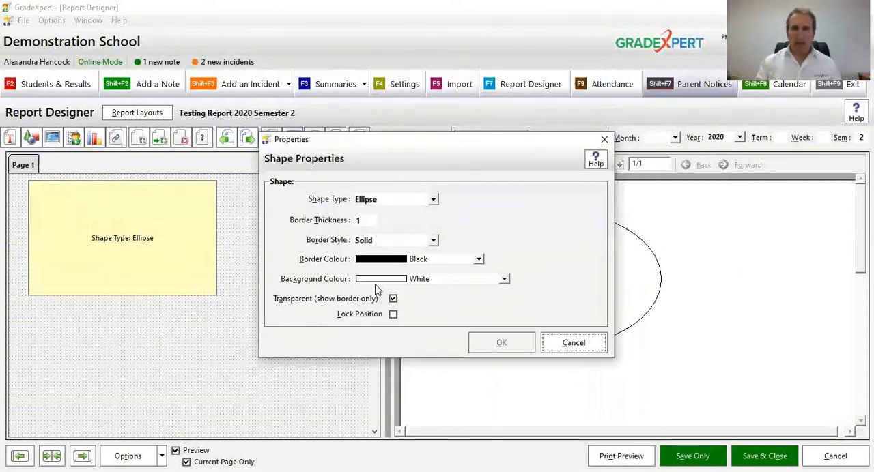
{"action": "left_click", "coordinate": [385, 281]}
{"action": "left_click", "coordinate": [386, 301]}
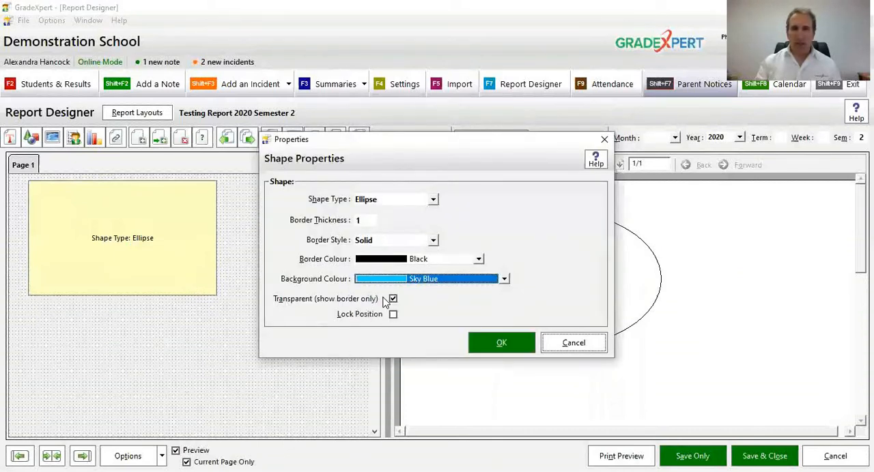
{"action": "left_click", "coordinate": [356, 300]}
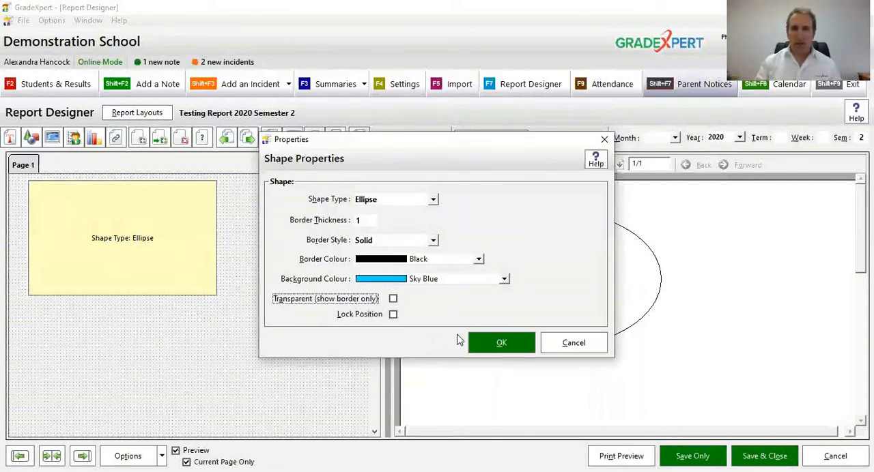
{"action": "left_click", "coordinate": [500, 344]}
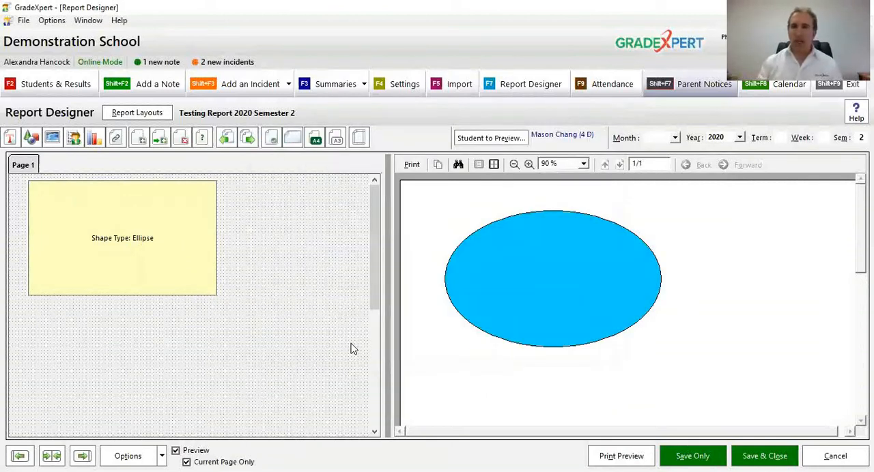
Step: Delete the Sky Blue ellipse from page 1
{"action": "left_click", "coordinate": [514, 164]}
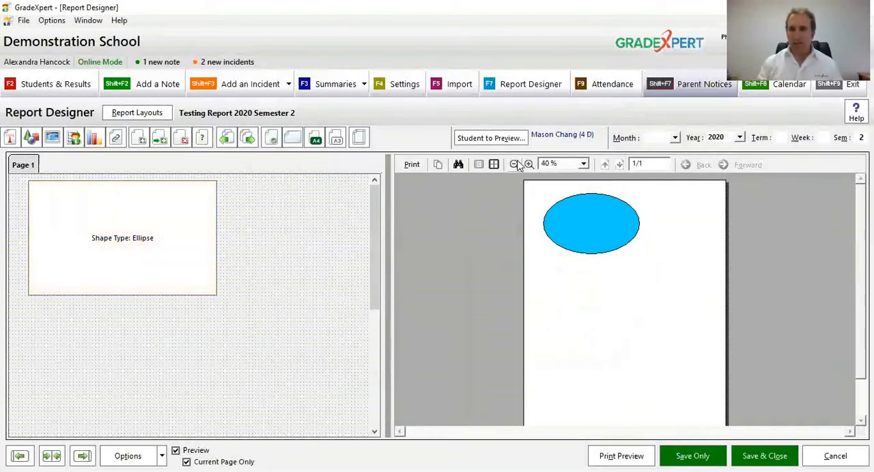
{"action": "right_click", "coordinate": [115, 239]}
{"action": "left_click", "coordinate": [155, 346]}
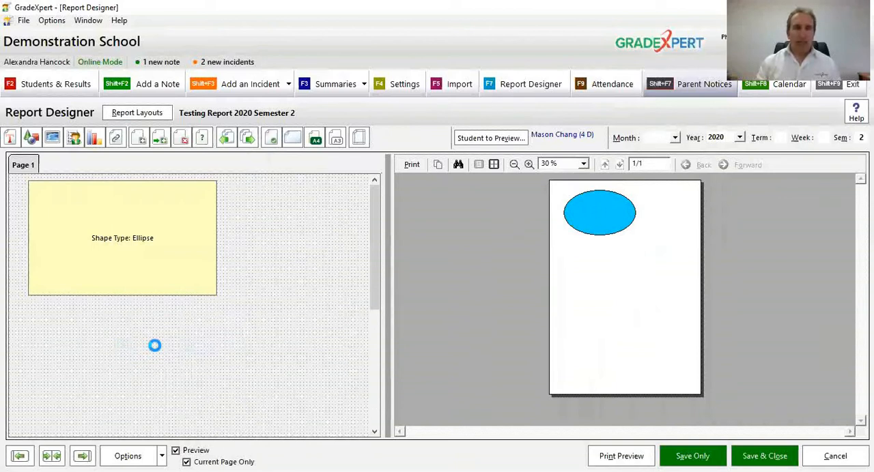
Step: Add a wide image box at the top of page 1 and load "school sample logo.jpg" with Resize Image on Report enabled
{"action": "left_click", "coordinate": [53, 139]}
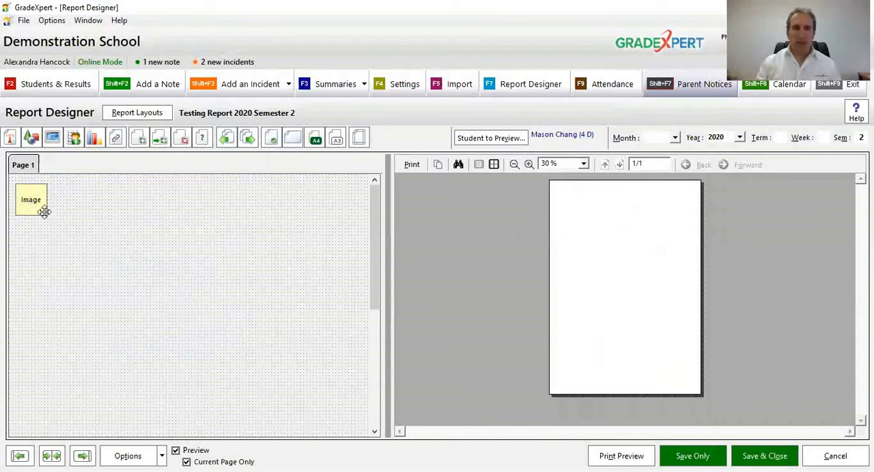
{"action": "left_click_drag", "start_coordinate": [261, 251], "coordinate": [353, 270]}
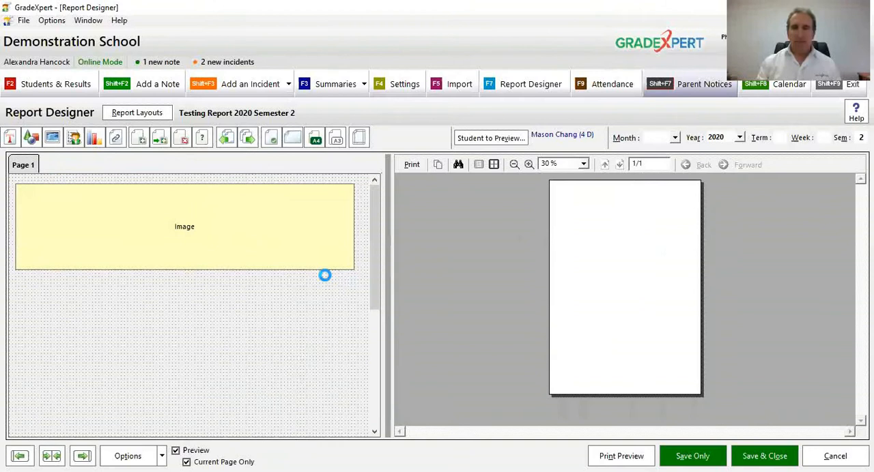
{"action": "double_click", "coordinate": [220, 225]}
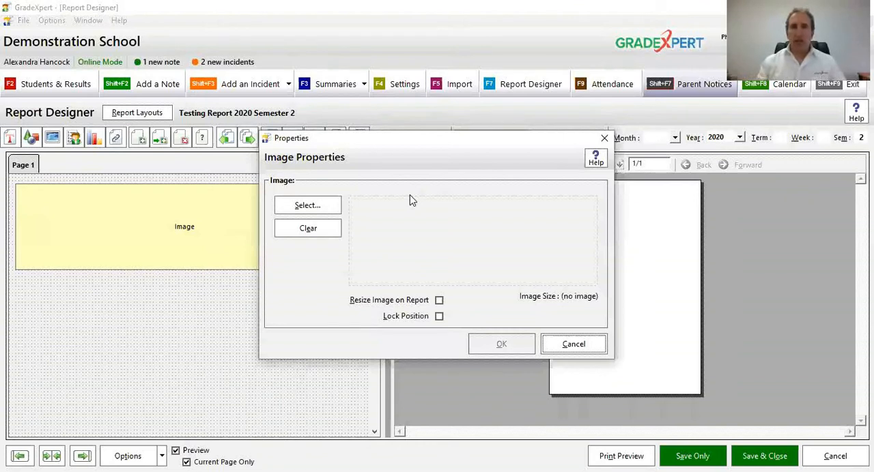
{"action": "left_click", "coordinate": [328, 206]}
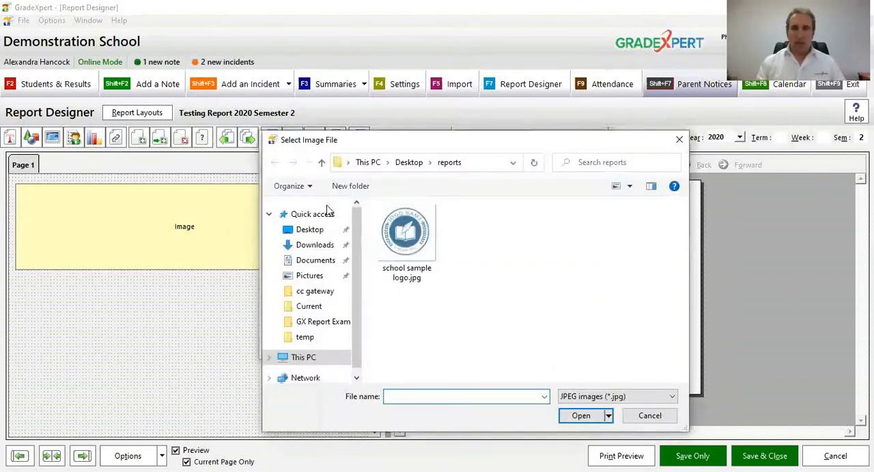
{"action": "left_click", "coordinate": [419, 250]}
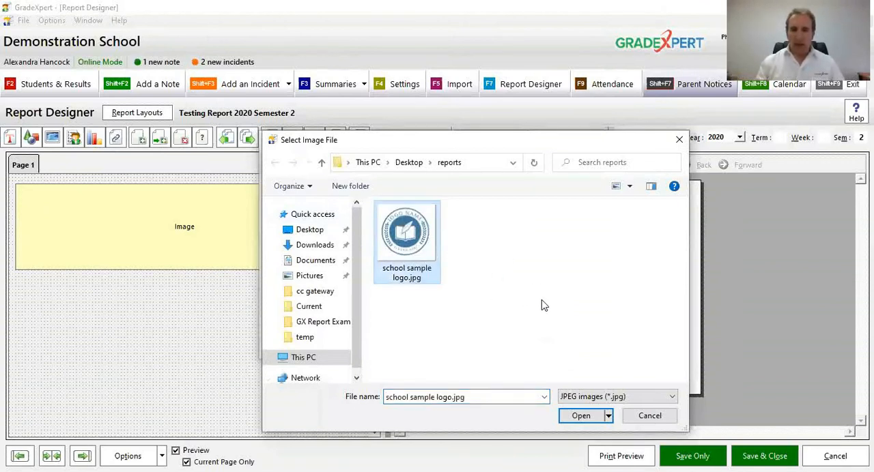
{"action": "left_click", "coordinate": [582, 418]}
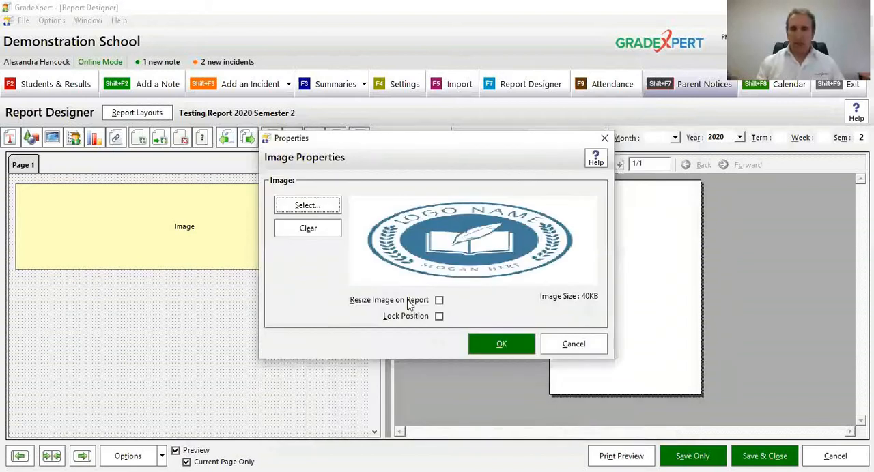
{"action": "left_click", "coordinate": [407, 302]}
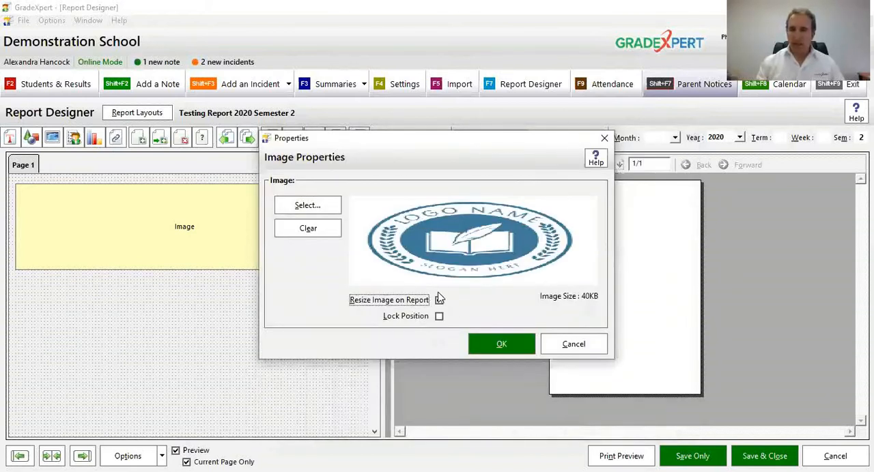
{"action": "left_click", "coordinate": [492, 349]}
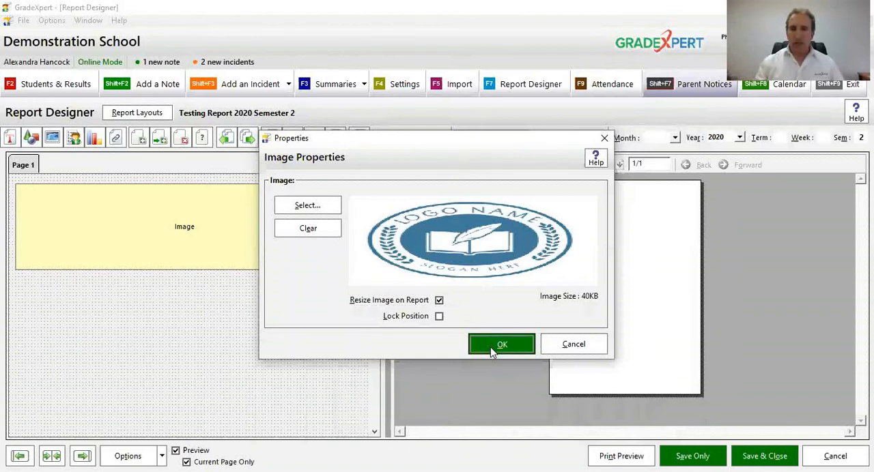
Step: Shrink the logo image to a small, nearly square size and move it to the top-right corner of page 1
{"action": "left_click", "coordinate": [529, 164]}
{"action": "left_click", "coordinate": [529, 165]}
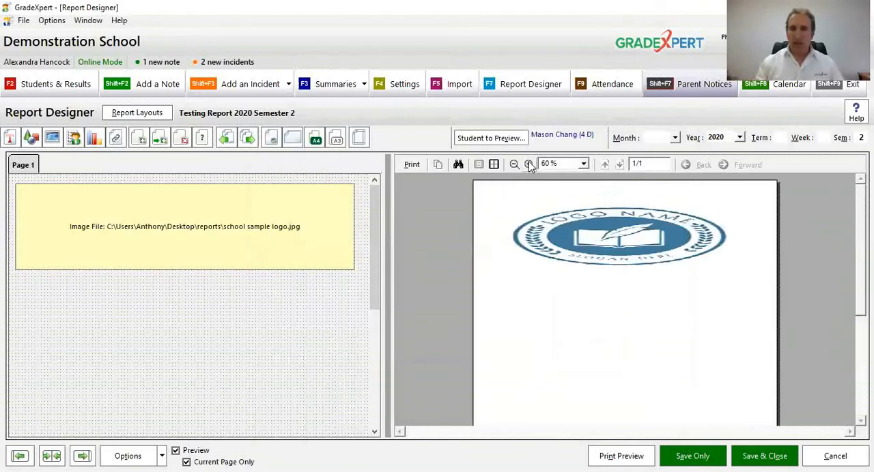
{"action": "left_click", "coordinate": [529, 164]}
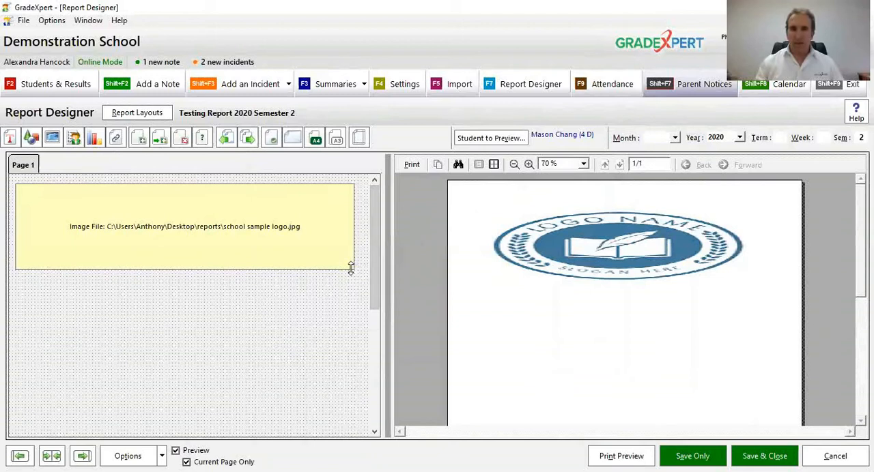
{"action": "left_click_drag", "start_coordinate": [353, 268], "coordinate": [76, 237]}
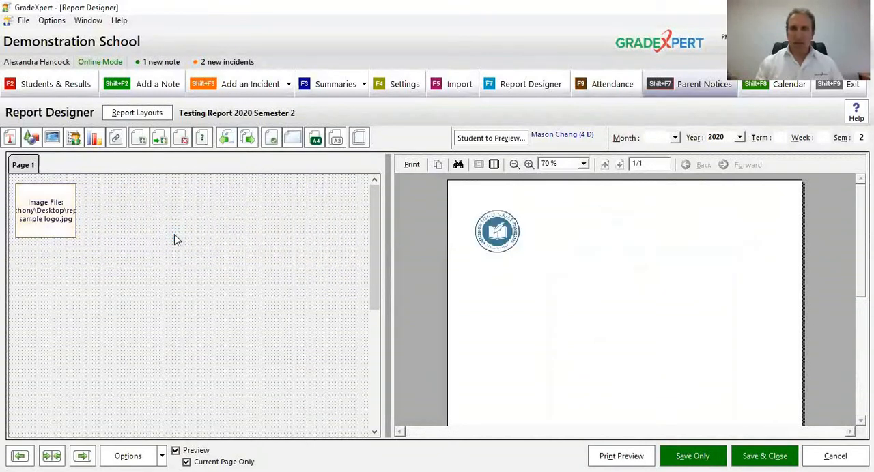
{"action": "left_click_drag", "start_coordinate": [43, 209], "coordinate": [346, 206]}
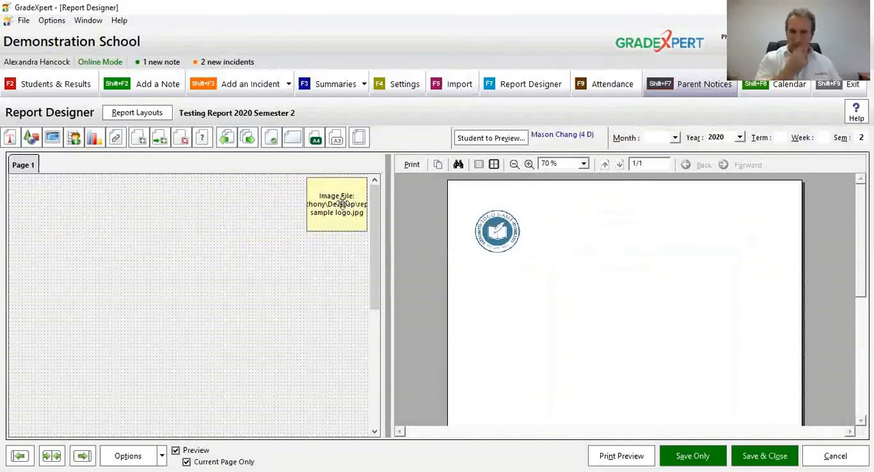
{"action": "left_click", "coordinate": [529, 165]}
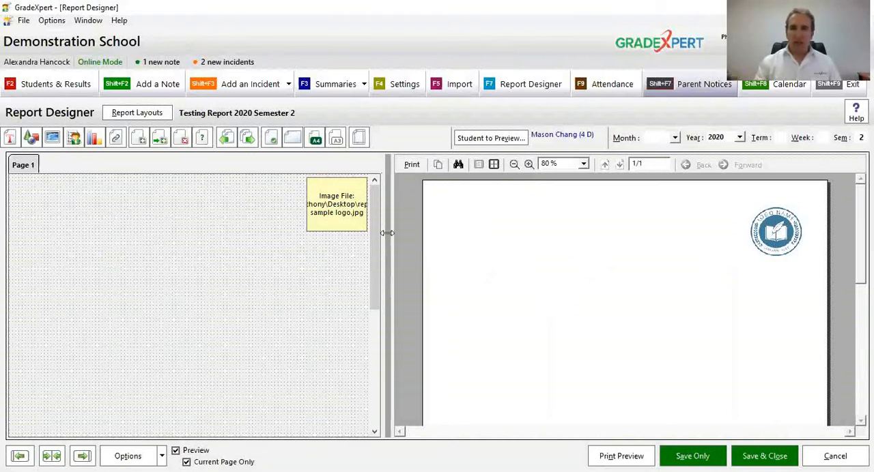
Step: Duplicate the school logo image, place the copy to the left of the original, and delete the copy
{"action": "right_click", "coordinate": [343, 214]}
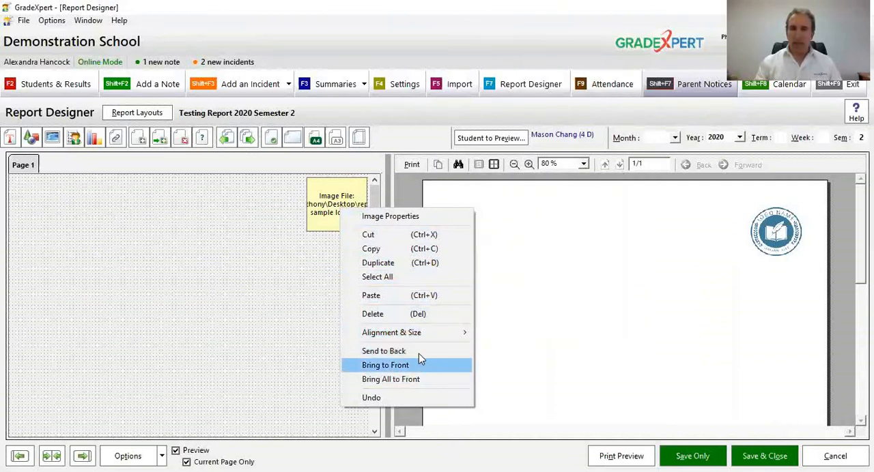
{"action": "left_click", "coordinate": [412, 268]}
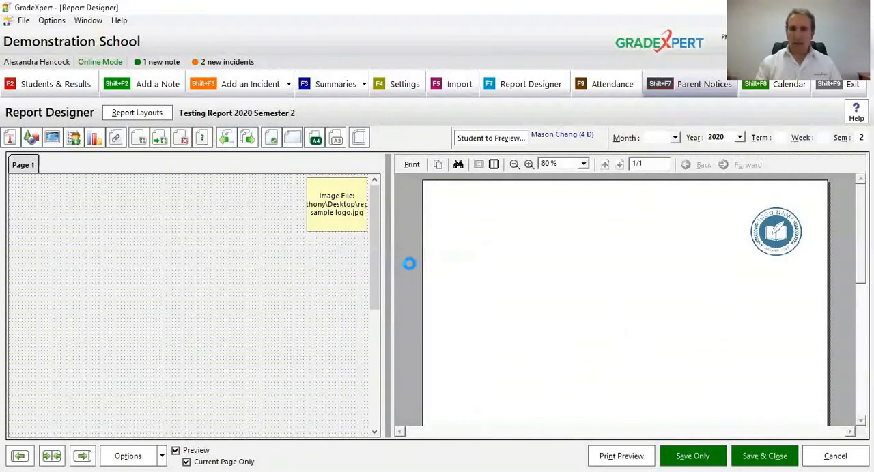
{"action": "left_click_drag", "start_coordinate": [333, 207], "coordinate": [244, 237]}
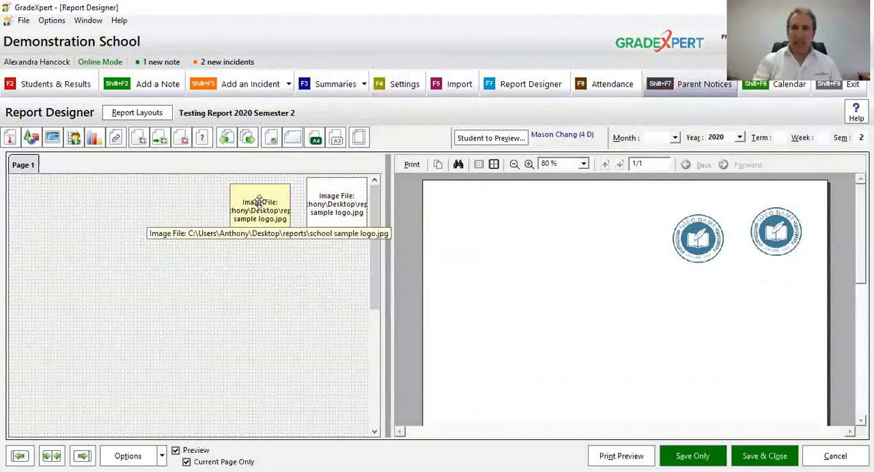
{"action": "left_click", "coordinate": [260, 202]}
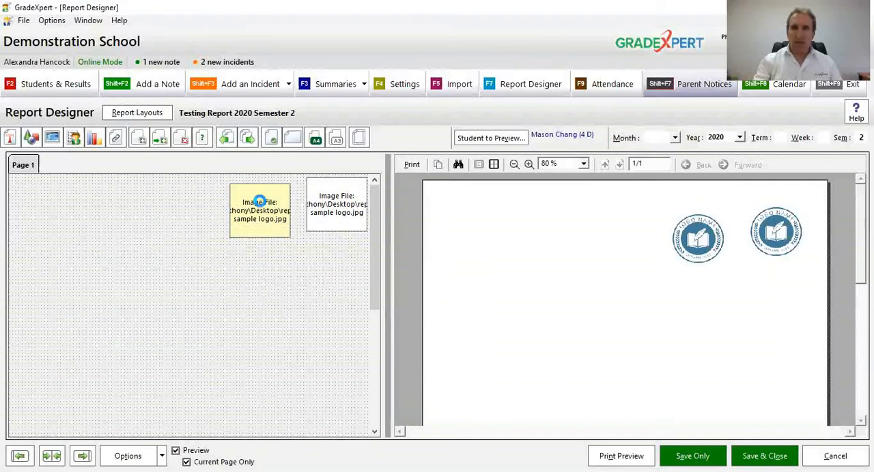
{"action": "key", "text": "Delete"}
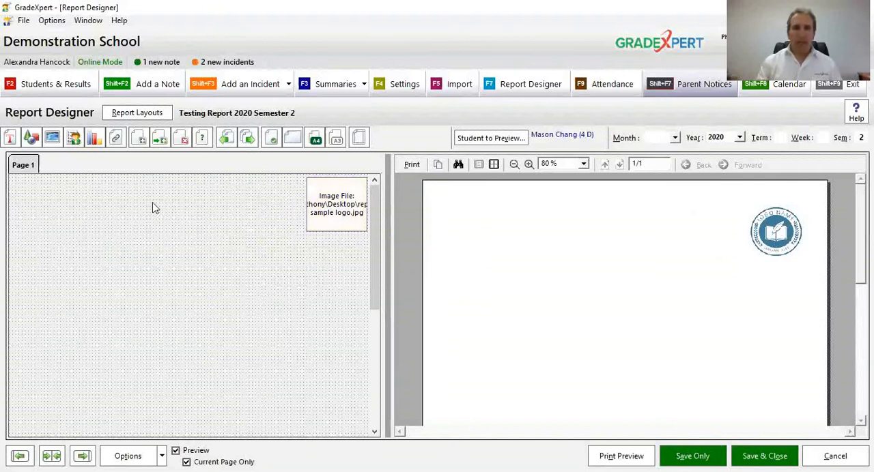
Step: Add a wide label at the top of page 1, left of the logo, with the text "Demonstration Primary School"
{"action": "left_click", "coordinate": [10, 139]}
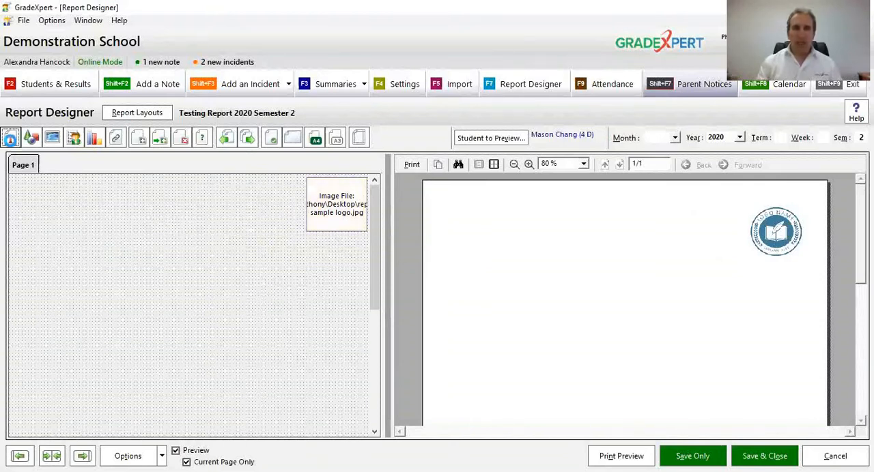
{"action": "mouse_move", "coordinate": [17, 185]}
{"action": "left_mouse_down"}
{"action": "mouse_move", "coordinate": [45, 217]}
{"action": "mouse_move", "coordinate": [301, 206]}
{"action": "left_mouse_up"}
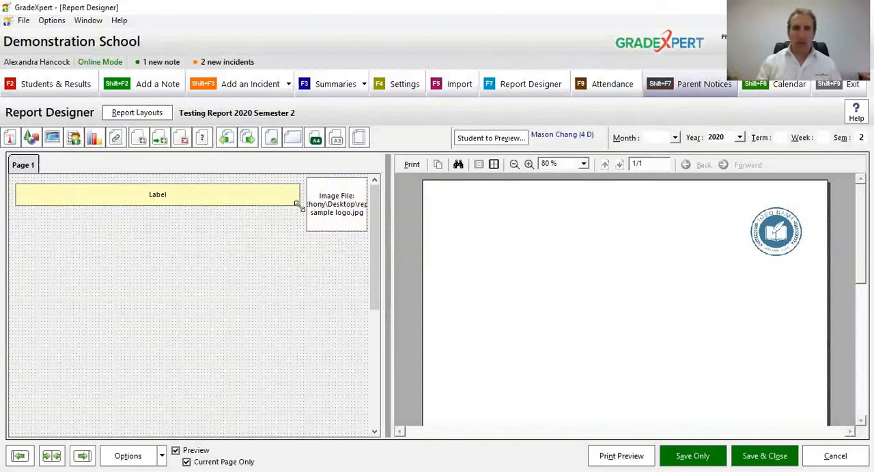
{"action": "double_click", "coordinate": [253, 197]}
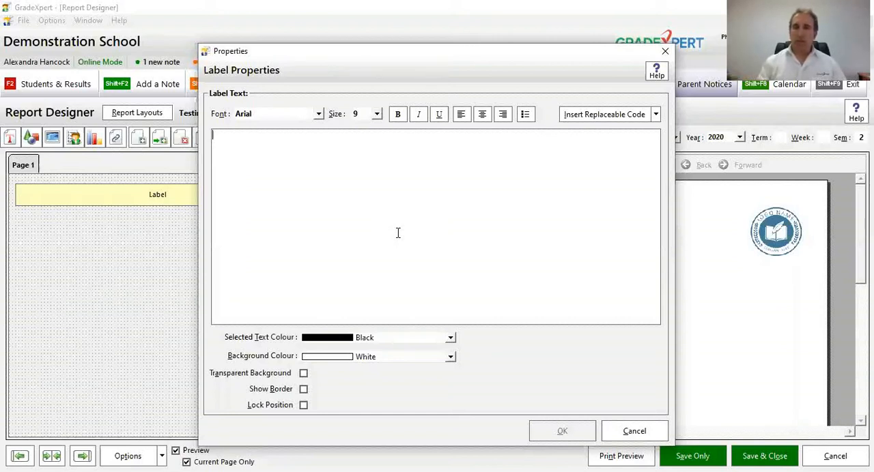
{"action": "left_click", "coordinate": [648, 115]}
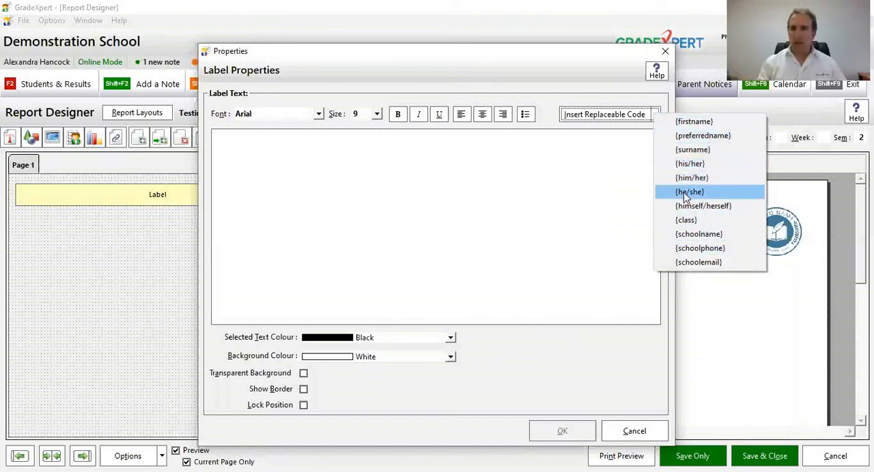
{"action": "left_click", "coordinate": [427, 164]}
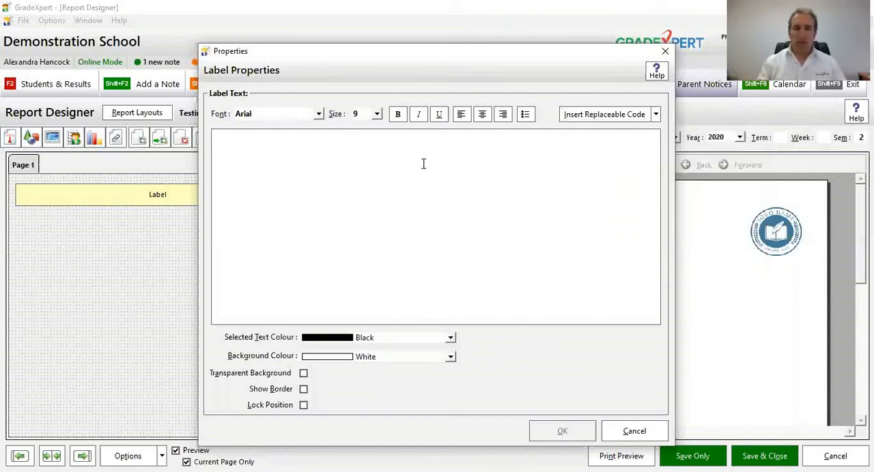
{"action": "type", "text": "Demonstrat"}
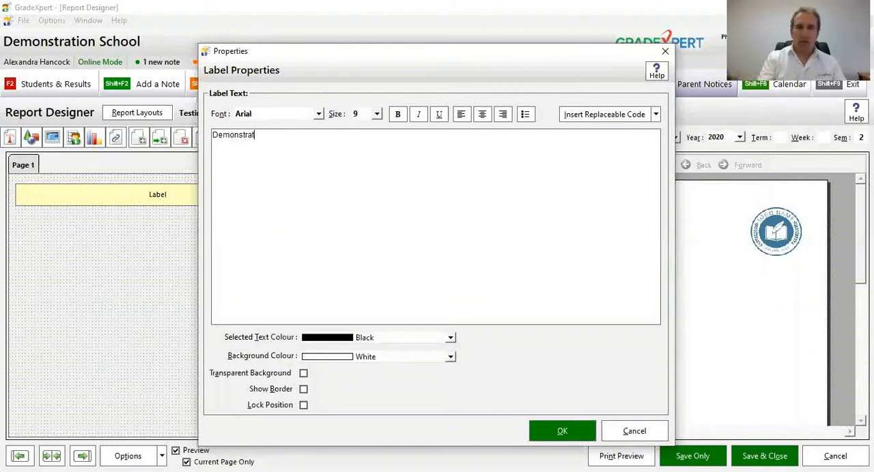
{"action": "type", "text": "ion Prima"}
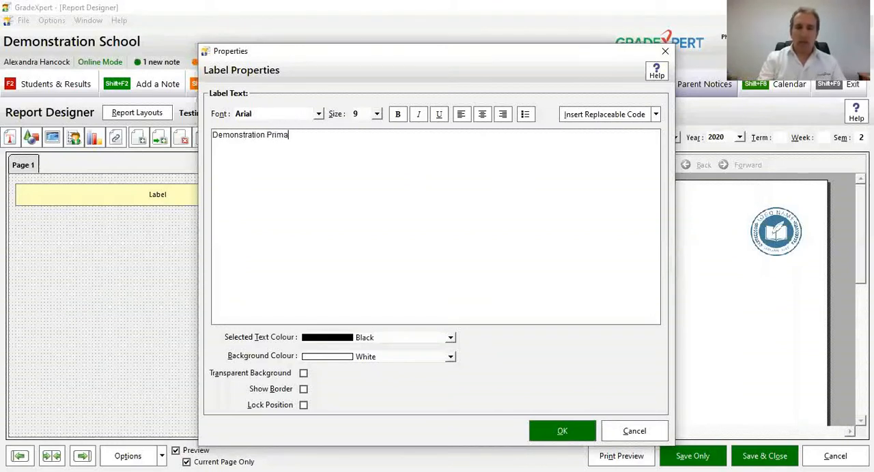
{"action": "type", "text": "ry School"}
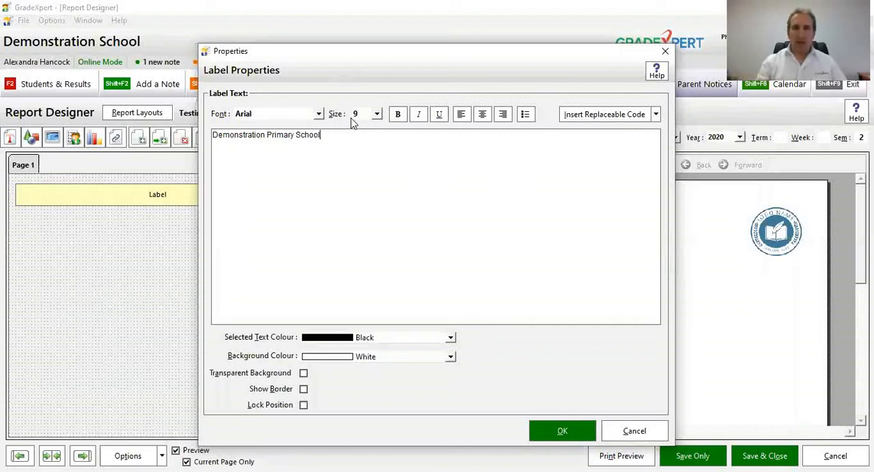
{"action": "left_click", "coordinate": [546, 435]}
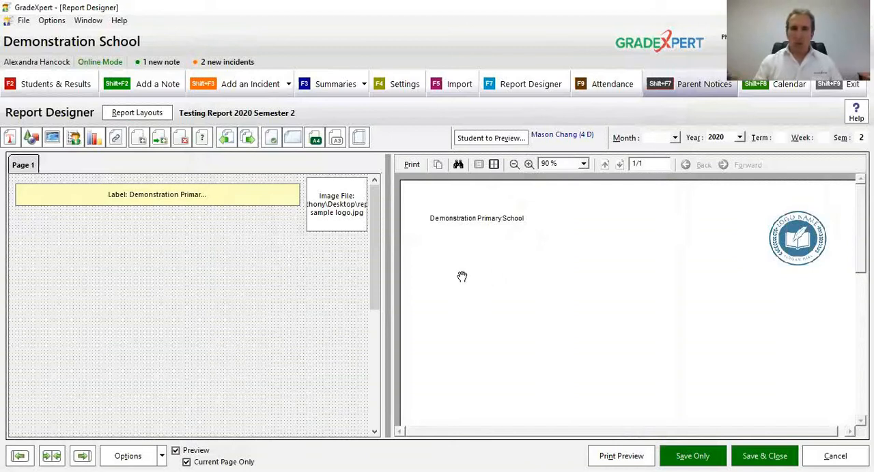
Step: Format the school name label's text as bold Bahnschrift Light, size 22, in Light Blue
{"action": "double_click", "coordinate": [283, 202]}
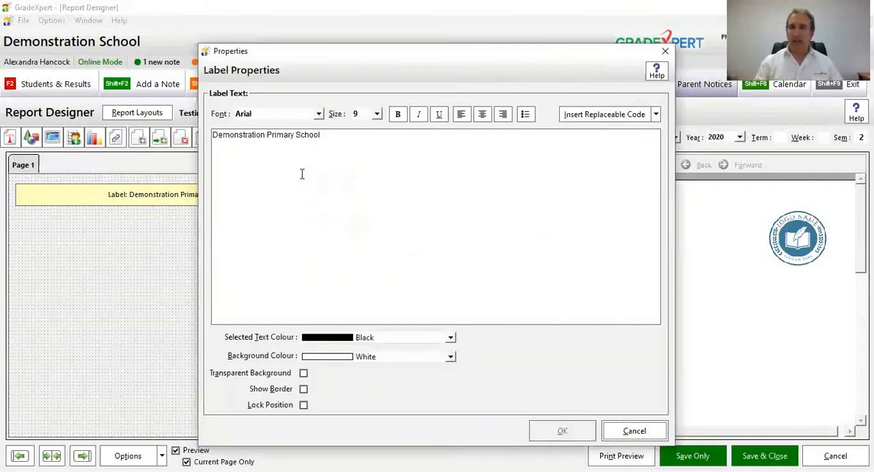
{"action": "left_click_drag", "start_coordinate": [327, 136], "coordinate": [203, 135]}
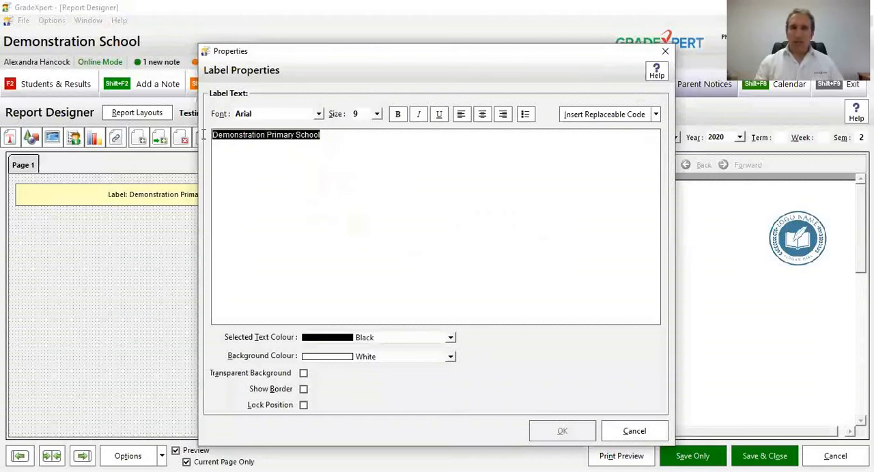
{"action": "left_click", "coordinate": [377, 116]}
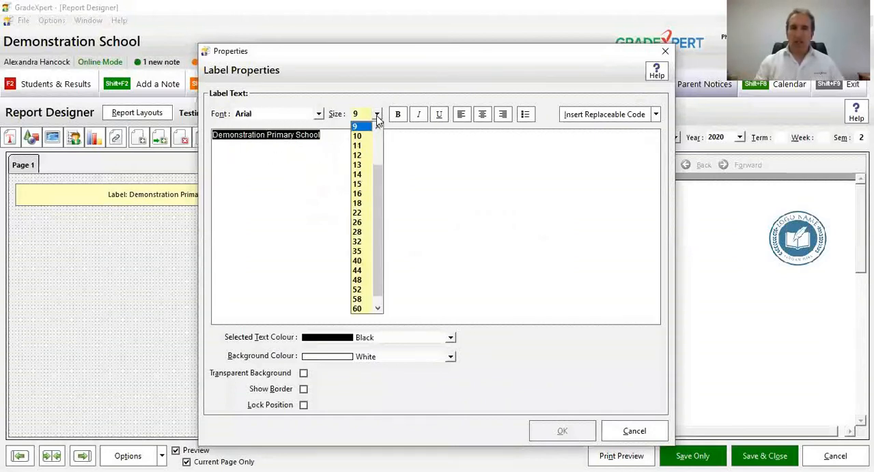
{"action": "left_click", "coordinate": [359, 214]}
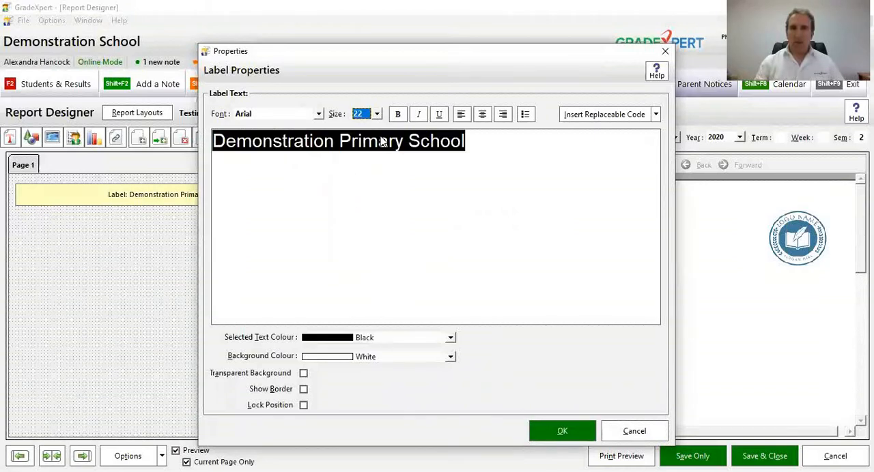
{"action": "left_click", "coordinate": [318, 114]}
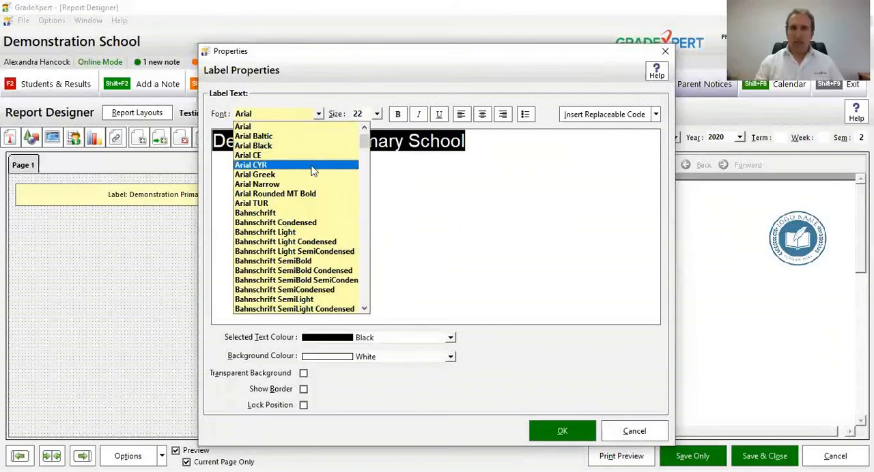
{"action": "left_click", "coordinate": [305, 233]}
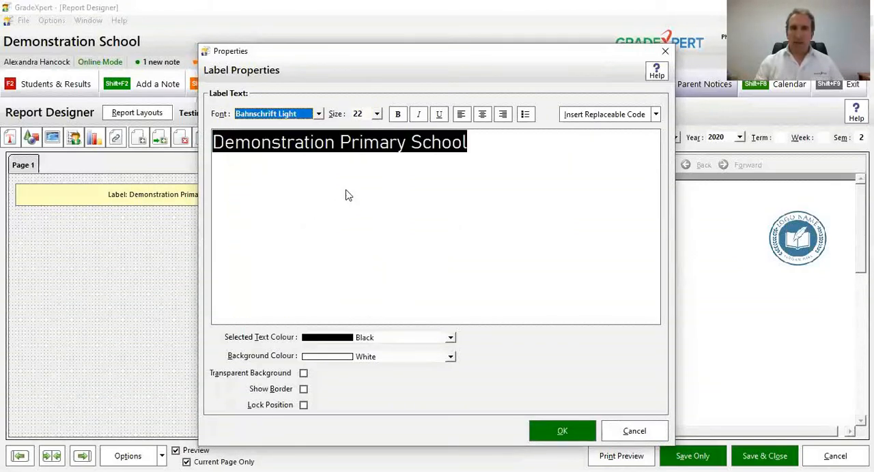
{"action": "left_click", "coordinate": [397, 115]}
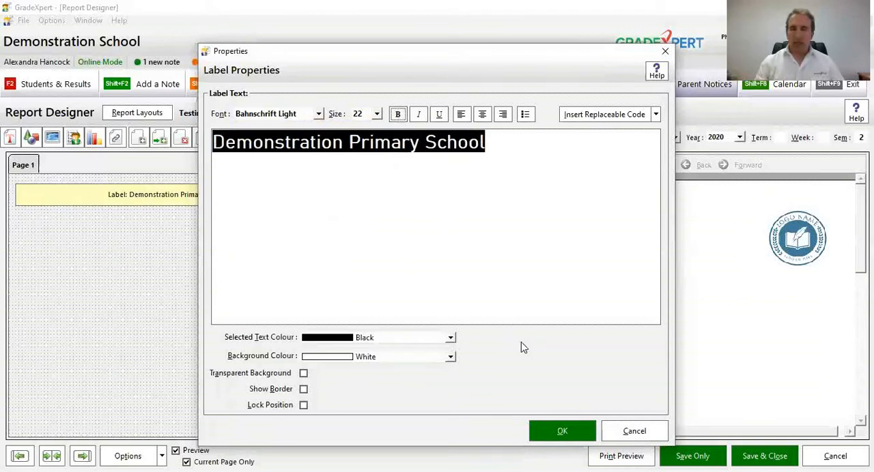
{"action": "left_click", "coordinate": [373, 338]}
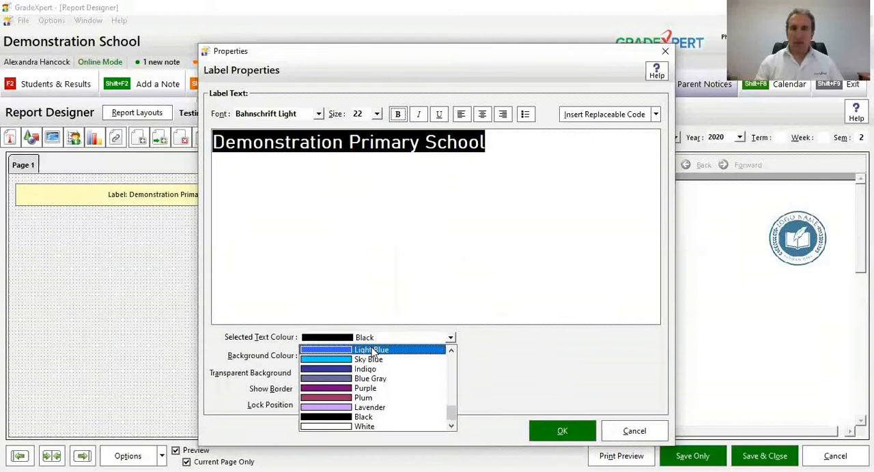
{"action": "left_click", "coordinate": [373, 350]}
{"action": "left_click", "coordinate": [552, 435]}
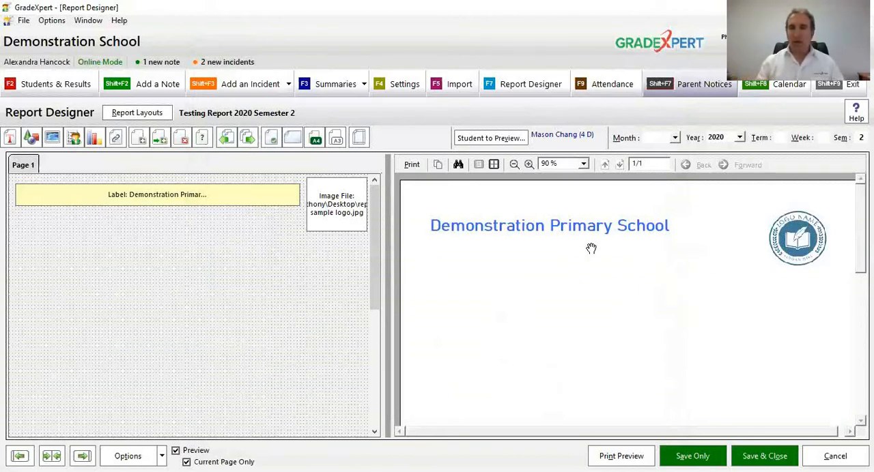
Step: Change the text colour of the "Demonstration Primary School" label to Blue Gray
{"action": "left_click", "coordinate": [514, 165]}
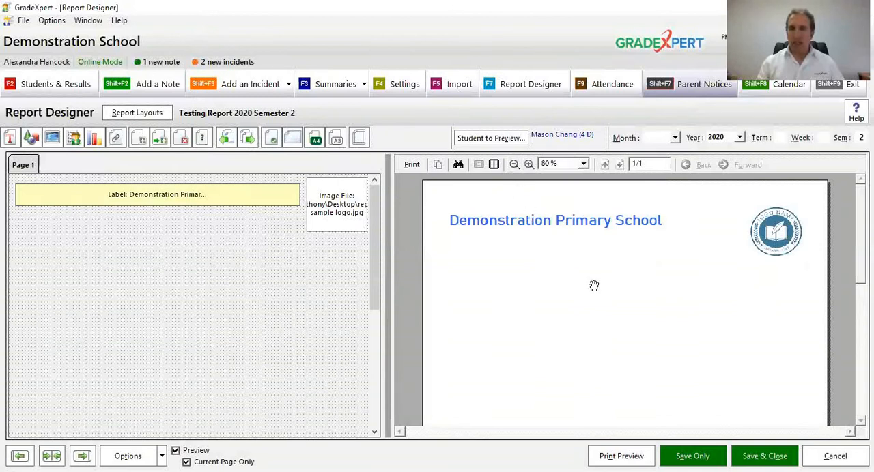
{"action": "left_click", "coordinate": [316, 259]}
{"action": "left_click", "coordinate": [253, 194]}
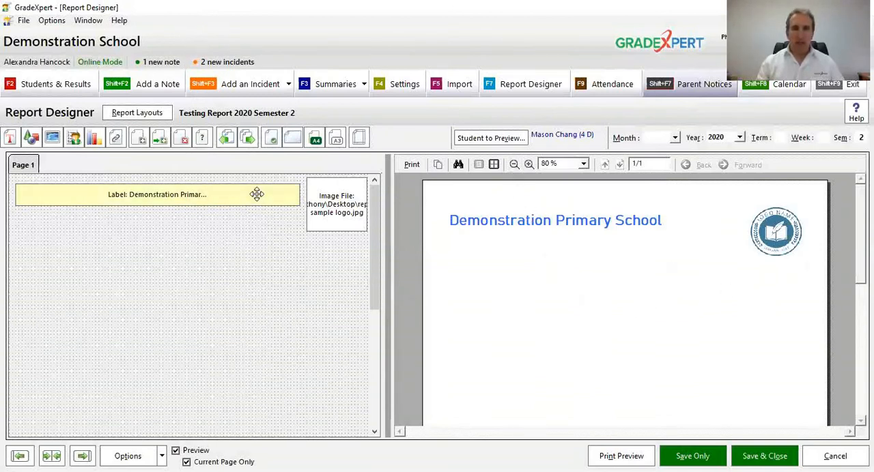
{"action": "double_click", "coordinate": [254, 193]}
{"action": "left_click_drag", "start_coordinate": [501, 143], "coordinate": [205, 145]}
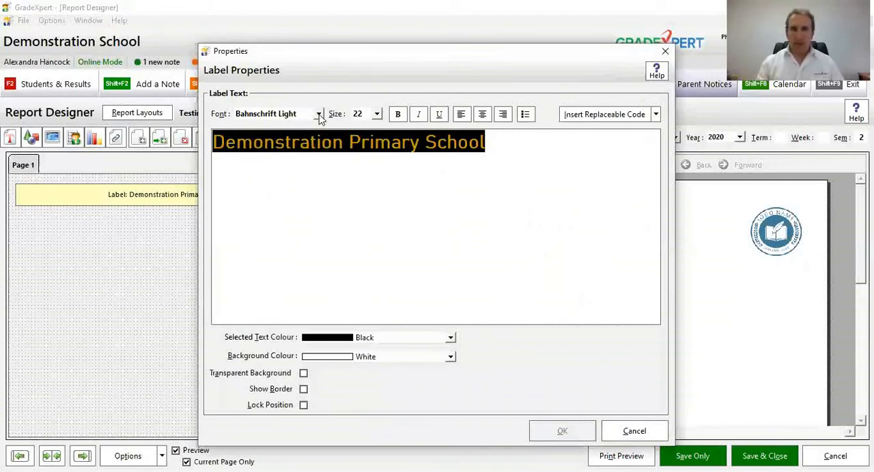
{"action": "left_click", "coordinate": [414, 338]}
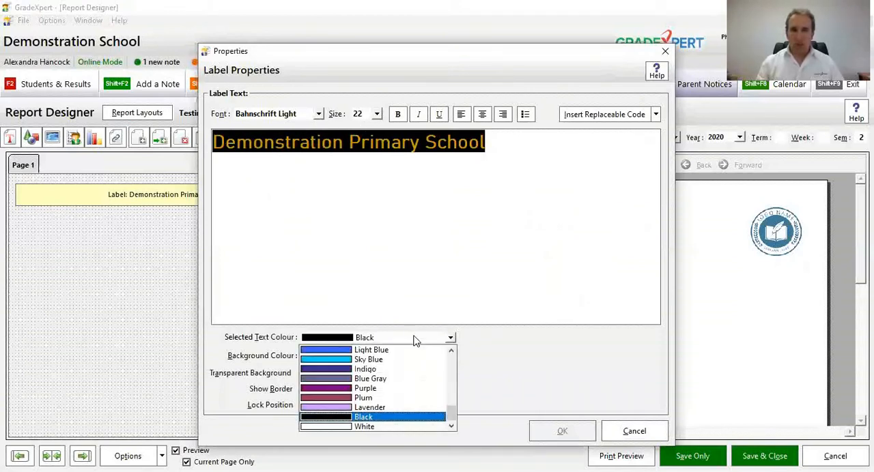
{"action": "left_click", "coordinate": [410, 380]}
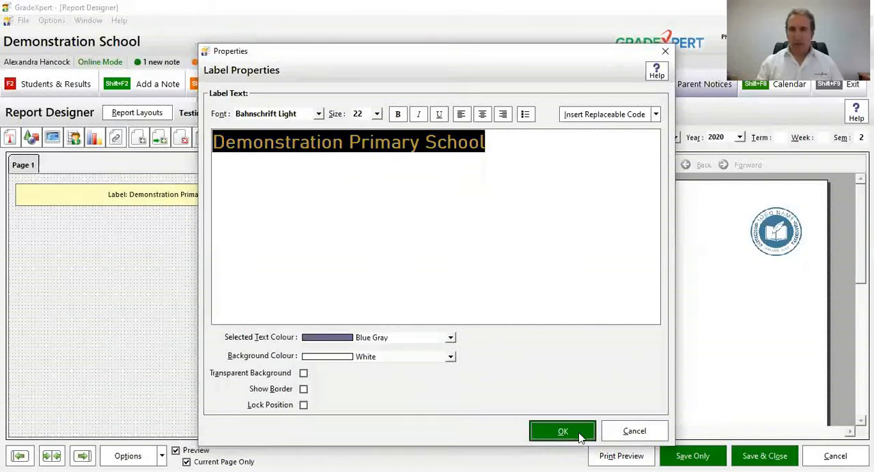
{"action": "left_click", "coordinate": [563, 431]}
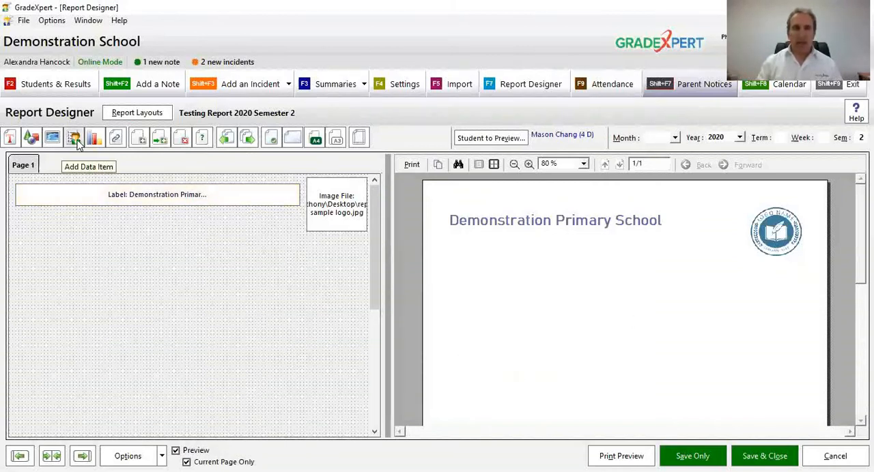
Step: Add a data item box directly below the school name label, matching its width, and set it to print First Name then Surname
{"action": "left_click", "coordinate": [76, 140]}
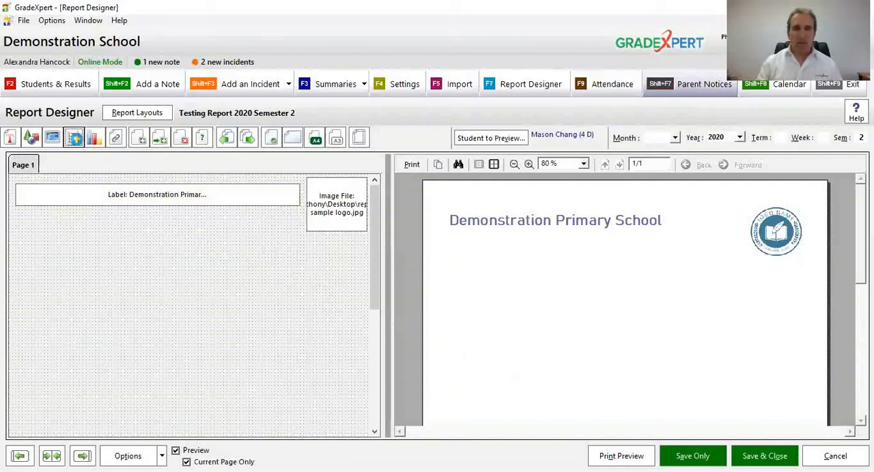
{"action": "left_click_drag", "start_coordinate": [23, 199], "coordinate": [299, 232]}
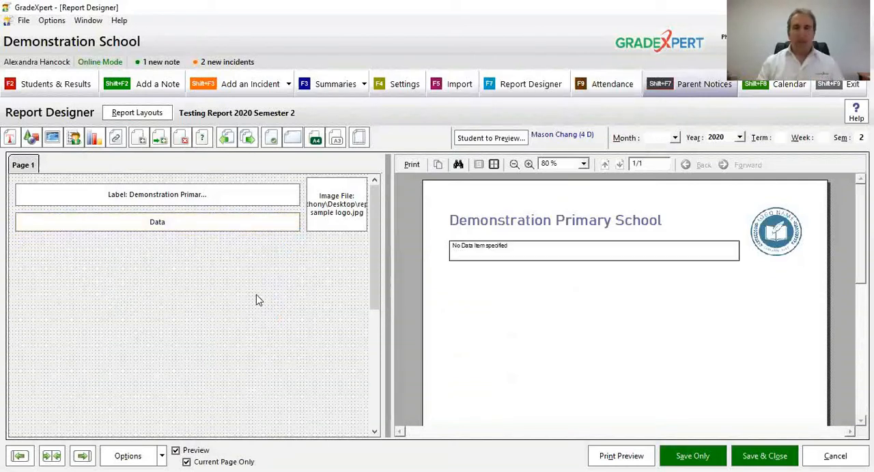
{"action": "right_click", "coordinate": [268, 225]}
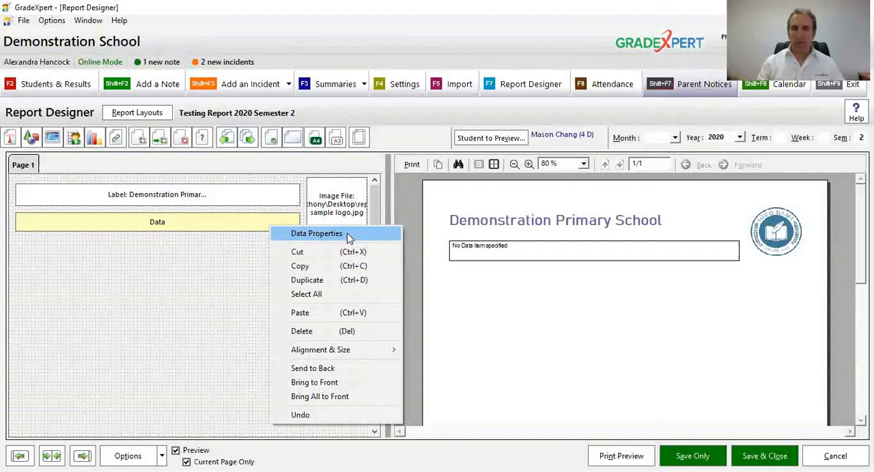
{"action": "left_click", "coordinate": [348, 235]}
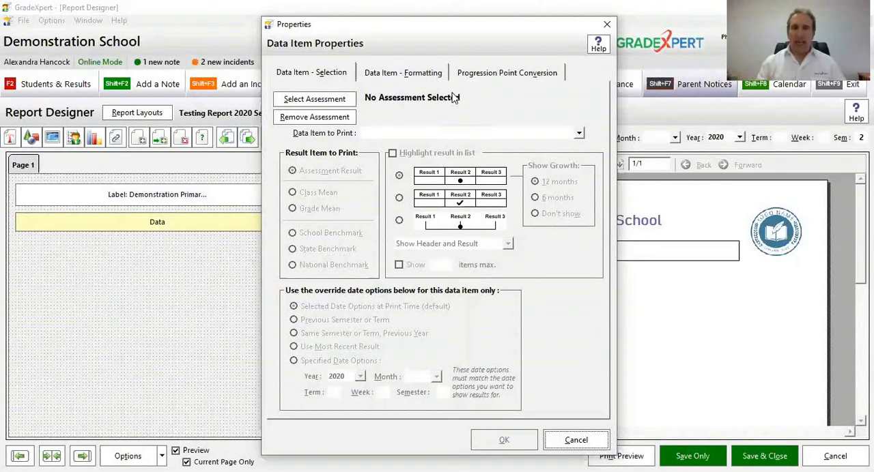
{"action": "left_click", "coordinate": [425, 134]}
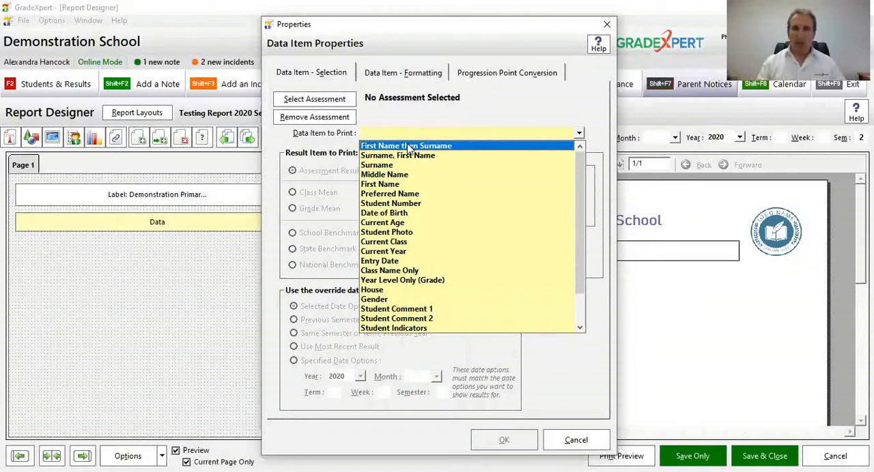
{"action": "left_click", "coordinate": [467, 147]}
{"action": "left_click", "coordinate": [504, 441]}
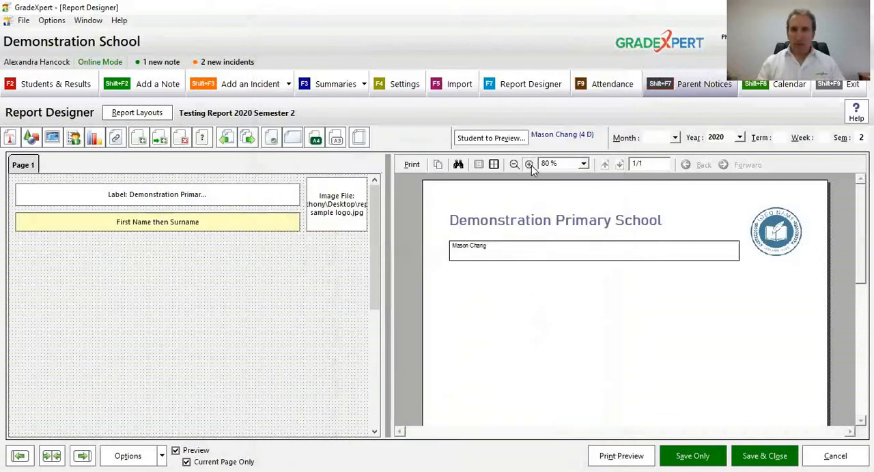
Step: Set the student name data item's font to Bahnschrift Light, size 15
{"action": "left_click", "coordinate": [530, 165]}
{"action": "left_click", "coordinate": [531, 165]}
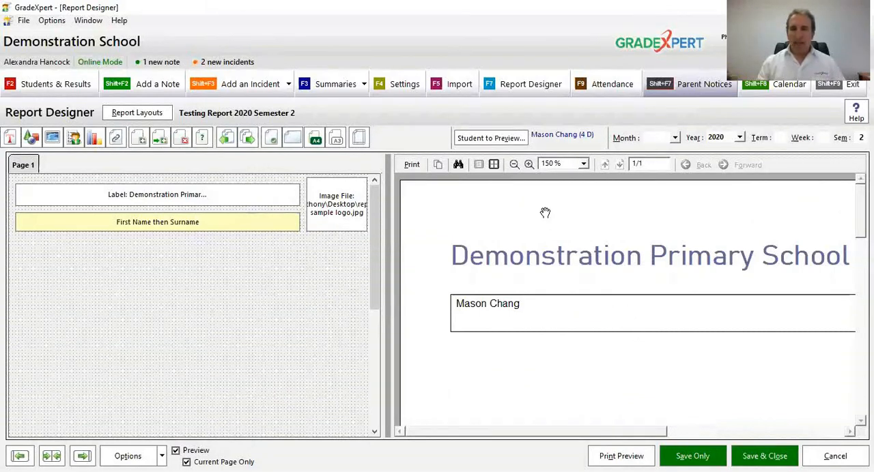
{"action": "left_click", "coordinate": [514, 165]}
{"action": "left_click", "coordinate": [514, 165]}
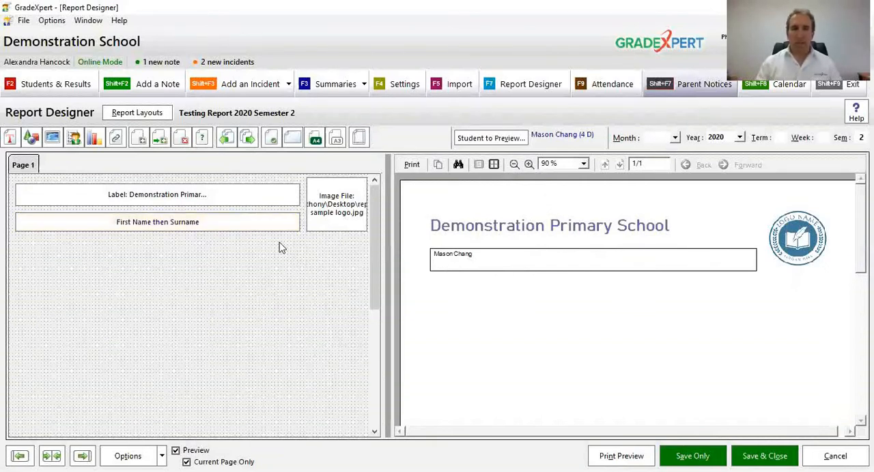
{"action": "right_click", "coordinate": [267, 224]}
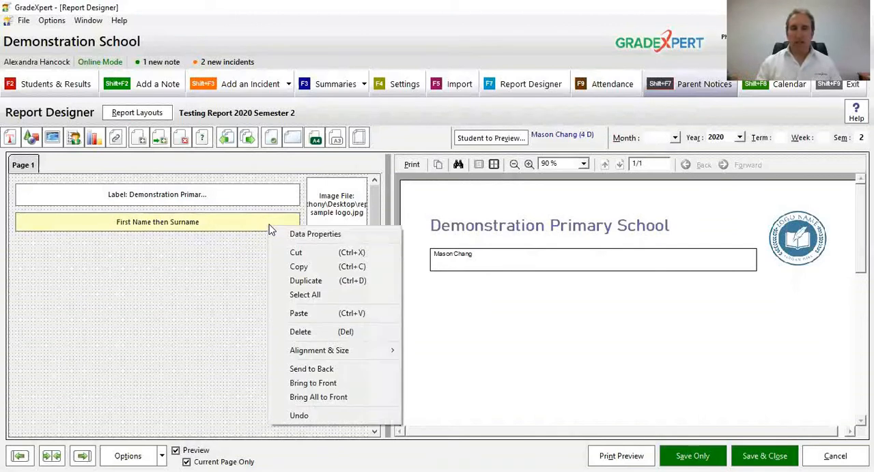
{"action": "left_click", "coordinate": [280, 236]}
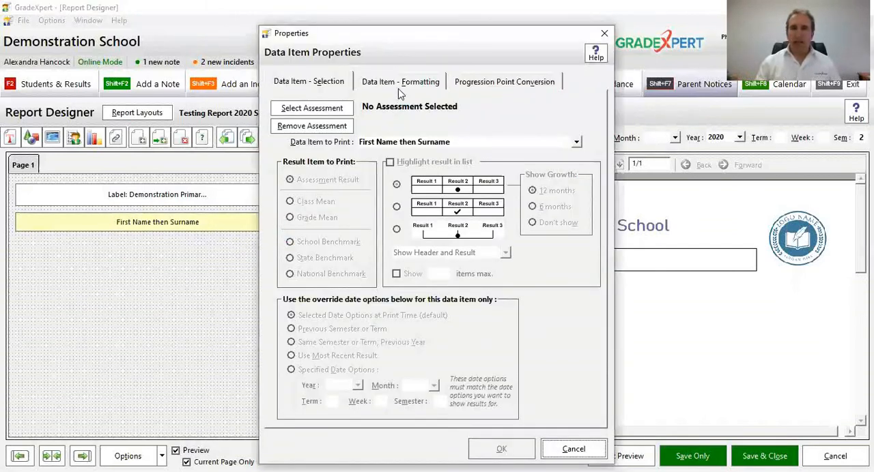
{"action": "left_click", "coordinate": [407, 86]}
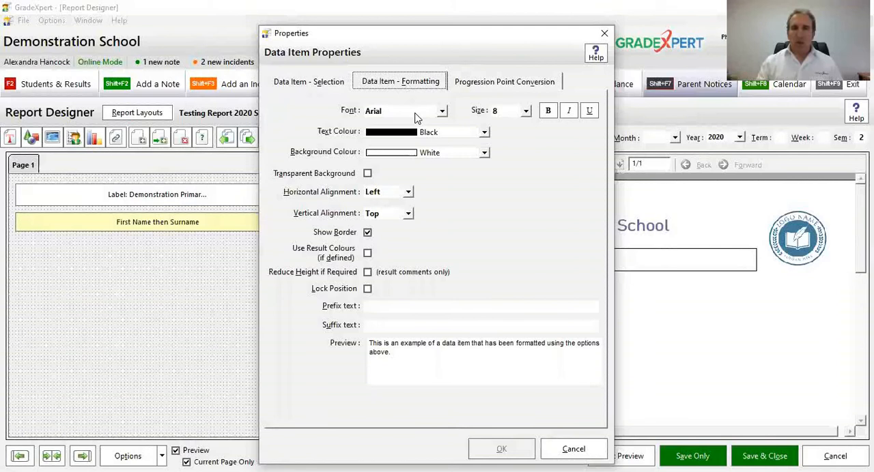
{"action": "left_click", "coordinate": [422, 111]}
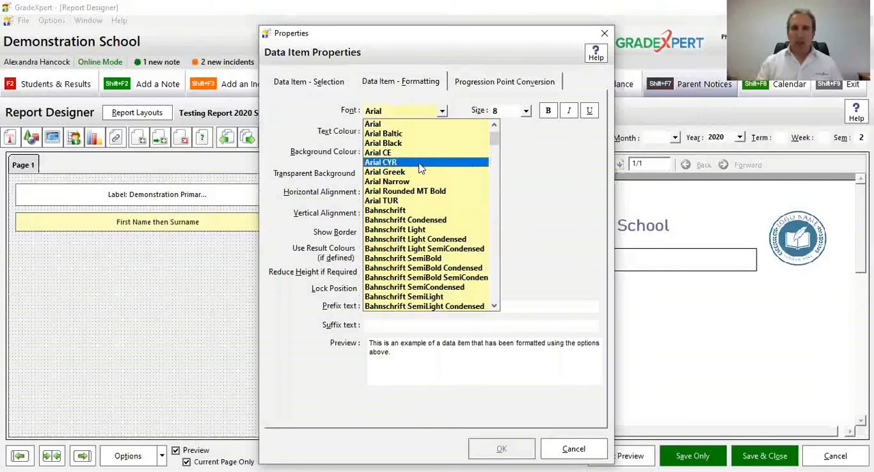
{"action": "left_click", "coordinate": [377, 234]}
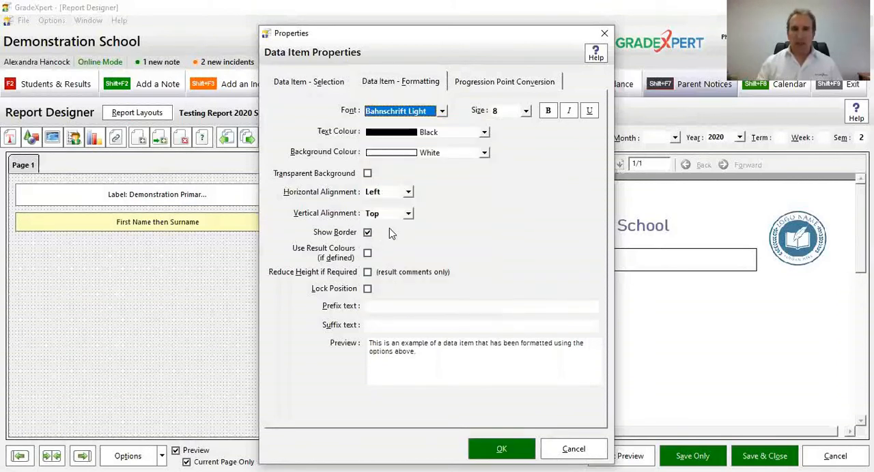
{"action": "left_click", "coordinate": [512, 113]}
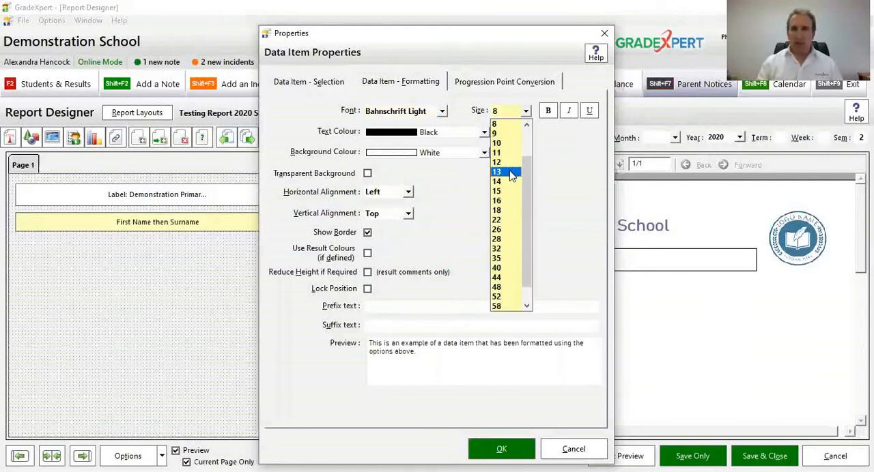
{"action": "left_click", "coordinate": [509, 190]}
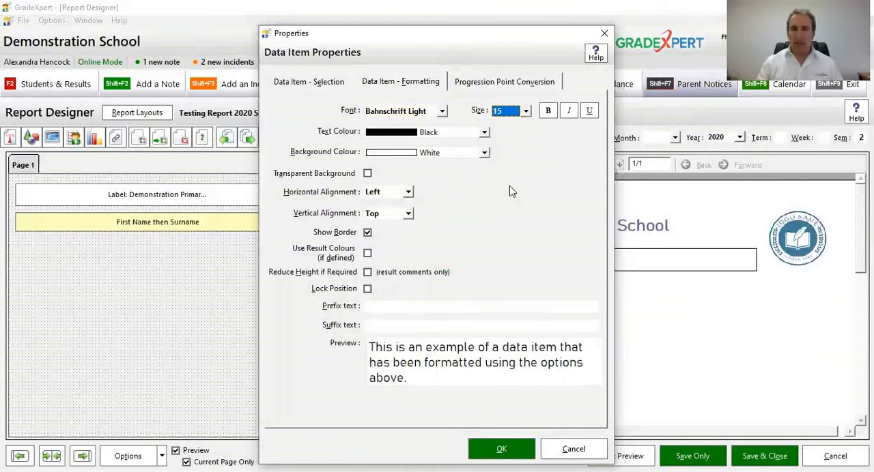
Step: Remove the student name item's border, using Left horizontal alignment and Top vertical alignment
{"action": "left_click", "coordinate": [349, 235]}
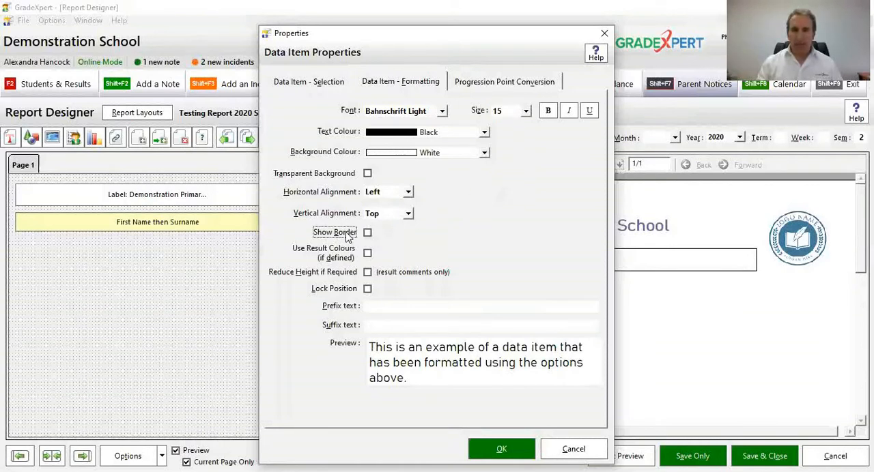
{"action": "left_click", "coordinate": [400, 195]}
{"action": "left_click", "coordinate": [400, 200]}
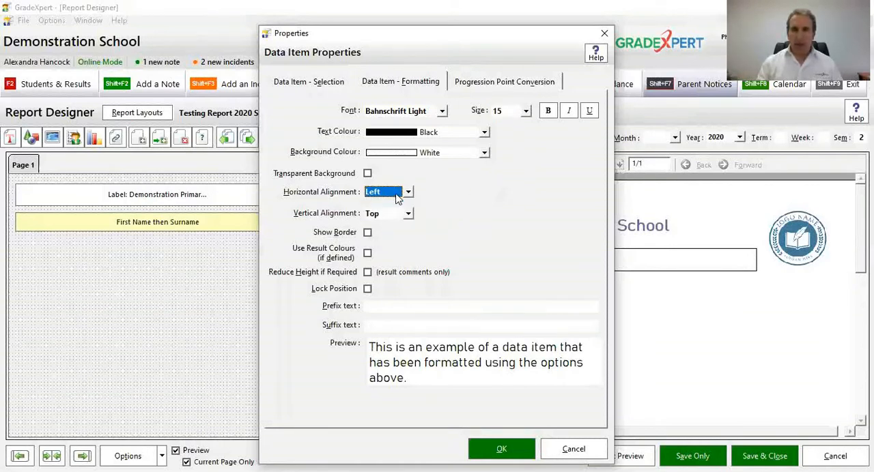
{"action": "left_click", "coordinate": [394, 216]}
{"action": "left_click", "coordinate": [391, 223]}
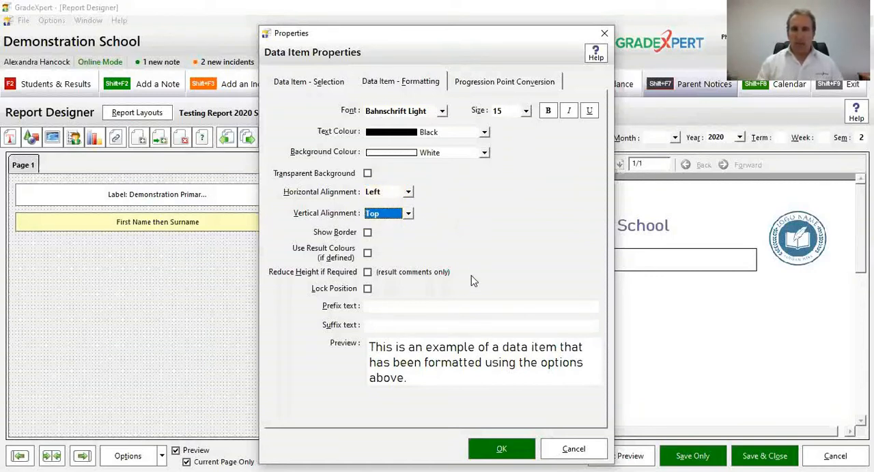
Step: Add the prefix text "Student:" to the student name item and apply its properties
{"action": "left_click", "coordinate": [455, 307]}
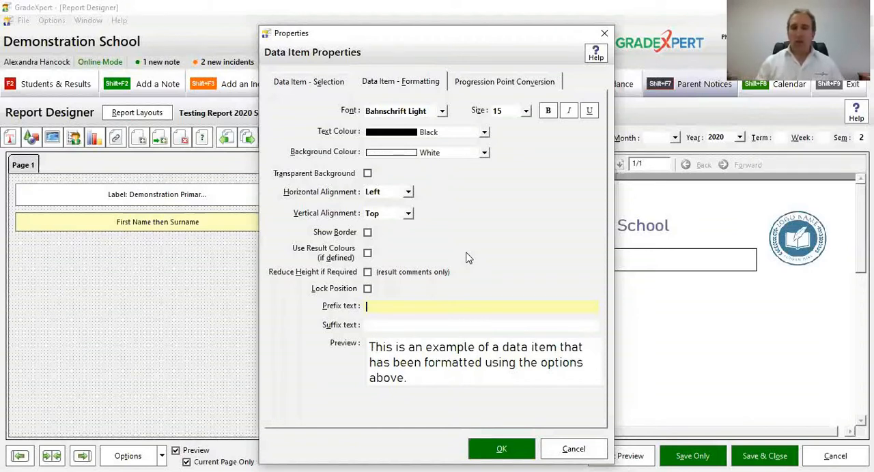
{"action": "type", "text": "St"}
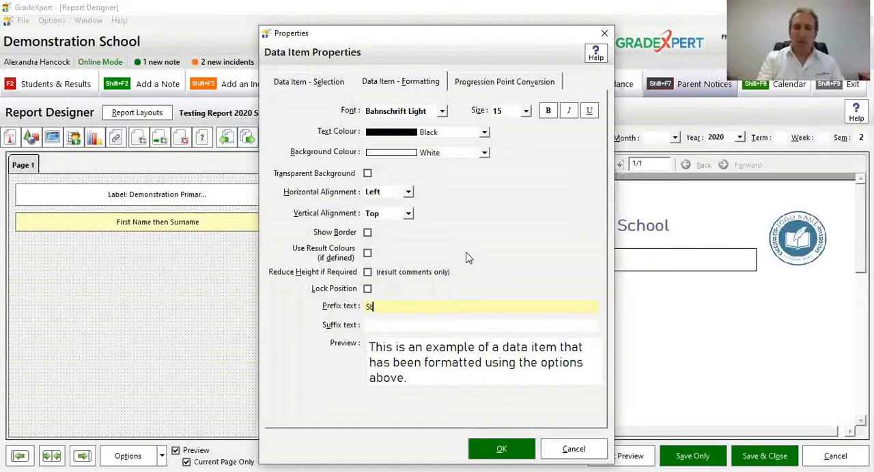
{"action": "type", "text": "udent:"}
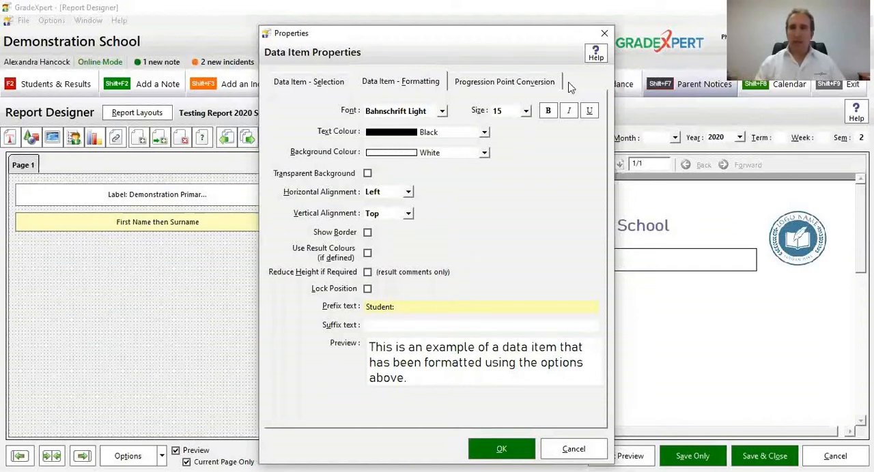
{"action": "left_click_drag", "start_coordinate": [504, 39], "coordinate": [394, 33]}
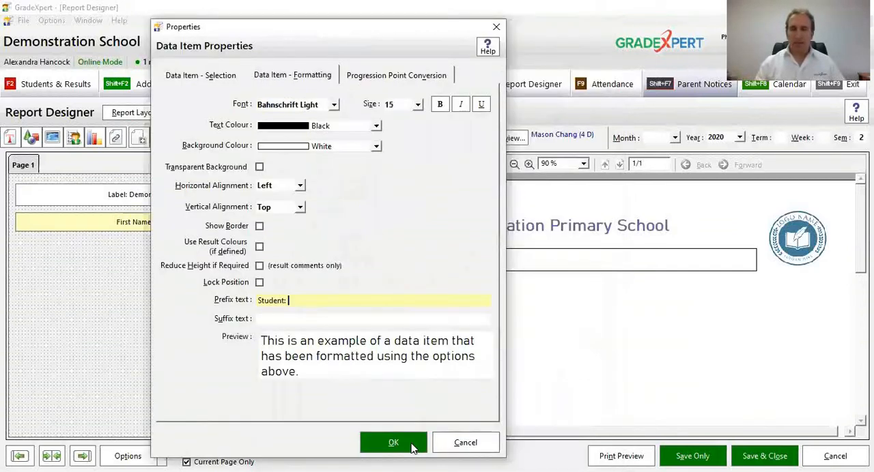
{"action": "left_click", "coordinate": [412, 447]}
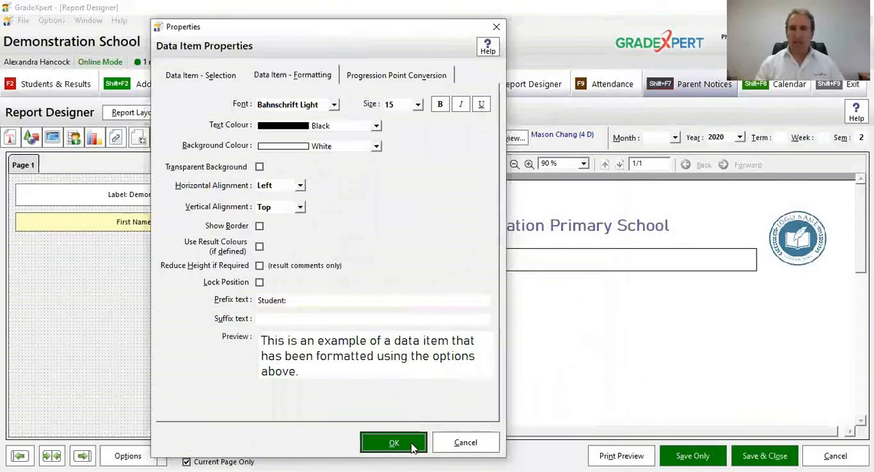
{"action": "left_click", "coordinate": [412, 445]}
{"action": "left_click", "coordinate": [529, 165]}
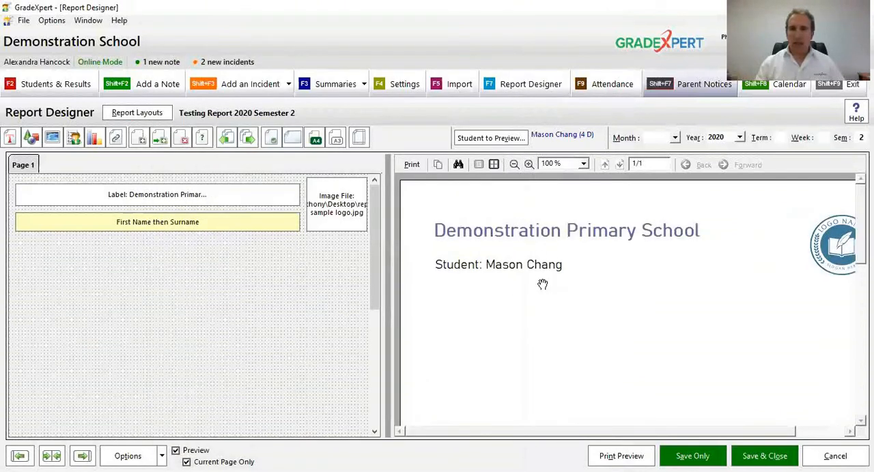
{"action": "left_click_drag", "start_coordinate": [543, 283], "coordinate": [550, 252]}
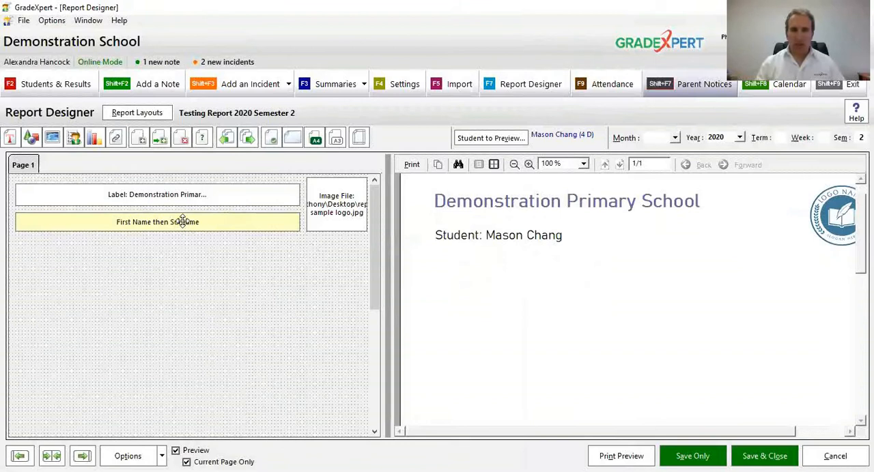
Step: Move the student name item slightly up towards the school name label and make its text bold
{"action": "left_click_drag", "start_coordinate": [182, 225], "coordinate": [183, 222]}
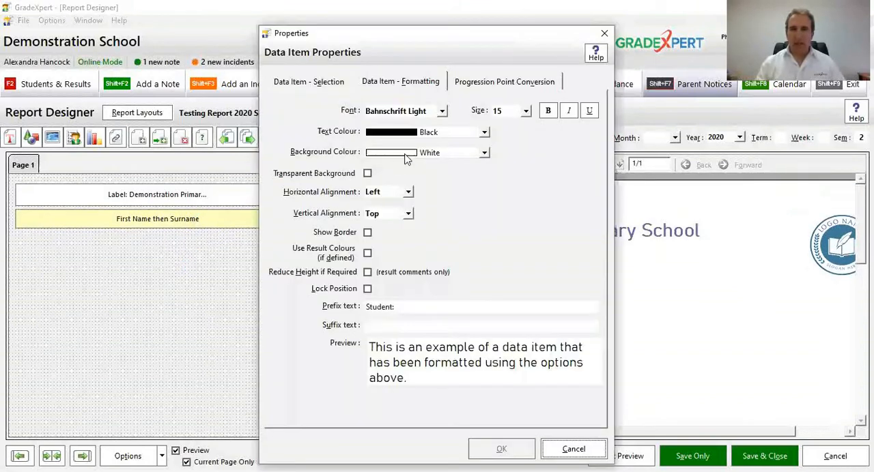
{"action": "left_click", "coordinate": [548, 110]}
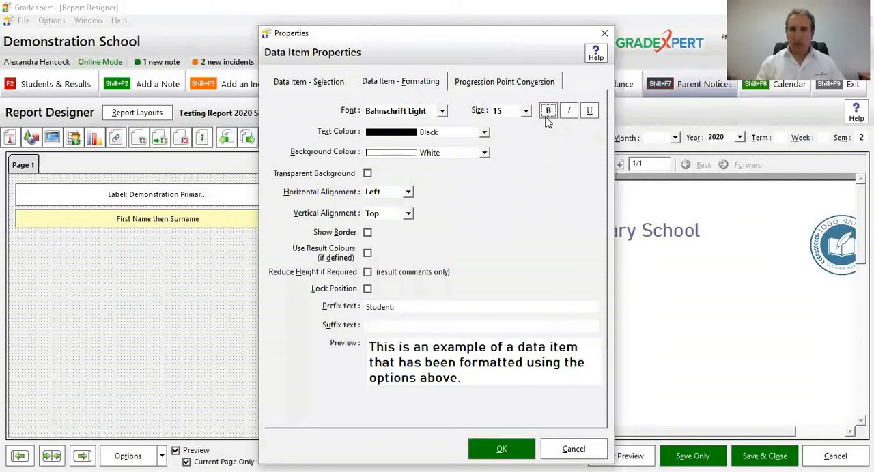
{"action": "left_click", "coordinate": [501, 449]}
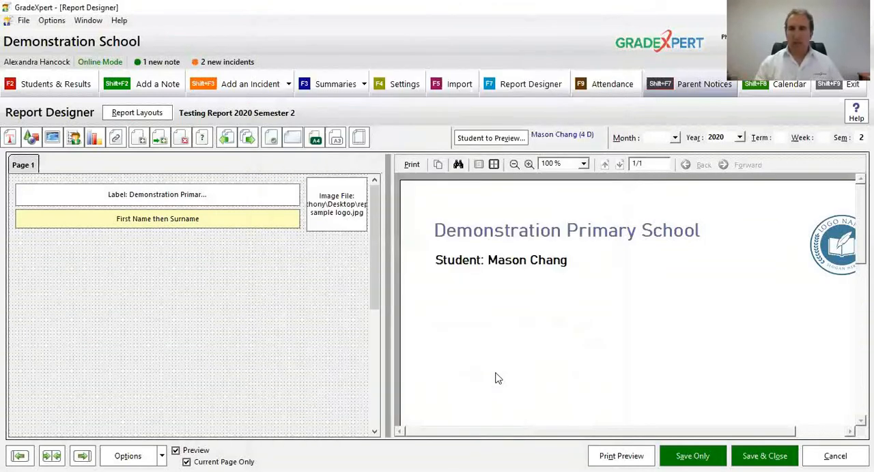
{"action": "mouse_move", "coordinate": [644, 354]}
{"action": "left_mouse_down"}
{"action": "mouse_move", "coordinate": [602, 341]}
{"action": "mouse_move", "coordinate": [639, 341]}
{"action": "left_mouse_up"}
{"action": "left_click", "coordinate": [515, 165]}
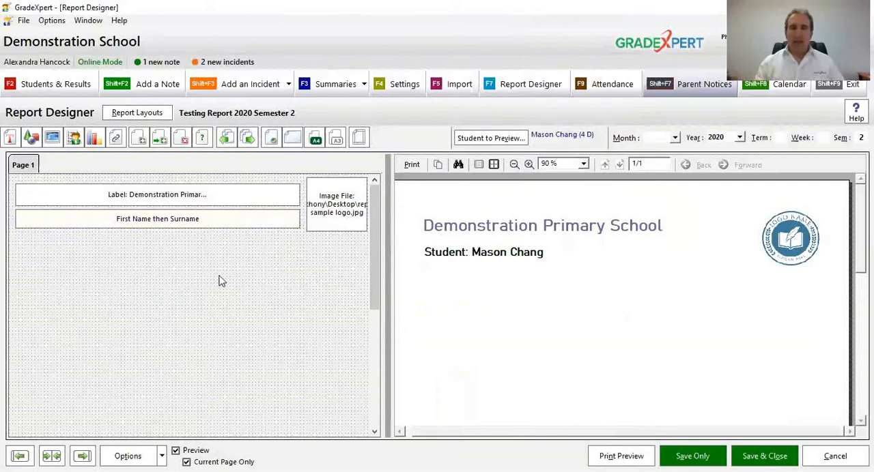
Step: Add a data item box directly below the student name item, matching its width, and set it to print Current Class
{"action": "left_click", "coordinate": [74, 142]}
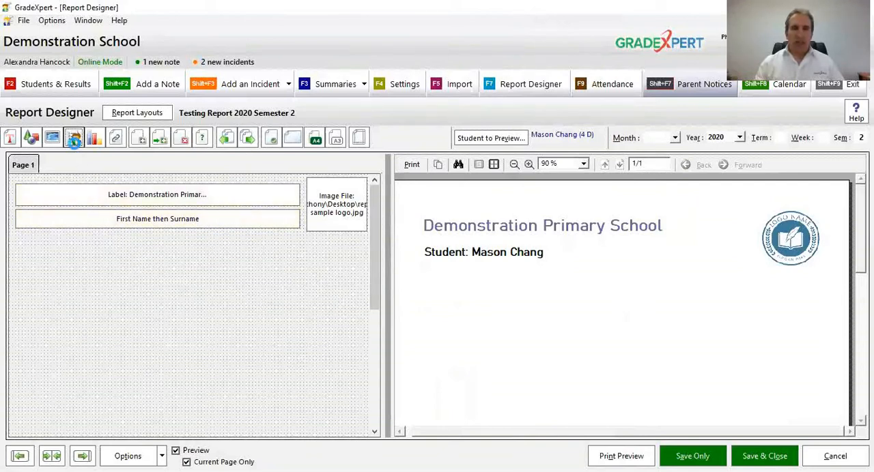
{"action": "left_click_drag", "start_coordinate": [19, 189], "coordinate": [298, 244]}
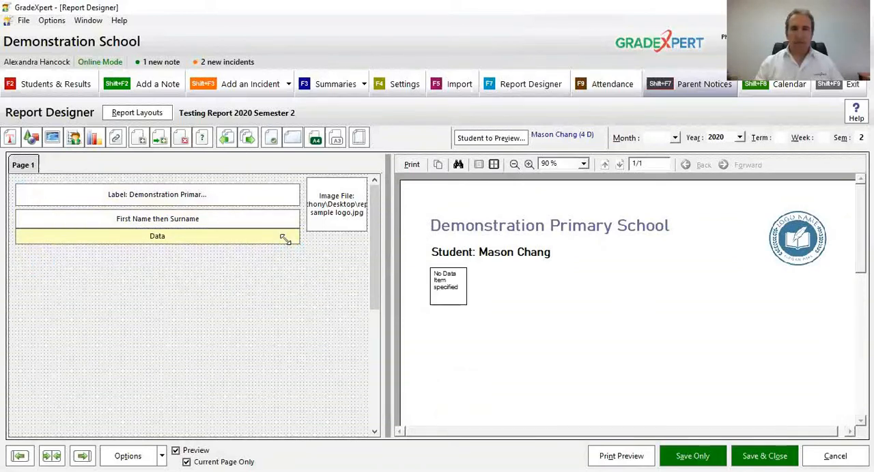
{"action": "double_click", "coordinate": [285, 241]}
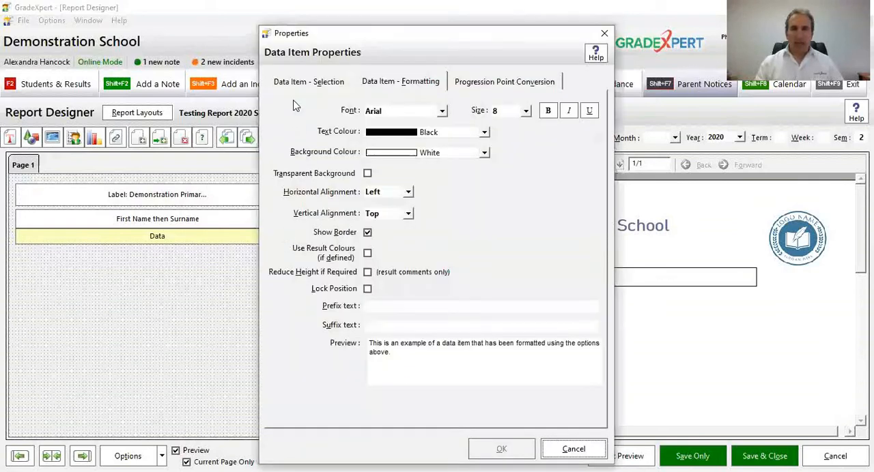
{"action": "left_click", "coordinate": [298, 89]}
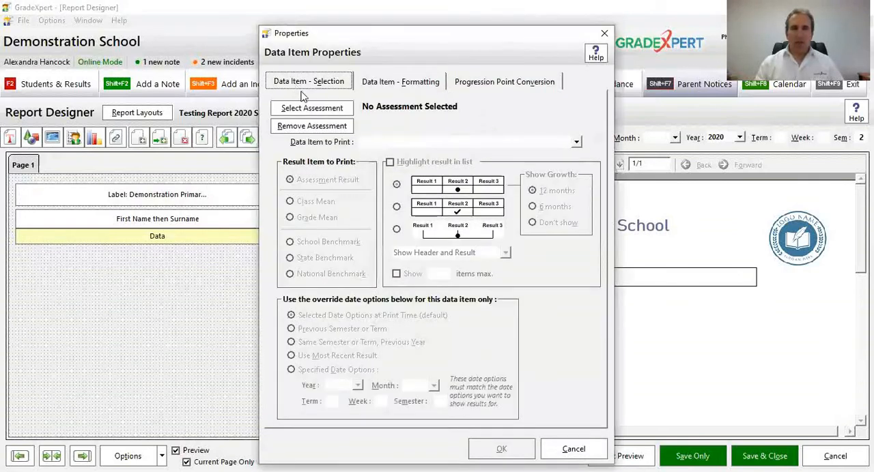
{"action": "left_click", "coordinate": [369, 140]}
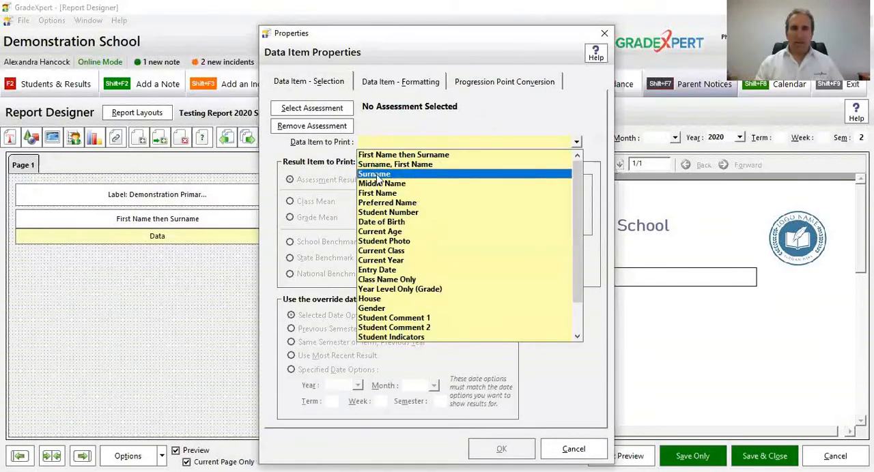
{"action": "left_click", "coordinate": [412, 252]}
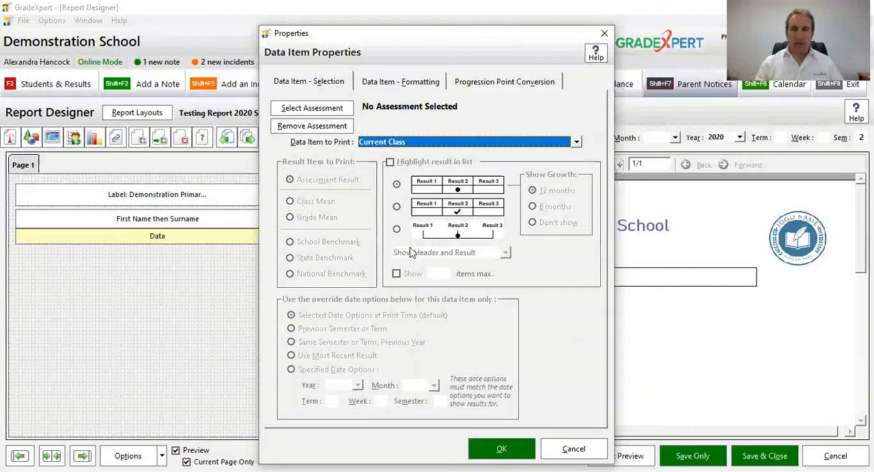
Step: Format the Current Class item as bold Bahnschrift Light, size 12, without a border, and check it in the preview
{"action": "left_click", "coordinate": [428, 82]}
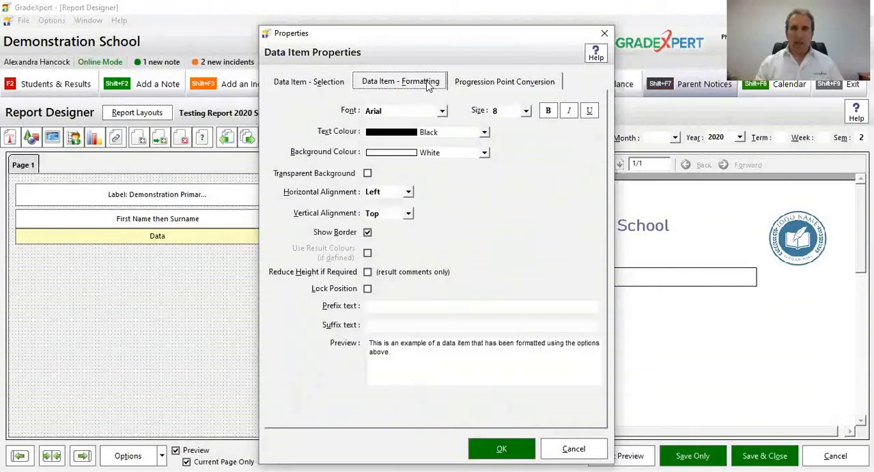
{"action": "left_click", "coordinate": [437, 113]}
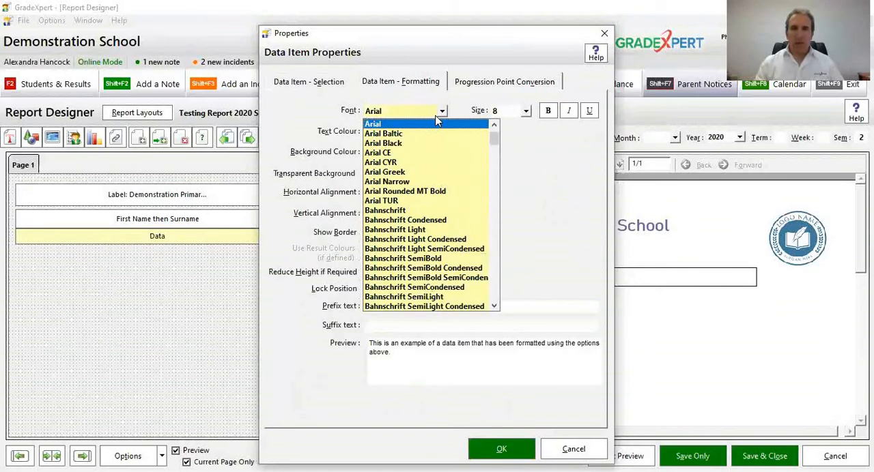
{"action": "left_click", "coordinate": [428, 230]}
{"action": "left_click", "coordinate": [508, 114]}
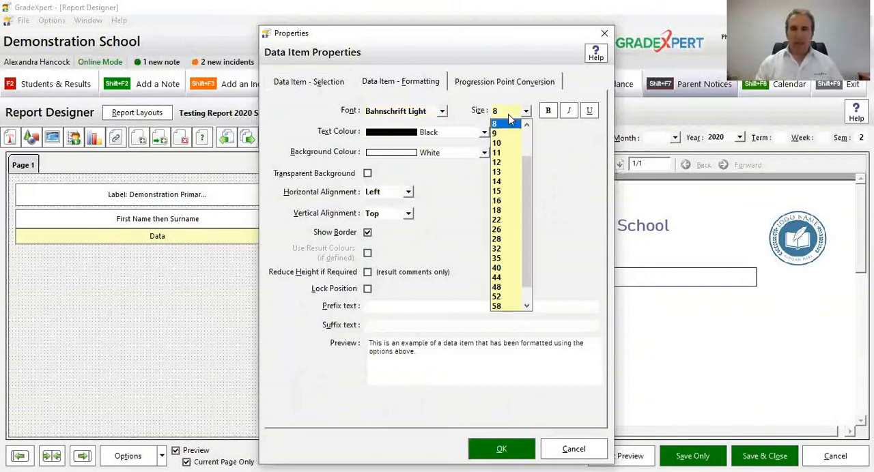
{"action": "left_click", "coordinate": [497, 162]}
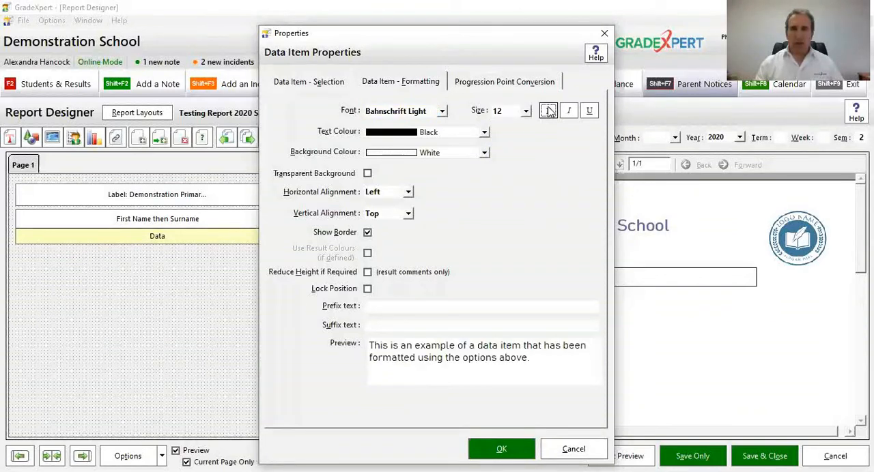
{"action": "left_click", "coordinate": [548, 111]}
{"action": "left_click", "coordinate": [348, 233]}
{"action": "left_click", "coordinate": [496, 449]}
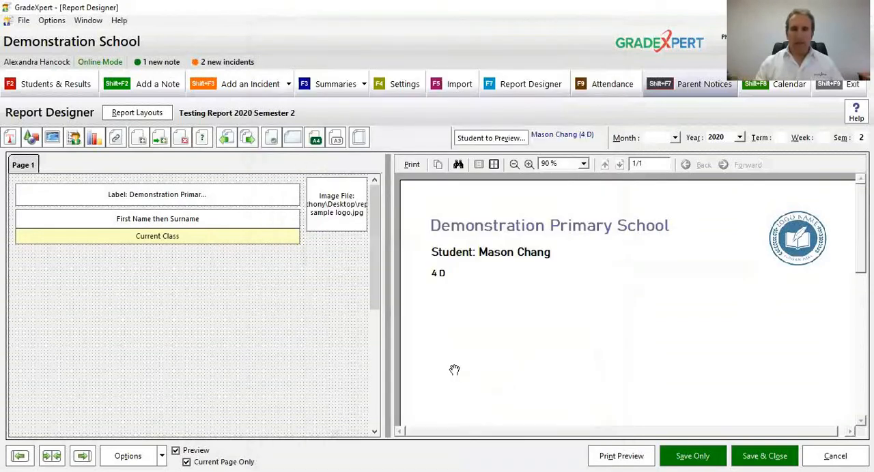
{"action": "left_click", "coordinate": [529, 165]}
{"action": "left_click", "coordinate": [529, 164]}
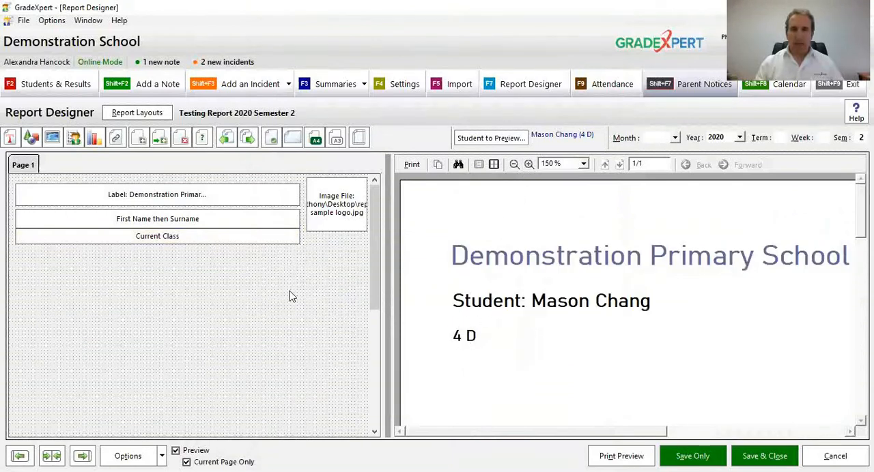
Step: Add the prefix text "Class:" to the Current Class item and apply its properties
{"action": "double_click", "coordinate": [273, 237]}
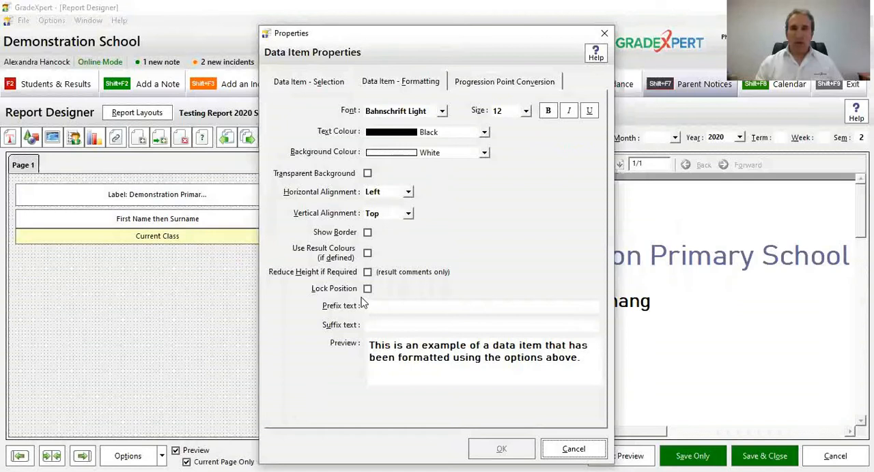
{"action": "left_click", "coordinate": [372, 307]}
{"action": "type", "text": "C"}
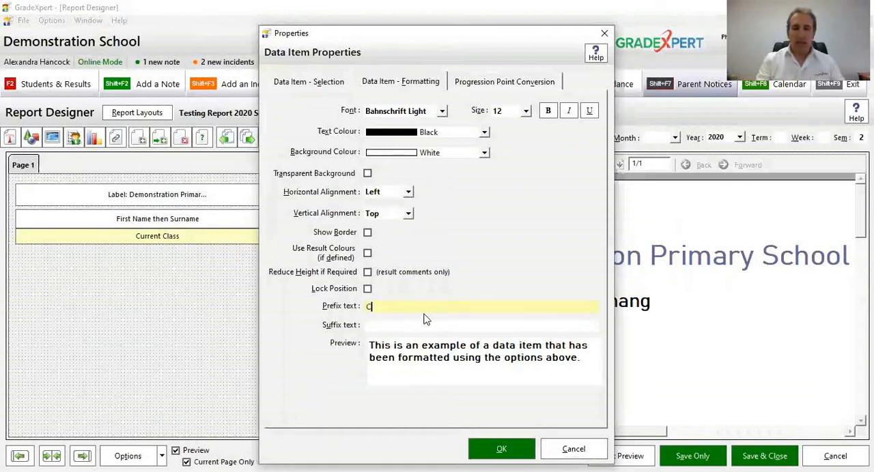
{"action": "type", "text": "lass:"}
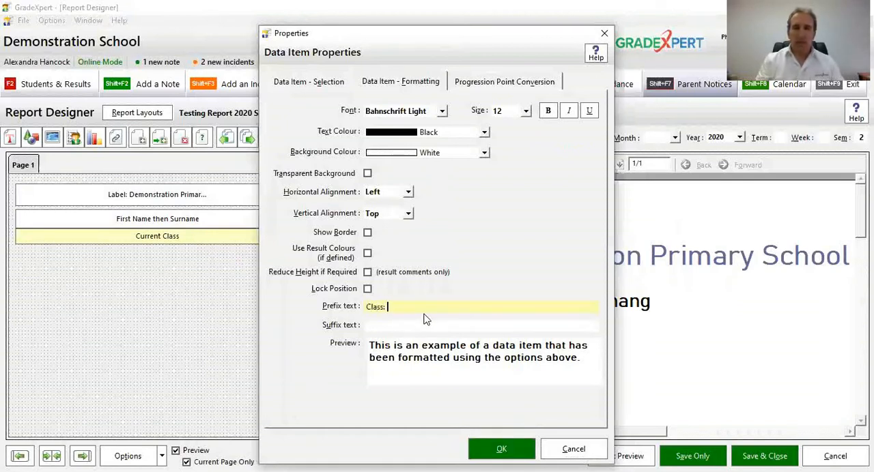
{"action": "key", "text": "Return"}
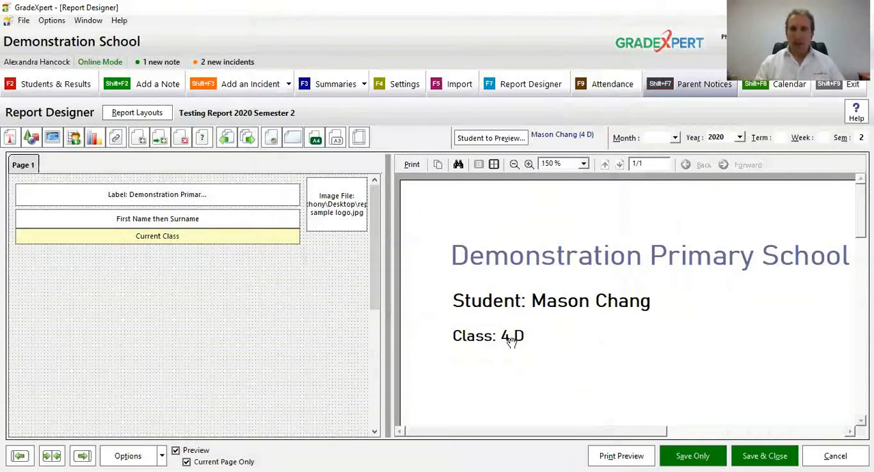
Step: Reduce the height of the student name item slightly and move the Current Class item up directly against it
{"action": "left_click", "coordinate": [250, 226]}
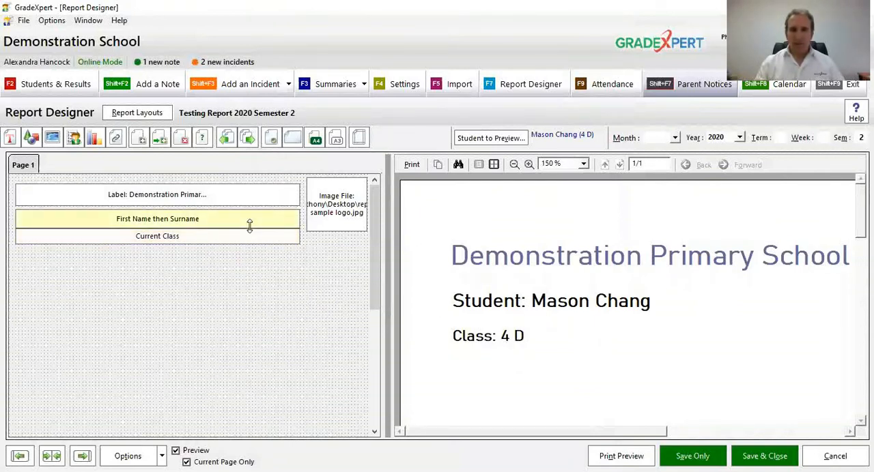
{"action": "left_click_drag", "start_coordinate": [250, 227], "coordinate": [250, 224]}
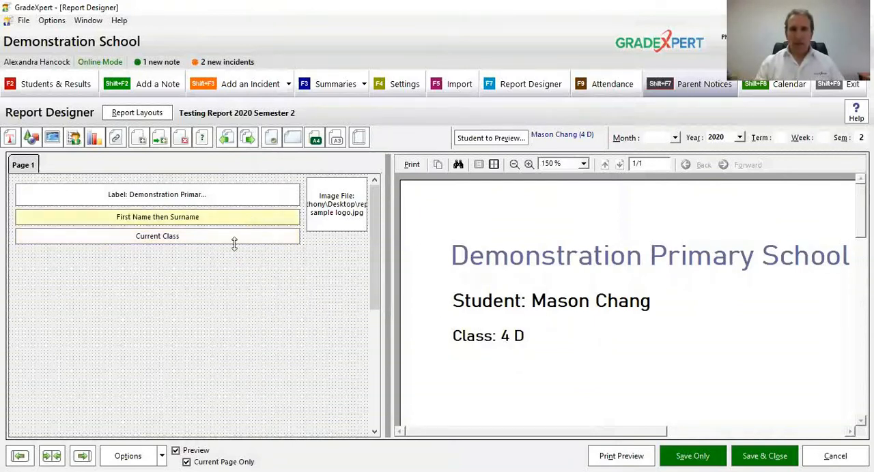
{"action": "left_click", "coordinate": [242, 235]}
{"action": "left_click_drag", "start_coordinate": [242, 236], "coordinate": [242, 232]}
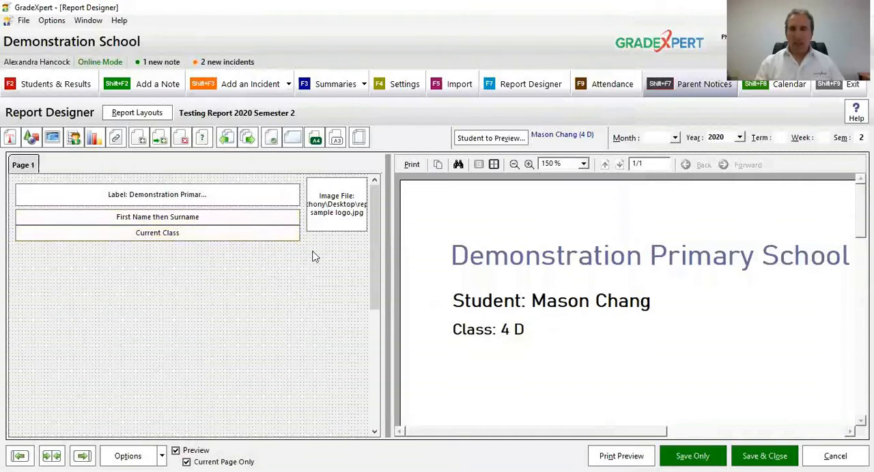
Step: Add a portrait-shaped data item box below the Current Class item, aligned with its left edge
{"action": "left_click", "coordinate": [515, 165]}
{"action": "left_click", "coordinate": [515, 166]}
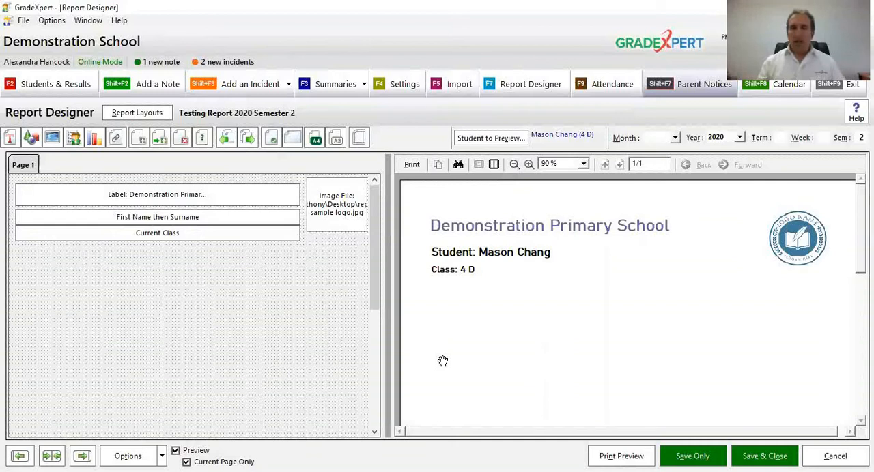
{"action": "left_click", "coordinate": [514, 165]}
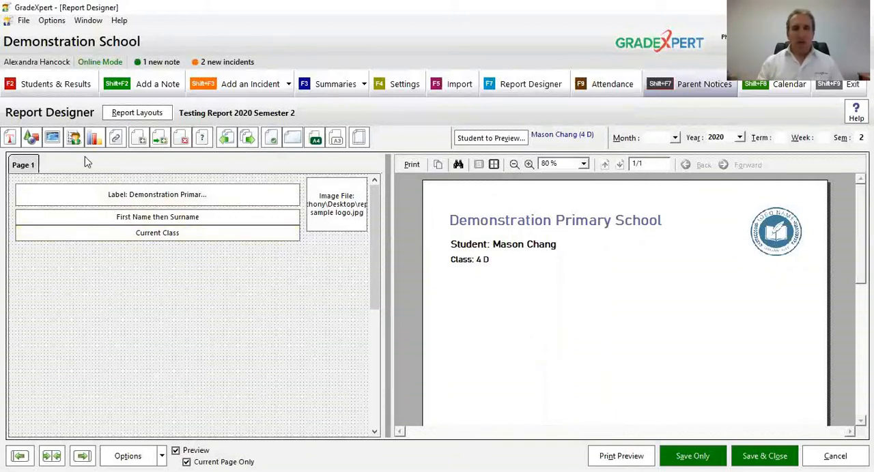
{"action": "left_click", "coordinate": [75, 139]}
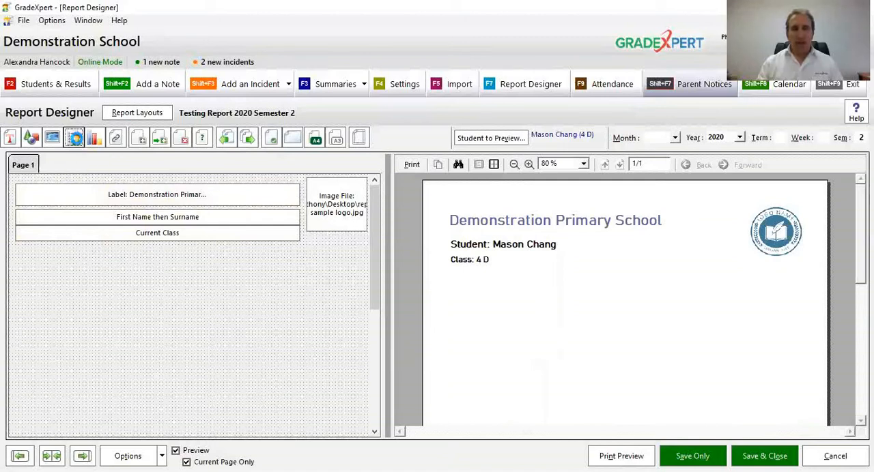
{"action": "left_click_drag", "start_coordinate": [24, 192], "coordinate": [88, 330]}
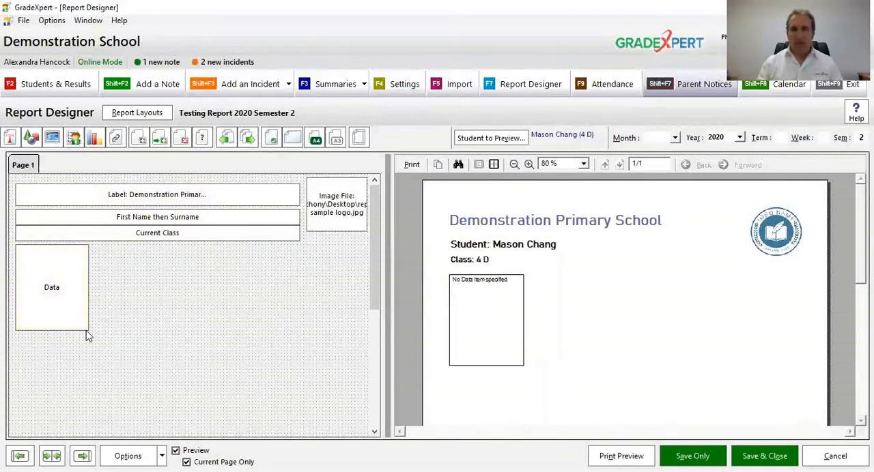
Step: Set the new data item box to print Student Photo and apply its properties
{"action": "double_click", "coordinate": [59, 282]}
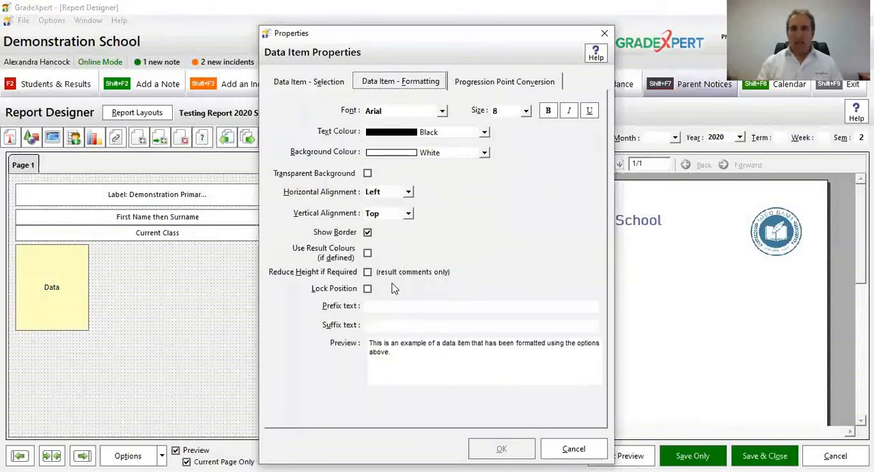
{"action": "left_click", "coordinate": [326, 83]}
{"action": "left_click", "coordinate": [365, 143]}
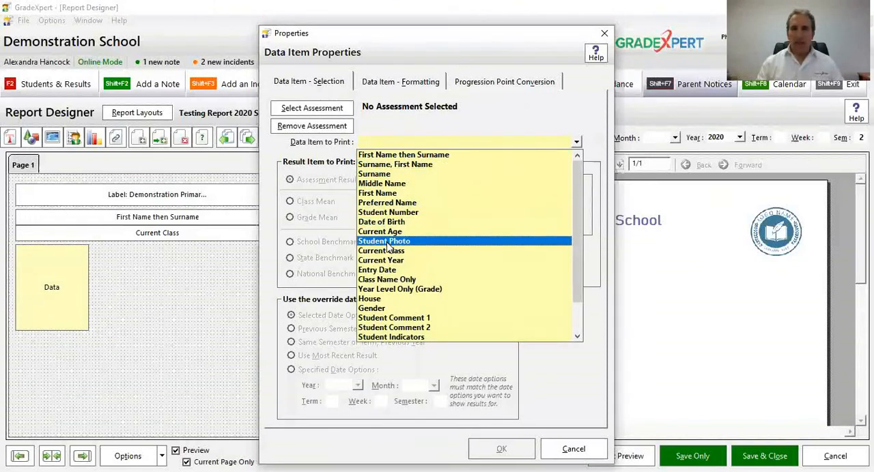
{"action": "left_click", "coordinate": [413, 242]}
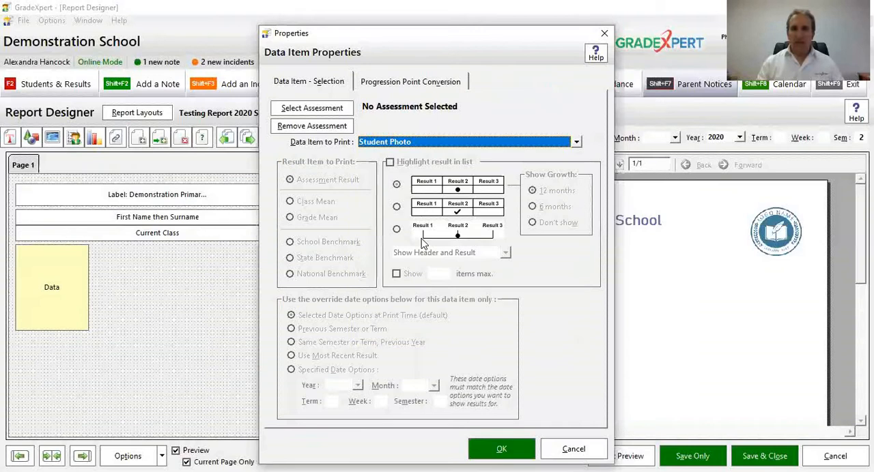
{"action": "left_click", "coordinate": [504, 450]}
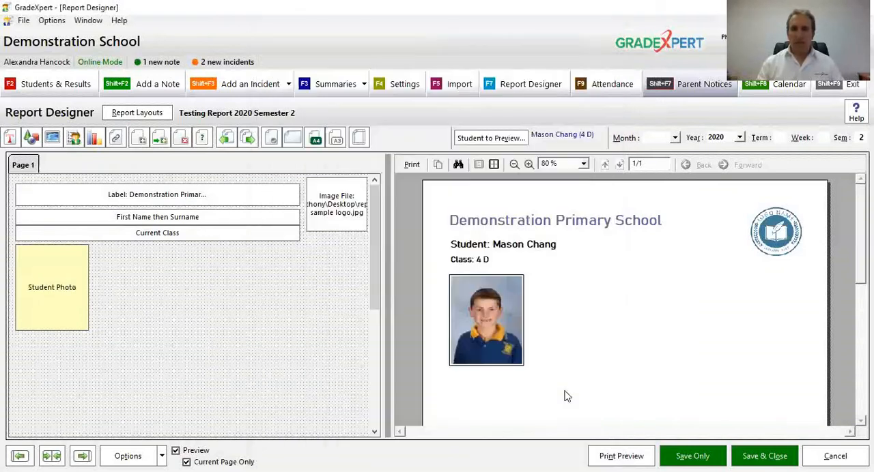
Step: Shrink the student photo box to a small portrait size, keeping its upper-left corner in place
{"action": "mouse_move", "coordinate": [88, 295]}
{"action": "left_mouse_down"}
{"action": "mouse_move", "coordinate": [324, 291]}
{"action": "mouse_move", "coordinate": [66, 296]}
{"action": "mouse_move", "coordinate": [83, 296]}
{"action": "left_mouse_up"}
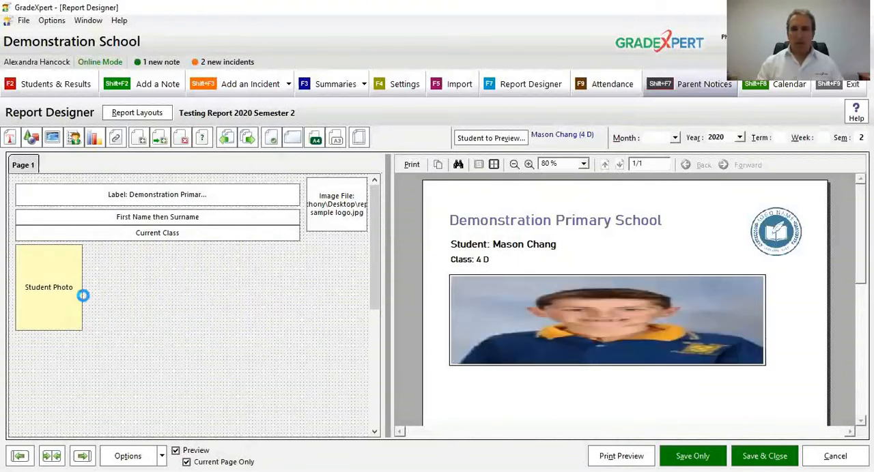
{"action": "left_click_drag", "start_coordinate": [78, 327], "coordinate": [58, 292]}
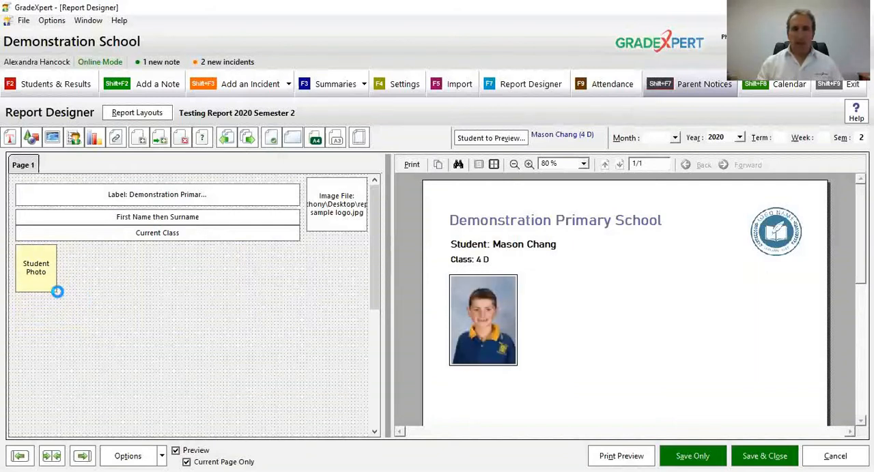
{"action": "mouse_move", "coordinate": [33, 270]}
{"action": "left_mouse_down"}
{"action": "mouse_move", "coordinate": [36, 240]}
{"action": "mouse_move", "coordinate": [34, 273]}
{"action": "left_mouse_up"}
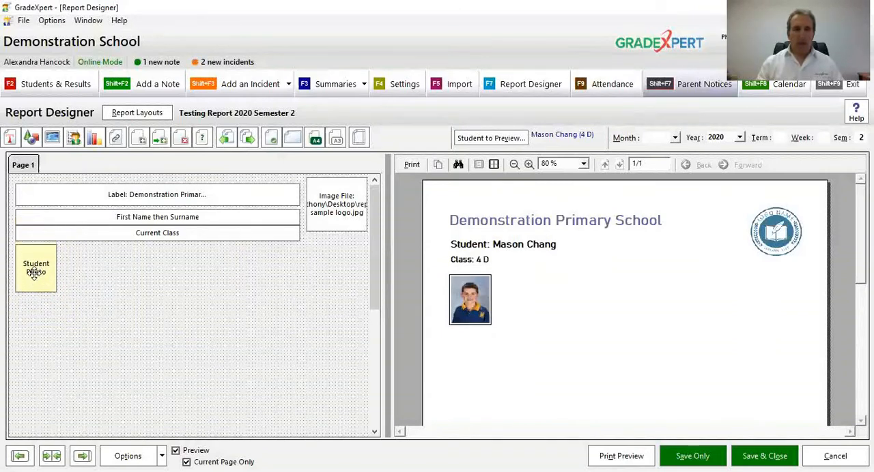
Step: Shorten the name and class items from their left edges and move the student photo up into the freed space beside them
{"action": "left_click_drag", "start_coordinate": [25, 220], "coordinate": [65, 223]}
{"action": "left_click_drag", "start_coordinate": [10, 236], "coordinate": [65, 239]}
{"action": "left_click_drag", "start_coordinate": [46, 276], "coordinate": [36, 242]}
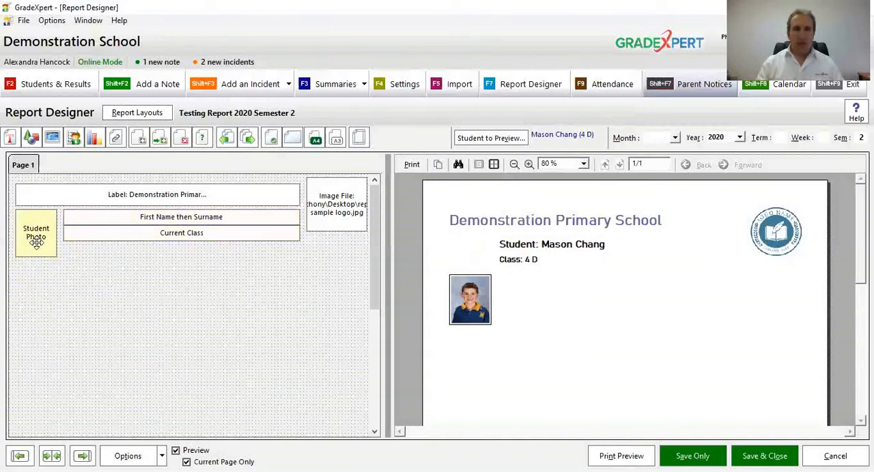
Step: Extend the left edges of the name and class items slightly towards the photo and check their alignment in the preview
{"action": "left_click", "coordinate": [71, 218]}
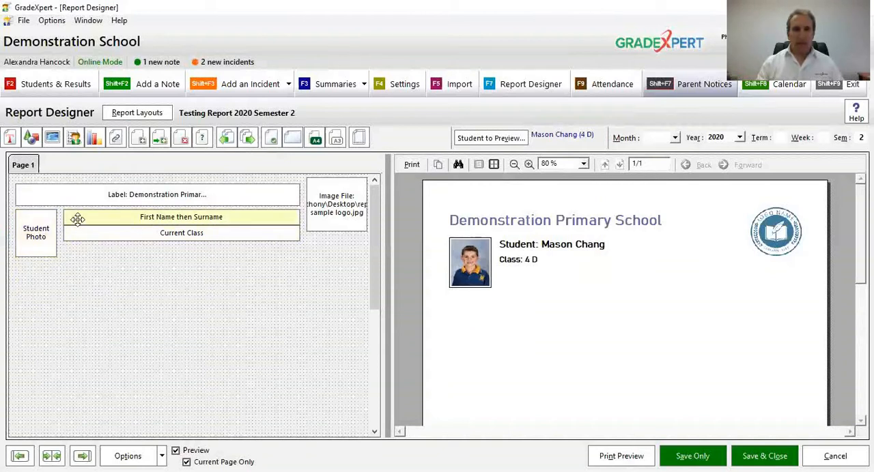
{"action": "left_click_drag", "start_coordinate": [63, 217], "coordinate": [60, 233]}
{"action": "left_click", "coordinate": [65, 233]}
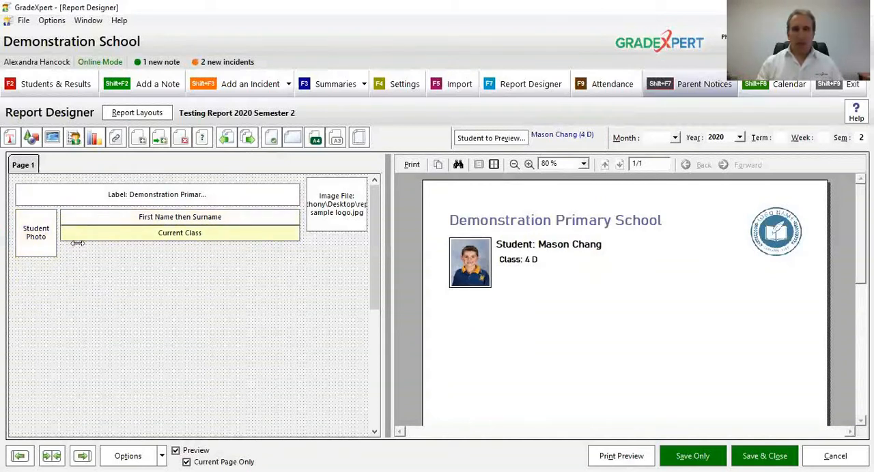
{"action": "left_click", "coordinate": [529, 165]}
{"action": "left_click", "coordinate": [530, 164]}
{"action": "left_click", "coordinate": [529, 165]}
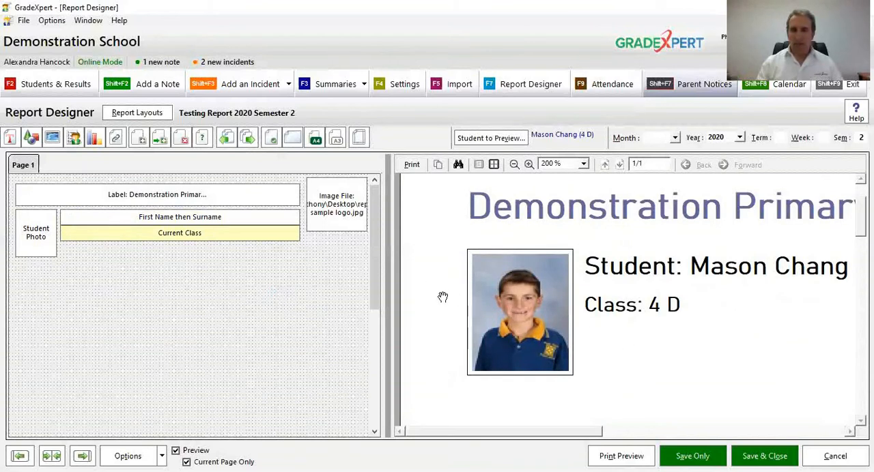
{"action": "left_click", "coordinate": [514, 164]}
{"action": "left_click", "coordinate": [514, 164]}
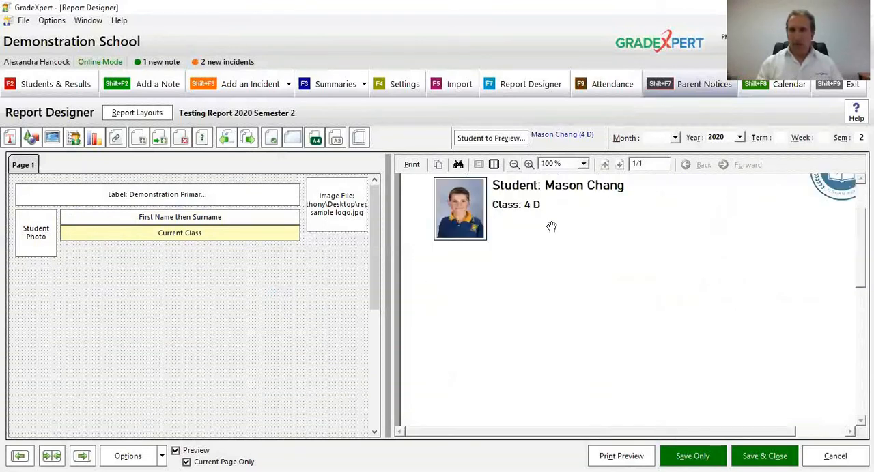
{"action": "scroll", "coordinate": [573, 341], "scroll_direction": "up", "scroll_amount": 2}
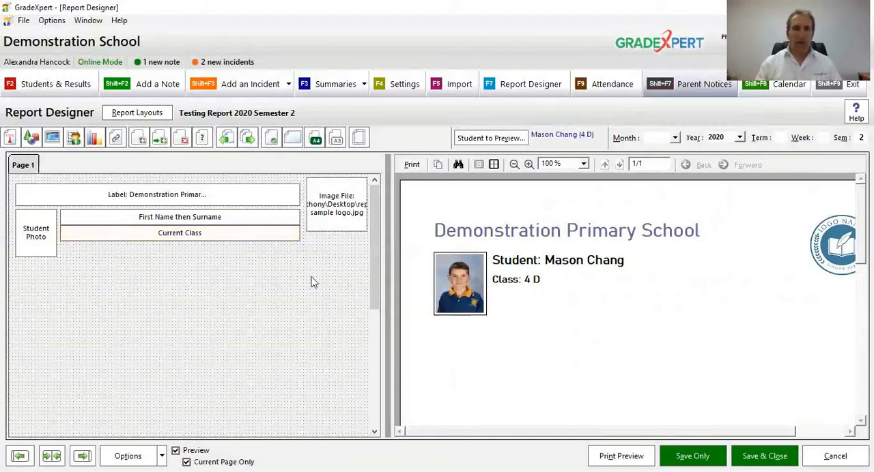
Step: Duplicate the Current Class item and place the copy directly beneath the original
{"action": "right_click", "coordinate": [193, 233]}
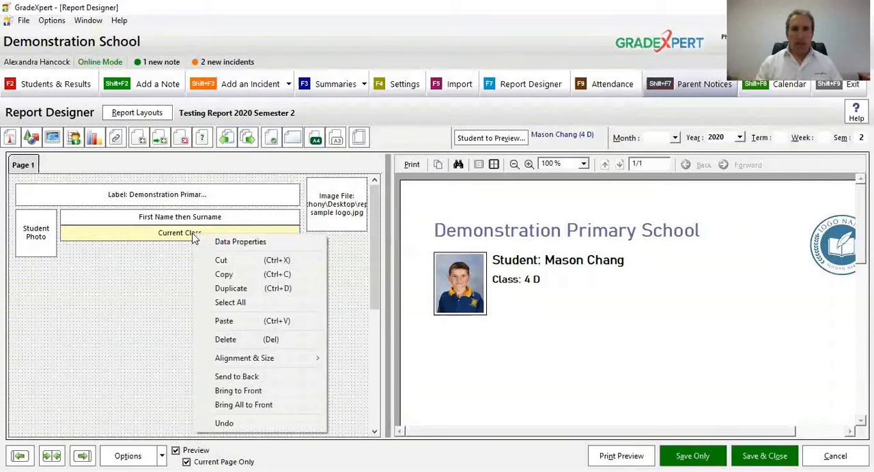
{"action": "left_click", "coordinate": [213, 290]}
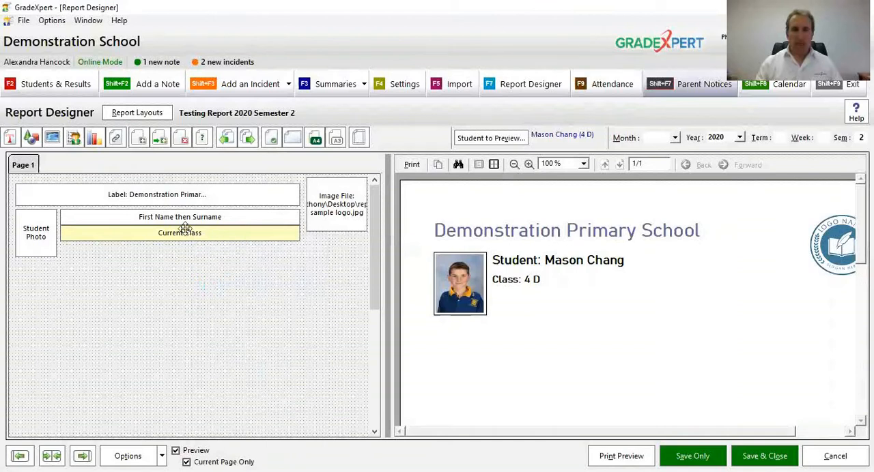
{"action": "left_click_drag", "start_coordinate": [185, 233], "coordinate": [186, 249]}
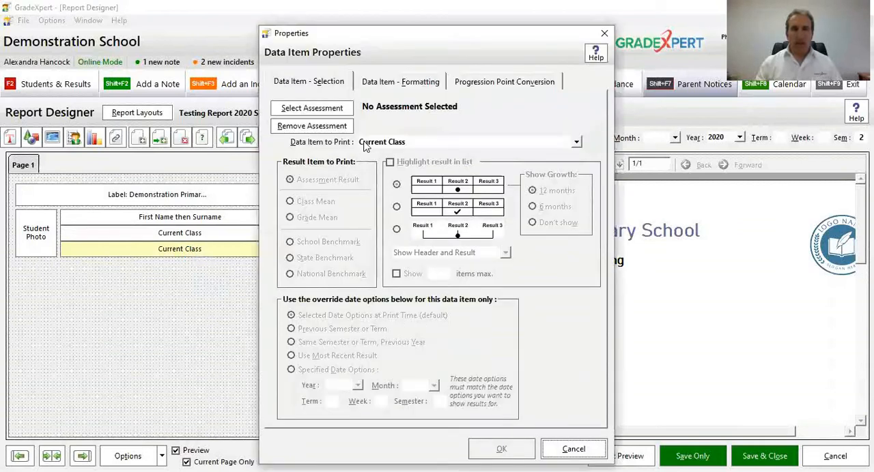
Step: Browse the duplicate's available data items and clear its data item to print, leaving it blank
{"action": "left_click", "coordinate": [364, 146]}
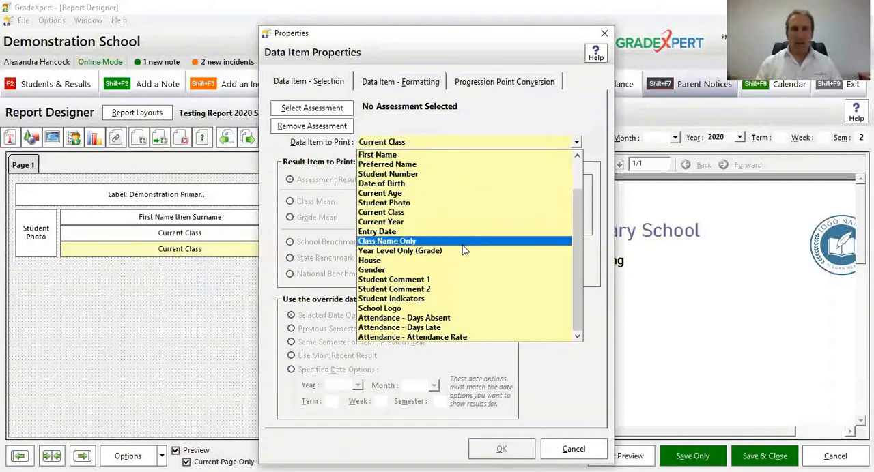
{"action": "scroll", "coordinate": [467, 251], "scroll_direction": "up", "scroll_amount": 2}
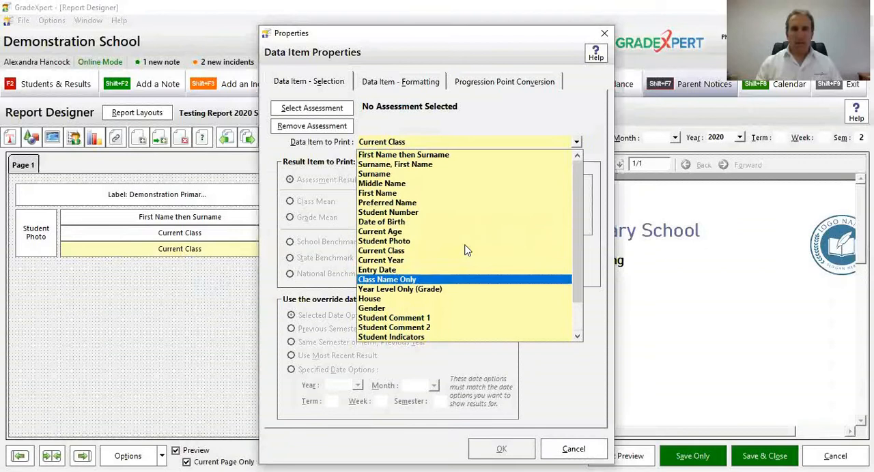
{"action": "left_click", "coordinate": [410, 118]}
{"action": "left_click", "coordinate": [333, 128]}
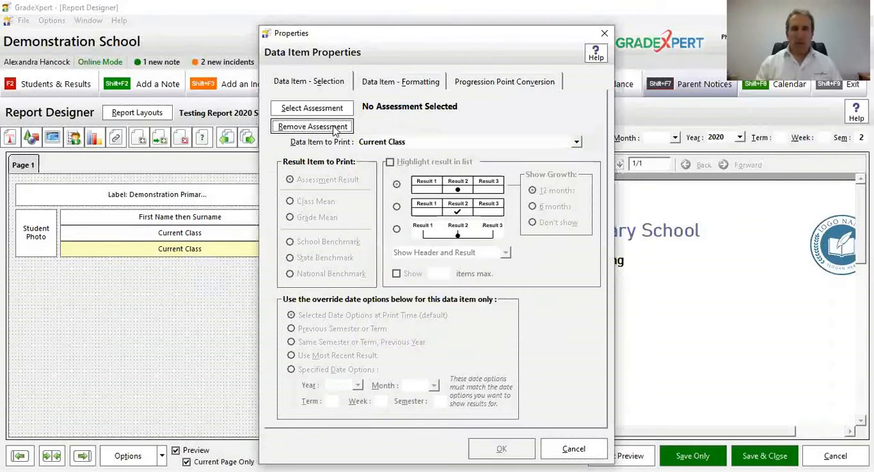
{"action": "left_click", "coordinate": [383, 146]}
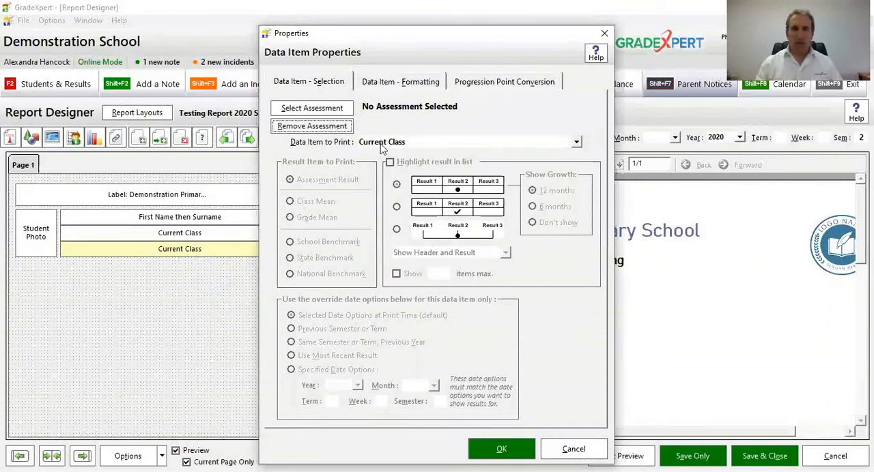
{"action": "left_click", "coordinate": [382, 146]}
{"action": "key", "text": "Delete"}
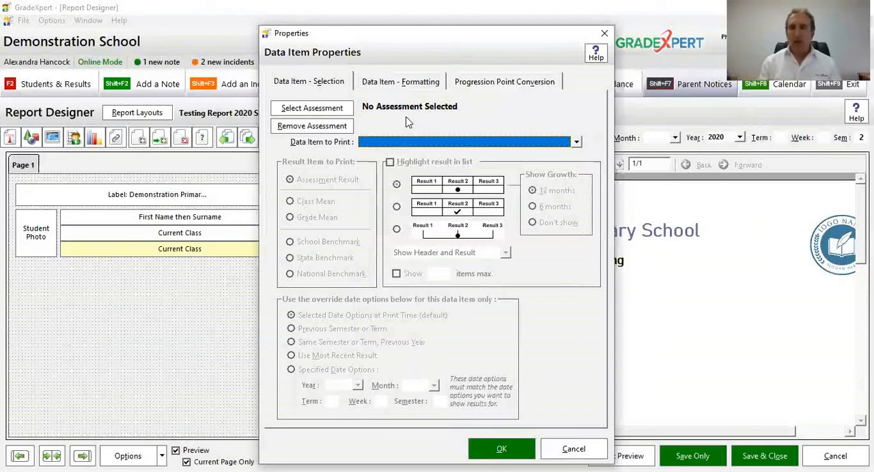
Step: Replace the duplicated item's prefix text with "Semester 2, 2020"
{"action": "left_click", "coordinate": [429, 86]}
{"action": "left_click_drag", "start_coordinate": [403, 308], "coordinate": [347, 313]}
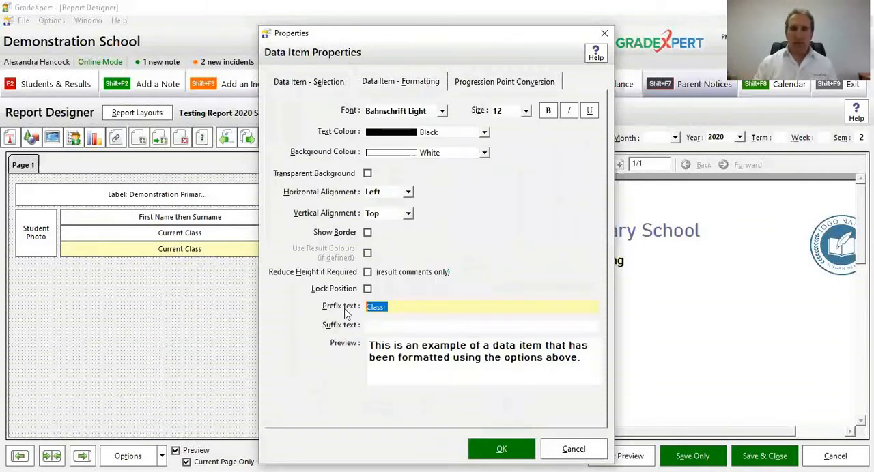
{"action": "key", "text": "Delete"}
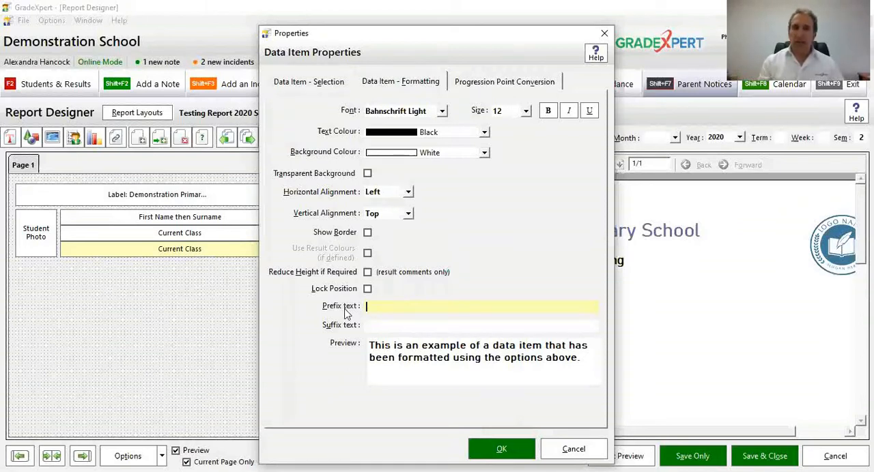
{"action": "type", "text": "eme"}
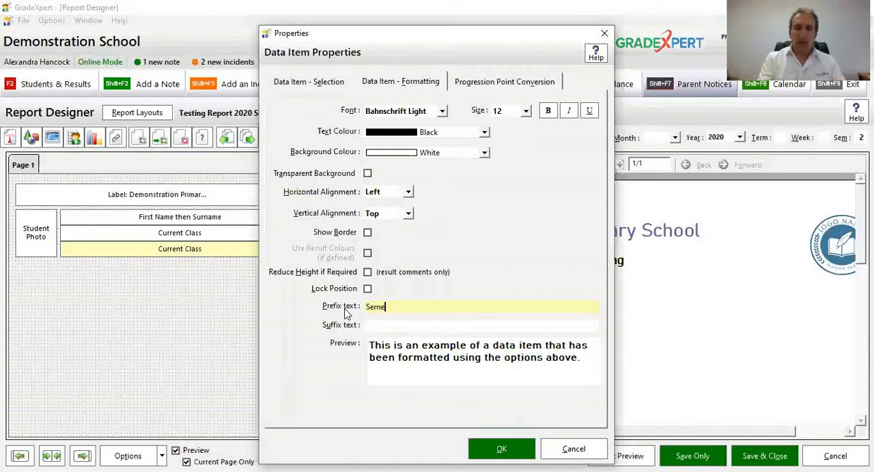
{"action": "type", "text": "ster 2, 2020"}
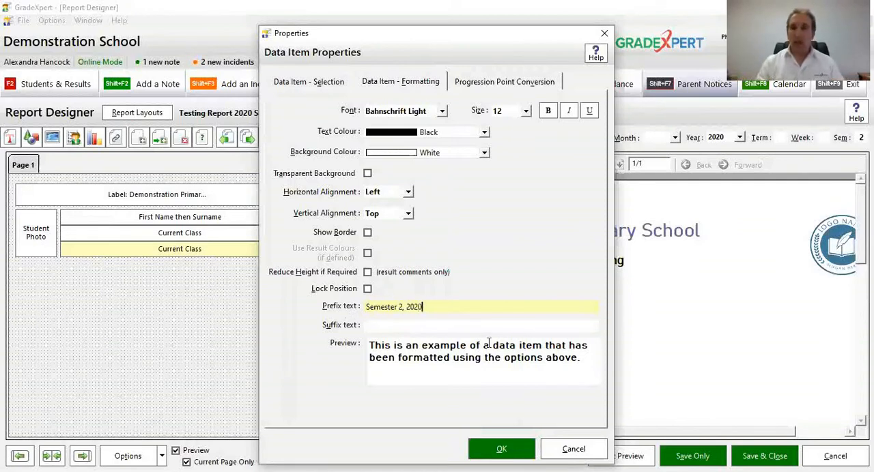
{"action": "left_click_drag", "start_coordinate": [423, 307], "coordinate": [368, 311]}
{"action": "left_click", "coordinate": [430, 307]}
Step: Format the semester line with Blue Gray text at size 14 and apply the properties
{"action": "left_click", "coordinate": [526, 110]}
{"action": "left_click", "coordinate": [507, 131]}
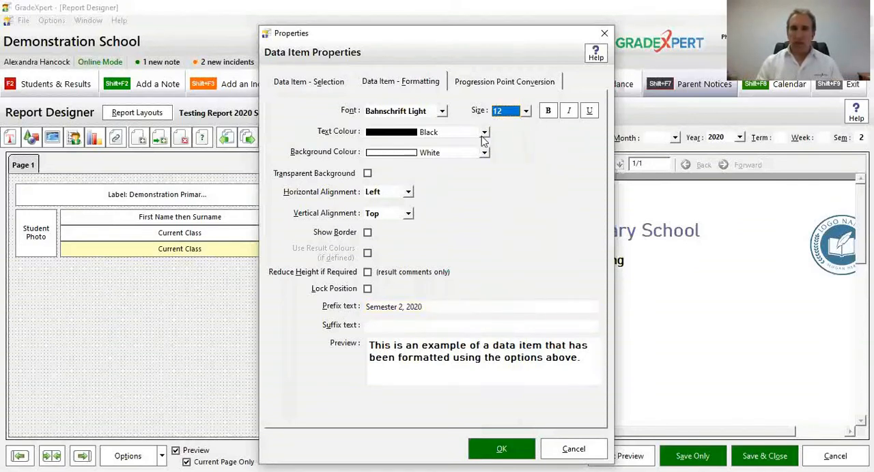
{"action": "left_click", "coordinate": [484, 132]}
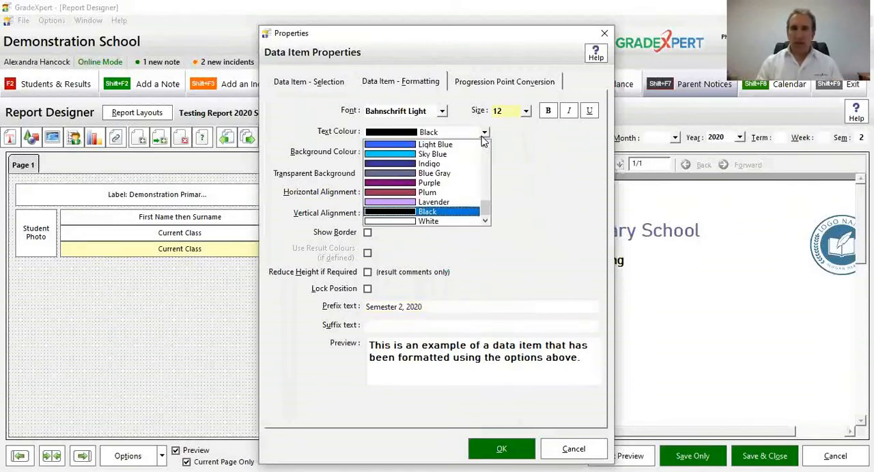
{"action": "left_click", "coordinate": [450, 174]}
{"action": "left_click", "coordinate": [517, 112]}
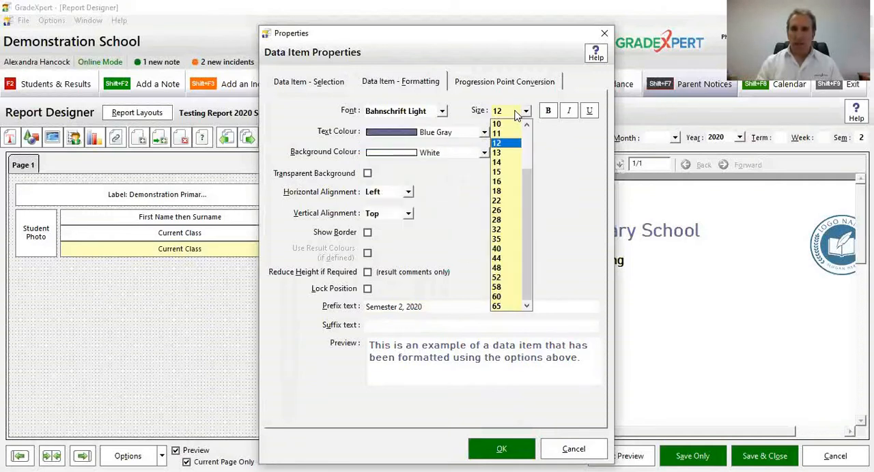
{"action": "left_click", "coordinate": [504, 162]}
{"action": "left_click", "coordinate": [500, 451]}
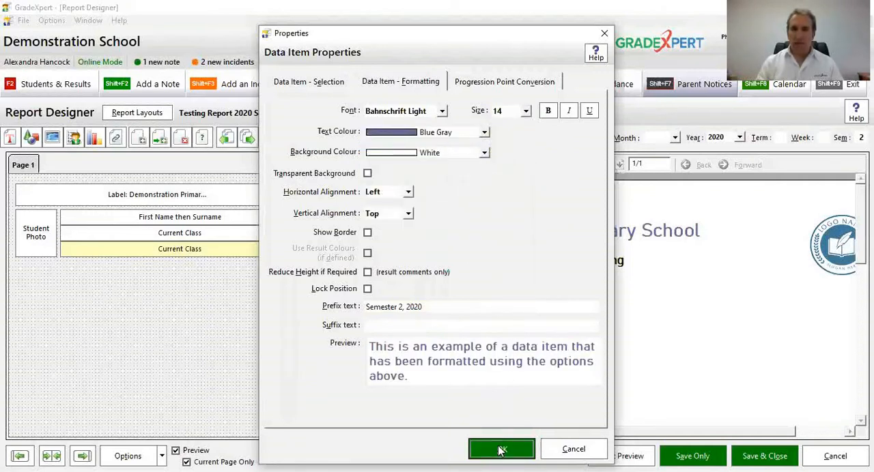
{"action": "left_click", "coordinate": [198, 232]}
{"action": "left_click_drag", "start_coordinate": [203, 227], "coordinate": [206, 231]}
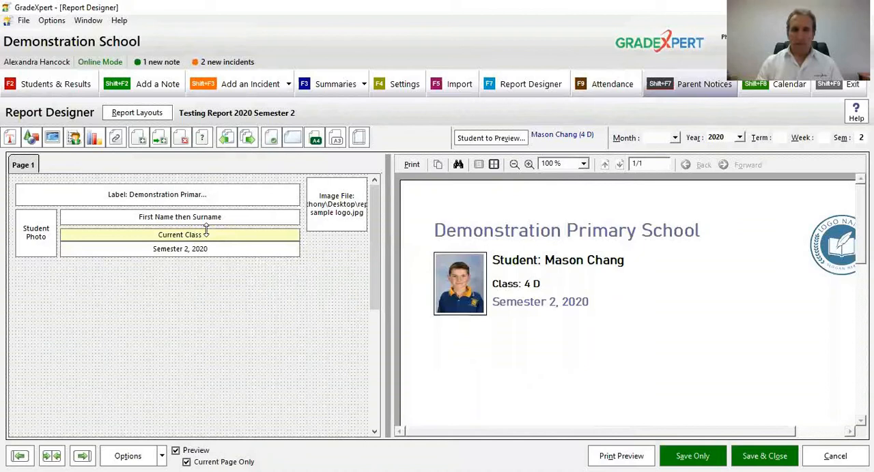
{"action": "left_click_drag", "start_coordinate": [206, 230], "coordinate": [206, 227]}
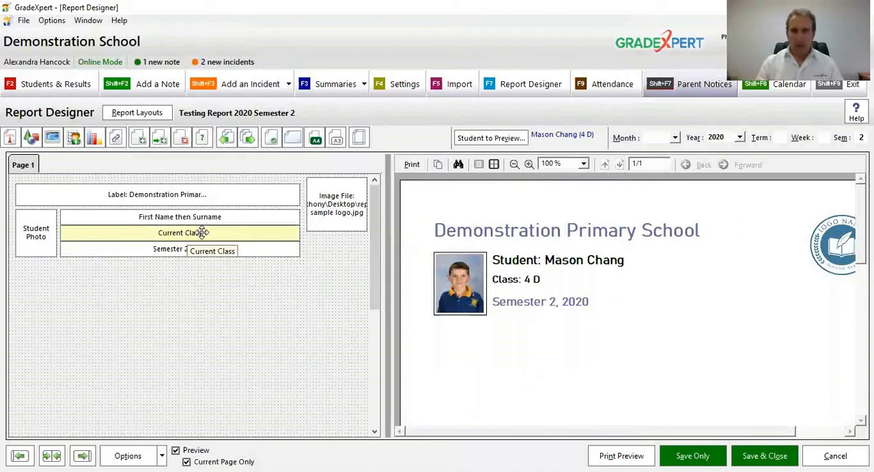
{"action": "left_click", "coordinate": [194, 249]}
{"action": "double_click", "coordinate": [194, 249]}
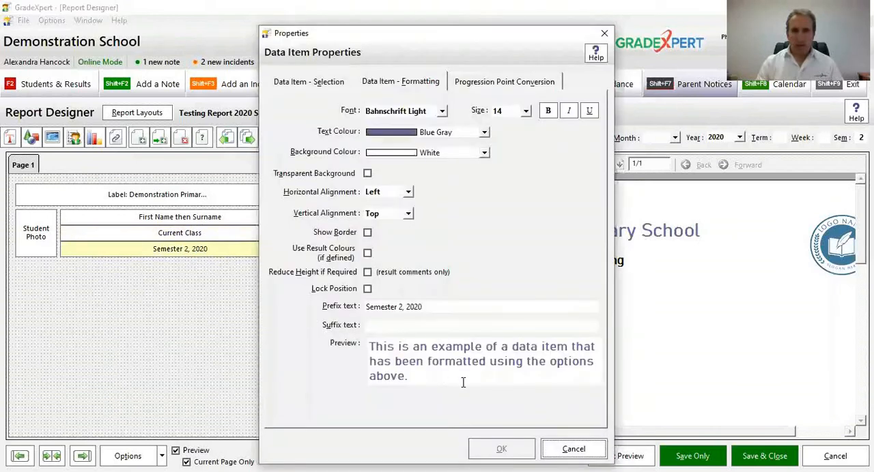
{"action": "left_click", "coordinate": [571, 451]}
Step: Set the vertical alignment of both the Current Class item and the Semester 2, 2020 item to Center
{"action": "double_click", "coordinate": [259, 238]}
{"action": "left_click", "coordinate": [395, 214]}
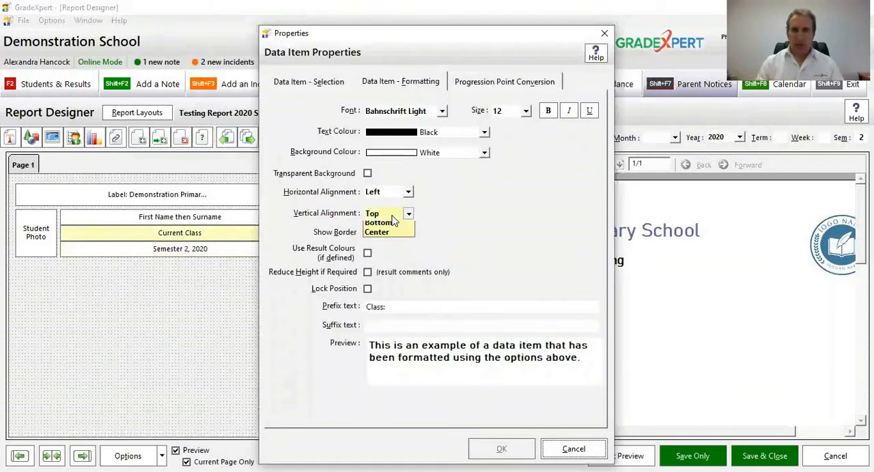
{"action": "left_click", "coordinate": [390, 247]}
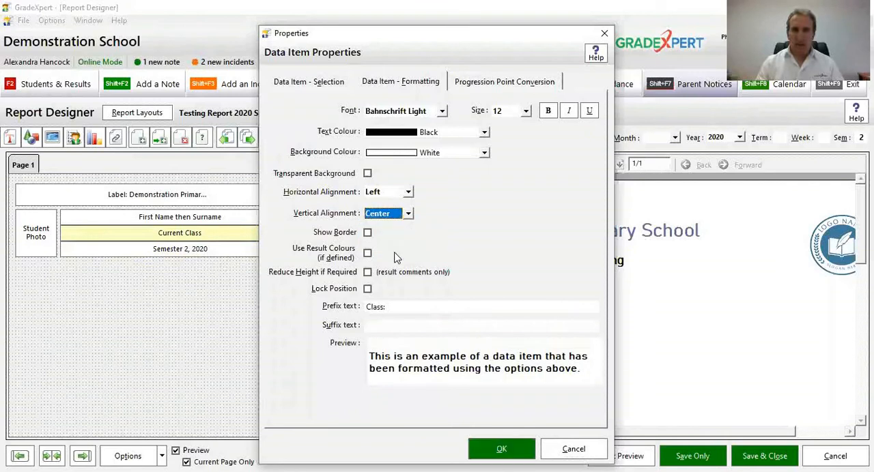
{"action": "left_click", "coordinate": [489, 449]}
{"action": "left_click", "coordinate": [270, 249]}
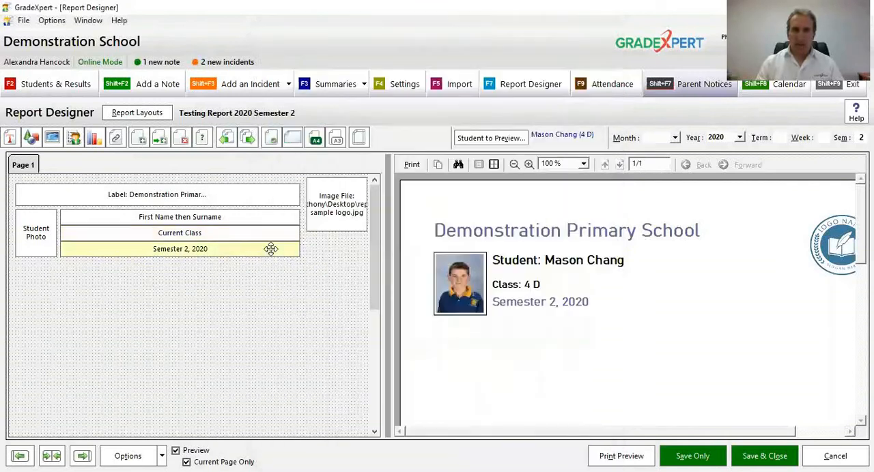
{"action": "left_click", "coordinate": [382, 214]}
{"action": "left_click", "coordinate": [380, 245]}
{"action": "left_click", "coordinate": [487, 453]}
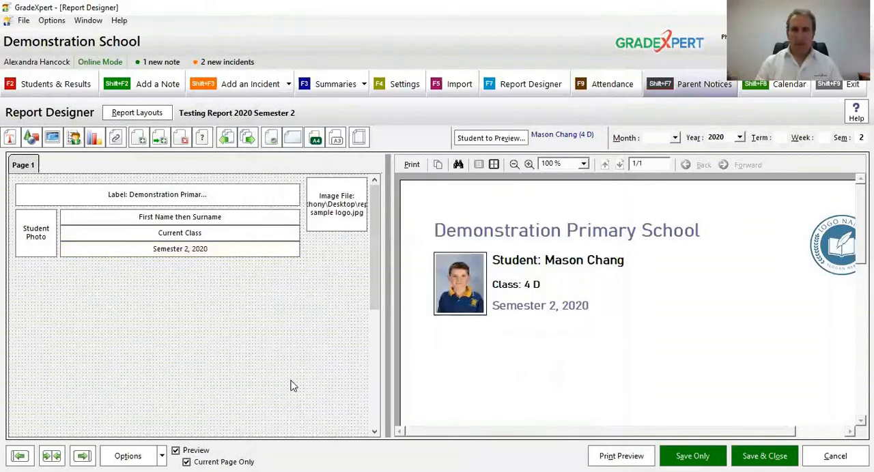
Step: Check the header in a wider preview at several zoom levels, save the layout, and give the design page its width back
{"action": "left_click", "coordinate": [529, 165]}
{"action": "left_click_drag", "start_coordinate": [619, 299], "coordinate": [542, 277]}
{"action": "left_click_drag", "start_coordinate": [387, 279], "coordinate": [205, 279]}
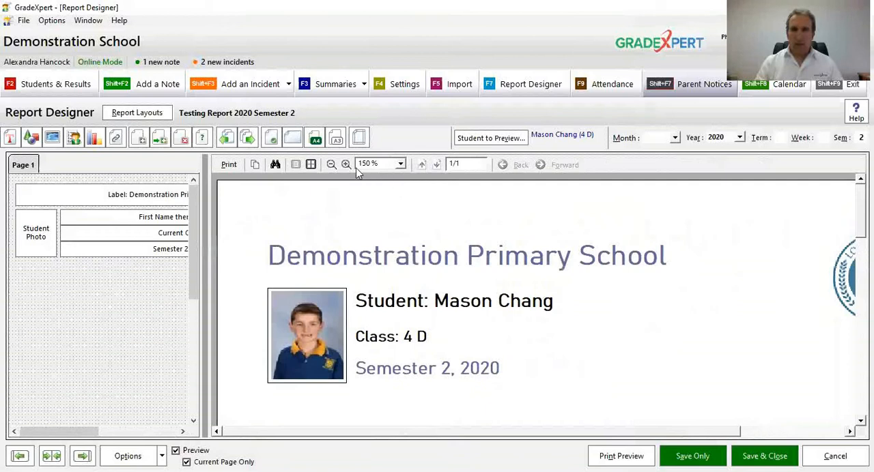
{"action": "left_click", "coordinate": [330, 165]}
{"action": "left_click", "coordinate": [331, 165]}
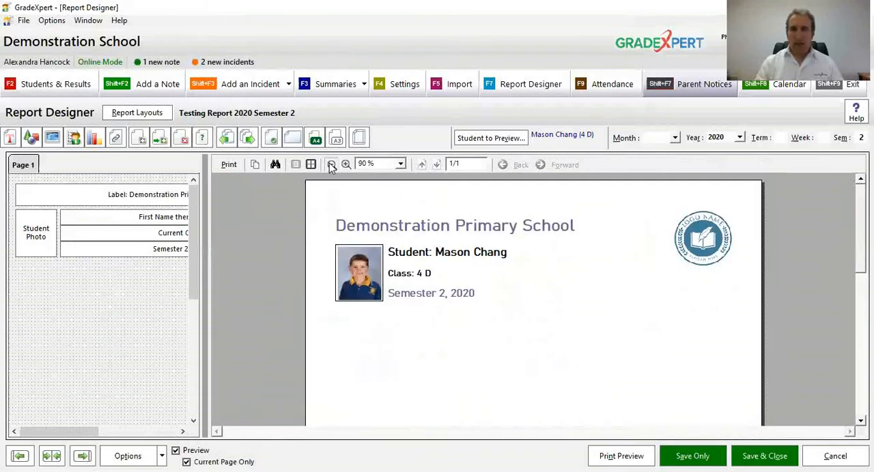
{"action": "left_click", "coordinate": [330, 165]}
{"action": "left_click", "coordinate": [331, 165]}
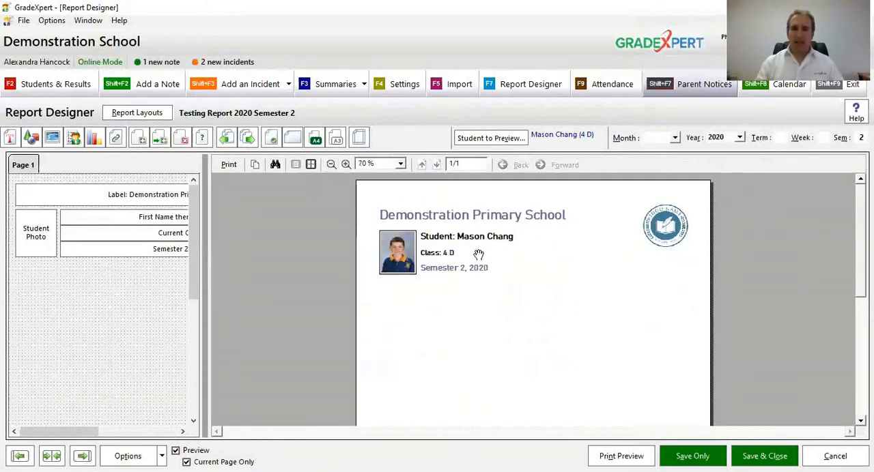
{"action": "left_click", "coordinate": [705, 457]}
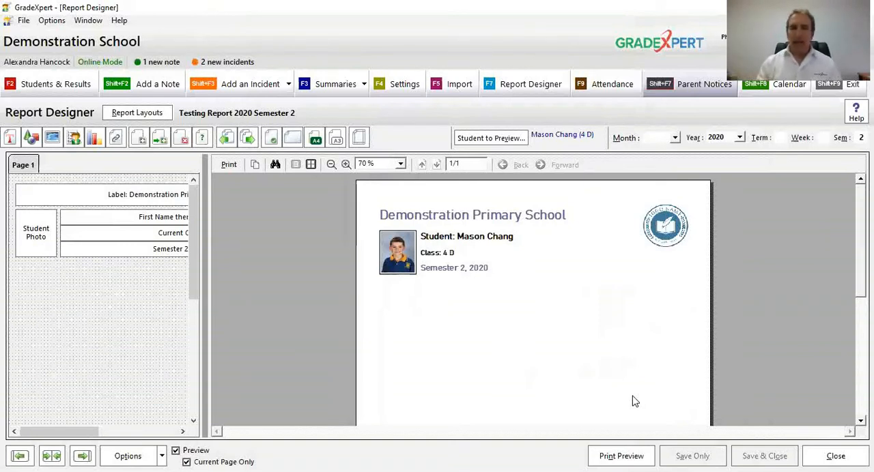
{"action": "left_click_drag", "start_coordinate": [202, 329], "coordinate": [439, 334]}
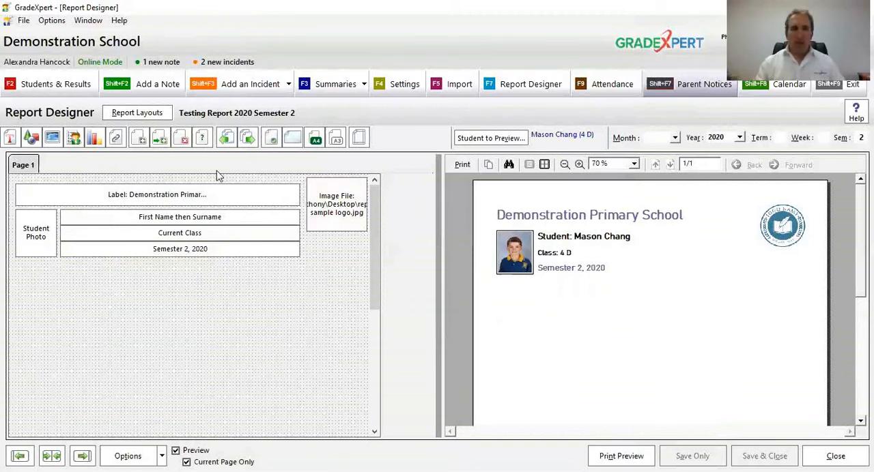
Step: Look at the first student's Reading Assessment score and comment in Students & Results, and return to the Report Designer
{"action": "left_click", "coordinate": [66, 87]}
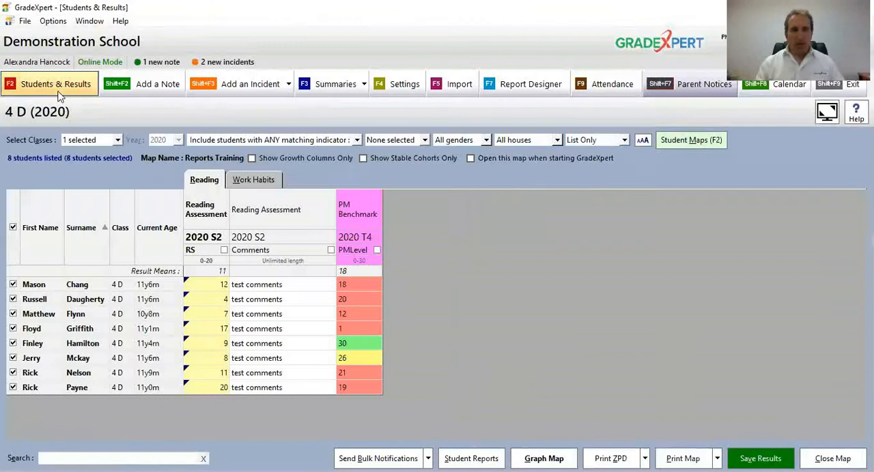
{"action": "left_click", "coordinate": [201, 292]}
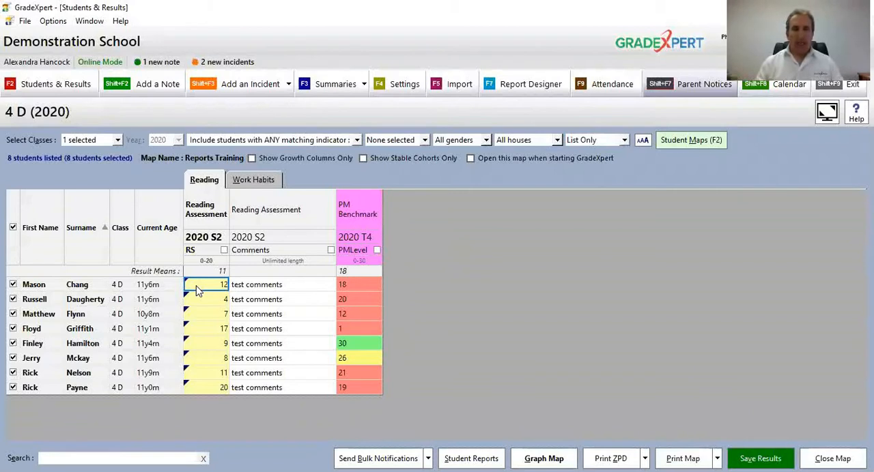
{"action": "left_click", "coordinate": [247, 288]}
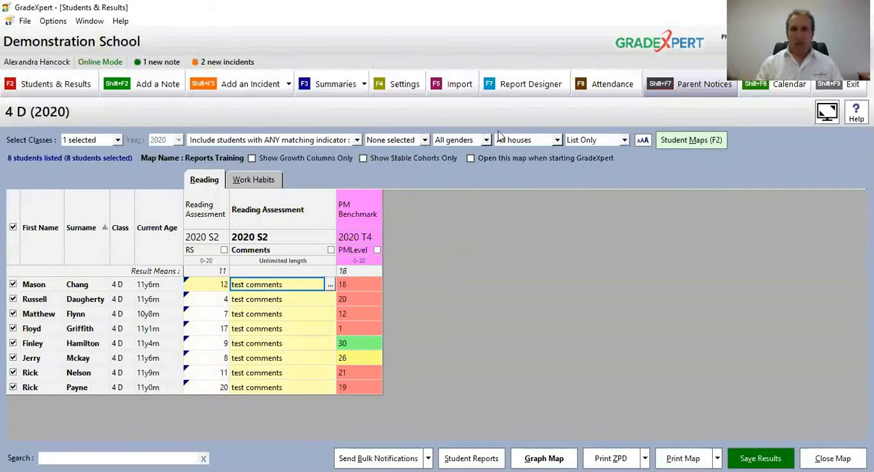
{"action": "left_click", "coordinate": [526, 84]}
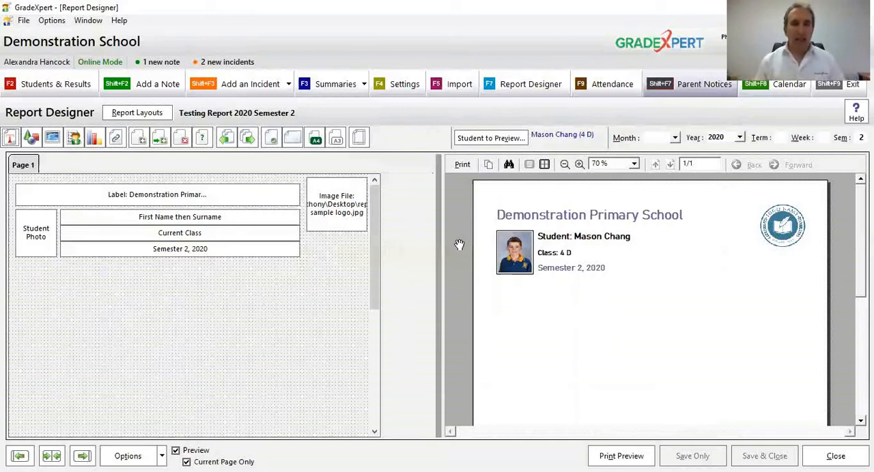
Step: Add a full-width data item beneath the photo and semester line, and reduce its height to a single-line strip
{"action": "left_click", "coordinate": [74, 138]}
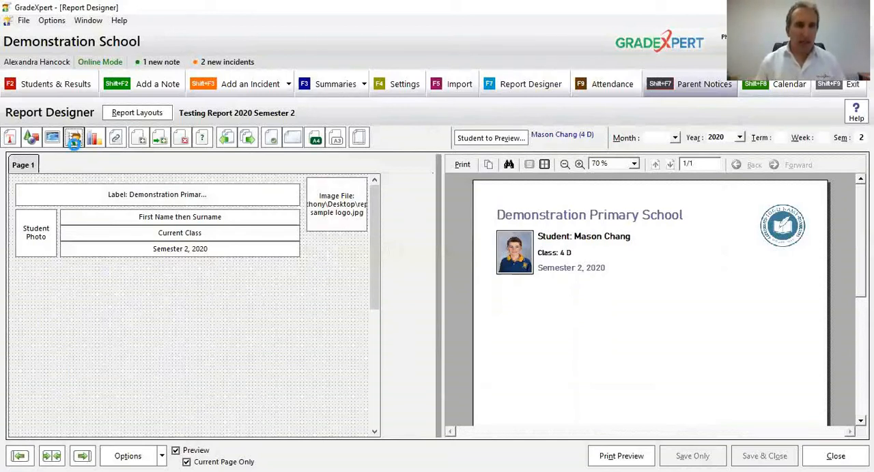
{"action": "left_click_drag", "start_coordinate": [21, 189], "coordinate": [368, 288]}
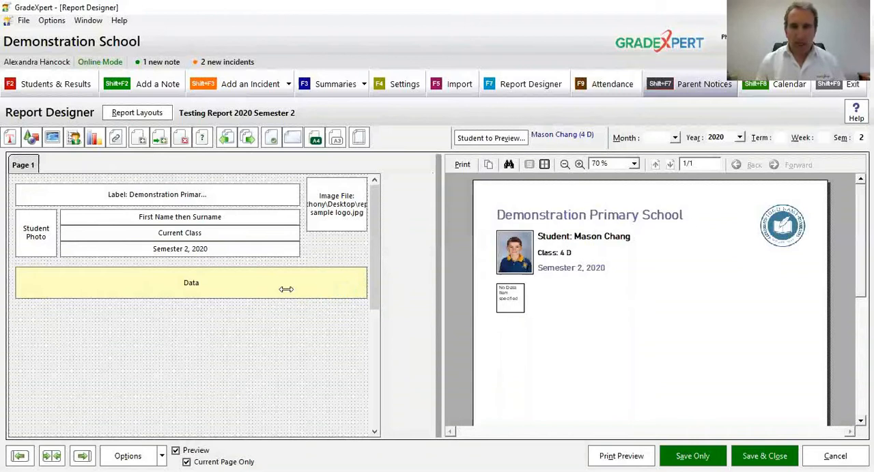
{"action": "left_click_drag", "start_coordinate": [255, 297], "coordinate": [265, 285]}
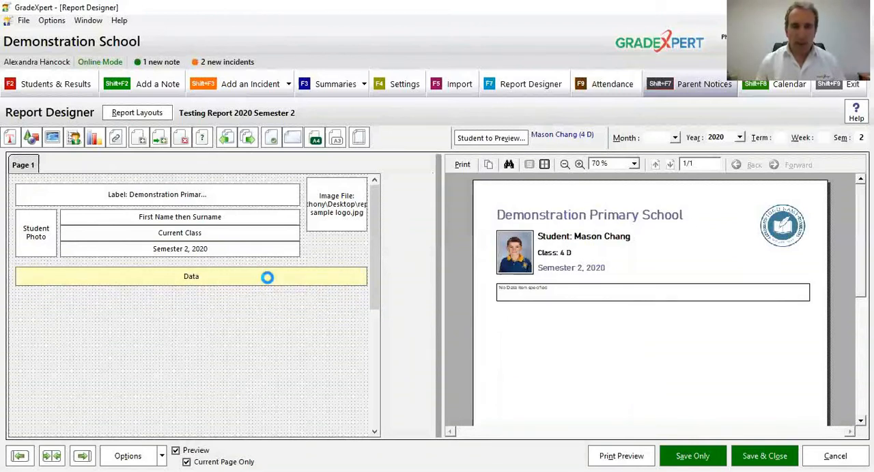
Step: Assign Reading Assessment from the Literacy group as the assessment for the new full-width data item
{"action": "left_click", "coordinate": [322, 82]}
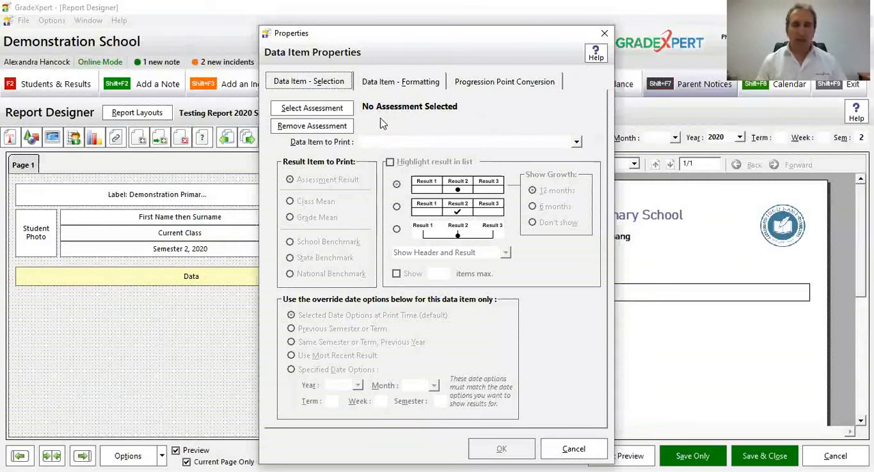
{"action": "left_click", "coordinate": [327, 112]}
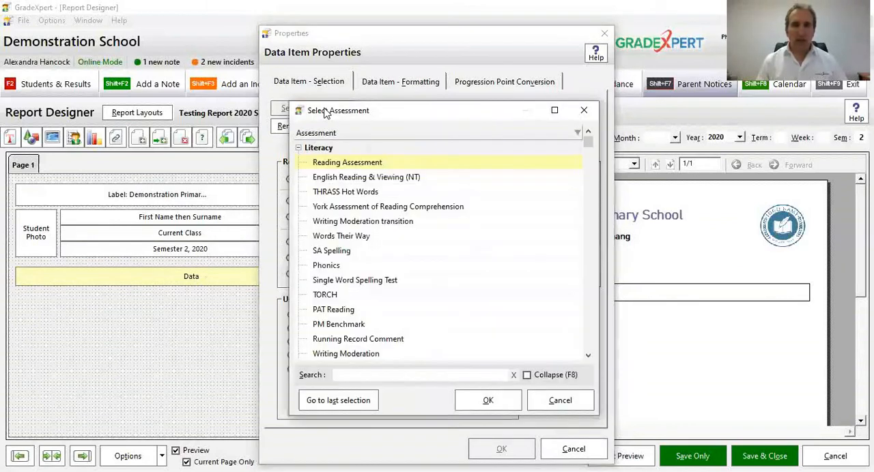
{"action": "left_click", "coordinate": [515, 294]}
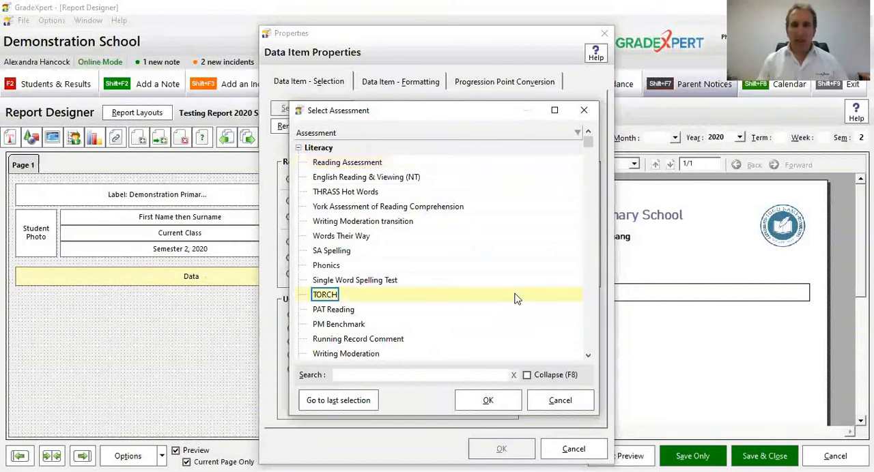
{"action": "key", "text": "Down"}
{"action": "key", "text": "Down"}
{"action": "key", "text": "Down"}
{"action": "key", "text": "Down"}
{"action": "key", "text": "Down"}
{"action": "key", "text": "Down"}
{"action": "key", "text": "Down"}
{"action": "key", "text": "Down"}
{"action": "key", "text": "Down"}
{"action": "key", "text": "Down"}
{"action": "key", "text": "Down"}
{"action": "key", "text": "Down"}
{"action": "key", "text": "Down"}
{"action": "key", "text": "Down"}
{"action": "key", "text": "Down"}
{"action": "key", "text": "Down"}
{"action": "key", "text": "Down"}
{"action": "key", "text": "Down"}
{"action": "key", "text": "Down"}
{"action": "key", "text": "Down"}
{"action": "key", "text": "Down"}
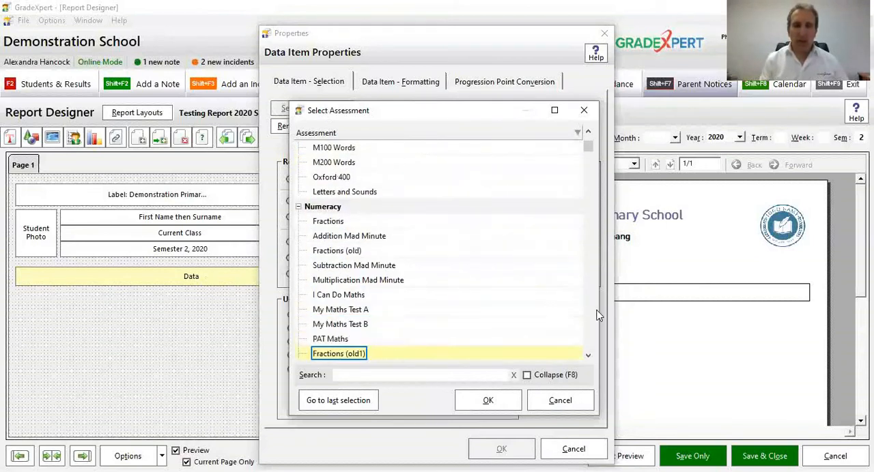
{"action": "key", "text": "Up"}
{"action": "key", "text": "Up"}
{"action": "key", "text": "Up"}
{"action": "key", "text": "Up"}
{"action": "key", "text": "Up"}
{"action": "key", "text": "Up"}
{"action": "key", "text": "Up"}
{"action": "key", "text": "Up"}
{"action": "key", "text": "Up"}
{"action": "key", "text": "Up"}
{"action": "key", "text": "Up"}
{"action": "key", "text": "Up"}
{"action": "key", "text": "Up"}
{"action": "key", "text": "Up"}
{"action": "key", "text": "Up"}
{"action": "key", "text": "Up"}
{"action": "key", "text": "Up"}
{"action": "key", "text": "Up"}
{"action": "key", "text": "Up"}
{"action": "key", "text": "Up"}
{"action": "key", "text": "Up"}
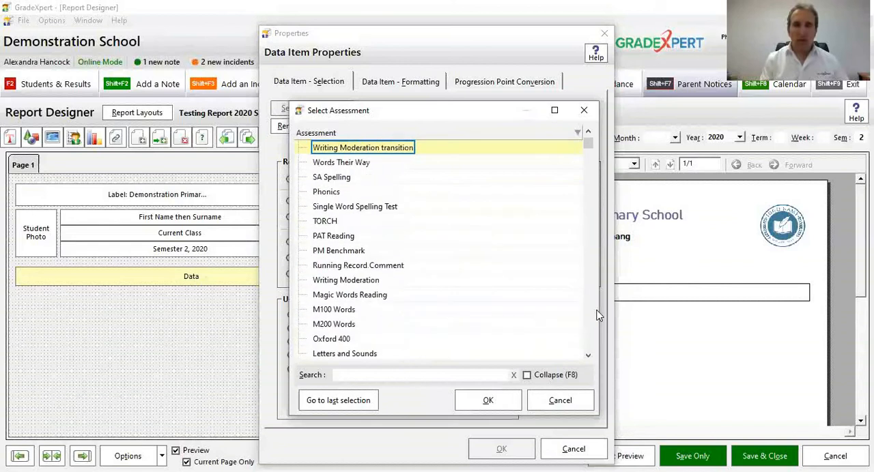
{"action": "key", "text": "Down"}
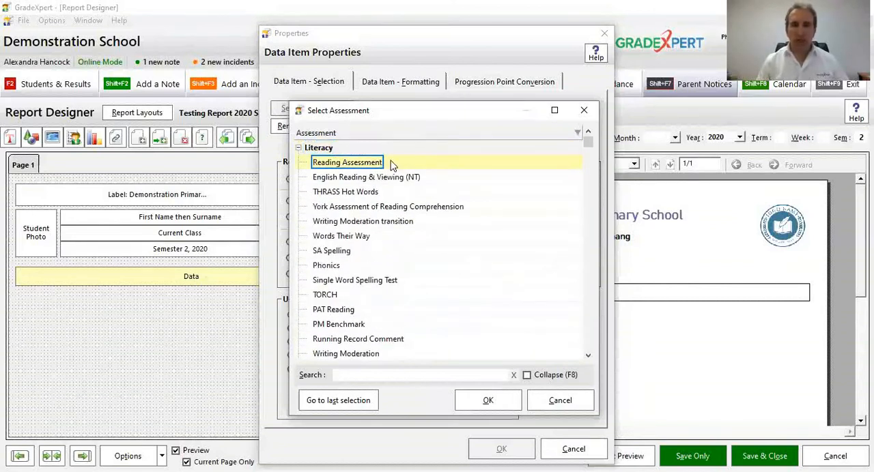
{"action": "left_click", "coordinate": [489, 402]}
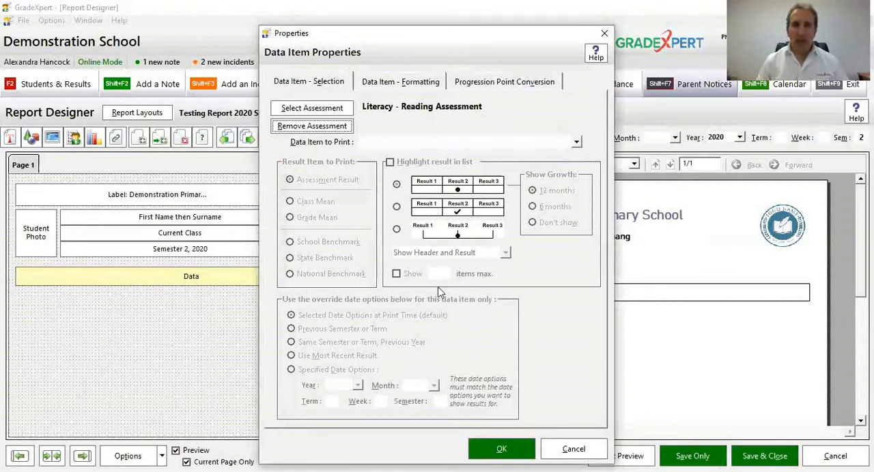
Step: Set the data item to print Assessment Name Only and apply its properties
{"action": "left_click", "coordinate": [421, 142]}
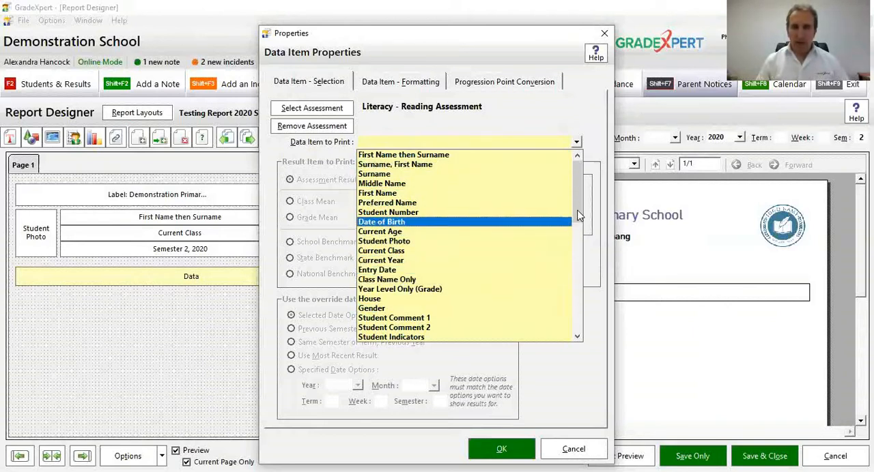
{"action": "left_click_drag", "start_coordinate": [579, 214], "coordinate": [578, 261]}
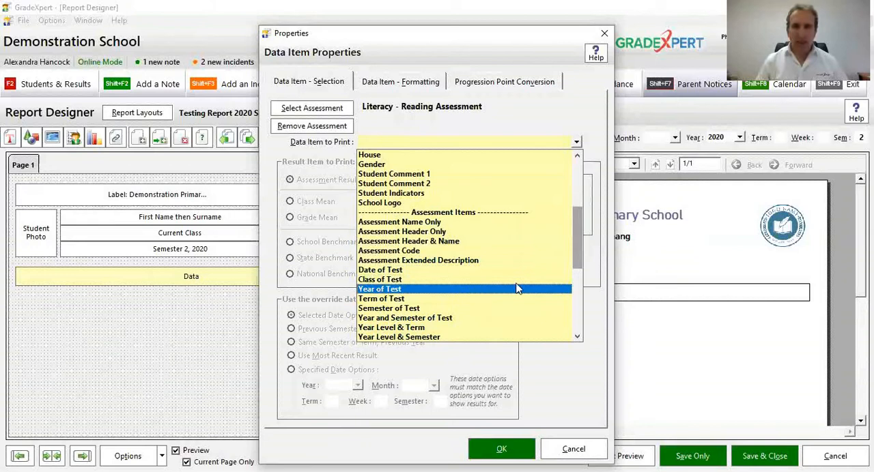
{"action": "left_click_drag", "start_coordinate": [573, 240], "coordinate": [576, 273]}
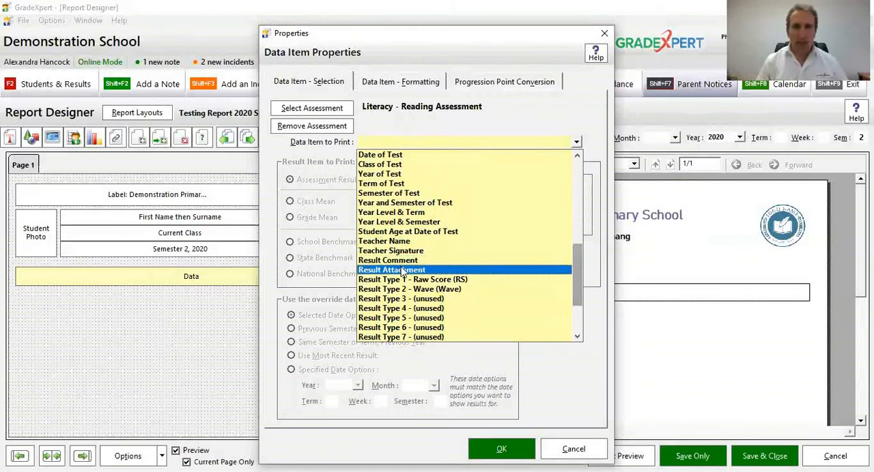
{"action": "scroll", "coordinate": [403, 271], "scroll_direction": "down", "scroll_amount": 1}
{"action": "scroll", "coordinate": [403, 271], "scroll_direction": "down", "scroll_amount": 2}
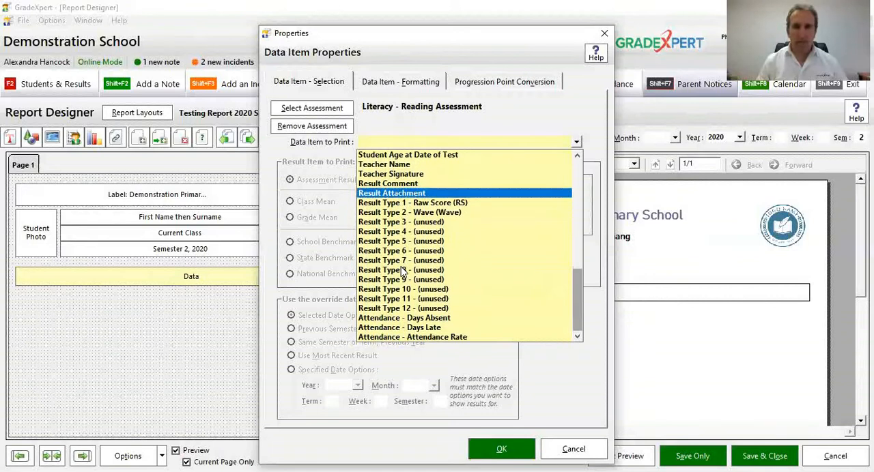
{"action": "scroll", "coordinate": [403, 272], "scroll_direction": "up", "scroll_amount": 5}
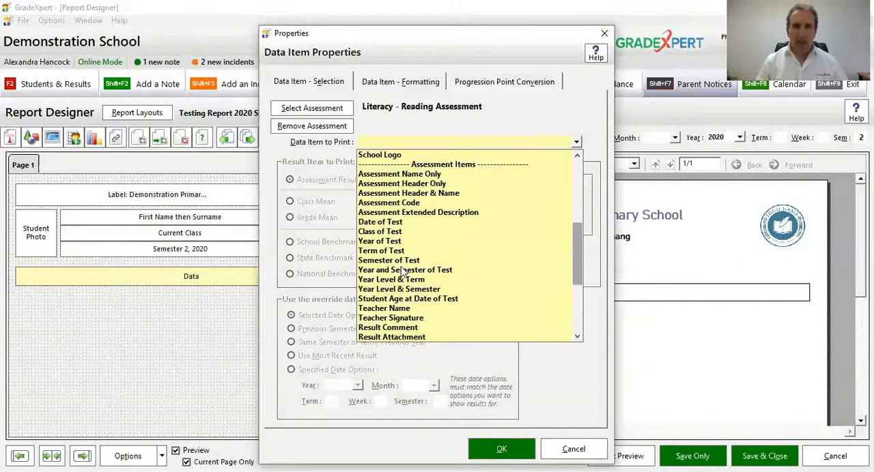
{"action": "left_click", "coordinate": [437, 175]}
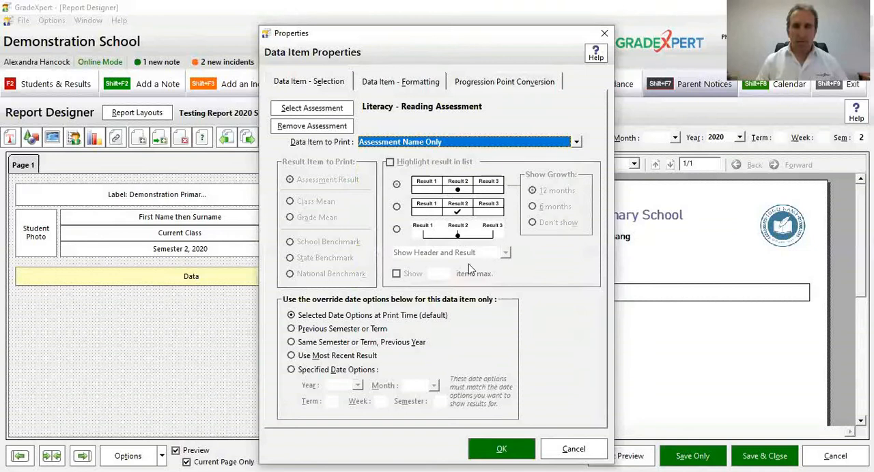
{"action": "left_click", "coordinate": [493, 448]}
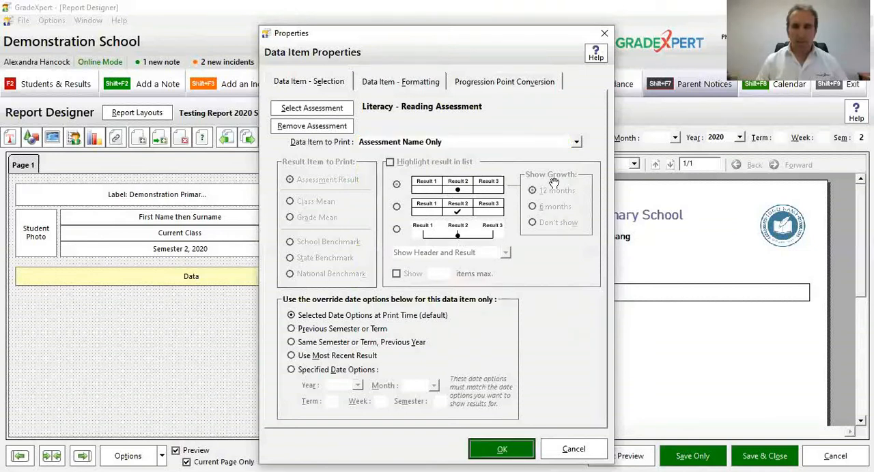
Step: Check the Reading Assessment item in a magnified preview for Semester 1, and set the preview back to Semester 2
{"action": "left_click", "coordinate": [721, 140]}
{"action": "left_click", "coordinate": [721, 139]}
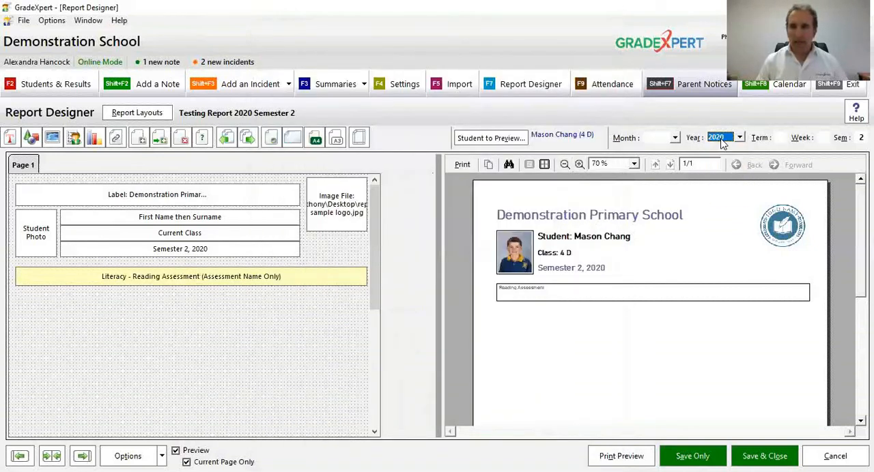
{"action": "left_click", "coordinate": [861, 138]}
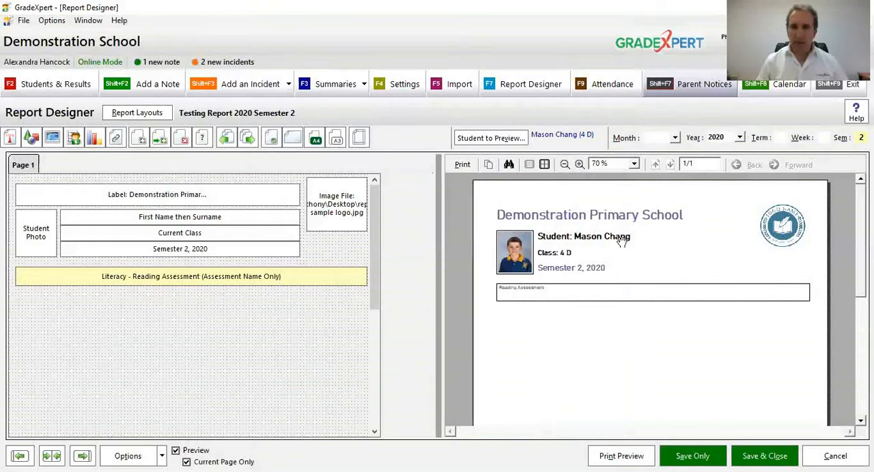
{"action": "left_click", "coordinate": [581, 165]}
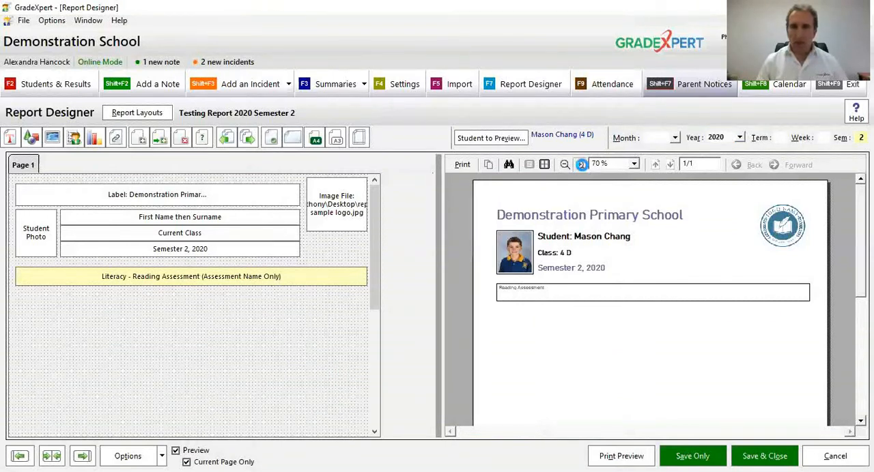
{"action": "left_click", "coordinate": [579, 164]}
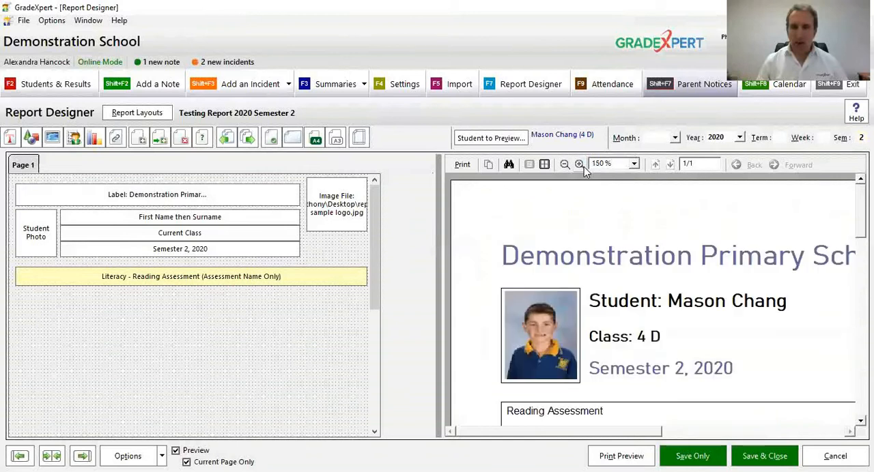
{"action": "scroll", "coordinate": [578, 386], "scroll_direction": "down", "scroll_amount": 1}
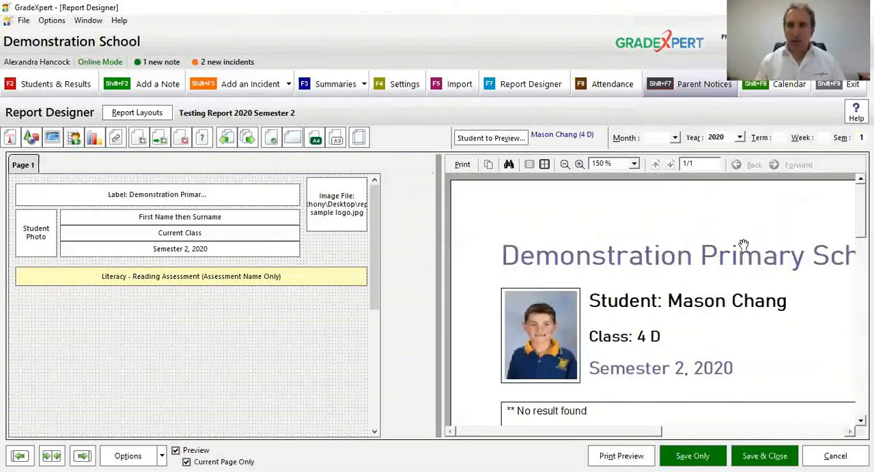
{"action": "scroll", "coordinate": [596, 314], "scroll_direction": "down", "scroll_amount": 1}
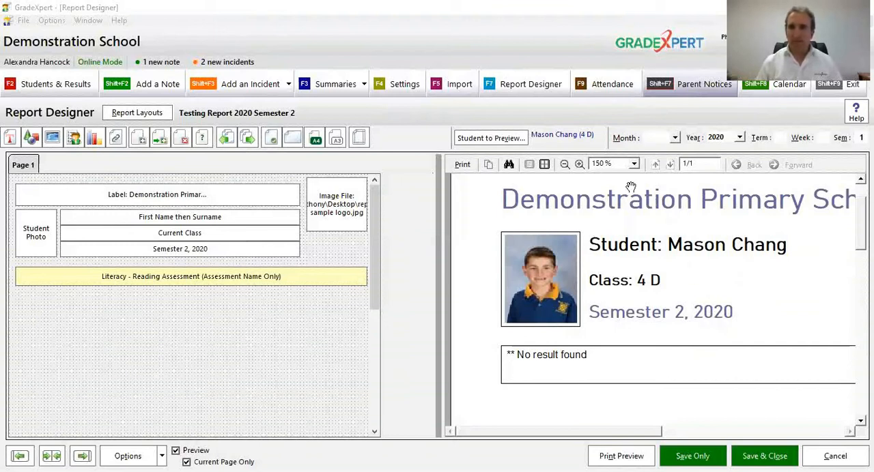
{"action": "left_click", "coordinate": [564, 166]}
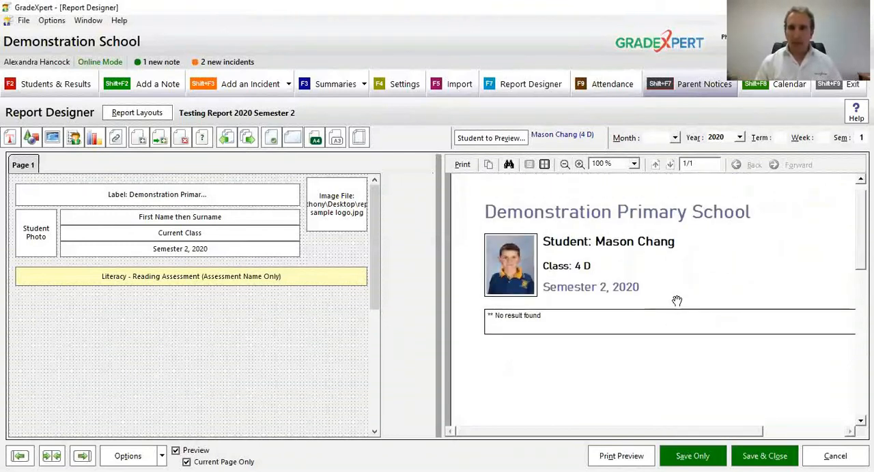
{"action": "type", "text": "2"}
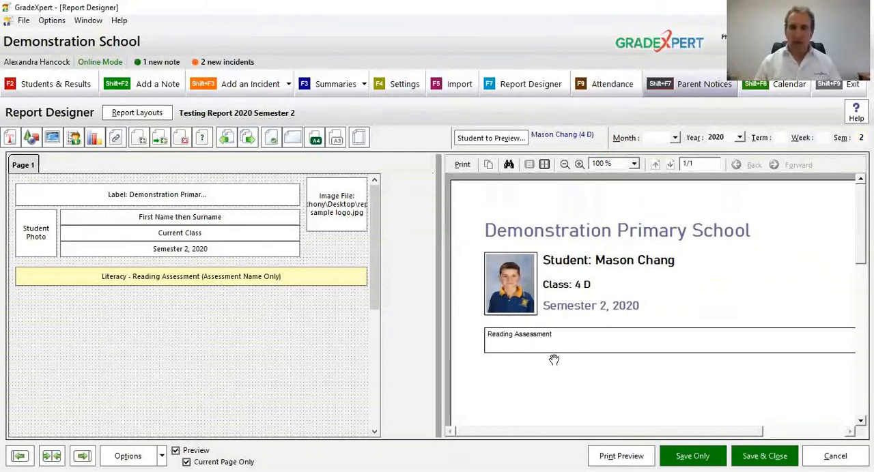
Step: Narrow the Reading Assessment name item so its right edge lines up with the heading label above
{"action": "left_click_drag", "start_coordinate": [579, 333], "coordinate": [552, 336]}
{"action": "left_click", "coordinate": [565, 166]}
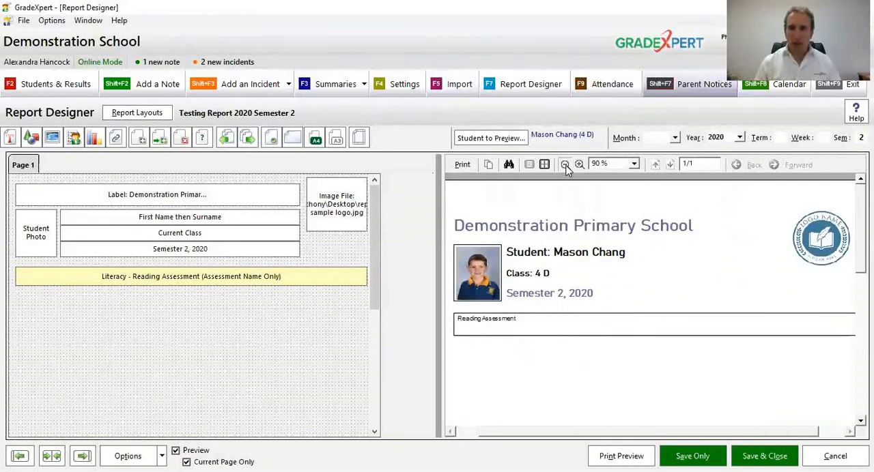
{"action": "left_click", "coordinate": [565, 166]}
{"action": "left_click_drag", "start_coordinate": [365, 275], "coordinate": [298, 279]}
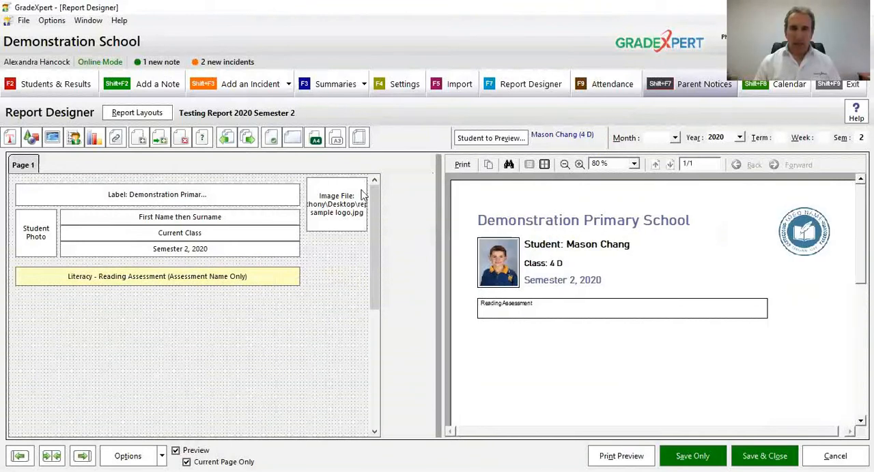
Step: Format the Reading Assessment name item in Bahnschrift SemiBold, size 12, with vertical alignment Center
{"action": "left_click", "coordinate": [414, 82]}
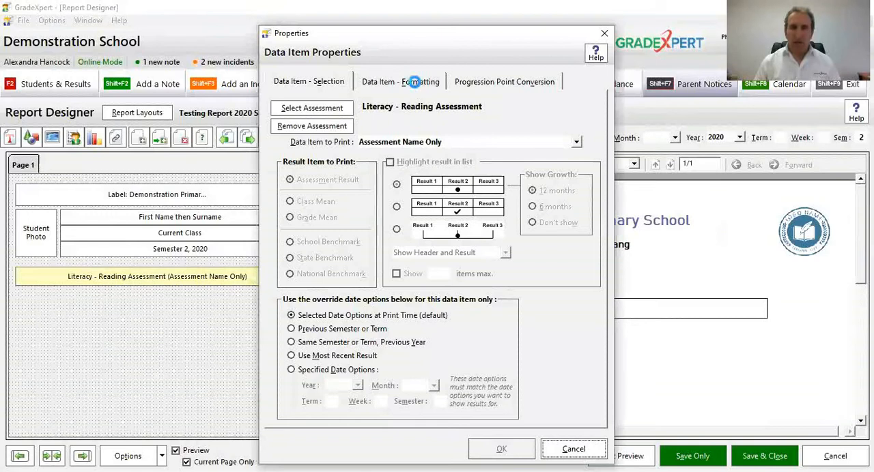
{"action": "left_click", "coordinate": [416, 110]}
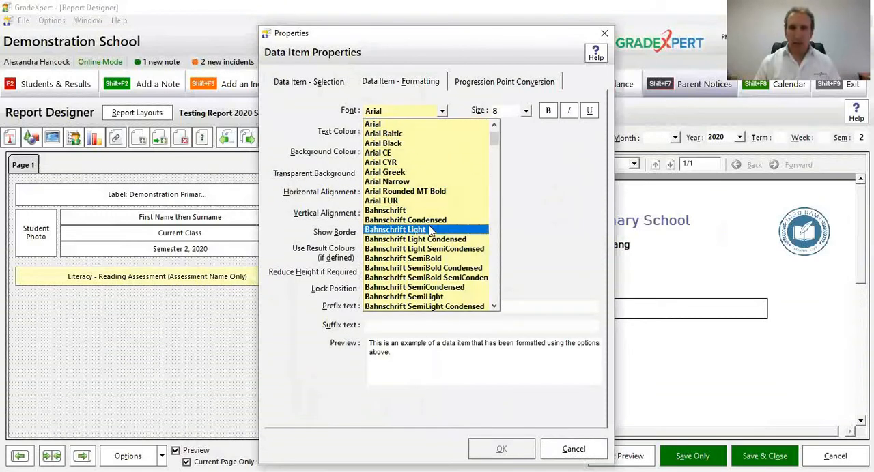
{"action": "left_click", "coordinate": [428, 265]}
{"action": "left_click", "coordinate": [516, 115]}
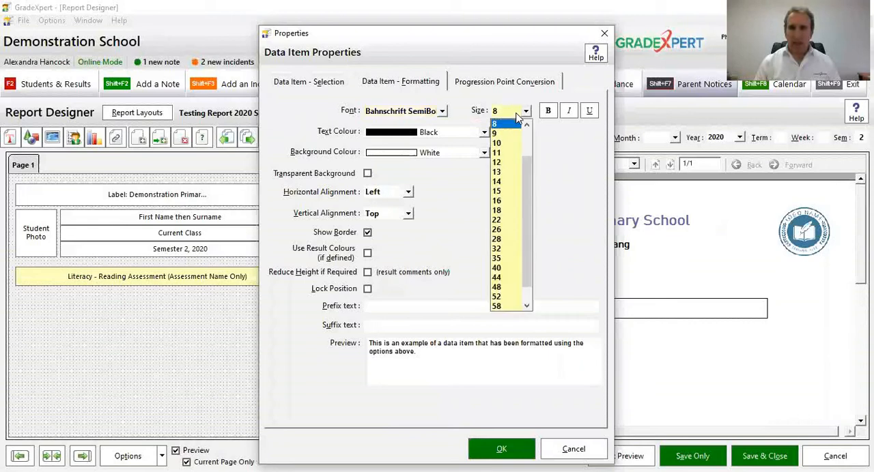
{"action": "left_click", "coordinate": [506, 162]}
{"action": "left_click", "coordinate": [398, 214]}
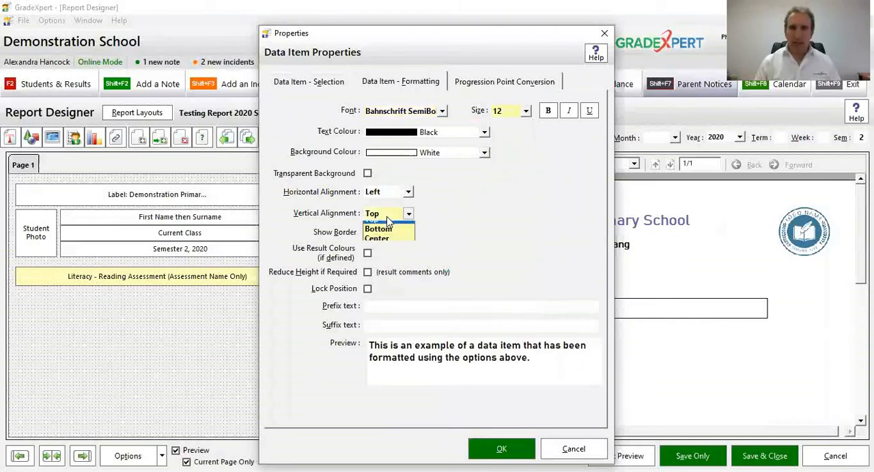
{"action": "left_click", "coordinate": [389, 248]}
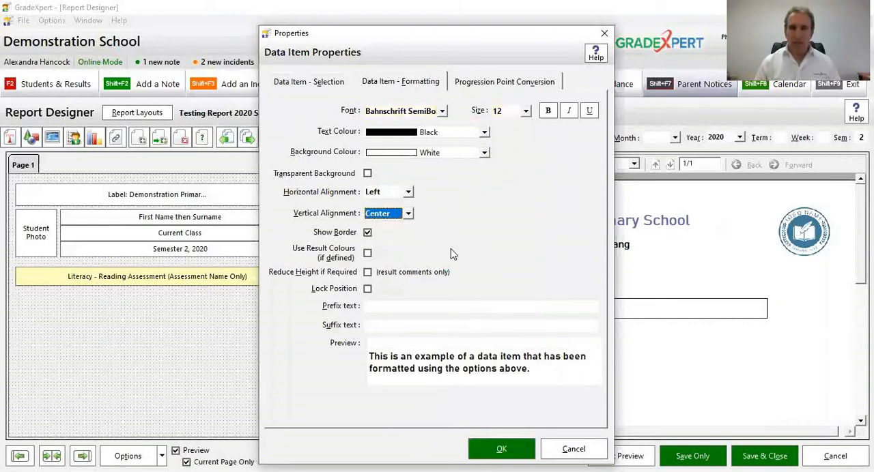
Step: Try Light Yellow as the background colour of the Reading Assessment name item
{"action": "left_click", "coordinate": [437, 154]}
{"action": "left_click_drag", "start_coordinate": [486, 231], "coordinate": [484, 207]}
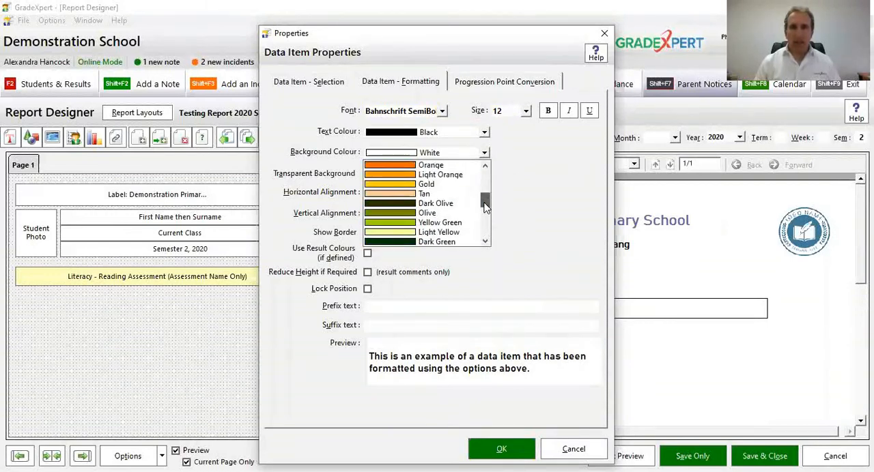
{"action": "left_click", "coordinate": [460, 232]}
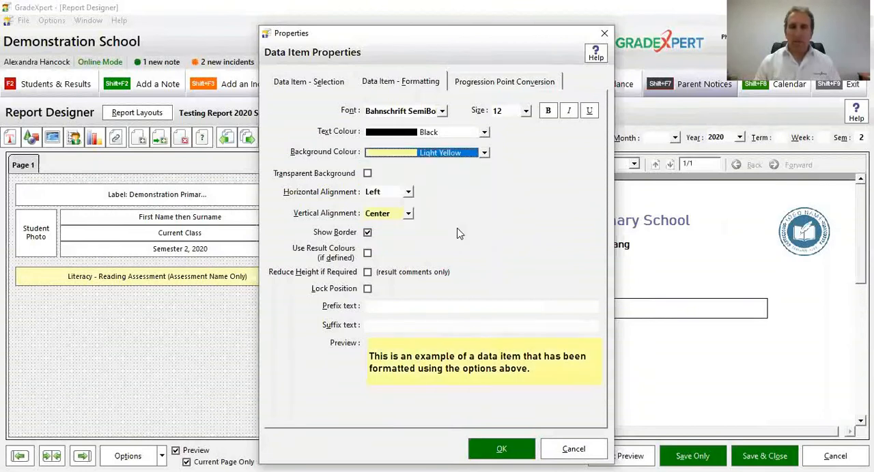
Step: Set the Reading Assessment name item's background colour to Light Turquoise, apply the formatting and deselect the item
{"action": "left_click", "coordinate": [484, 153]}
{"action": "mouse_move", "coordinate": [488, 216]}
{"action": "left_mouse_down"}
{"action": "mouse_move", "coordinate": [486, 182]}
{"action": "mouse_move", "coordinate": [483, 221]}
{"action": "left_mouse_up"}
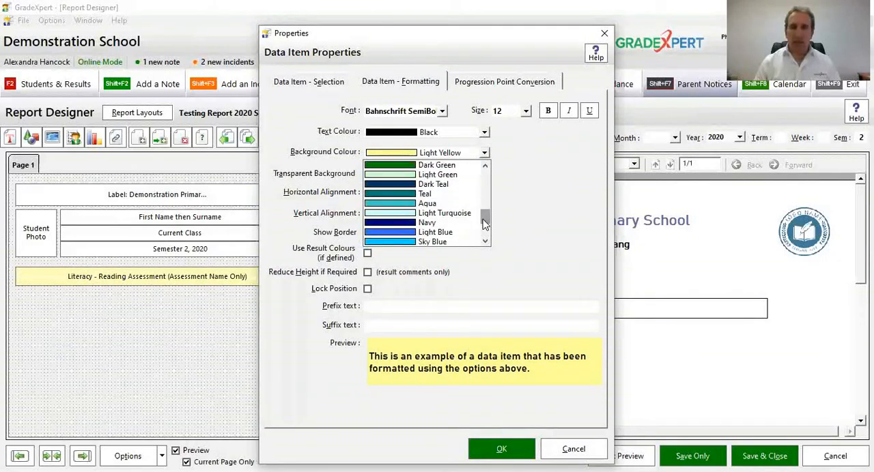
{"action": "left_click", "coordinate": [443, 213]}
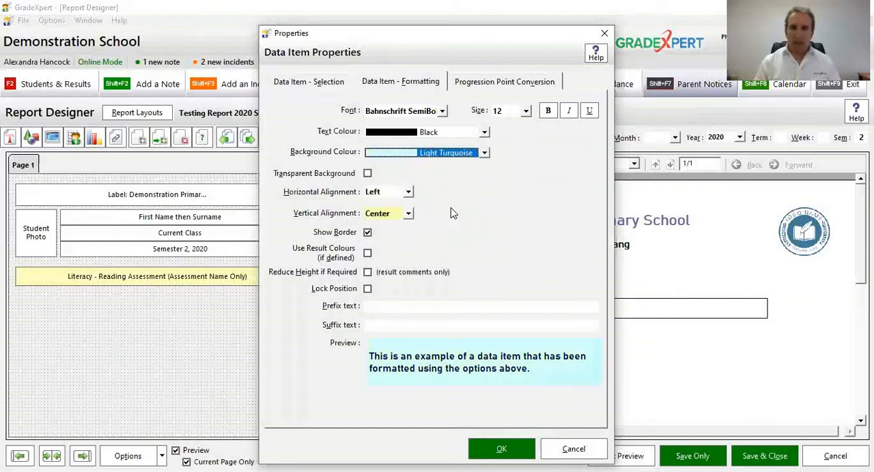
{"action": "left_click", "coordinate": [498, 454]}
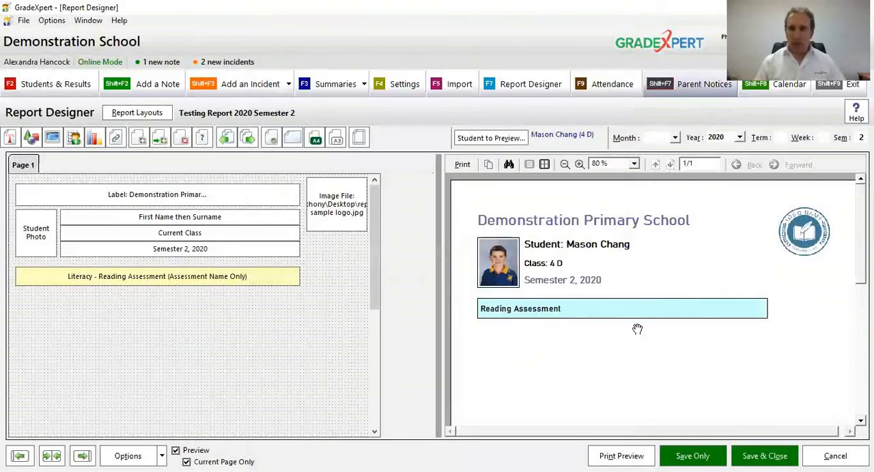
{"action": "left_click", "coordinate": [360, 294]}
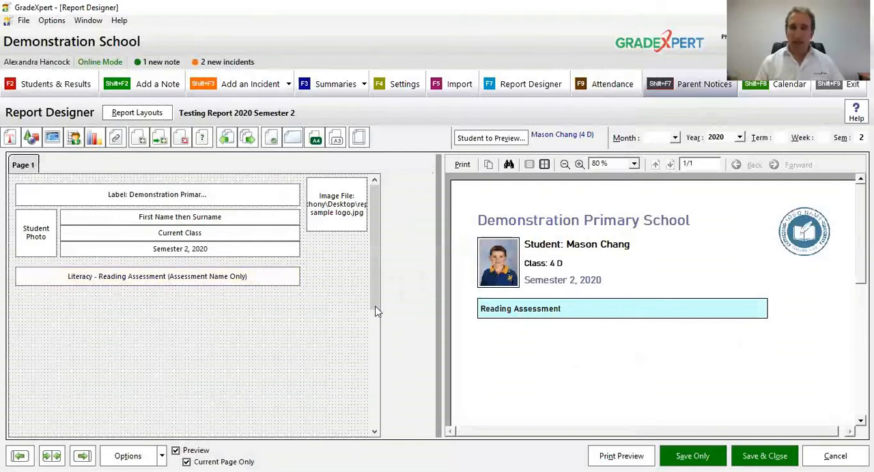
Step: Duplicate the Reading Assessment name item and place the copy just below the original
{"action": "left_click", "coordinate": [151, 270]}
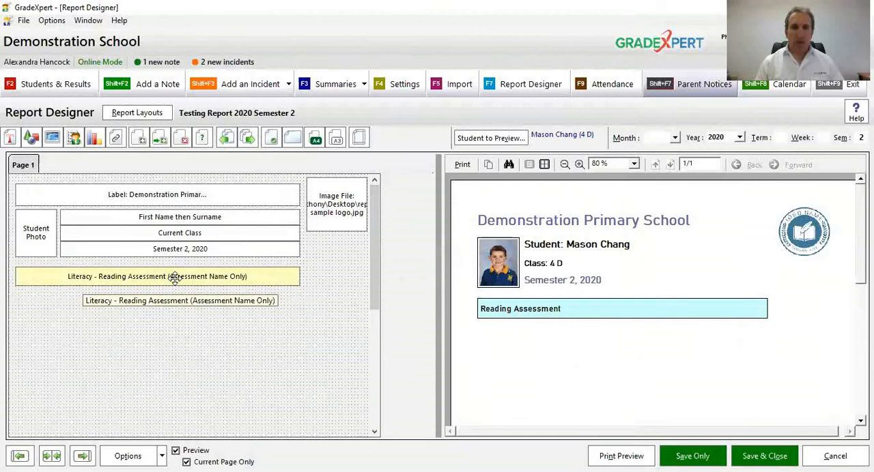
{"action": "right_click", "coordinate": [175, 281]}
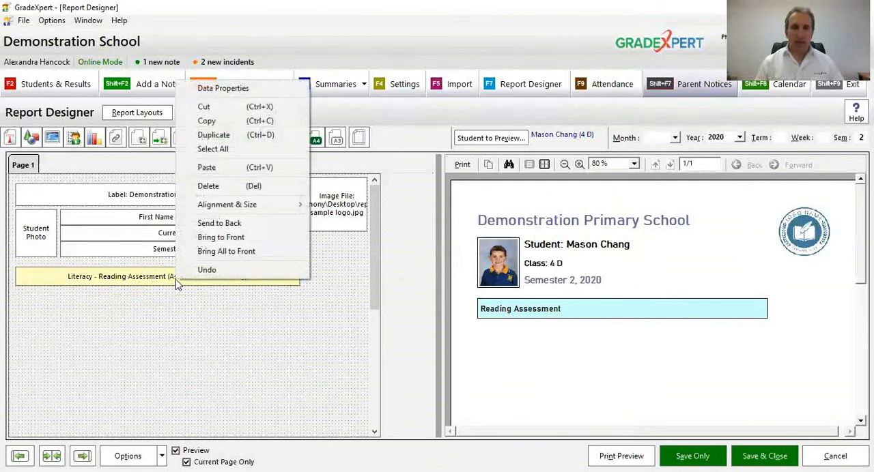
{"action": "left_click", "coordinate": [228, 137]}
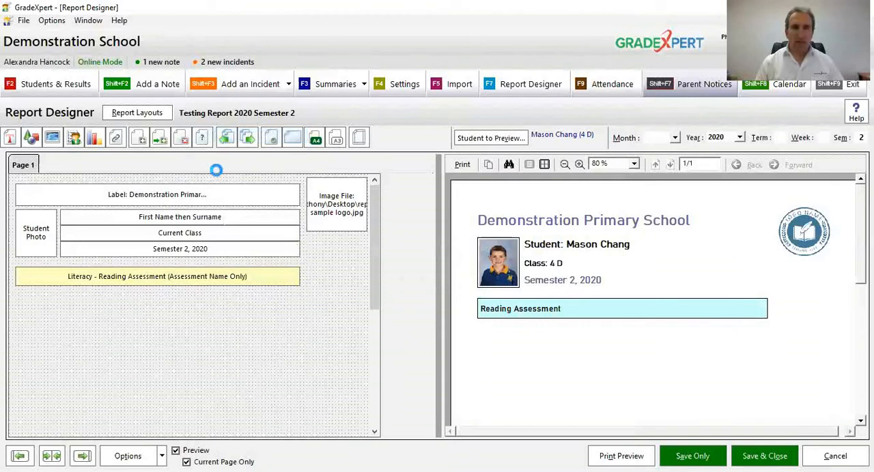
{"action": "left_click_drag", "start_coordinate": [213, 277], "coordinate": [244, 299]}
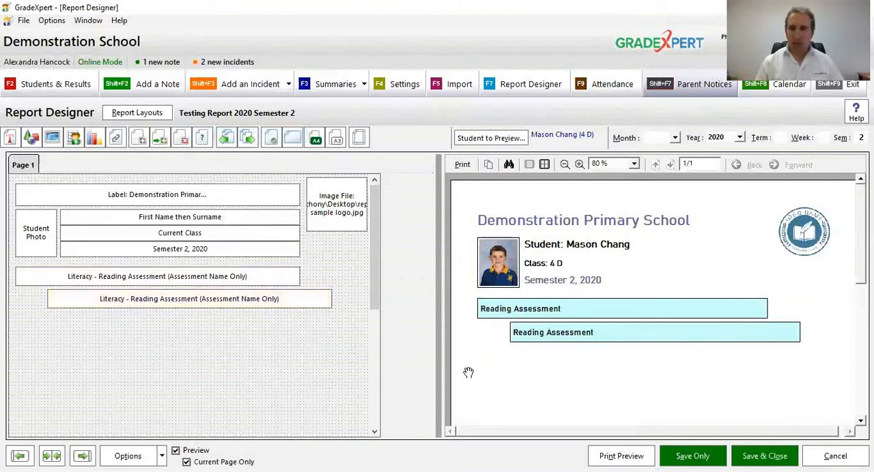
Step: Set the copy to print Result Type 1 - Raw Score (RS) and fit it beside the name item, ending at the logo's right edge
{"action": "double_click", "coordinate": [238, 300]}
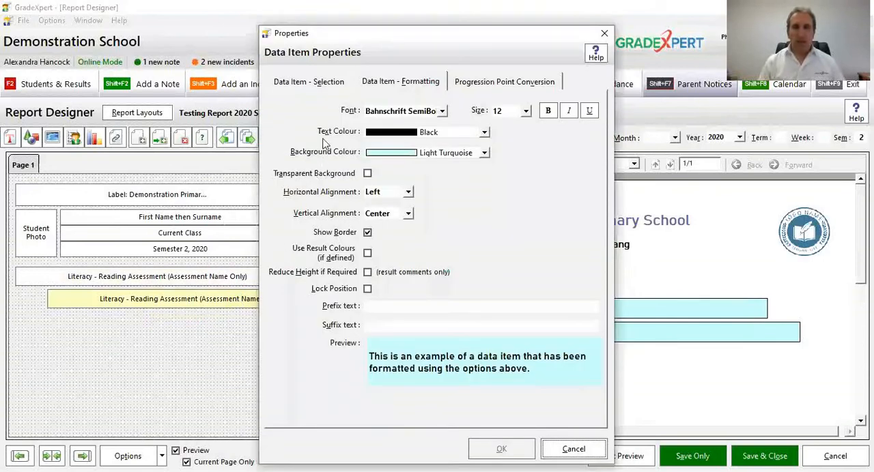
{"action": "left_click", "coordinate": [326, 85]}
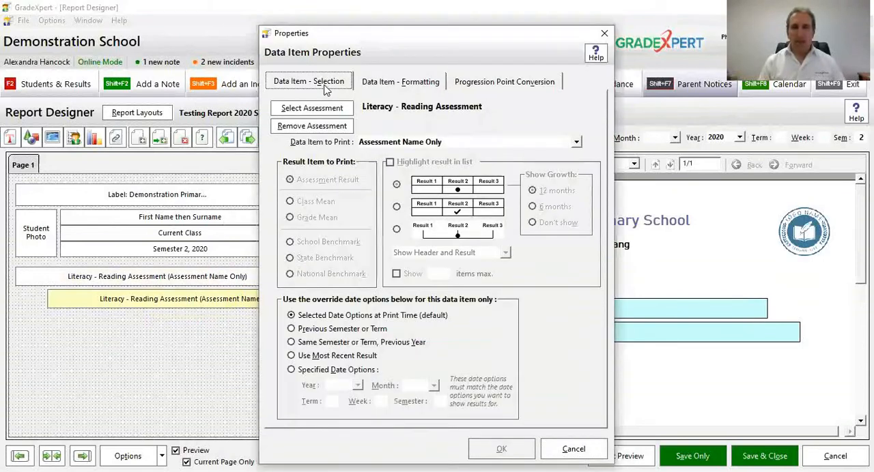
{"action": "left_click", "coordinate": [434, 144]}
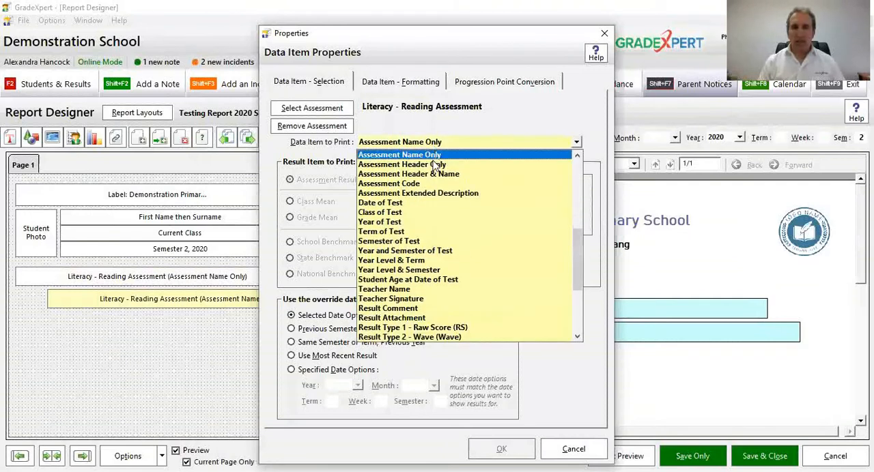
{"action": "left_click", "coordinate": [402, 329]}
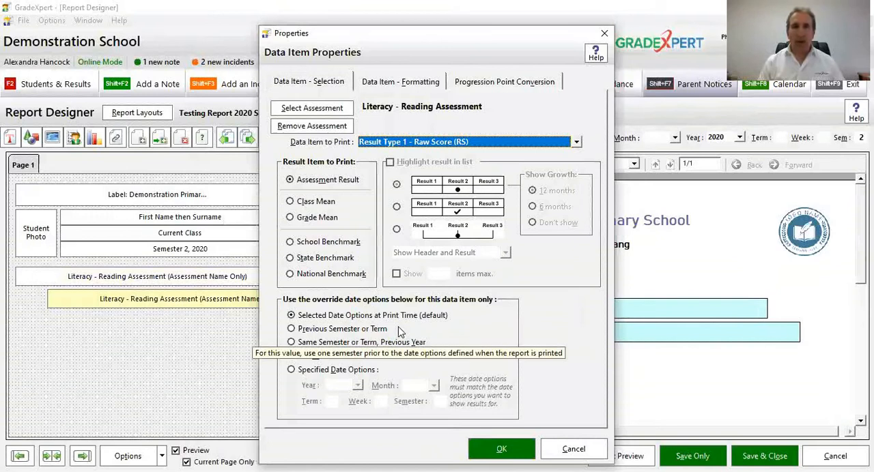
{"action": "left_click", "coordinate": [521, 450]}
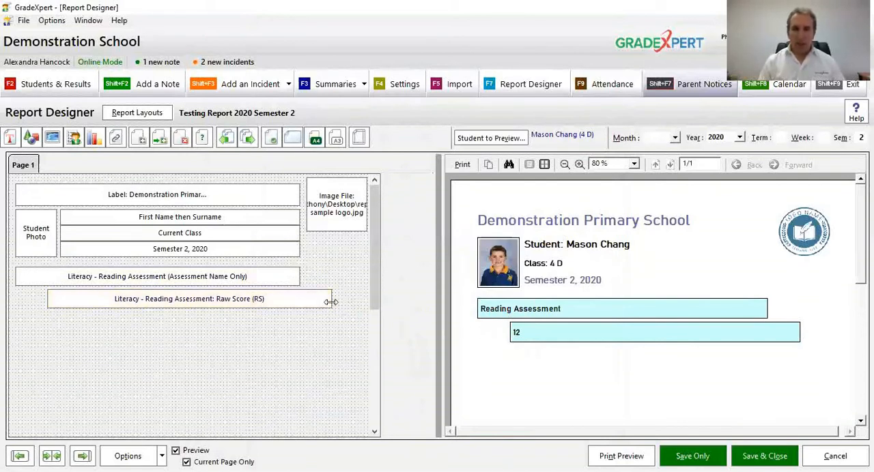
{"action": "left_click_drag", "start_coordinate": [330, 298], "coordinate": [319, 279]}
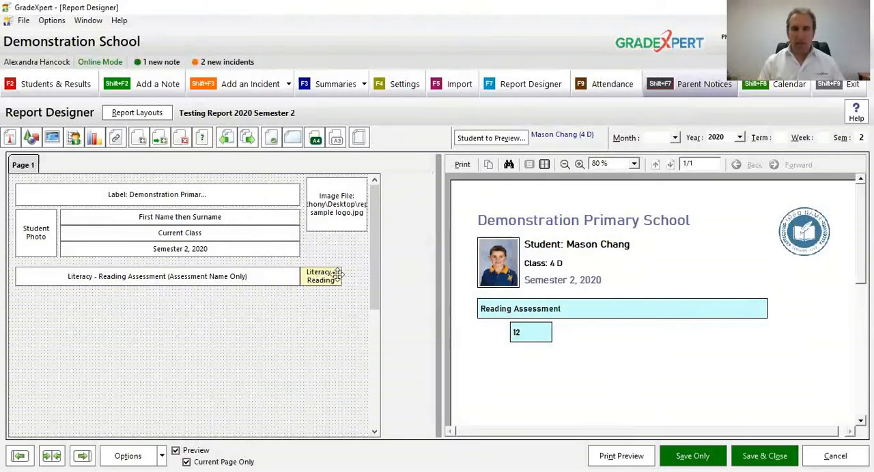
{"action": "left_click_drag", "start_coordinate": [342, 277], "coordinate": [370, 276]}
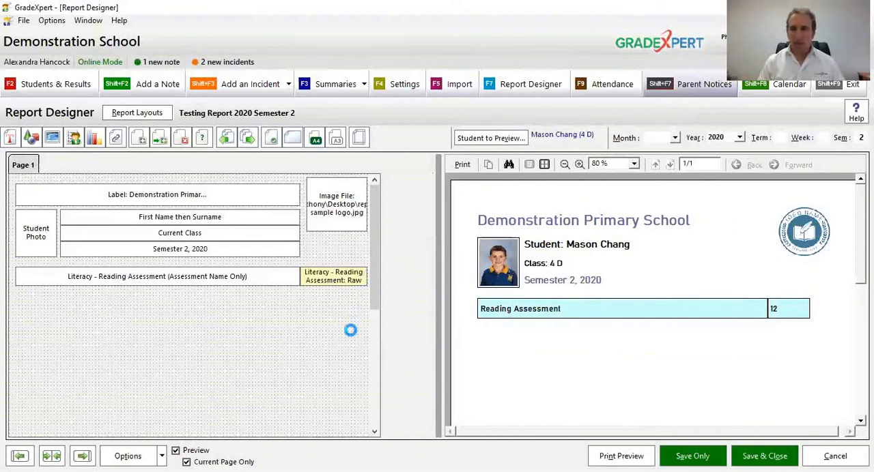
Step: Change the Reading Assessment name item's background colour to Silver and apply the formatting
{"action": "double_click", "coordinate": [262, 278]}
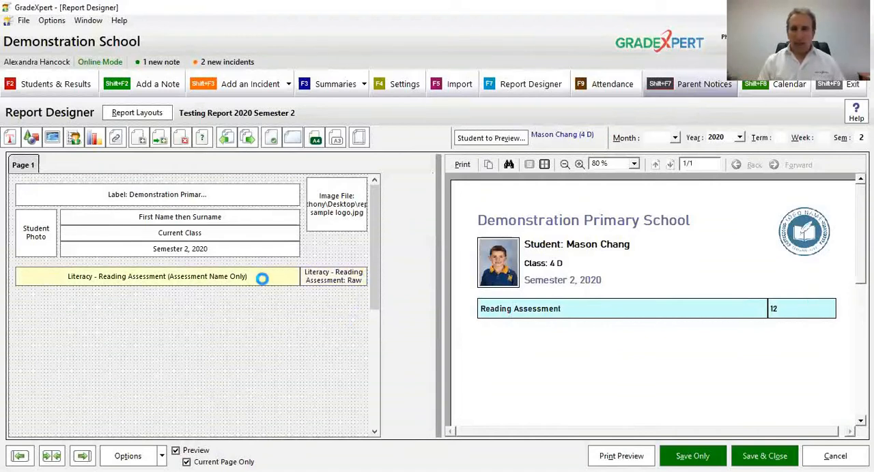
{"action": "left_click", "coordinate": [392, 83]}
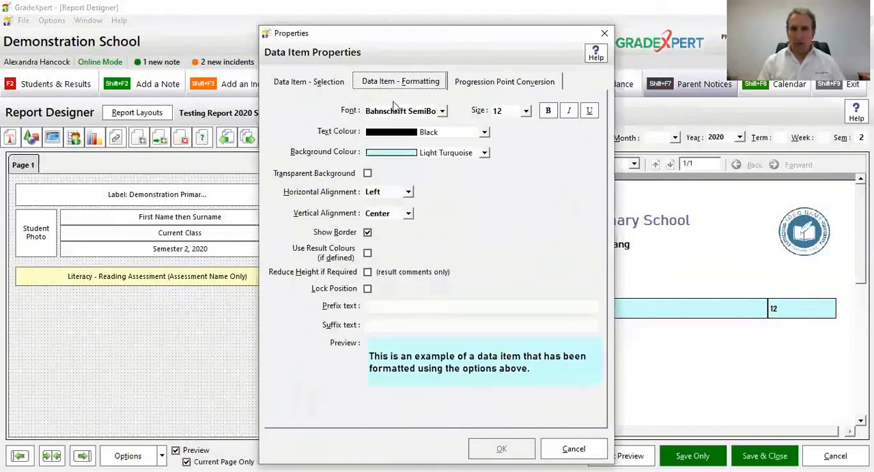
{"action": "left_click", "coordinate": [416, 154]}
{"action": "mouse_move", "coordinate": [486, 179]}
{"action": "left_mouse_down"}
{"action": "mouse_move", "coordinate": [486, 209]}
{"action": "mouse_move", "coordinate": [485, 194]}
{"action": "left_mouse_up"}
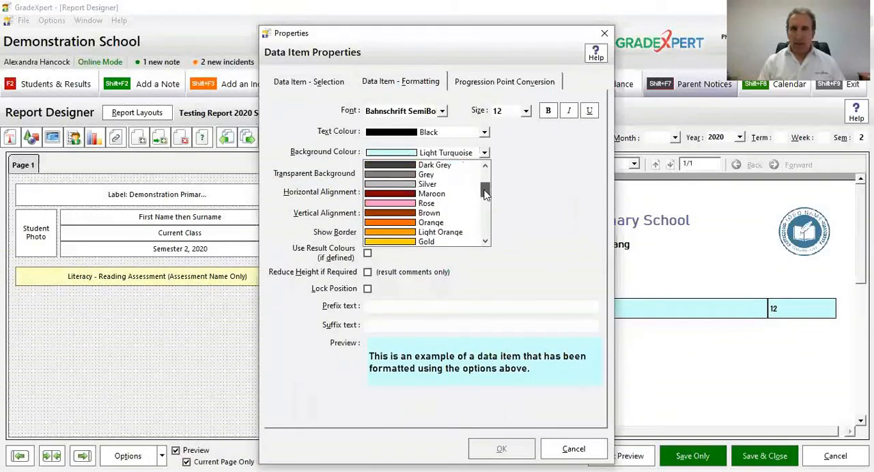
{"action": "left_click", "coordinate": [442, 185]}
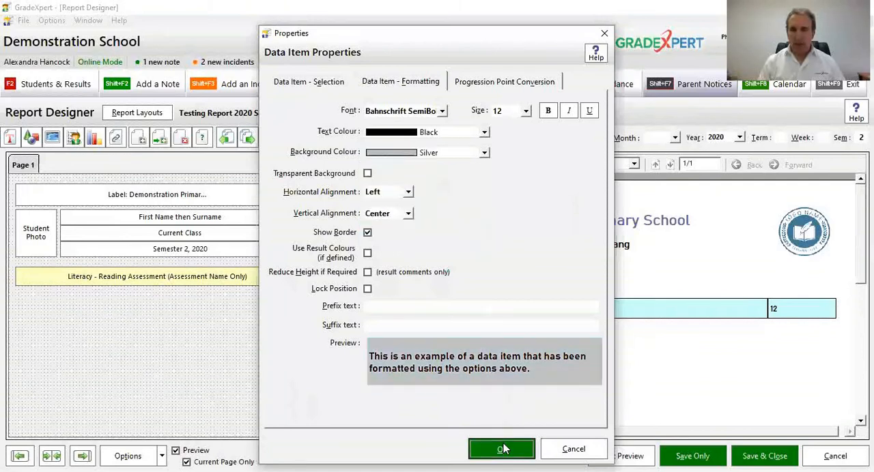
{"action": "key", "text": "Return"}
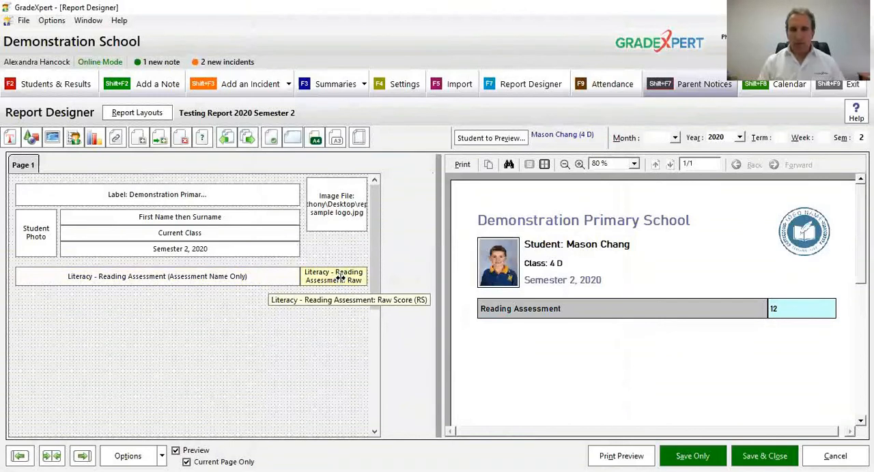
Step: Set the background colour of the Reading Assessment raw score item to White
{"action": "double_click", "coordinate": [340, 278]}
{"action": "left_click", "coordinate": [430, 154]}
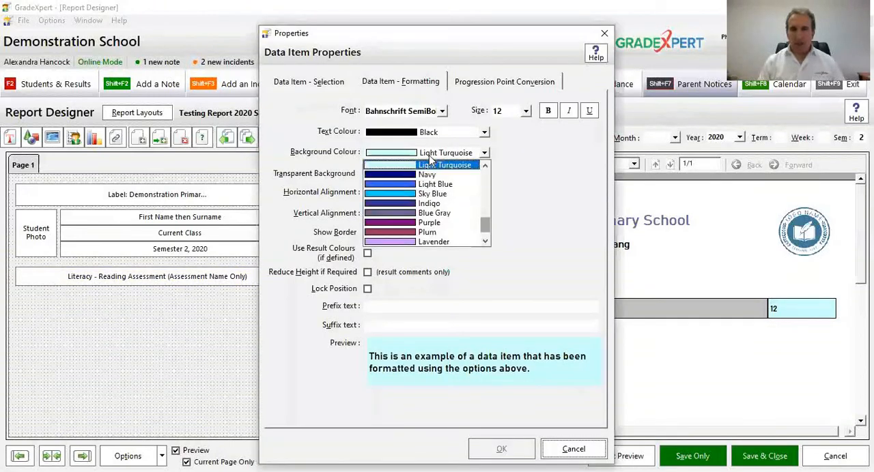
{"action": "scroll", "coordinate": [430, 219], "scroll_direction": "down", "scroll_amount": 1}
{"action": "left_click", "coordinate": [429, 242]}
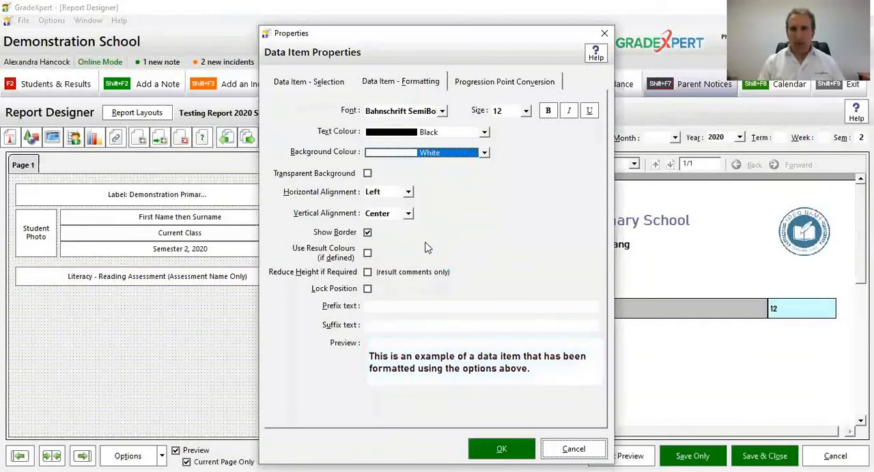
Step: Enter "Score:" as the prefix text of the raw score item
{"action": "left_click", "coordinate": [391, 305]}
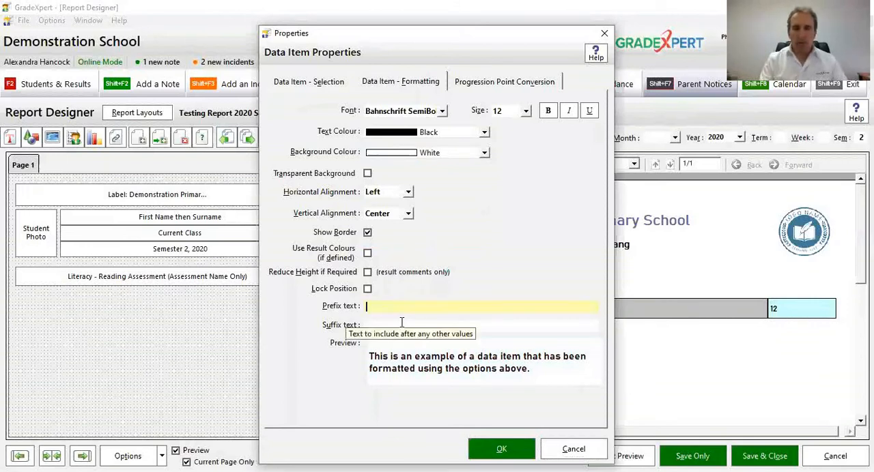
{"action": "type", "text": "Raw Score:"}
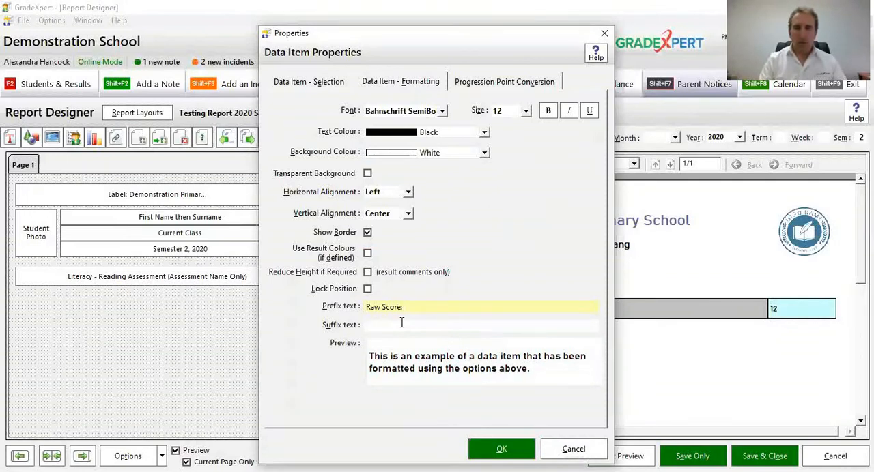
{"action": "key", "text": "shift+Home"}
{"action": "key", "text": "BackSpace"}
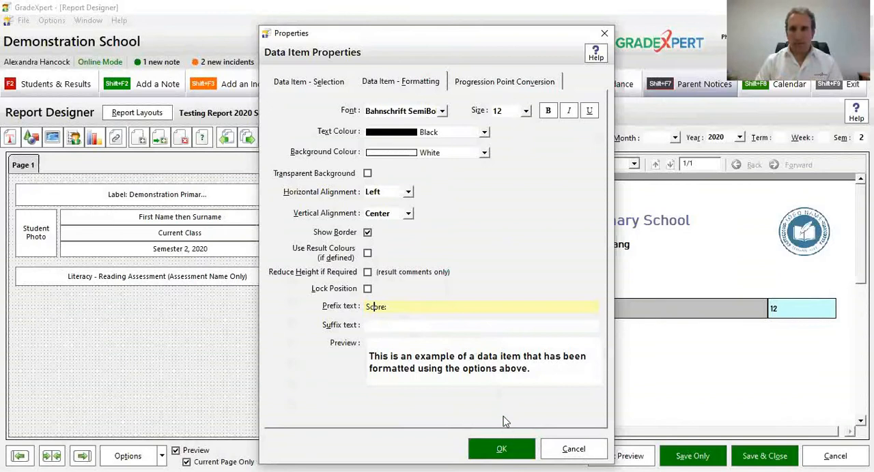
Step: Set the raw score item's horizontal alignment to Center and apply the formatting
{"action": "left_click", "coordinate": [387, 216]}
{"action": "left_click", "coordinate": [390, 192]}
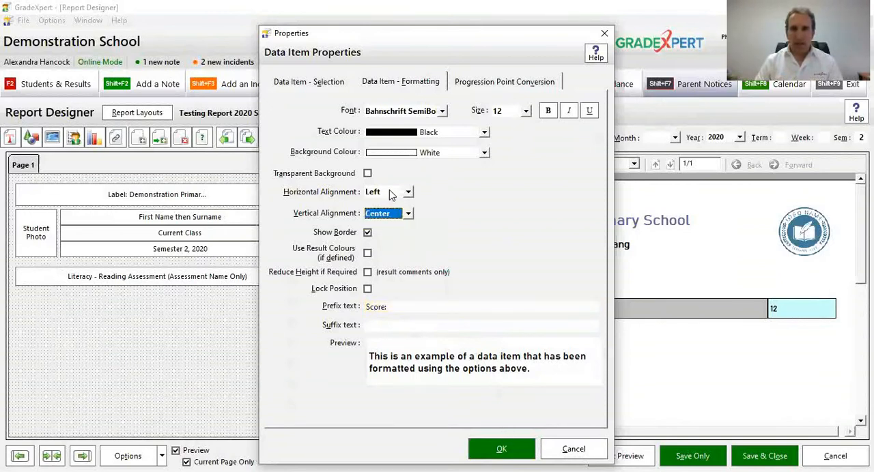
{"action": "left_click", "coordinate": [390, 191]}
{"action": "left_click", "coordinate": [389, 225]}
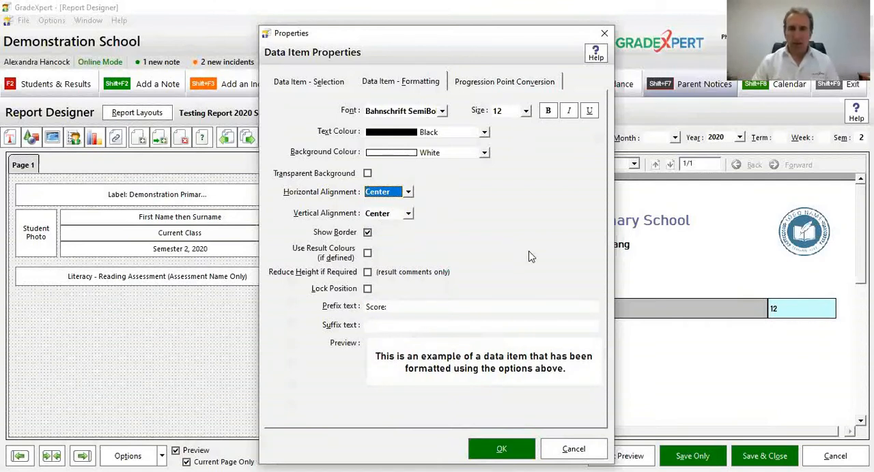
{"action": "left_click", "coordinate": [509, 451]}
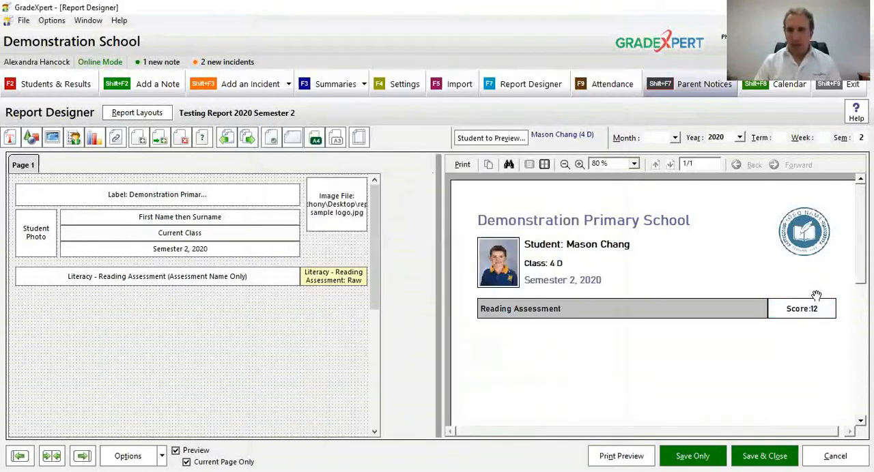
Step: Add a trailing space to the raw score item's "Score:" prefix and check the spacing in the enlarged preview
{"action": "left_click", "coordinate": [582, 166]}
{"action": "left_click", "coordinate": [583, 167]}
{"action": "left_click", "coordinate": [582, 166]}
{"action": "left_click_drag", "start_coordinate": [772, 341], "coordinate": [583, 262]}
{"action": "left_click_drag", "start_coordinate": [693, 304], "coordinate": [512, 288]}
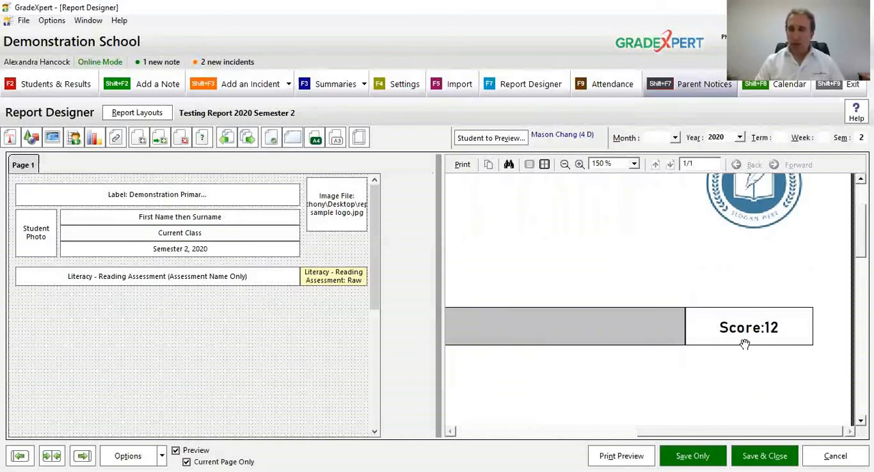
{"action": "double_click", "coordinate": [355, 279]}
{"action": "left_click", "coordinate": [412, 307]}
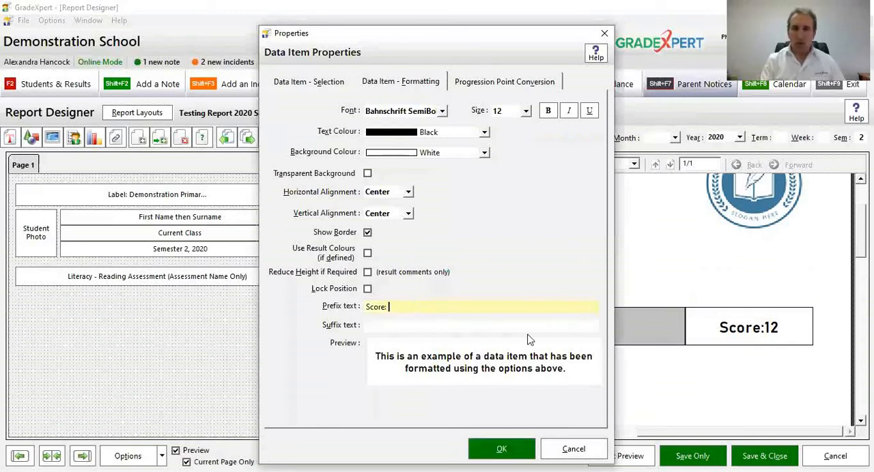
{"action": "left_click", "coordinate": [506, 450]}
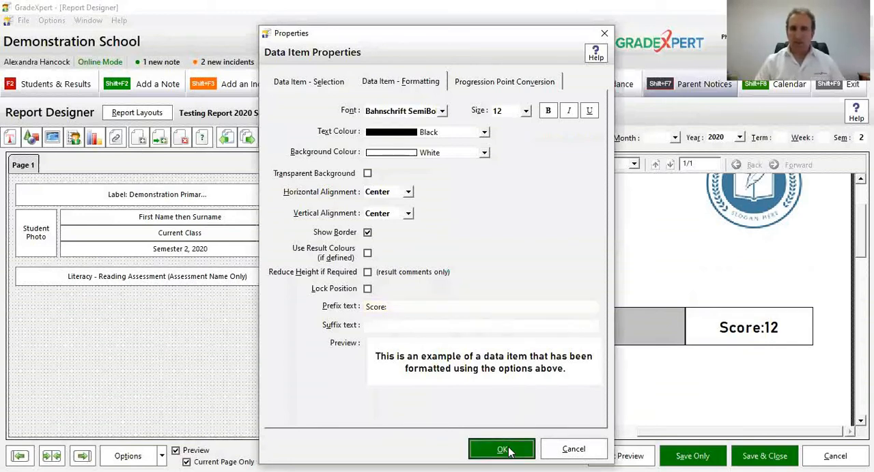
{"action": "left_click_drag", "start_coordinate": [647, 433], "coordinate": [818, 431]}
{"action": "left_click_drag", "start_coordinate": [861, 222], "coordinate": [861, 264]}
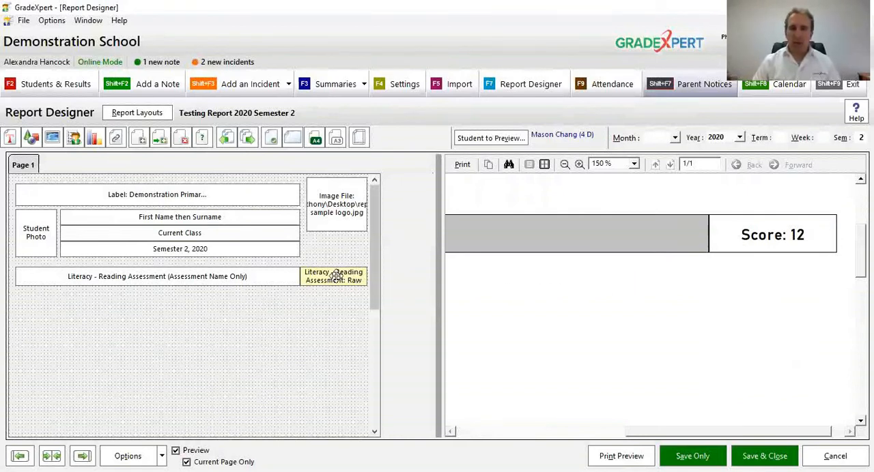
Step: Add "%" as the suffix text of the raw score item and apply it
{"action": "left_click", "coordinate": [380, 328]}
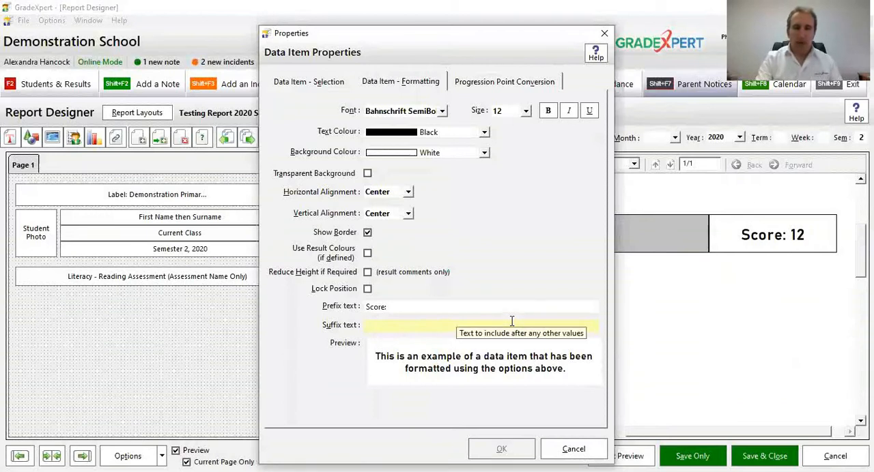
{"action": "type", "text": "%"}
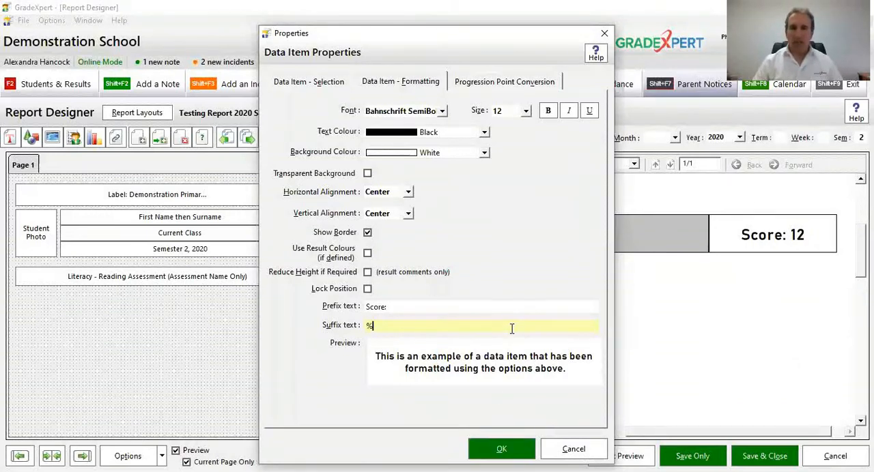
{"action": "left_click", "coordinate": [498, 449]}
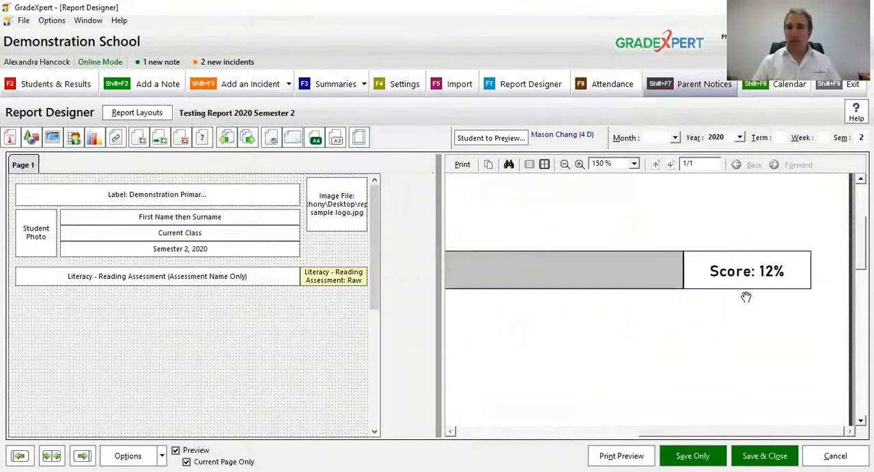
Step: Save the report layout, review the full page in the print preview and return to the designer
{"action": "left_click", "coordinate": [564, 165]}
{"action": "left_click", "coordinate": [564, 165]}
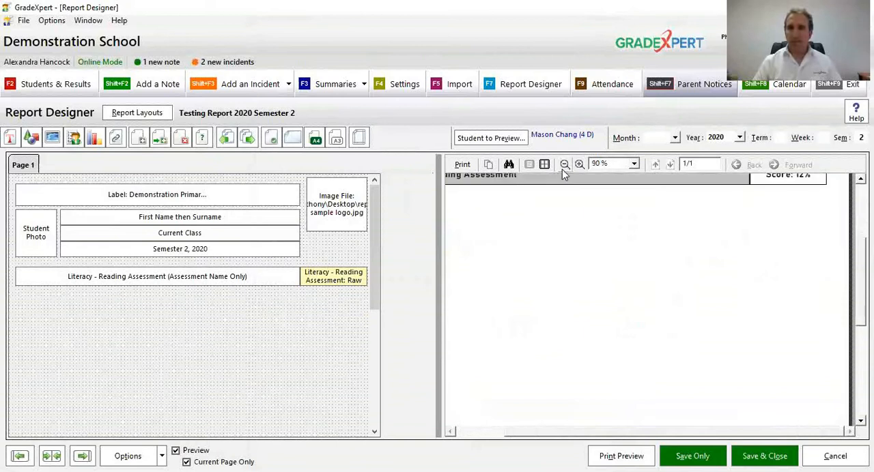
{"action": "left_click", "coordinate": [675, 455]}
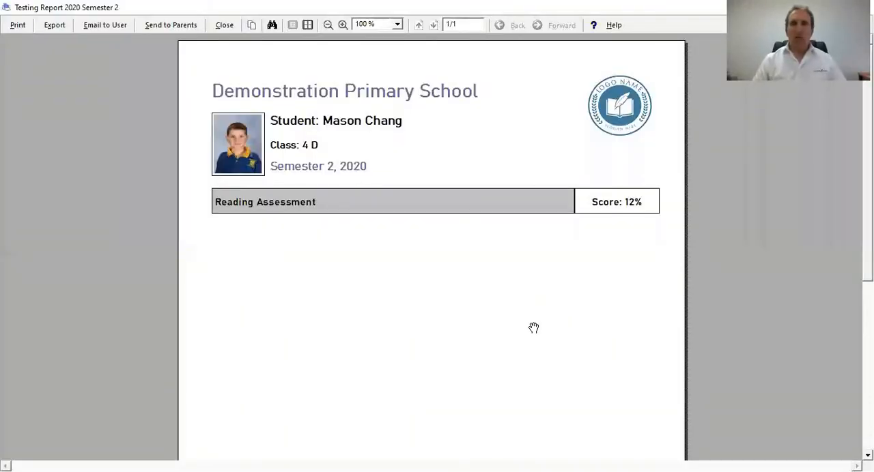
{"action": "left_click_drag", "start_coordinate": [519, 322], "coordinate": [525, 385]}
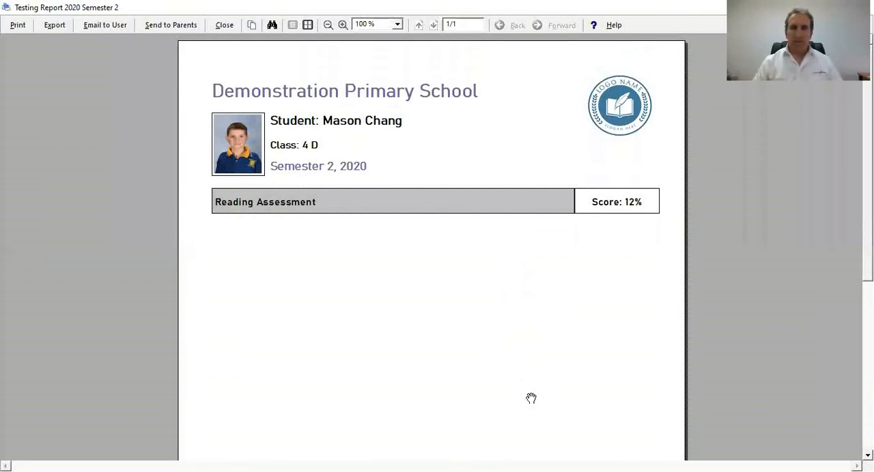
{"action": "left_click", "coordinate": [226, 28]}
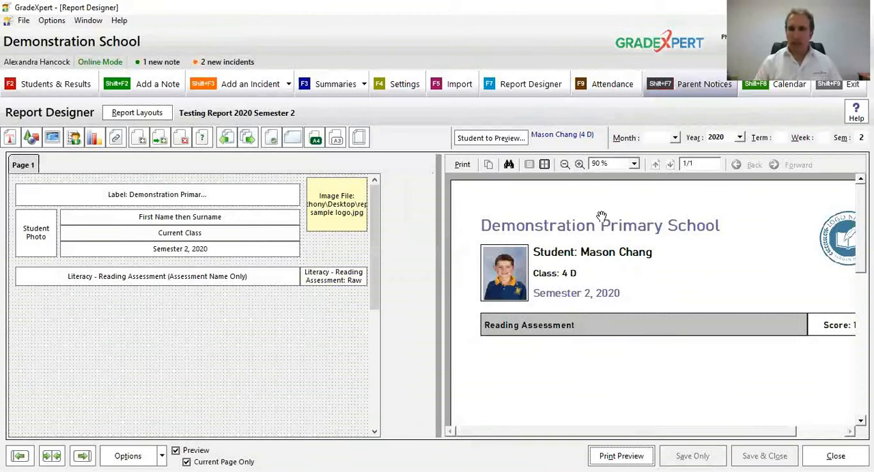
Step: Duplicate the Reading Assessment name item, place the copy directly below and enlarge it to span the full row width with extra height
{"action": "left_click", "coordinate": [564, 164]}
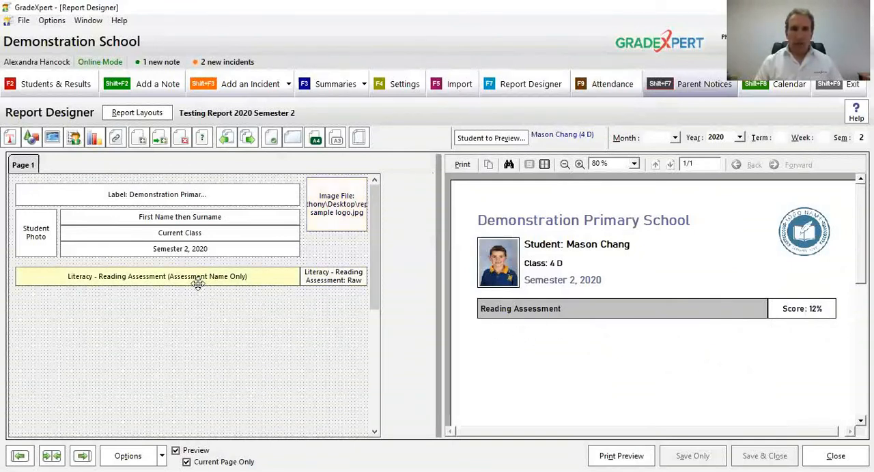
{"action": "right_click", "coordinate": [108, 283]}
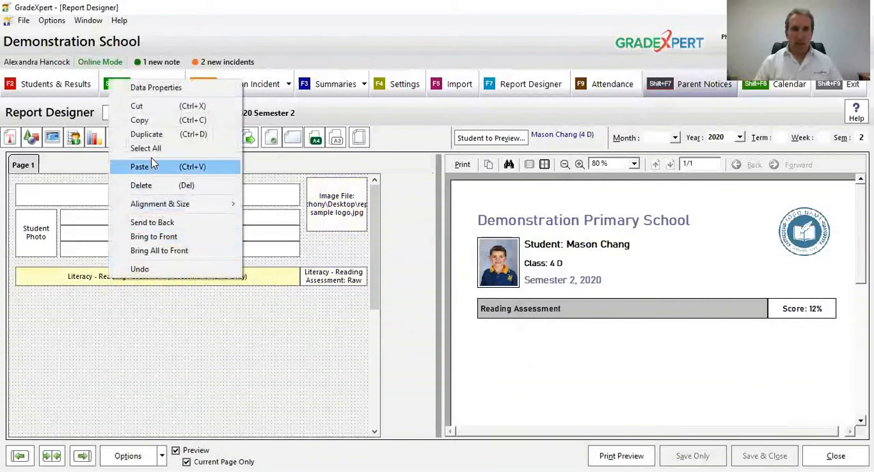
{"action": "left_click", "coordinate": [205, 135]}
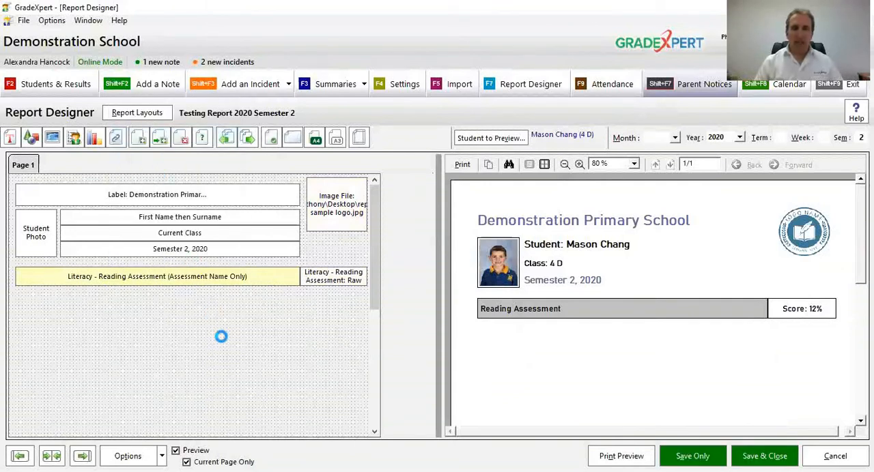
{"action": "left_click_drag", "start_coordinate": [223, 277], "coordinate": [224, 296]}
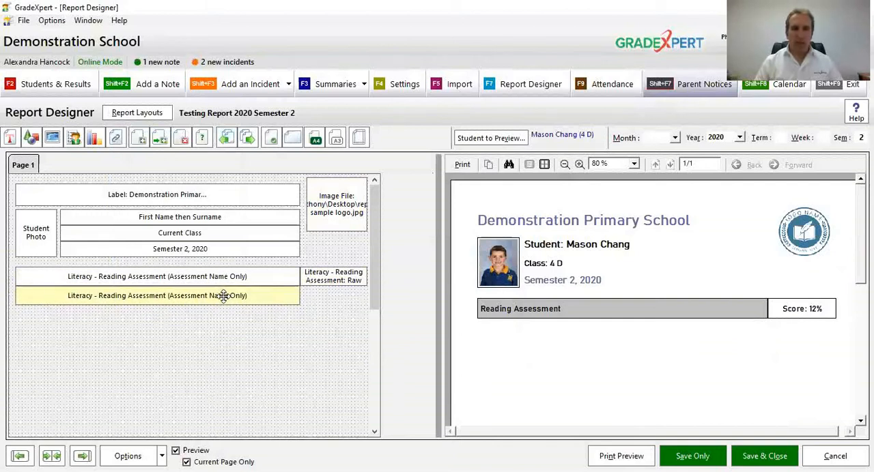
{"action": "left_click", "coordinate": [254, 318]}
{"action": "left_click_drag", "start_coordinate": [295, 302], "coordinate": [367, 315]}
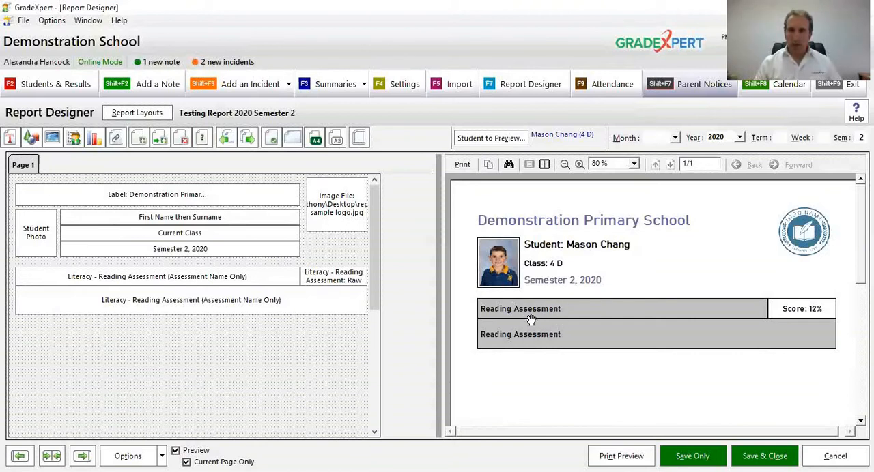
Step: Change the duplicated Reading Assessment item's data item to print to Result Comment
{"action": "left_click", "coordinate": [308, 297]}
{"action": "right_click", "coordinate": [307, 303]}
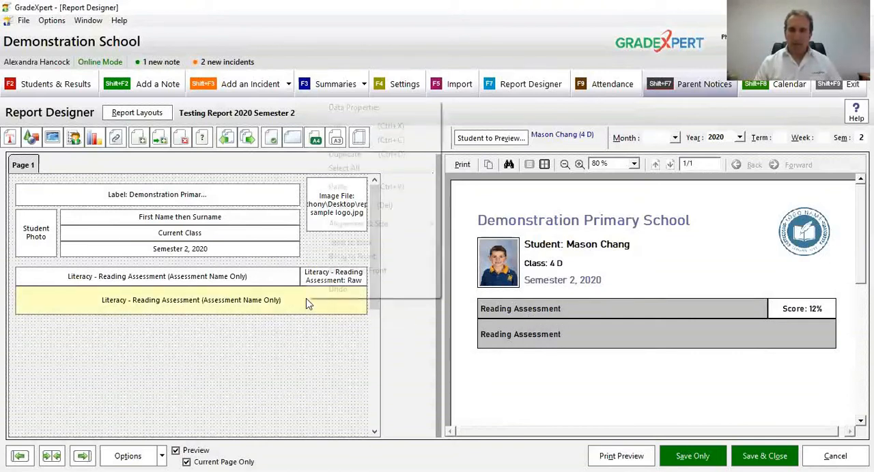
{"action": "left_click", "coordinate": [368, 109]}
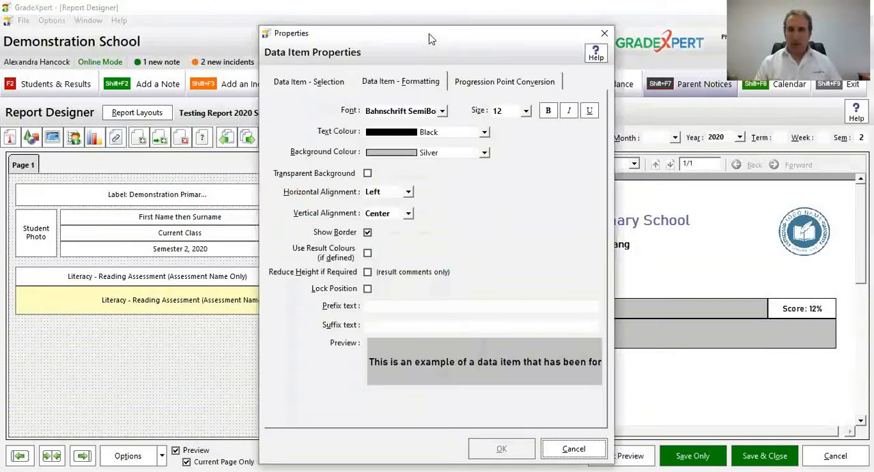
{"action": "left_click_drag", "start_coordinate": [430, 39], "coordinate": [250, 23]}
{"action": "left_click", "coordinate": [128, 66]}
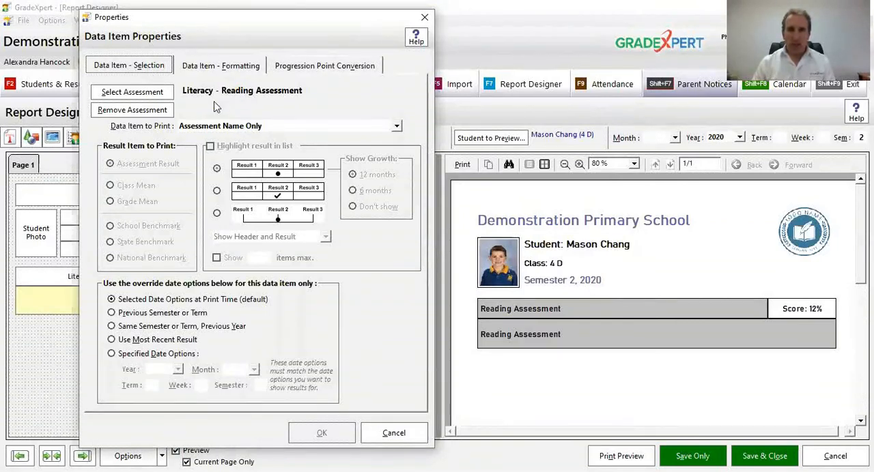
{"action": "left_click", "coordinate": [269, 127]}
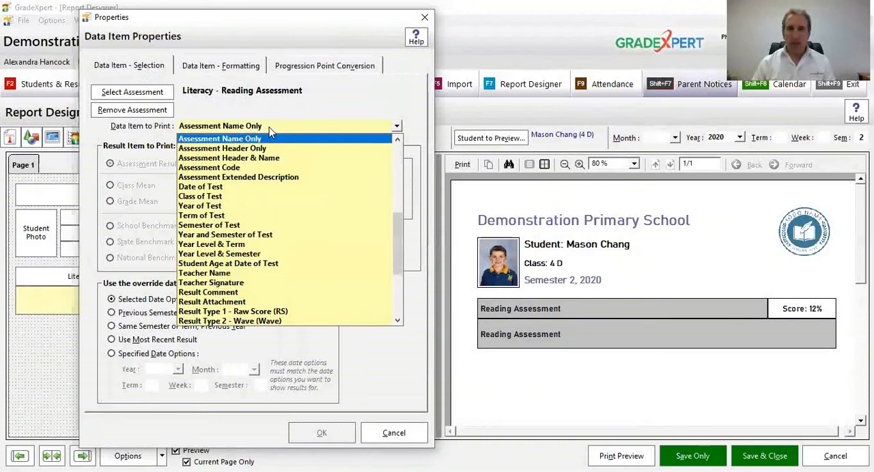
{"action": "left_click", "coordinate": [267, 293]}
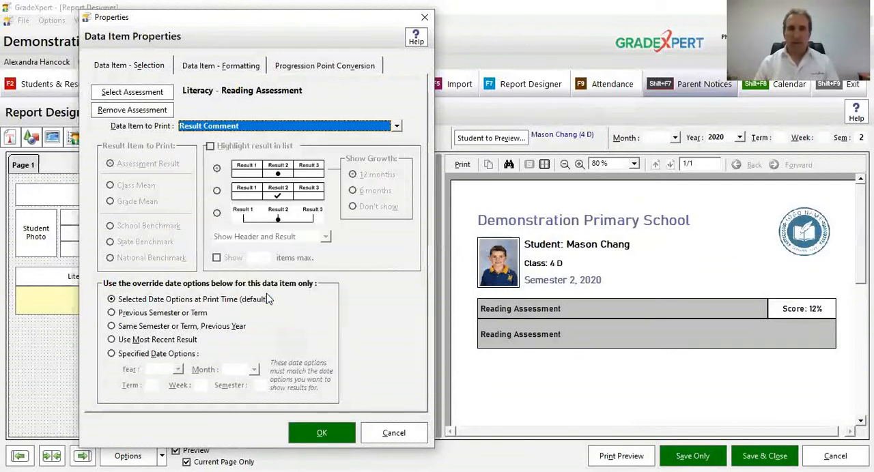
Step: Set the comment item's vertical alignment to Top and its background colour to White
{"action": "left_click", "coordinate": [217, 66]}
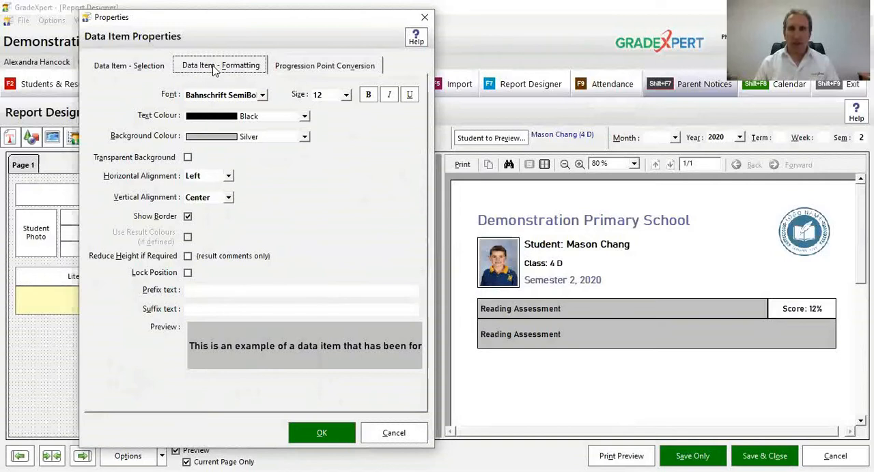
{"action": "left_click", "coordinate": [195, 198]}
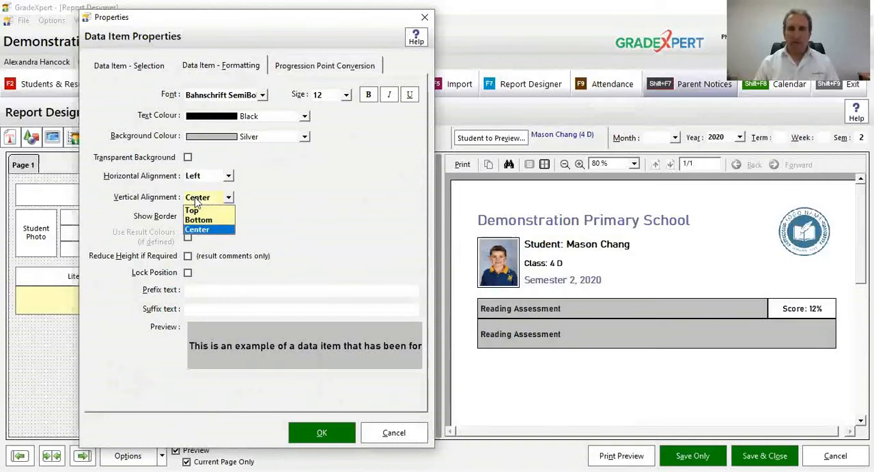
{"action": "left_click", "coordinate": [195, 211]}
{"action": "left_click", "coordinate": [232, 138]}
{"action": "scroll", "coordinate": [230, 196], "scroll_direction": "down", "scroll_amount": 8}
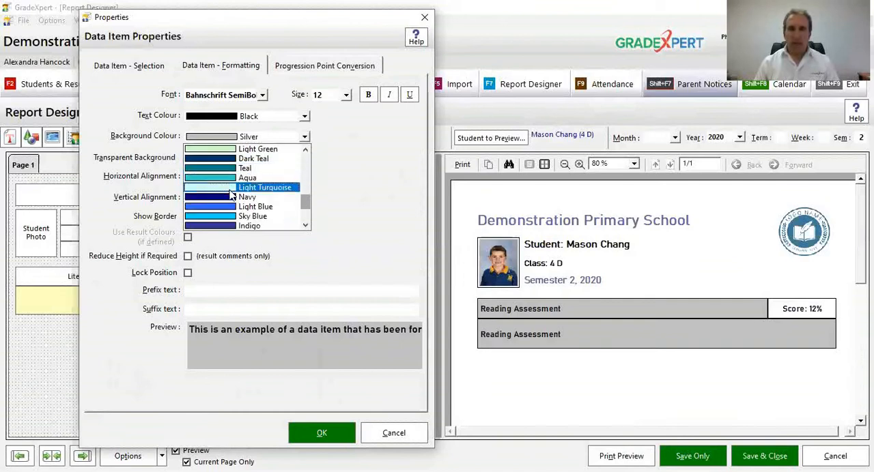
{"action": "scroll", "coordinate": [230, 192], "scroll_direction": "down", "scroll_amount": 1}
{"action": "left_click", "coordinate": [220, 227]}
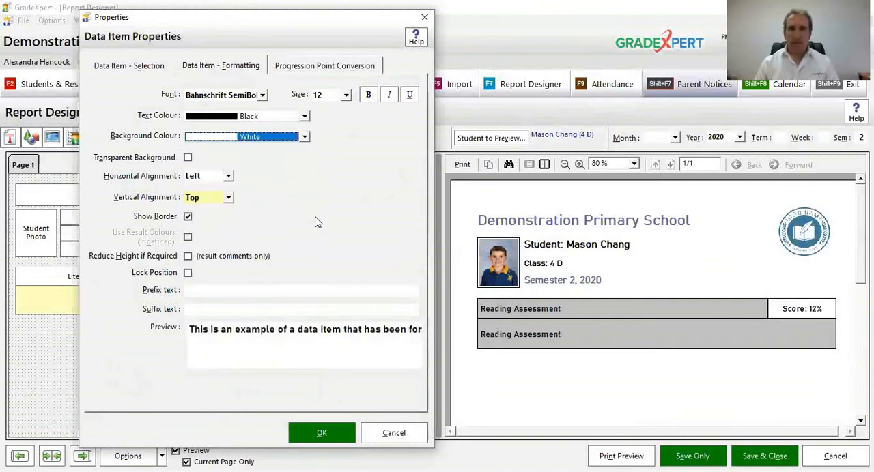
Step: Set the comment item's font to non-bold Bahnschrift Light, apply the properties and check the comment box in the preview enlarged to 150%
{"action": "left_click", "coordinate": [368, 96]}
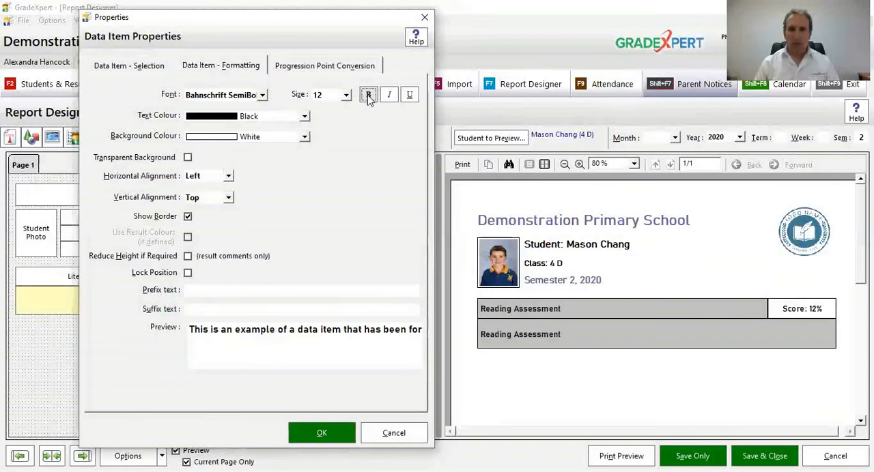
{"action": "left_click", "coordinate": [254, 97]}
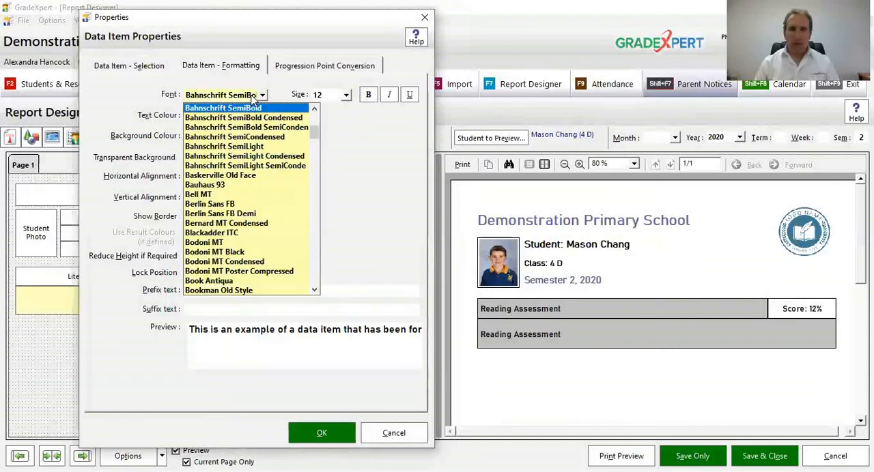
{"action": "scroll", "coordinate": [254, 99], "scroll_direction": "up", "scroll_amount": 1}
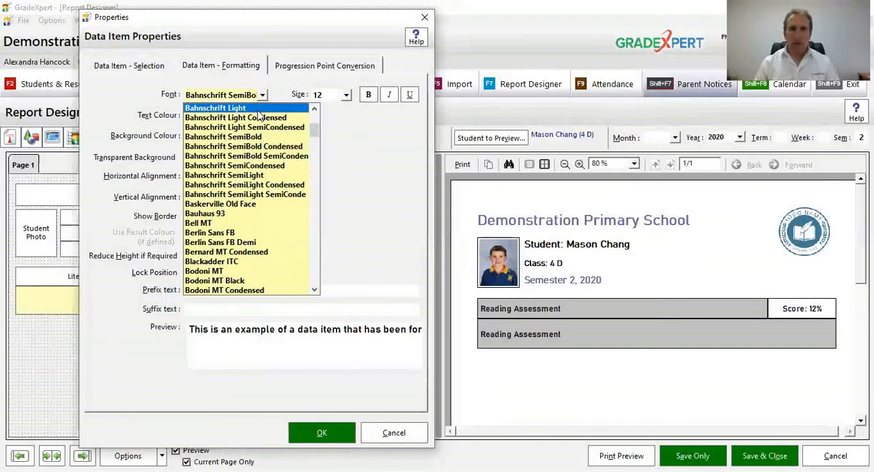
{"action": "left_click", "coordinate": [246, 108]}
{"action": "left_click", "coordinate": [367, 95]}
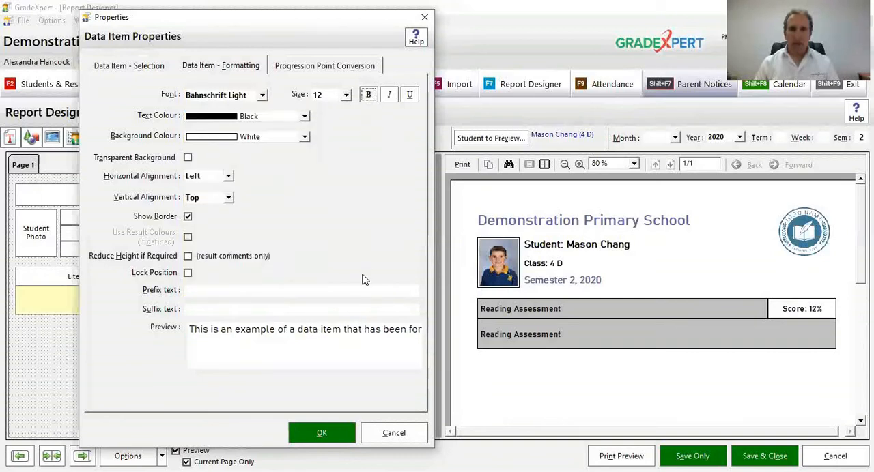
{"action": "left_click", "coordinate": [327, 441]}
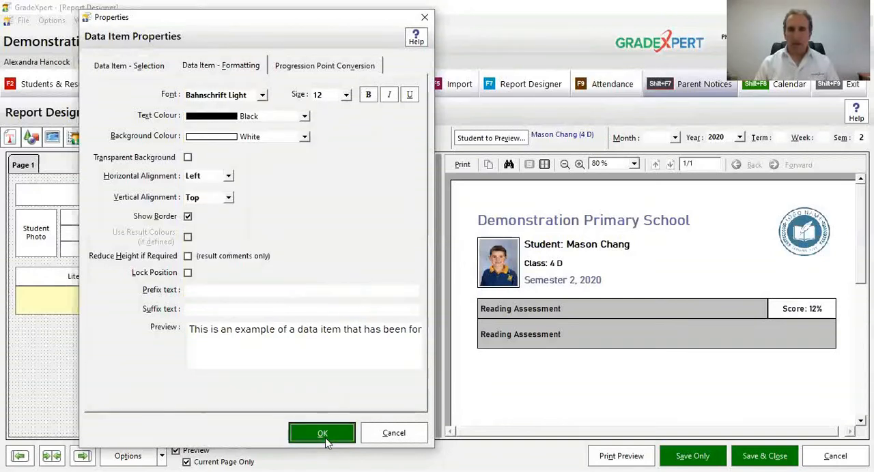
{"action": "left_click", "coordinate": [579, 165]}
{"action": "left_click", "coordinate": [579, 165]}
{"action": "left_click", "coordinate": [578, 164]}
{"action": "scroll", "coordinate": [618, 218], "scroll_direction": "down", "scroll_amount": 3}
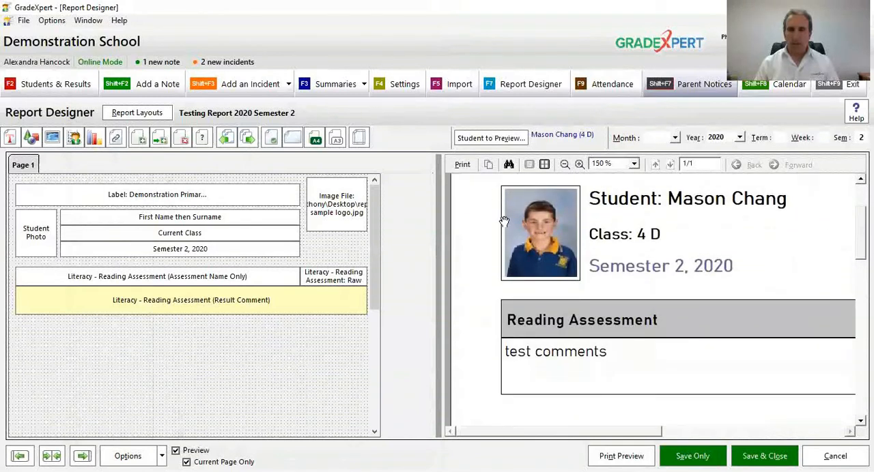
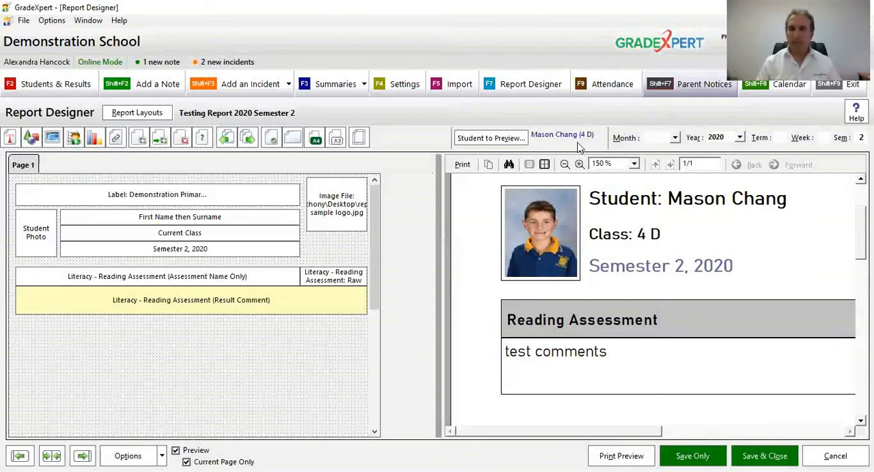
Step: Reduce the preview to 80%, widen the preview pane and check the report header and Reading Assessment section
{"action": "left_click", "coordinate": [564, 165]}
{"action": "left_click", "coordinate": [564, 165]}
{"action": "left_click_drag", "start_coordinate": [644, 216], "coordinate": [624, 345]}
{"action": "left_click", "coordinate": [565, 164]}
{"action": "left_click_drag", "start_coordinate": [437, 389], "coordinate": [388, 396]}
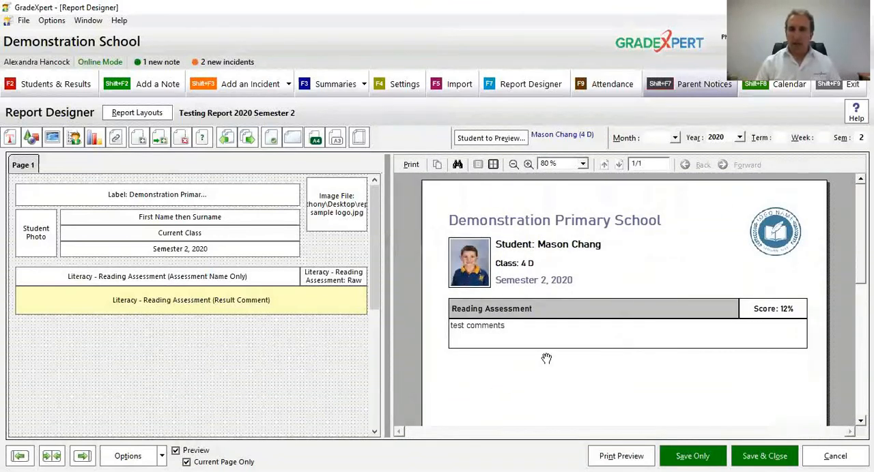
{"action": "left_click_drag", "start_coordinate": [687, 370], "coordinate": [690, 302]}
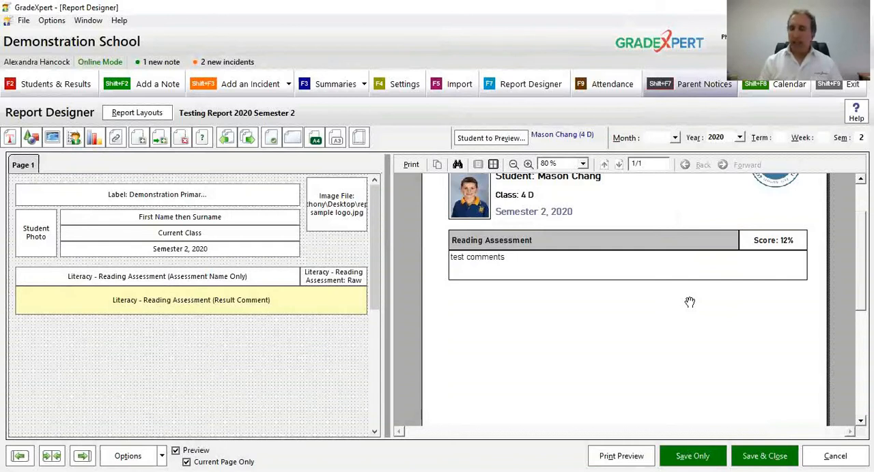
Step: Open the class's Work Habits results in Students & Results and examine the progress ratings available for Effort
{"action": "left_click", "coordinate": [58, 85]}
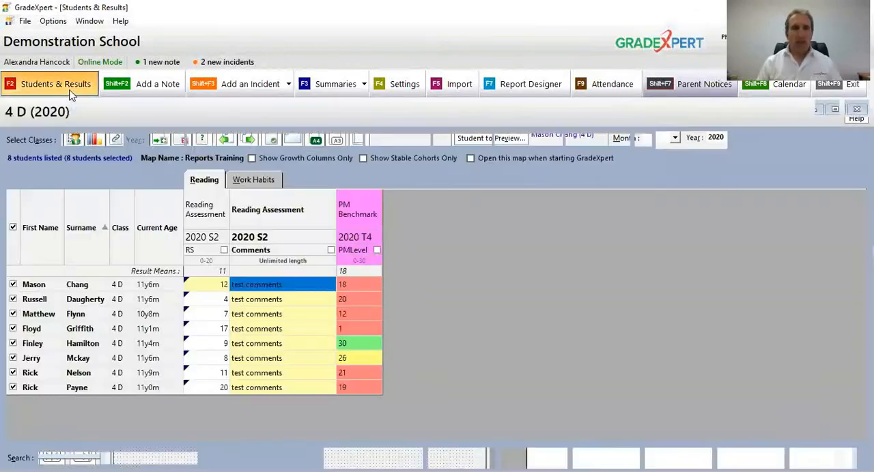
{"action": "left_click", "coordinate": [249, 180]}
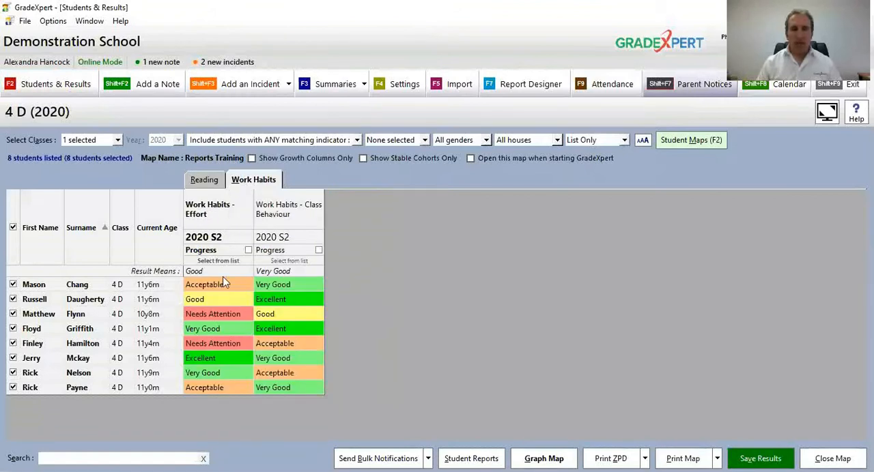
{"action": "left_click", "coordinate": [233, 249]}
{"action": "left_click", "coordinate": [236, 283]}
{"action": "left_click", "coordinate": [257, 285]}
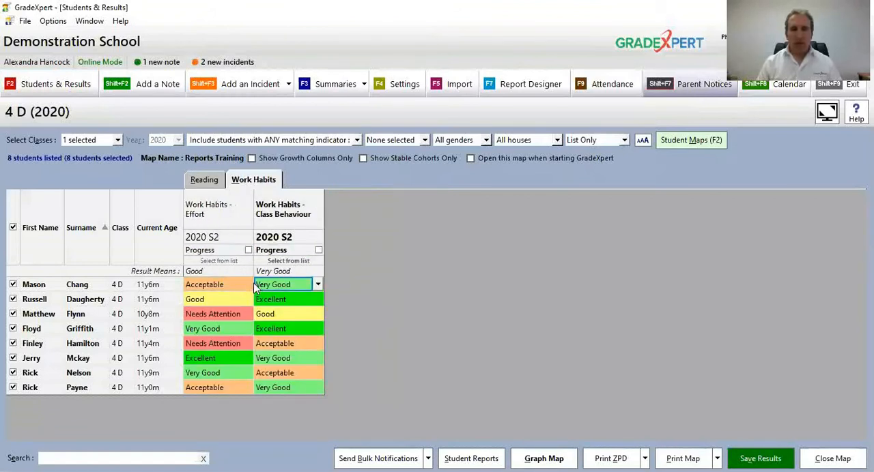
{"action": "left_click", "coordinate": [240, 286]}
{"action": "left_click", "coordinate": [248, 284]}
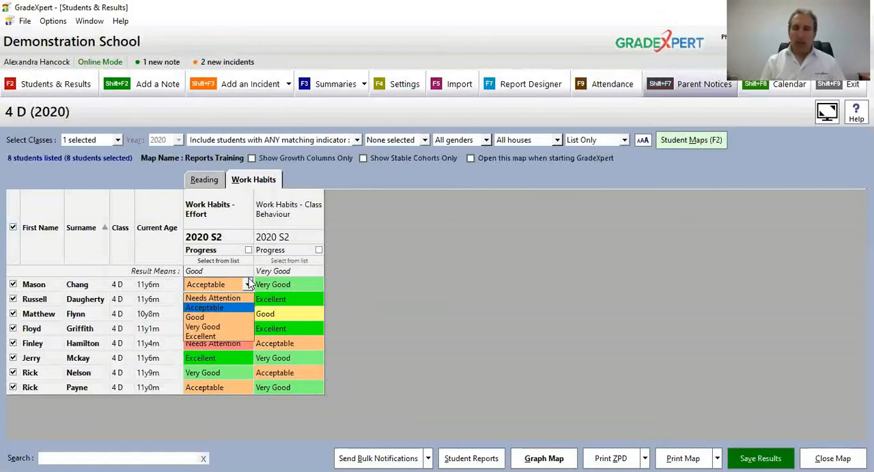
{"action": "left_click", "coordinate": [221, 308]}
Step: Examine the rating options for Work Habits - Class Behaviour and compare them with those for Effort
{"action": "left_click", "coordinate": [284, 285]}
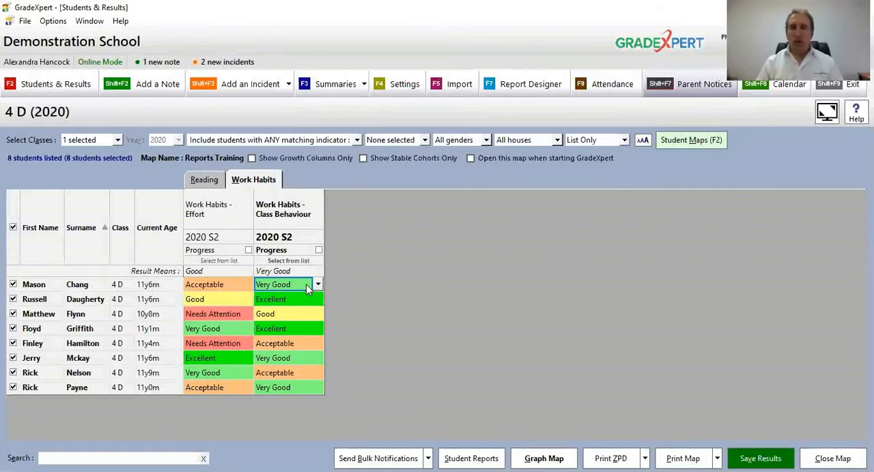
{"action": "left_click", "coordinate": [319, 286]}
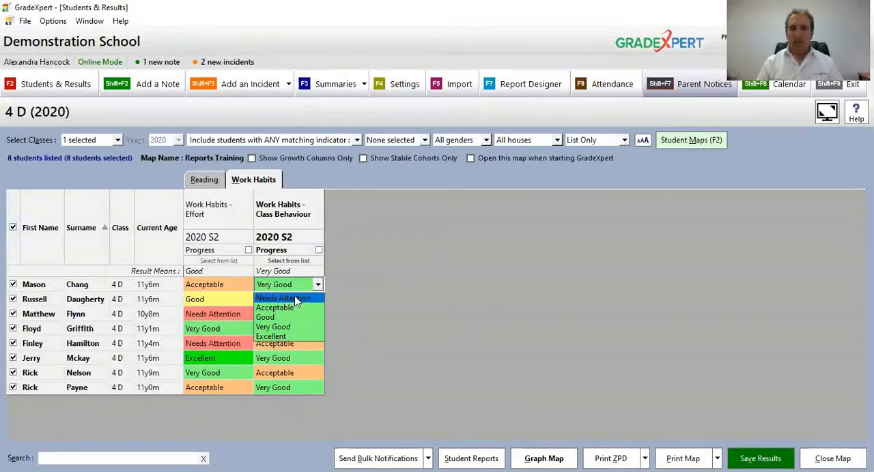
{"action": "left_click", "coordinate": [231, 290]}
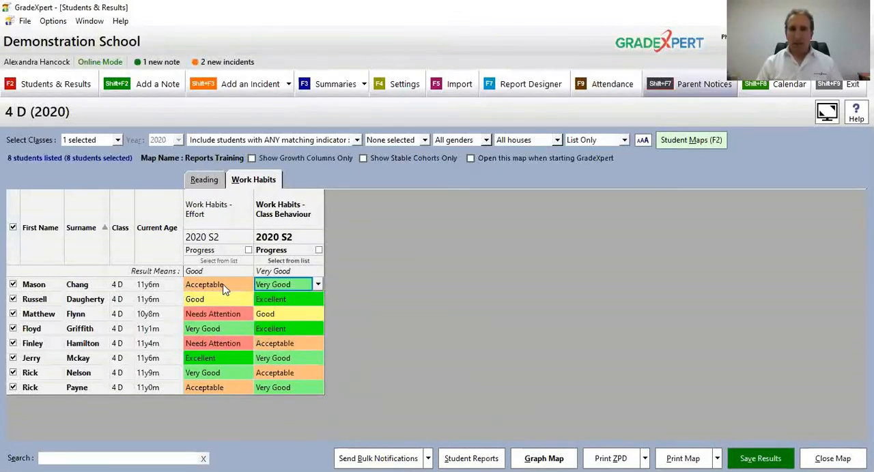
{"action": "left_click", "coordinate": [221, 290]}
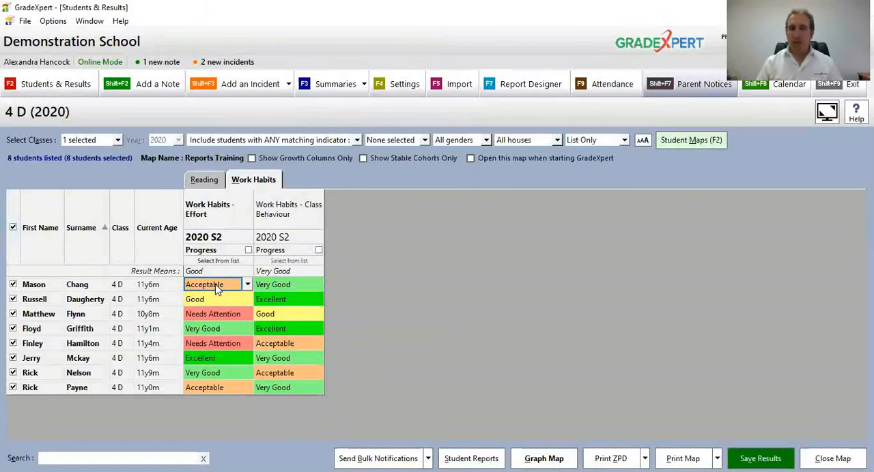
{"action": "left_click", "coordinate": [247, 285]}
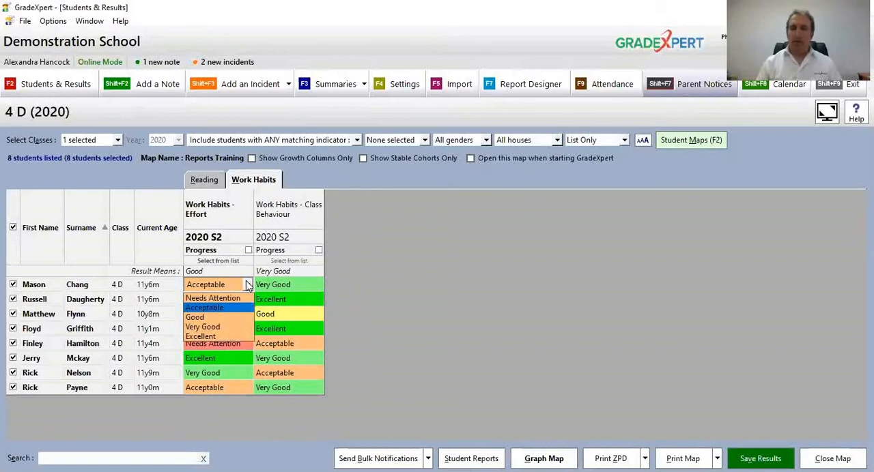
{"action": "left_click", "coordinate": [367, 302]}
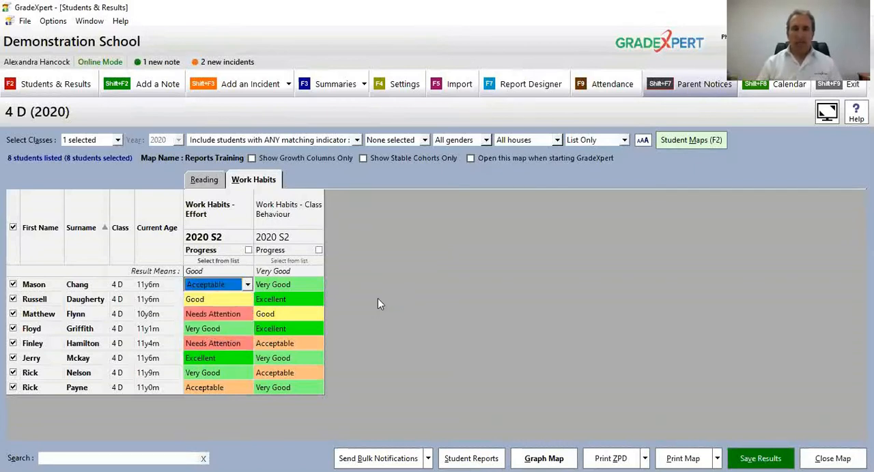
{"action": "left_click", "coordinate": [294, 314]}
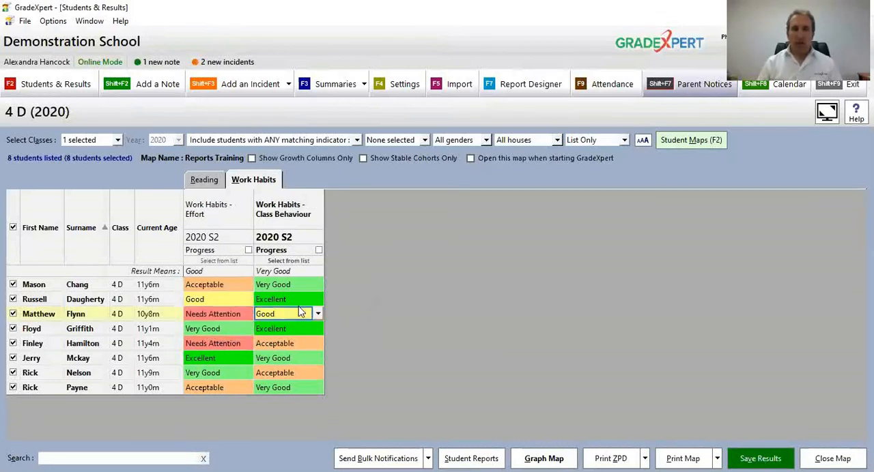
Step: Return to the Report Designer and compare the report preview with the Work Habits results, ending in the Report Designer
{"action": "left_click", "coordinate": [527, 87]}
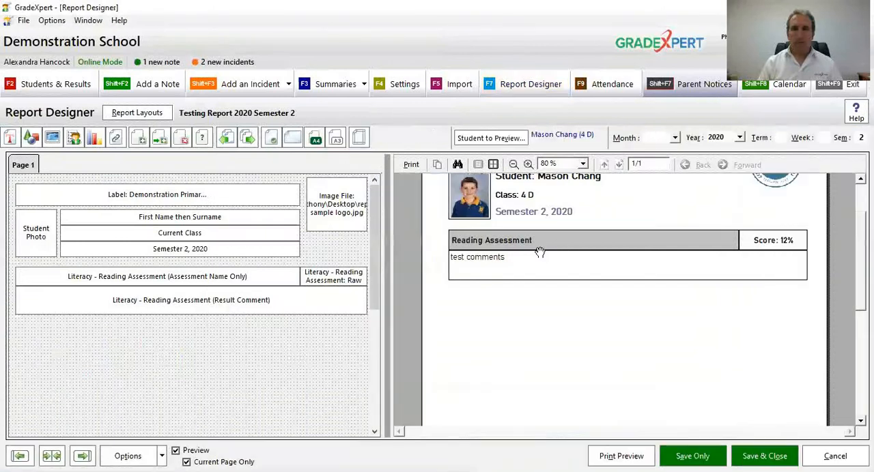
{"action": "scroll", "coordinate": [545, 298], "scroll_direction": "up", "scroll_amount": 2}
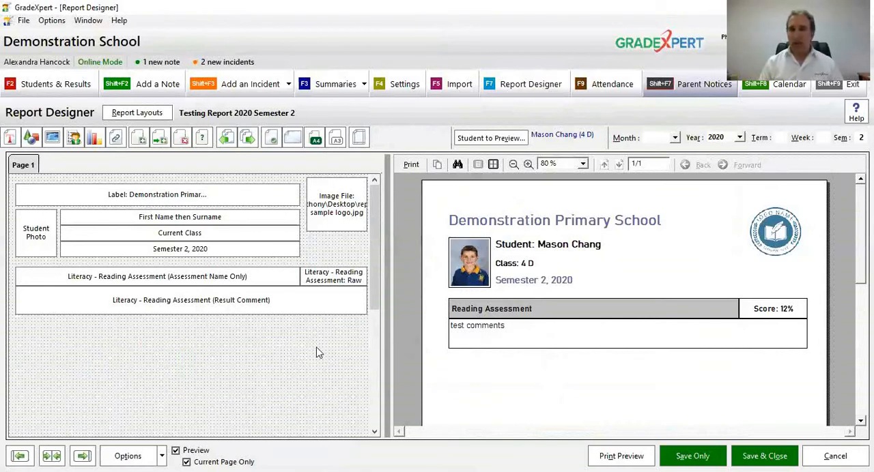
{"action": "left_click", "coordinate": [76, 87]}
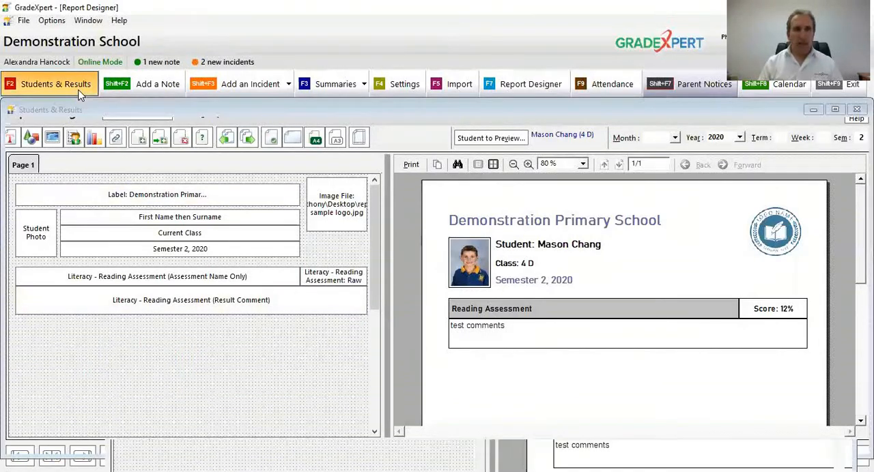
{"action": "left_click", "coordinate": [502, 84]}
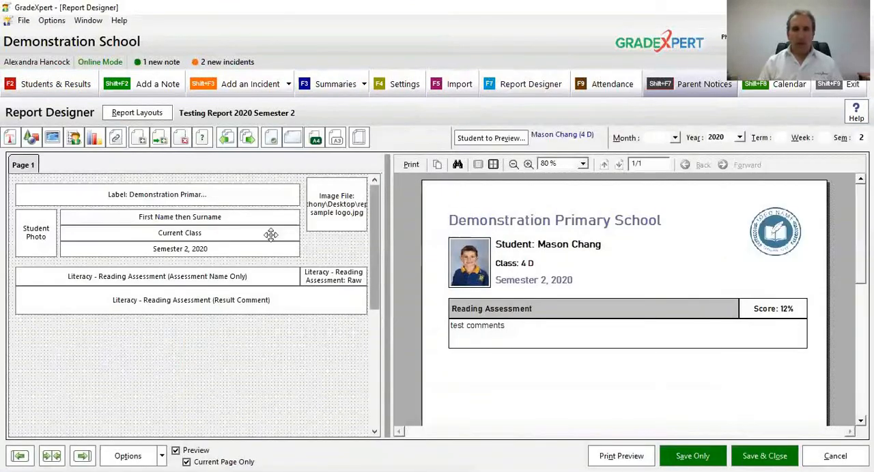
Step: Add a full-width data item below the Reading Assessment comment box and assign it the Work Habits - Effort assessment
{"action": "left_click", "coordinate": [75, 139]}
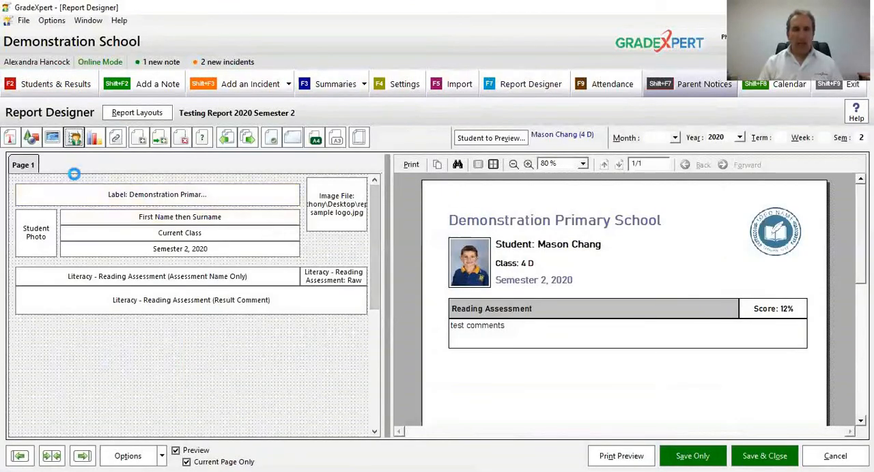
{"action": "left_click_drag", "start_coordinate": [22, 193], "coordinate": [366, 369]}
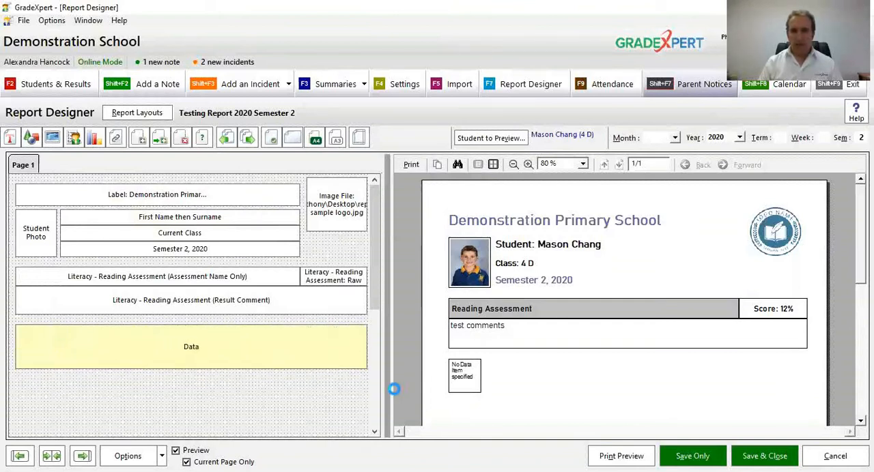
{"action": "double_click", "coordinate": [269, 347]}
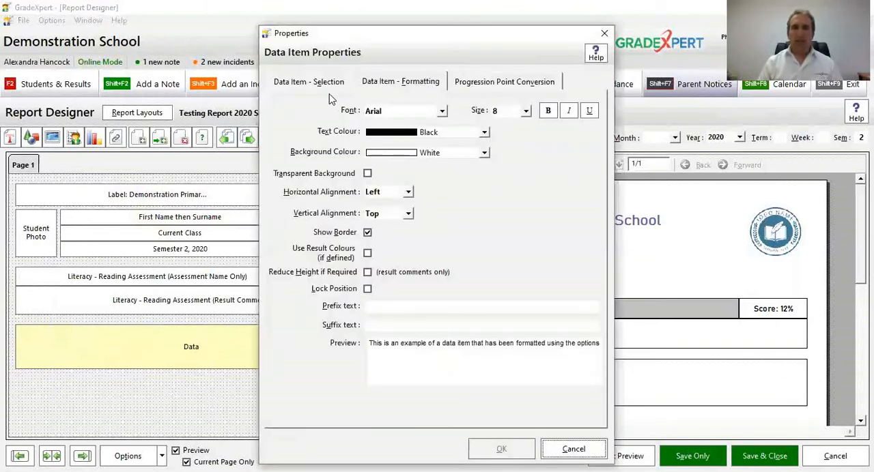
{"action": "left_click", "coordinate": [326, 87]}
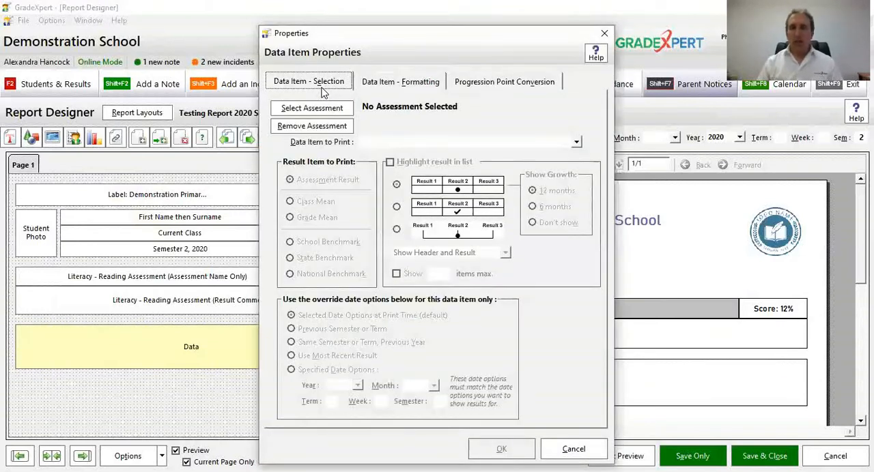
{"action": "left_click", "coordinate": [318, 109]}
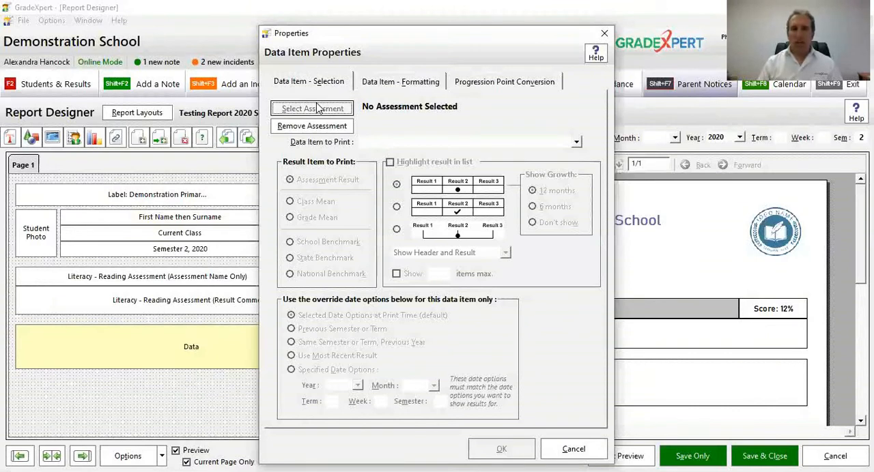
{"action": "type", "text": "effo"}
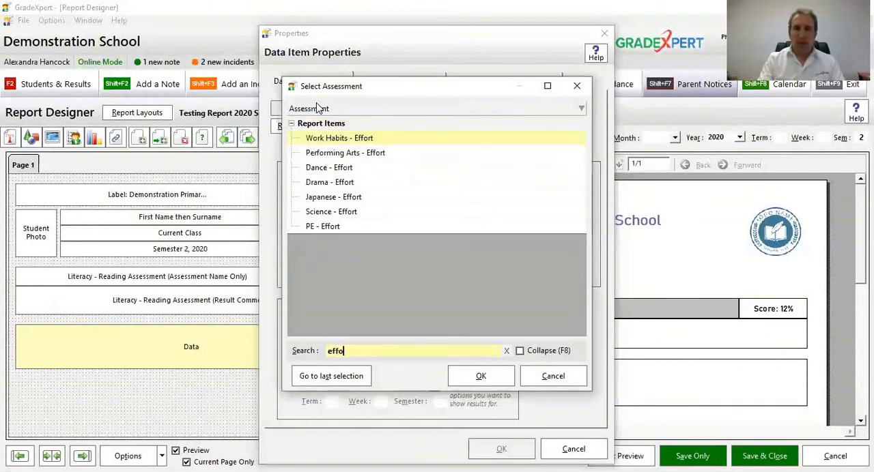
{"action": "left_click", "coordinate": [354, 142]}
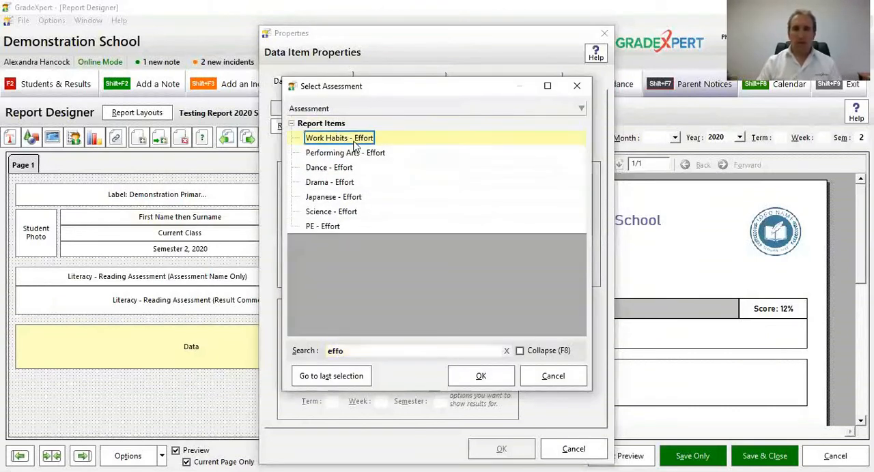
{"action": "left_click", "coordinate": [464, 383]}
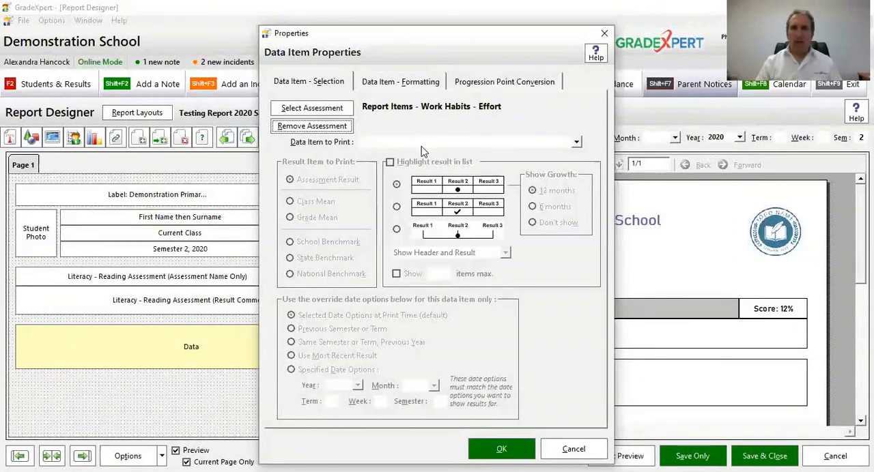
Step: Set the Effort item's data item to print to Result Type 1 - Progress (Progress)
{"action": "left_click", "coordinate": [451, 143]}
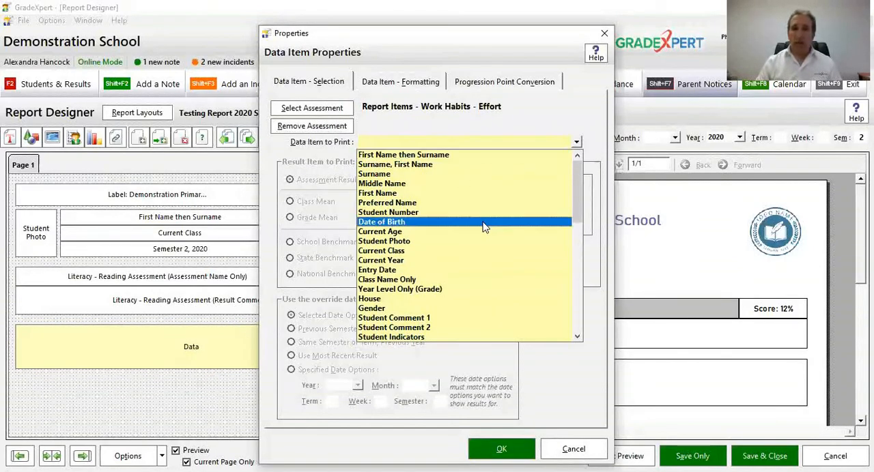
{"action": "scroll", "coordinate": [484, 226], "scroll_direction": "down", "scroll_amount": 5}
{"action": "scroll", "coordinate": [484, 227], "scroll_direction": "down", "scroll_amount": 3}
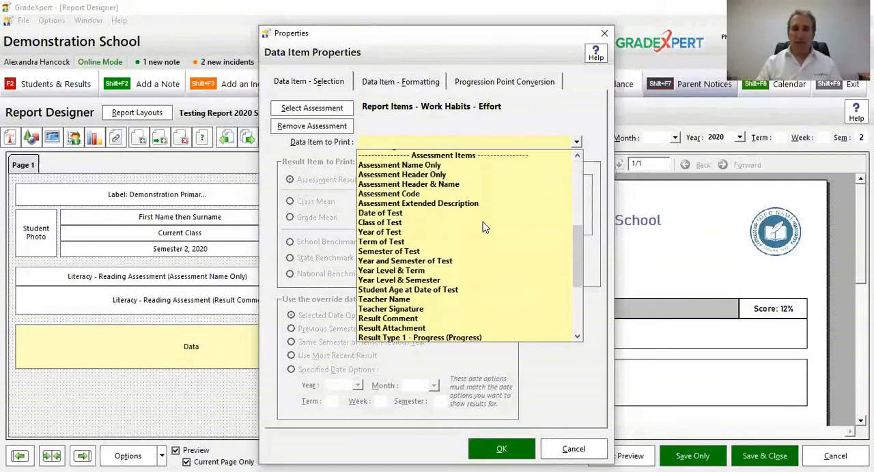
{"action": "scroll", "coordinate": [484, 226], "scroll_direction": "down", "scroll_amount": 1}
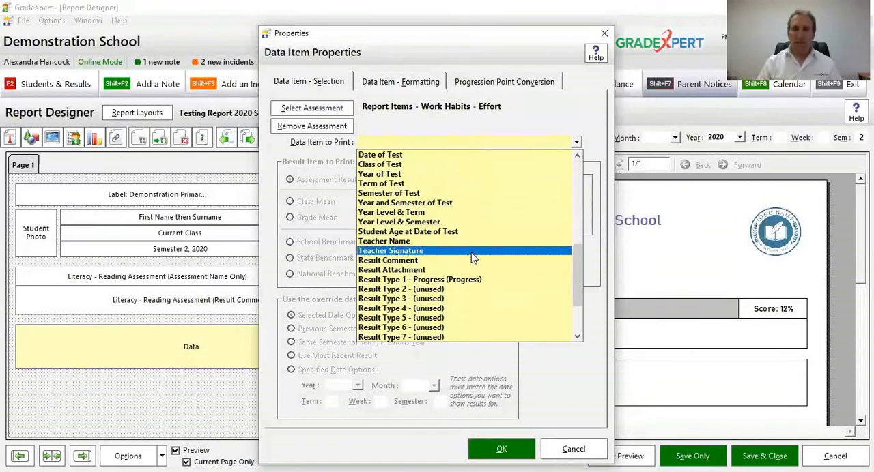
{"action": "left_click", "coordinate": [463, 281]}
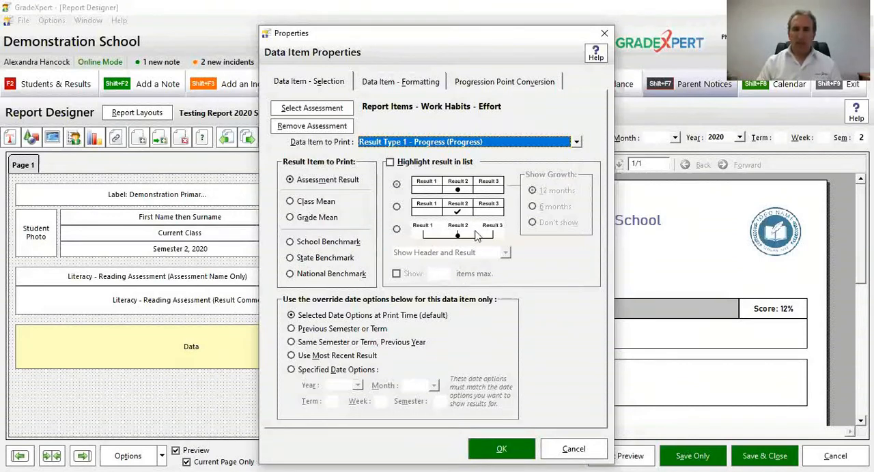
{"action": "left_click", "coordinate": [529, 145]}
{"action": "left_click", "coordinate": [530, 145]}
Step: Enable Highlight result in list with the boxed tick style, keep Show Header and Result, and apply the Effort item's properties
{"action": "left_click", "coordinate": [469, 164]}
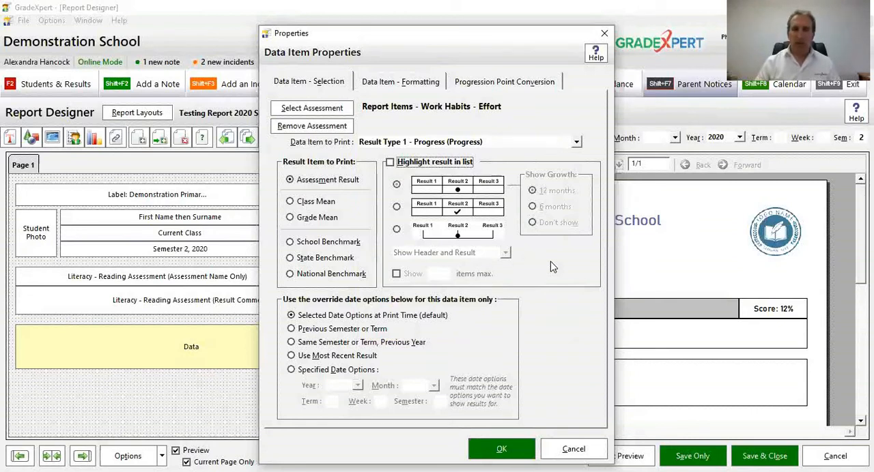
{"action": "left_click", "coordinate": [450, 168]}
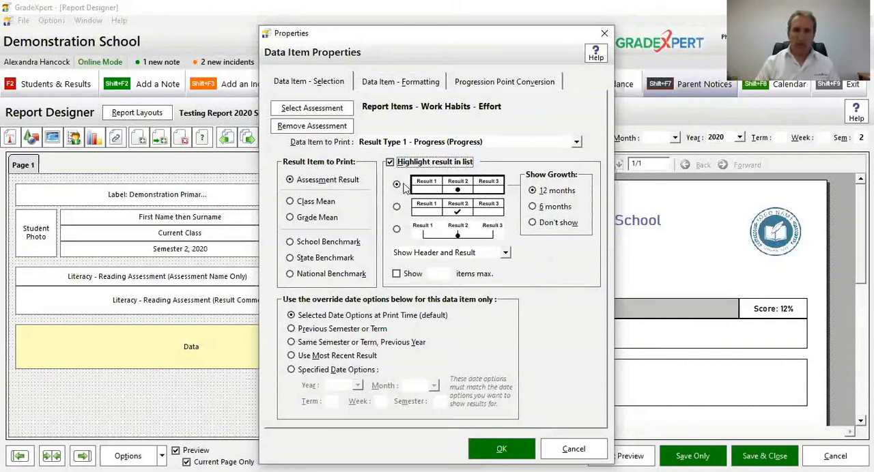
{"action": "left_click", "coordinate": [396, 207]}
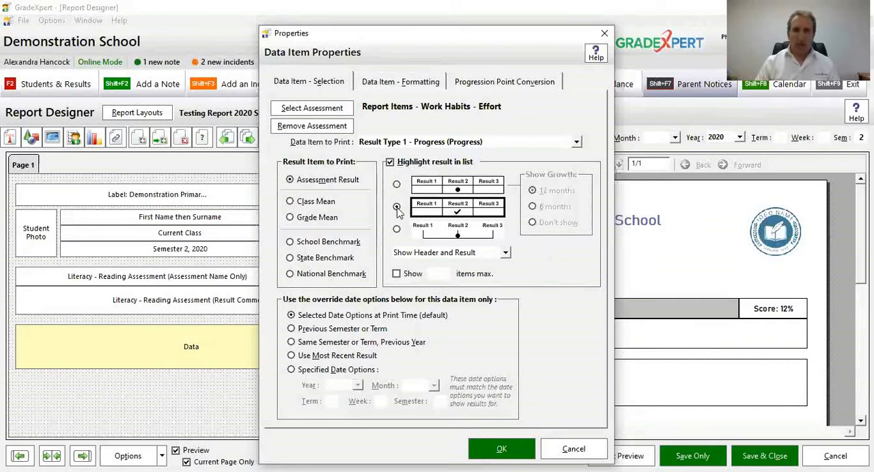
{"action": "left_click", "coordinate": [452, 252]}
{"action": "left_click", "coordinate": [458, 257]}
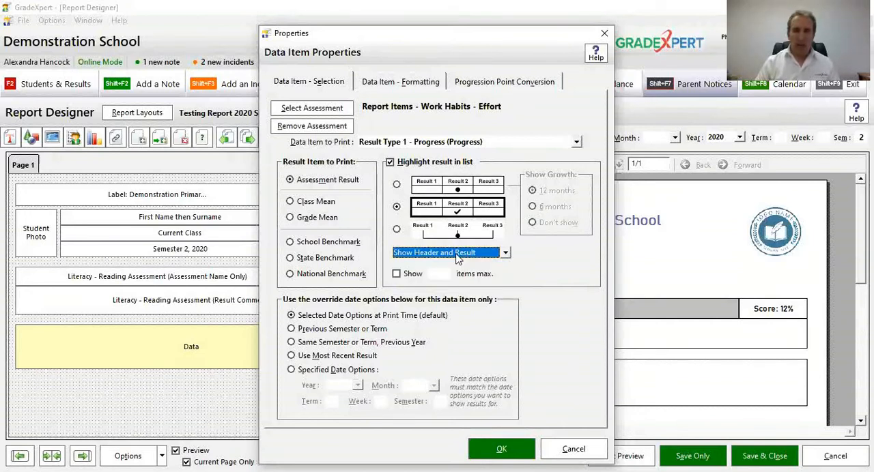
{"action": "left_click", "coordinate": [513, 454]}
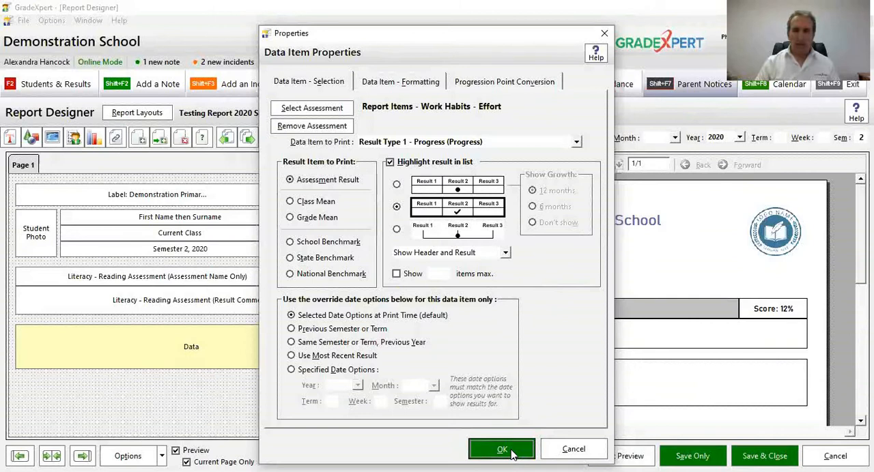
Step: Narrow the Effort ticked-list item from its left edge to leave label space, and reduce its height slightly
{"action": "scroll", "coordinate": [607, 295], "scroll_direction": "down", "scroll_amount": 3}
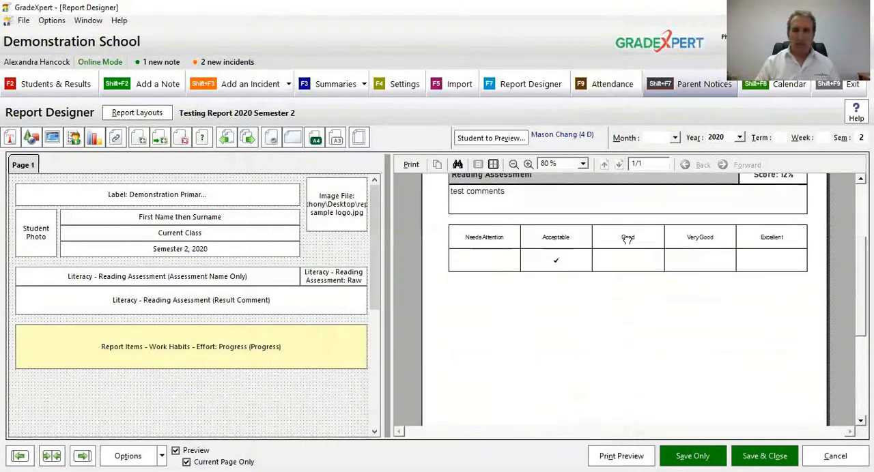
{"action": "left_click", "coordinate": [529, 166]}
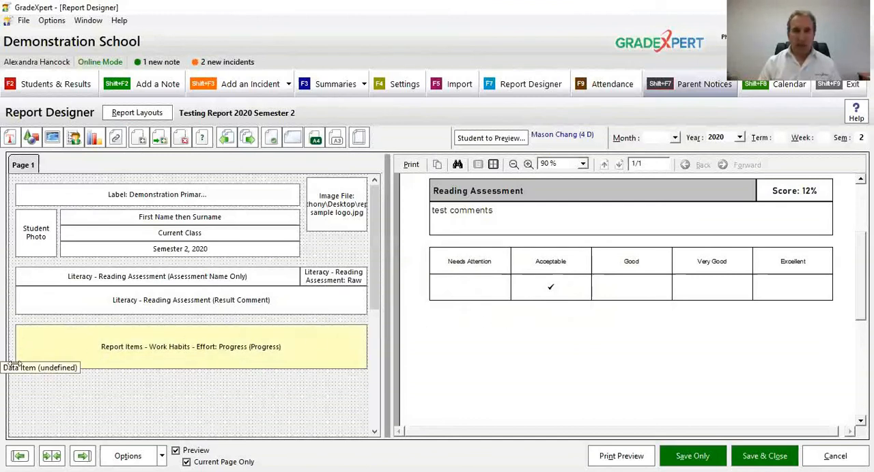
{"action": "left_click_drag", "start_coordinate": [17, 353], "coordinate": [92, 360]}
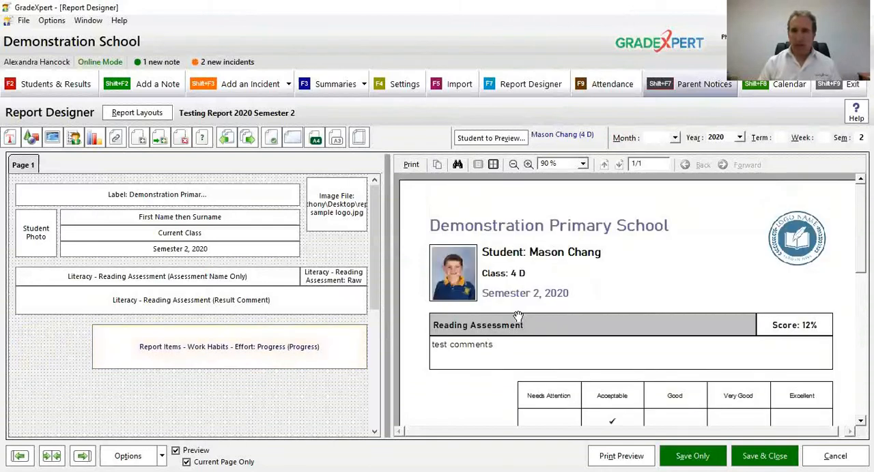
{"action": "left_click", "coordinate": [514, 164]}
{"action": "left_click_drag", "start_coordinate": [283, 368], "coordinate": [284, 359]}
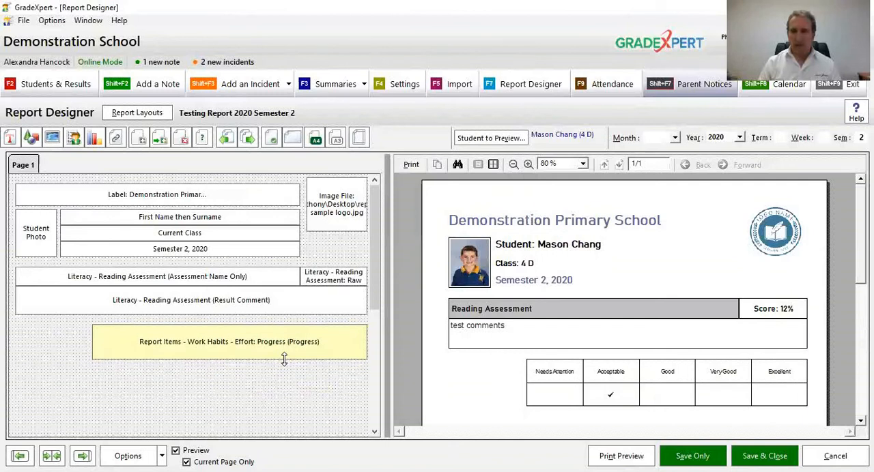
Step: Duplicate the Effort item, align the copy with the left margin on the same row, and shrink it to fill the gap beside the list
{"action": "right_click", "coordinate": [232, 348]}
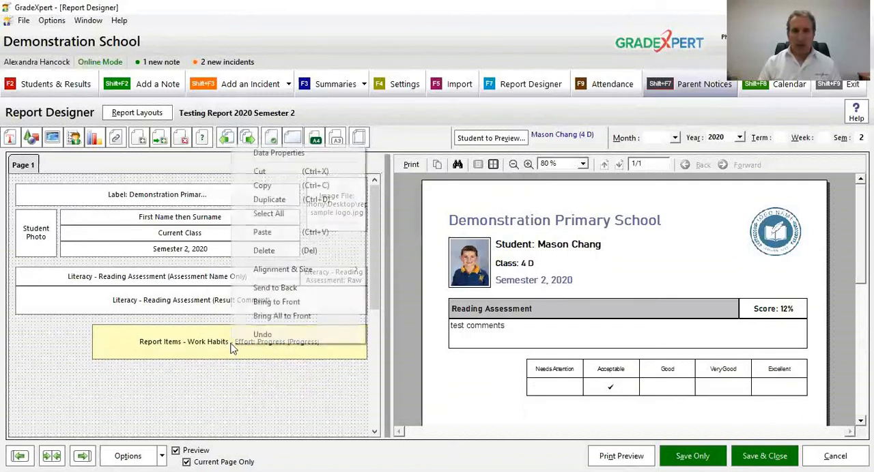
{"action": "left_click", "coordinate": [271, 199]}
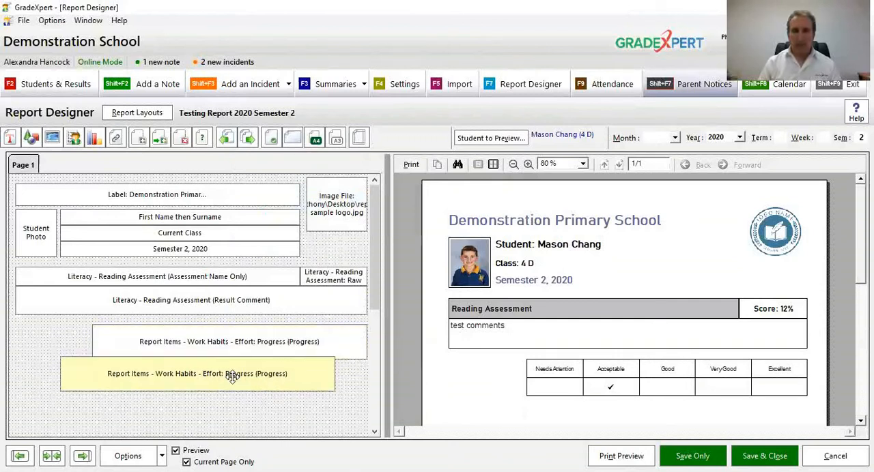
{"action": "left_click_drag", "start_coordinate": [232, 377], "coordinate": [211, 343]}
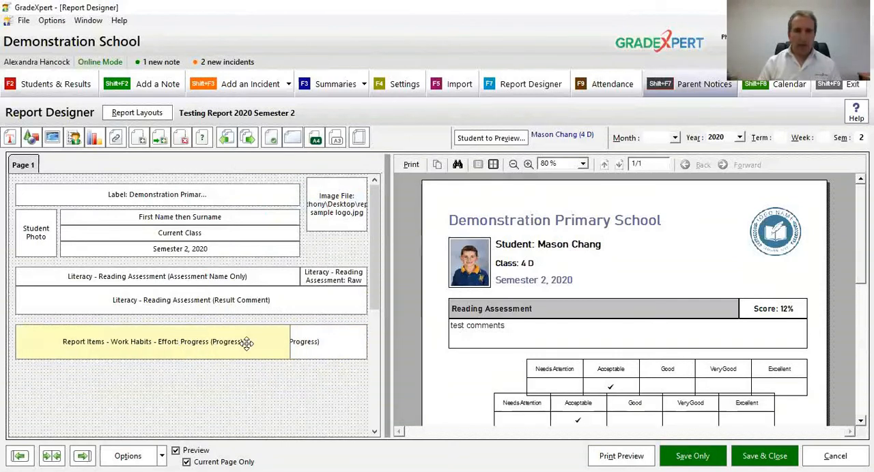
{"action": "left_click_drag", "start_coordinate": [283, 342], "coordinate": [95, 346]}
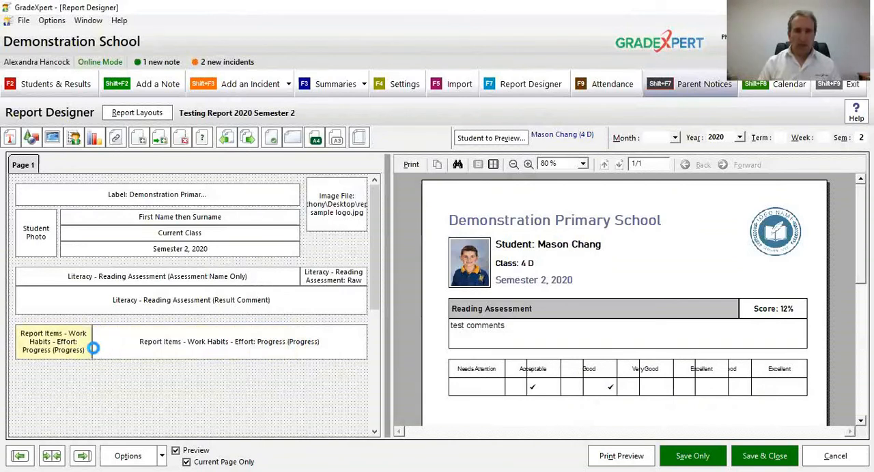
Step: Set the small left-hand Effort item's data item to print to Assessment Name Only
{"action": "left_click", "coordinate": [527, 166]}
{"action": "scroll", "coordinate": [591, 248], "scroll_direction": "down", "scroll_amount": 3}
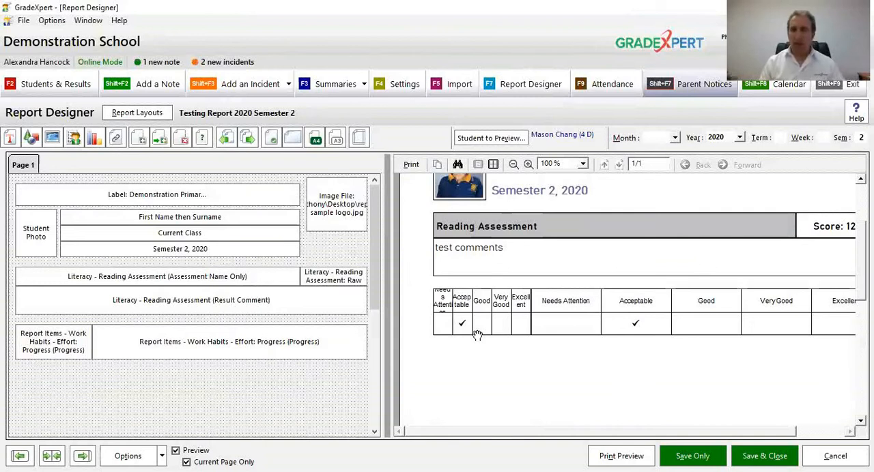
{"action": "double_click", "coordinate": [50, 347]}
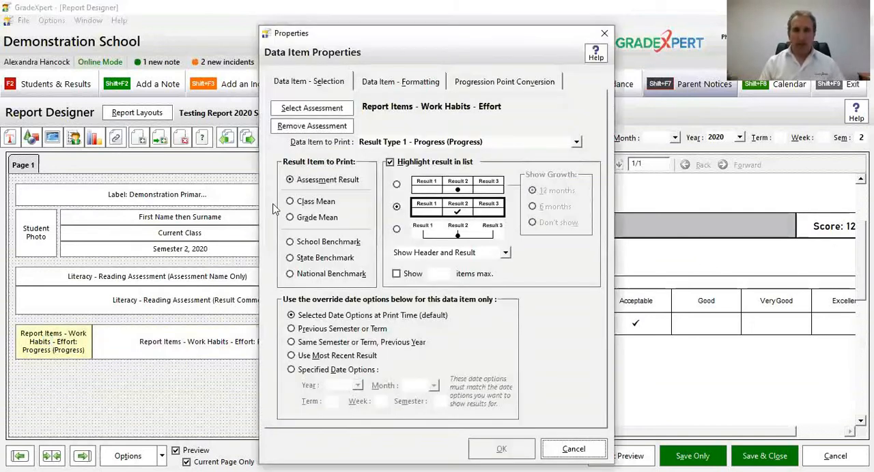
{"action": "left_click", "coordinate": [505, 142]}
{"action": "left_click_drag", "start_coordinate": [574, 297], "coordinate": [579, 244]}
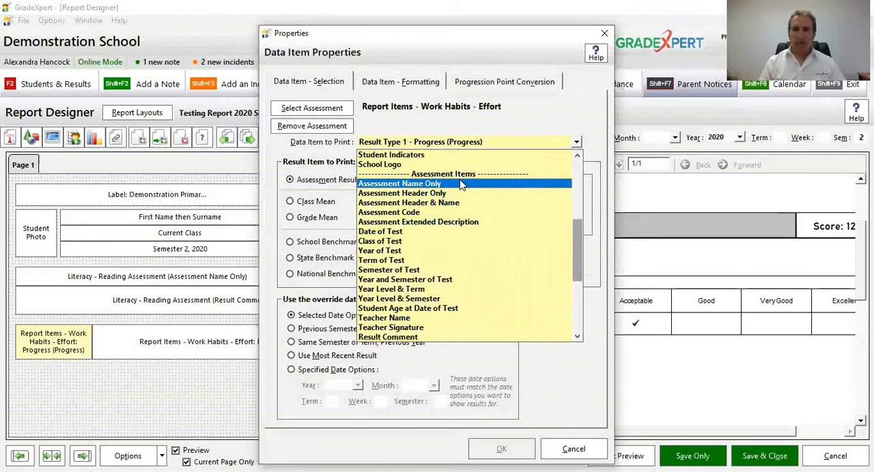
{"action": "left_click", "coordinate": [454, 205]}
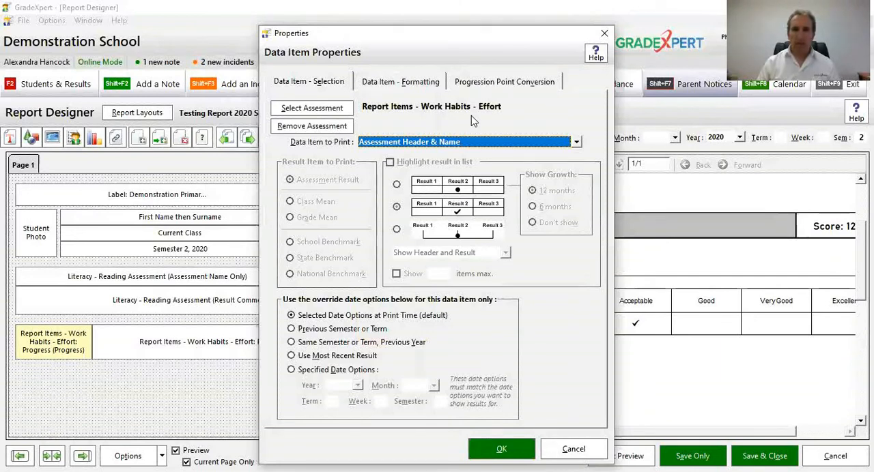
{"action": "left_click", "coordinate": [439, 142]}
{"action": "scroll", "coordinate": [439, 146], "scroll_direction": "up", "scroll_amount": 1}
{"action": "scroll", "coordinate": [439, 146], "scroll_direction": "up", "scroll_amount": 1}
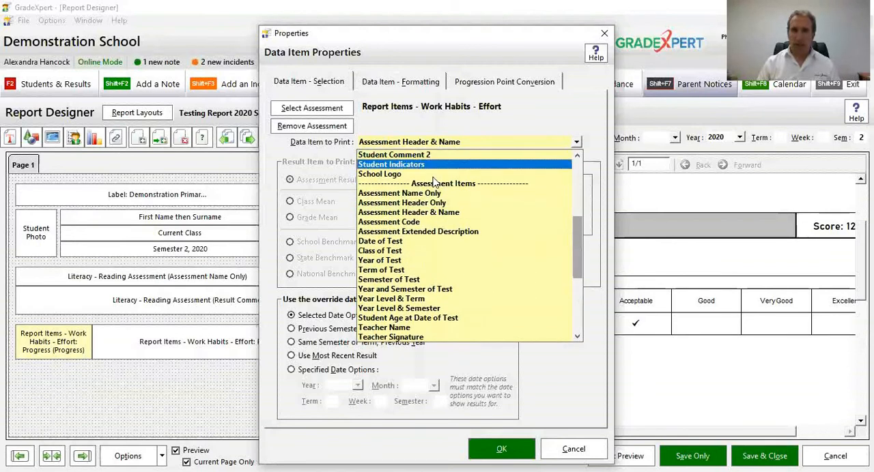
{"action": "left_click", "coordinate": [432, 194]}
Step: Format the Effort name item's text as Bahnschrift Light, size 11, bold
{"action": "left_click", "coordinate": [437, 86]}
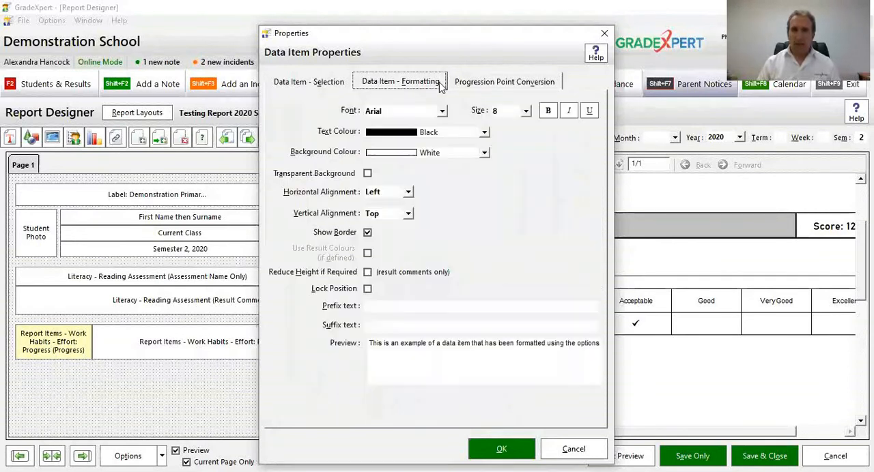
{"action": "left_click", "coordinate": [427, 113]}
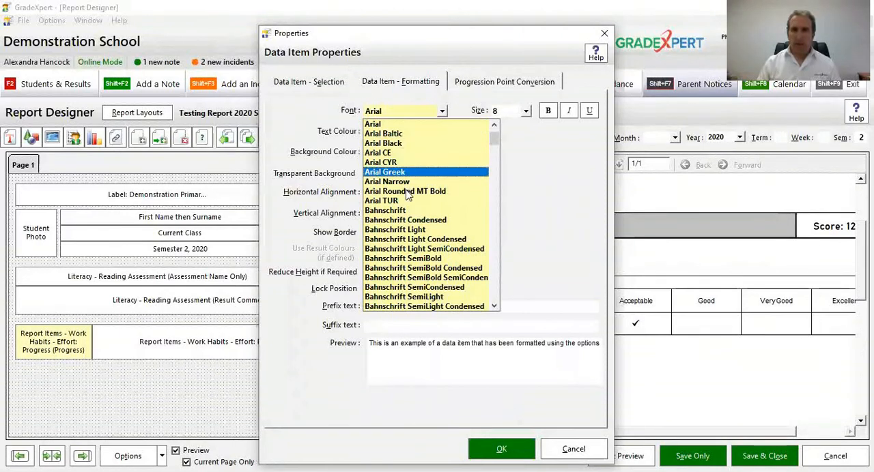
{"action": "left_click", "coordinate": [410, 231]}
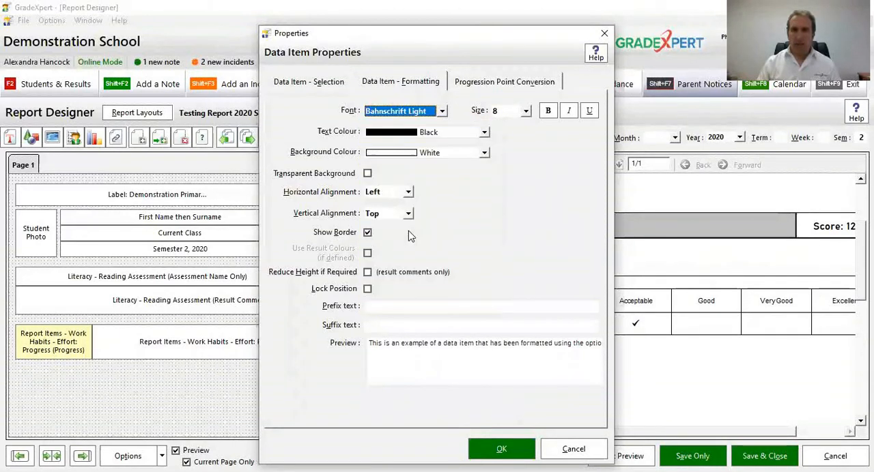
{"action": "left_click", "coordinate": [514, 111]}
{"action": "left_click", "coordinate": [515, 153]}
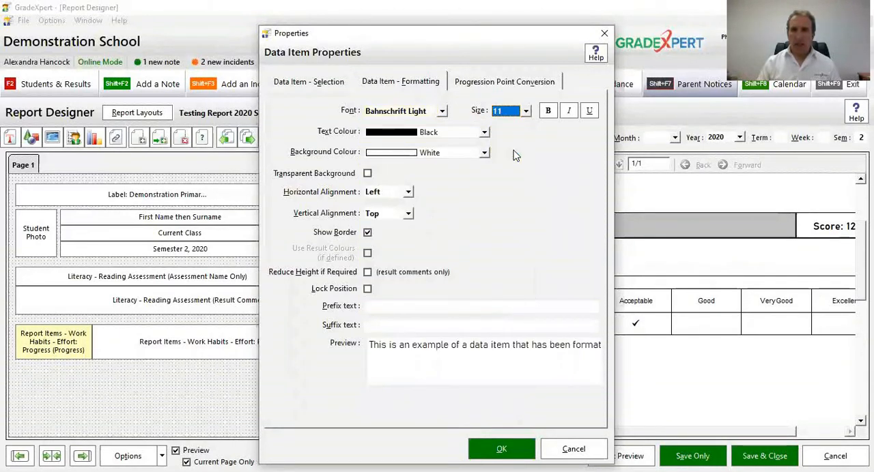
{"action": "left_click", "coordinate": [547, 111]}
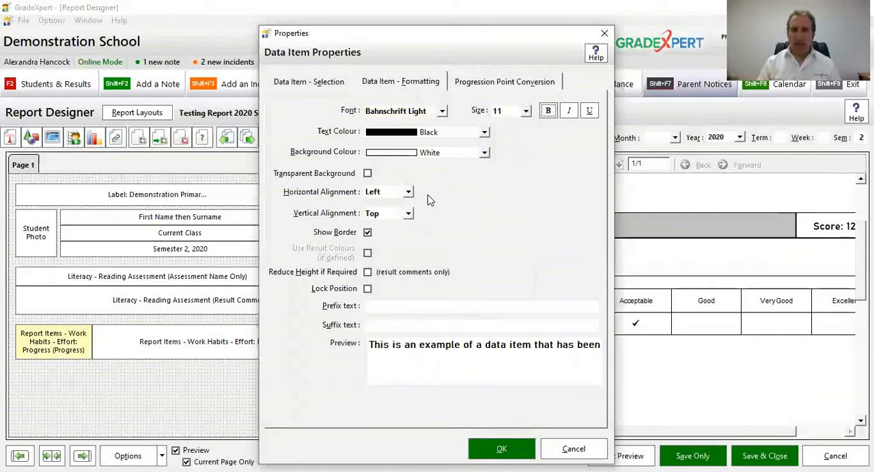
Step: Give the Effort name item Center vertical alignment and a Silver background, and apply its properties
{"action": "left_click", "coordinate": [390, 214]}
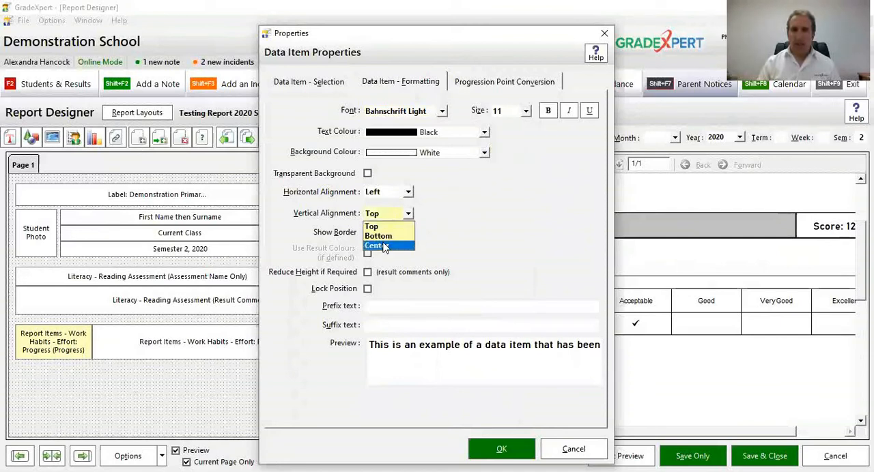
{"action": "left_click", "coordinate": [384, 247]}
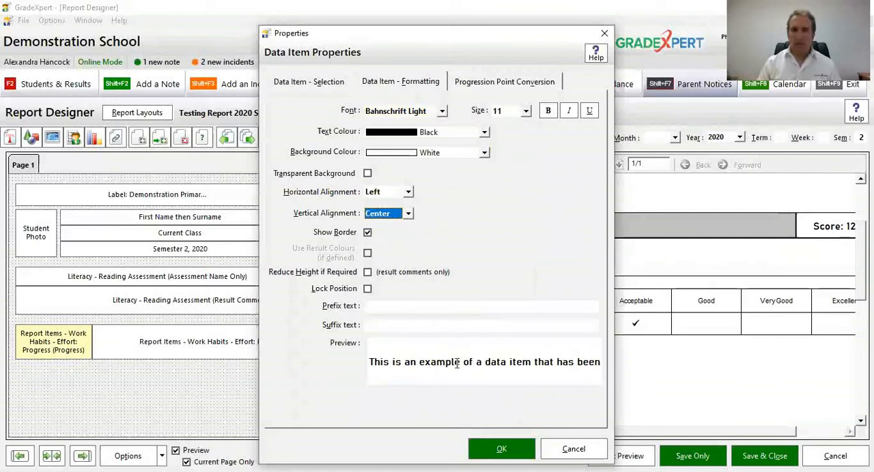
{"action": "left_click", "coordinate": [481, 153]}
{"action": "left_click_drag", "start_coordinate": [486, 236], "coordinate": [484, 189]}
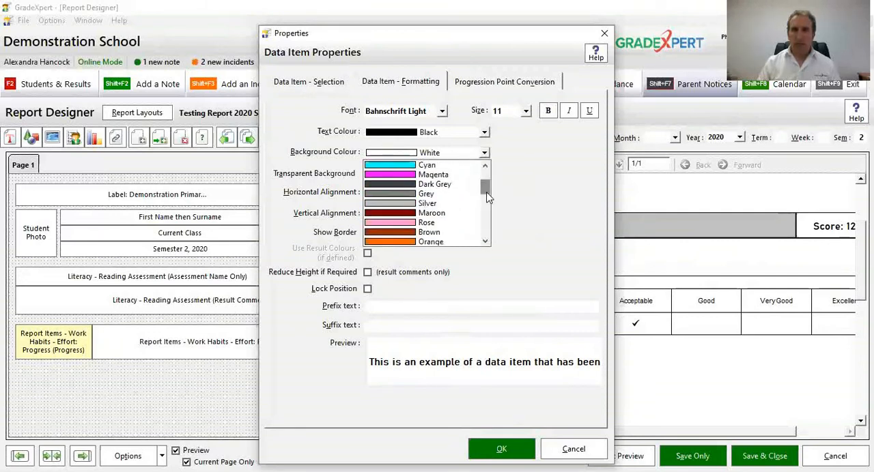
{"action": "left_click", "coordinate": [447, 205]}
{"action": "left_click", "coordinate": [490, 448]}
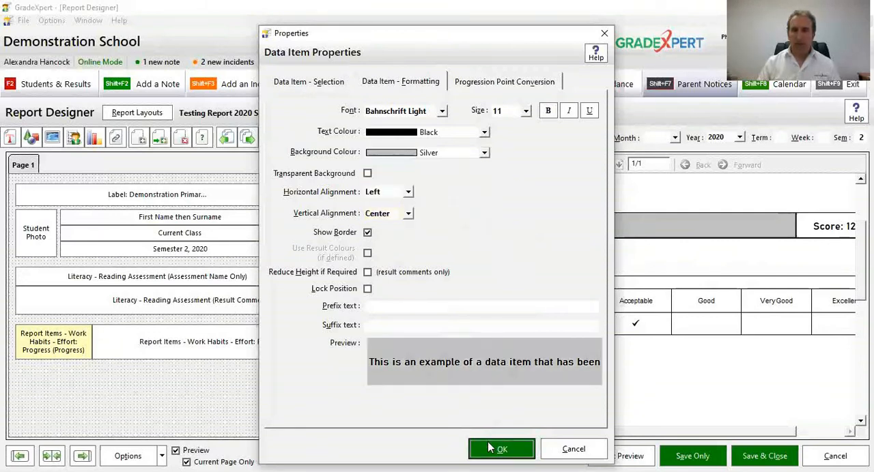
{"action": "left_click", "coordinate": [492, 448]}
Step: Widen the Effort name item just enough to fit its text on one line, and resize the ticked list to meet its edge
{"action": "scroll", "coordinate": [570, 228], "scroll_direction": "down", "scroll_amount": 1}
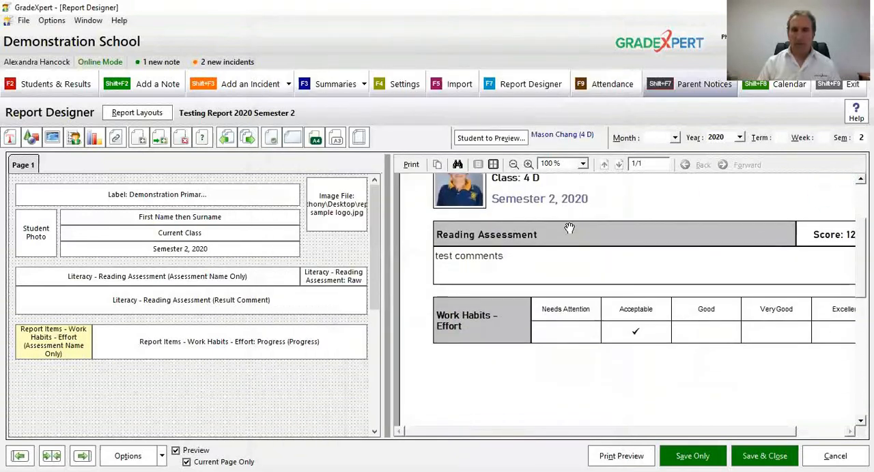
{"action": "left_click", "coordinate": [514, 164]}
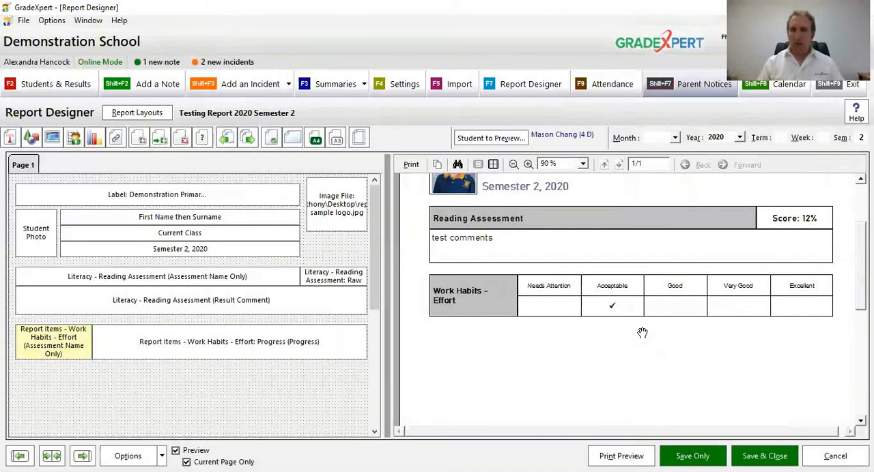
{"action": "left_click", "coordinate": [172, 343]}
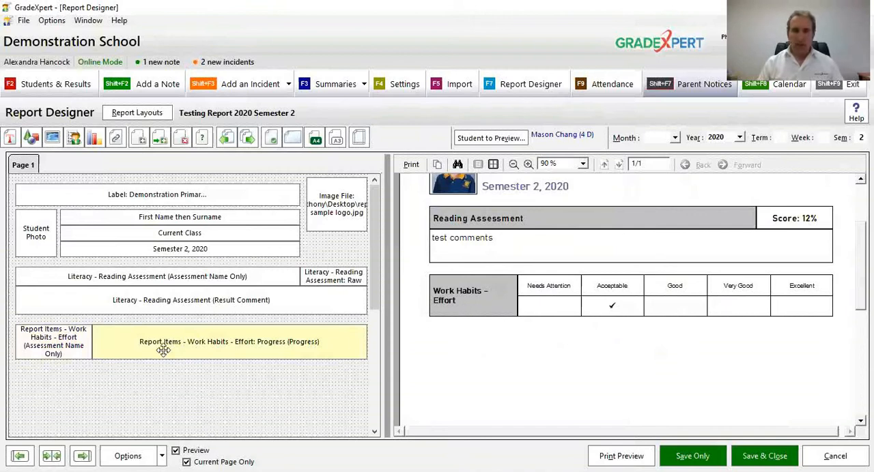
{"action": "left_click_drag", "start_coordinate": [93, 347], "coordinate": [129, 352]}
{"action": "left_click", "coordinate": [88, 326]}
{"action": "left_click_drag", "start_coordinate": [90, 340], "coordinate": [128, 342]}
{"action": "scroll", "coordinate": [567, 349], "scroll_direction": "down", "scroll_amount": 2}
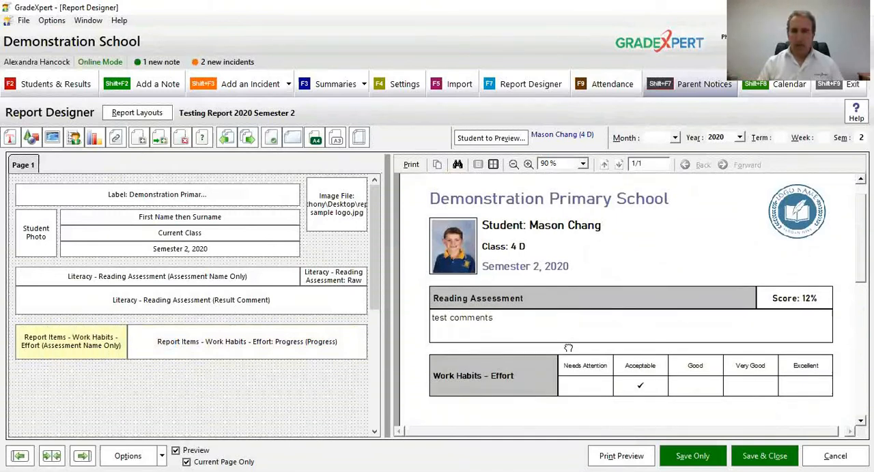
{"action": "left_click_drag", "start_coordinate": [126, 345], "coordinate": [107, 351]}
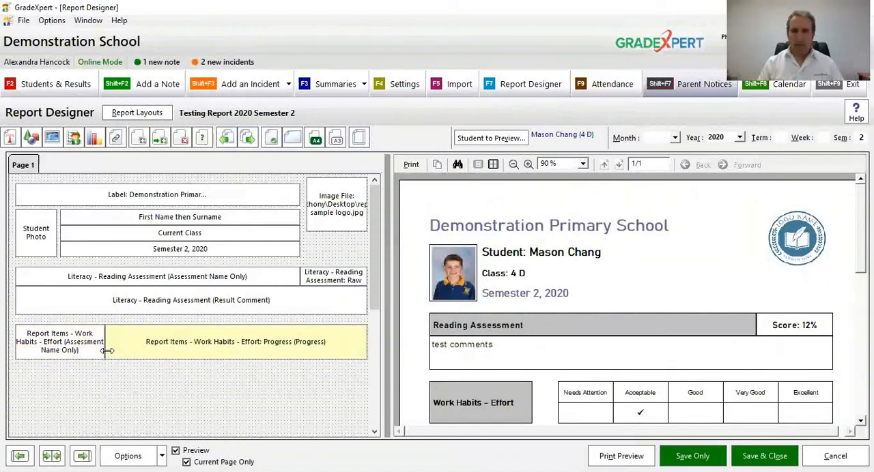
{"action": "scroll", "coordinate": [481, 327], "scroll_direction": "down", "scroll_amount": 2}
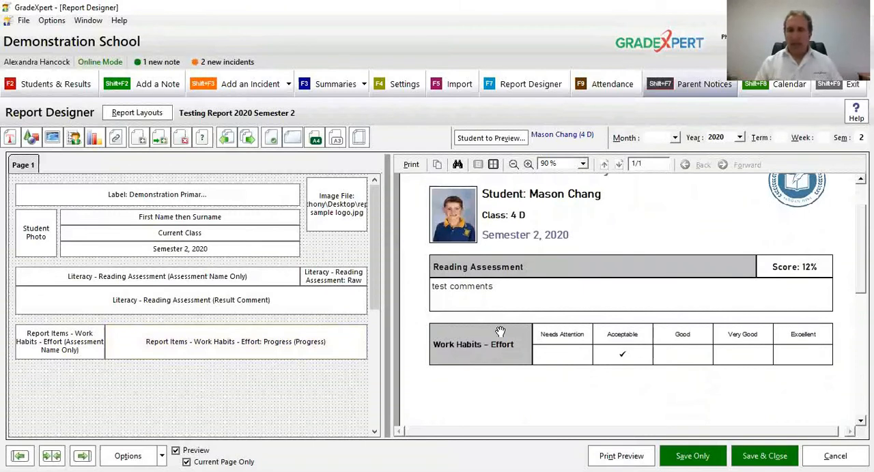
Step: Change the Effort ticked list's font to Bahnschrift Light, apply it, and check the row in the report preview
{"action": "left_click", "coordinate": [529, 165]}
{"action": "left_click", "coordinate": [529, 165]}
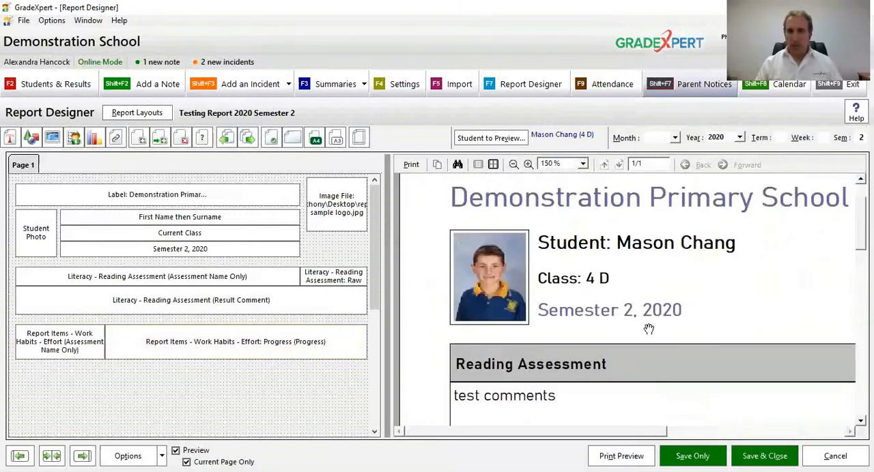
{"action": "left_click_drag", "start_coordinate": [649, 329], "coordinate": [570, 185]}
{"action": "left_click_drag", "start_coordinate": [647, 346], "coordinate": [632, 304]}
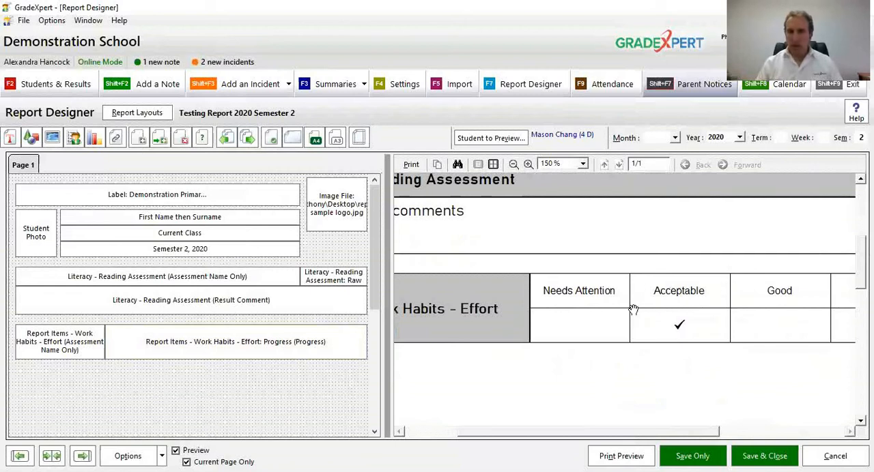
{"action": "left_click", "coordinate": [335, 345]}
{"action": "double_click", "coordinate": [335, 347]}
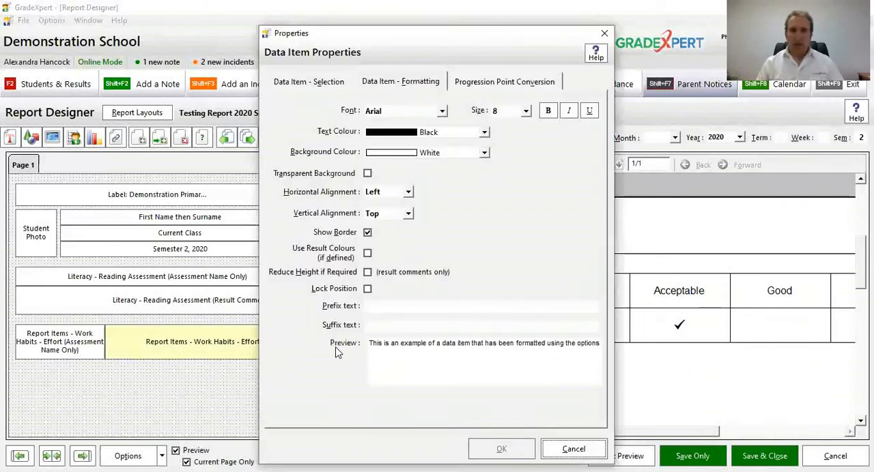
{"action": "left_click", "coordinate": [408, 111]}
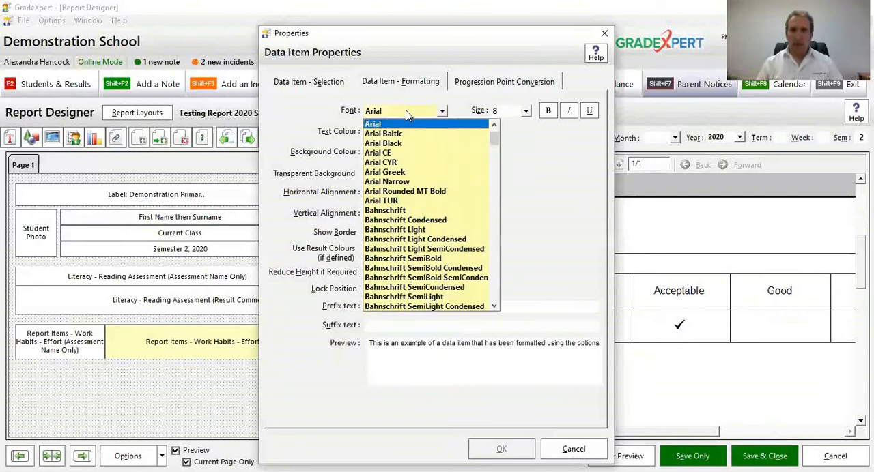
{"action": "left_click", "coordinate": [409, 229]}
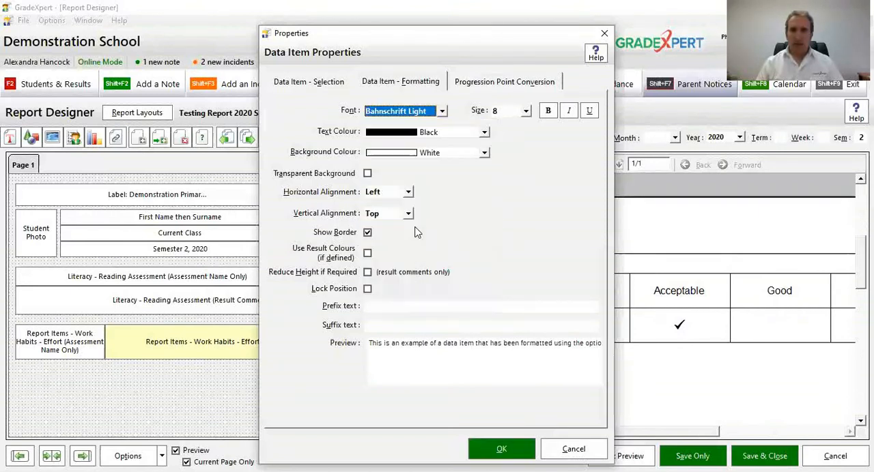
{"action": "left_click", "coordinate": [499, 450]}
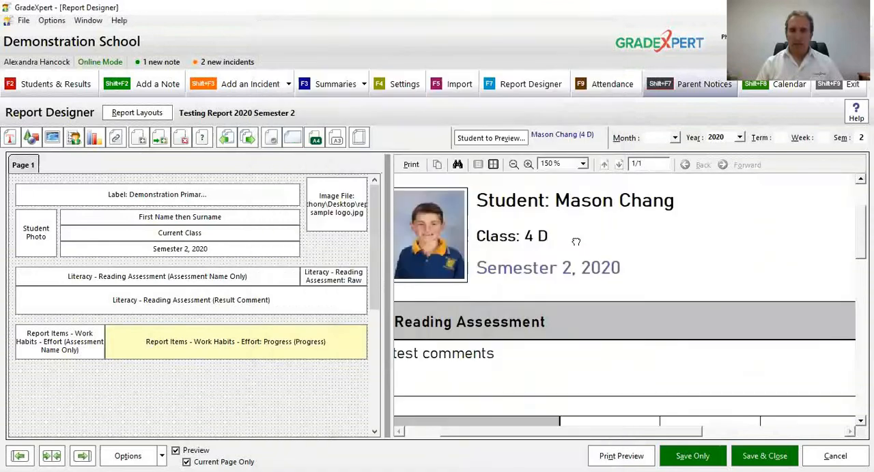
{"action": "left_click_drag", "start_coordinate": [679, 409], "coordinate": [571, 259]}
{"action": "left_click", "coordinate": [513, 164]}
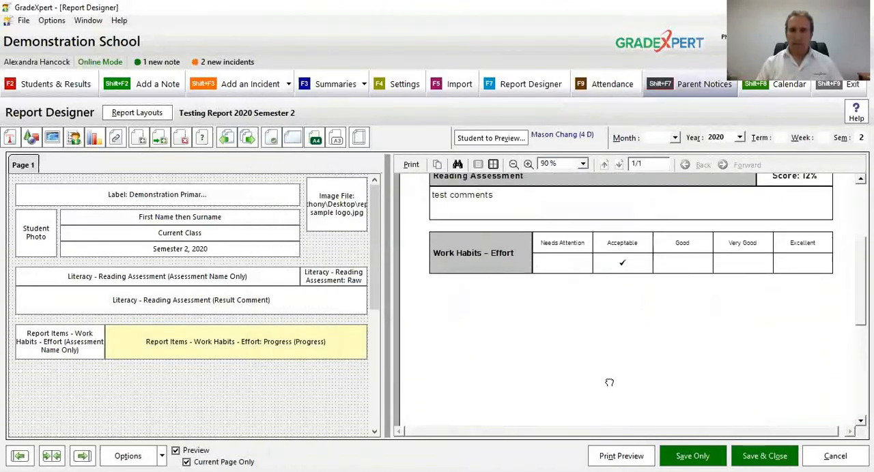
Step: Save the report layout and review the page in the full print preview
{"action": "left_click_drag", "start_coordinate": [621, 369], "coordinate": [621, 396]}
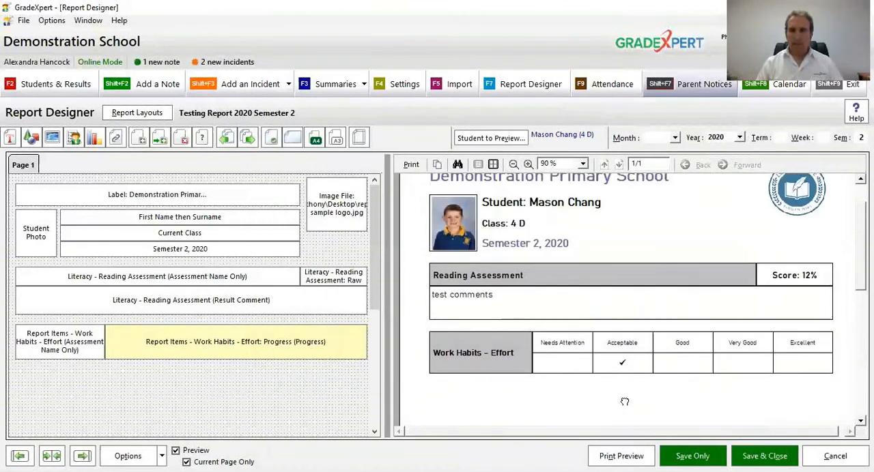
{"action": "left_click", "coordinate": [683, 455]}
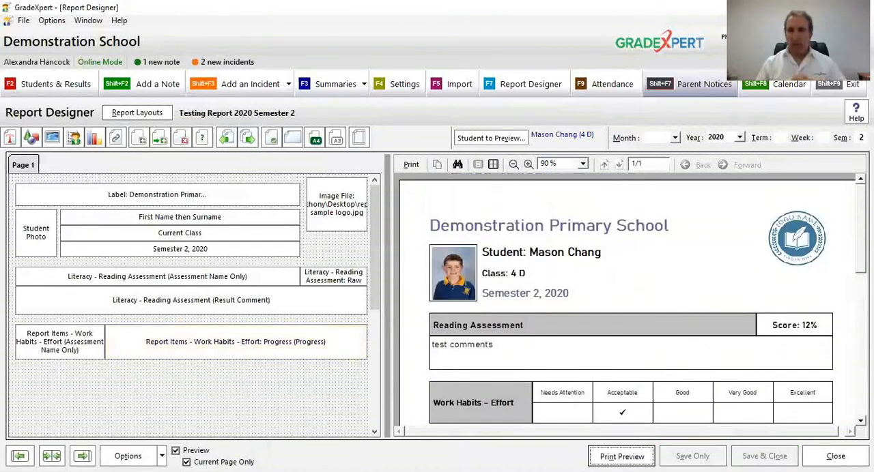
{"action": "left_click", "coordinate": [621, 456]}
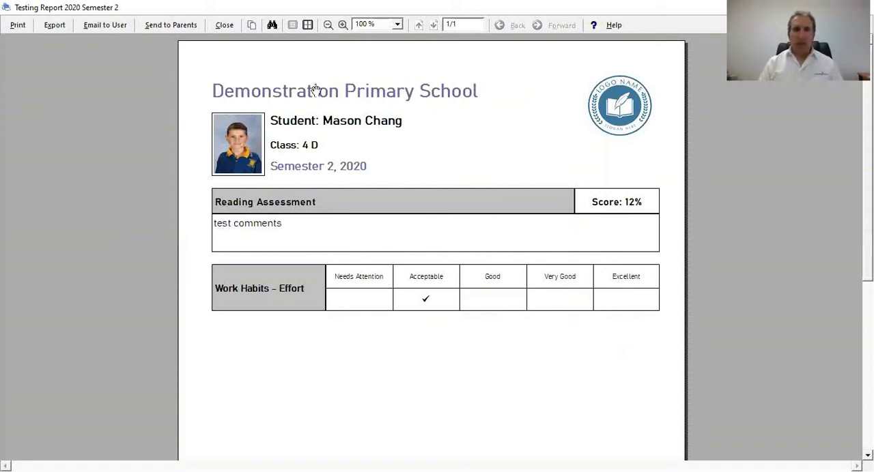
{"action": "left_click", "coordinate": [226, 31]}
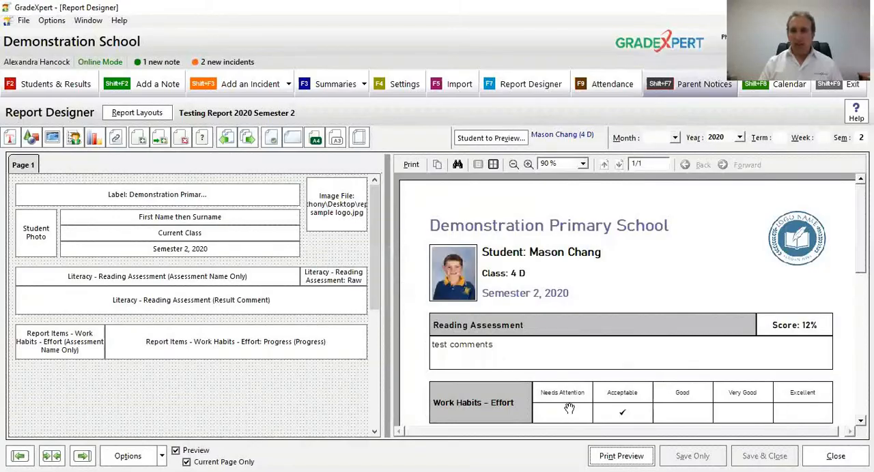
Step: Enable Use Result Colours for the Work Habits - Effort ticked list, apply it, and check the row in the report preview
{"action": "left_click", "coordinate": [318, 342]}
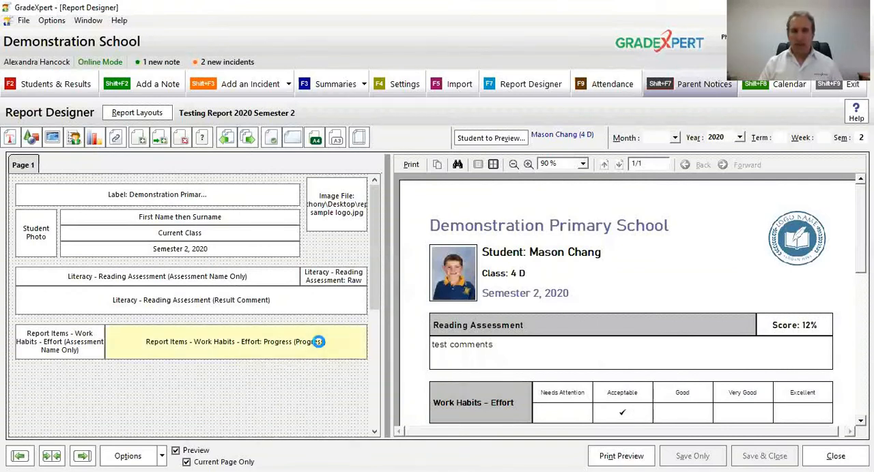
{"action": "double_click", "coordinate": [319, 342]}
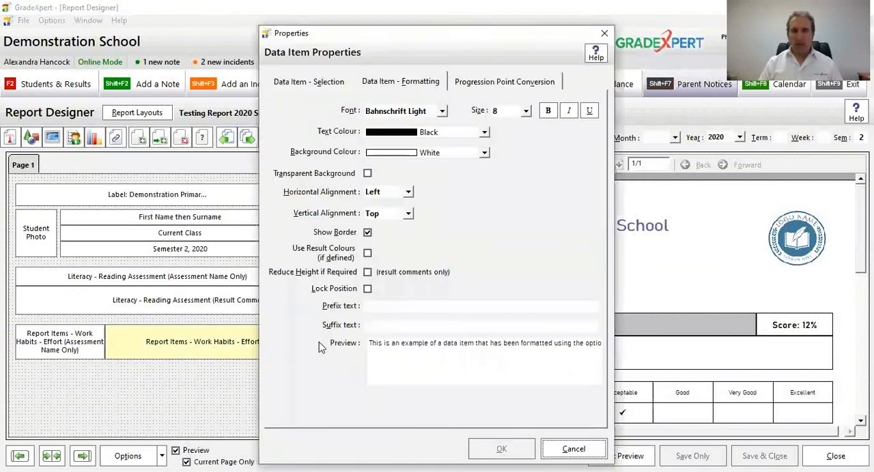
{"action": "left_click", "coordinate": [348, 257]}
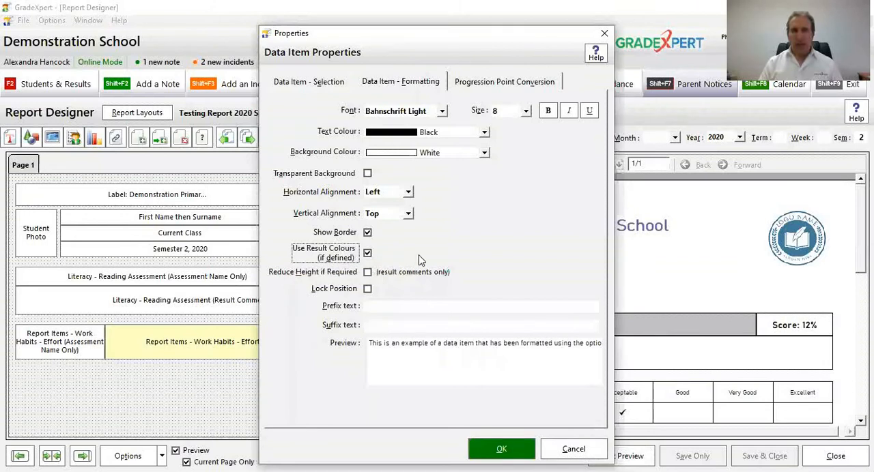
{"action": "left_click", "coordinate": [492, 452]}
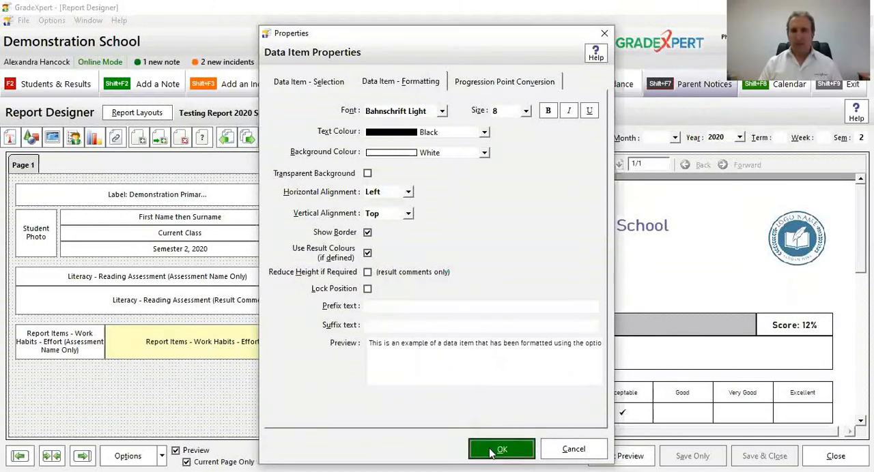
{"action": "scroll", "coordinate": [523, 372], "scroll_direction": "down", "scroll_amount": 2}
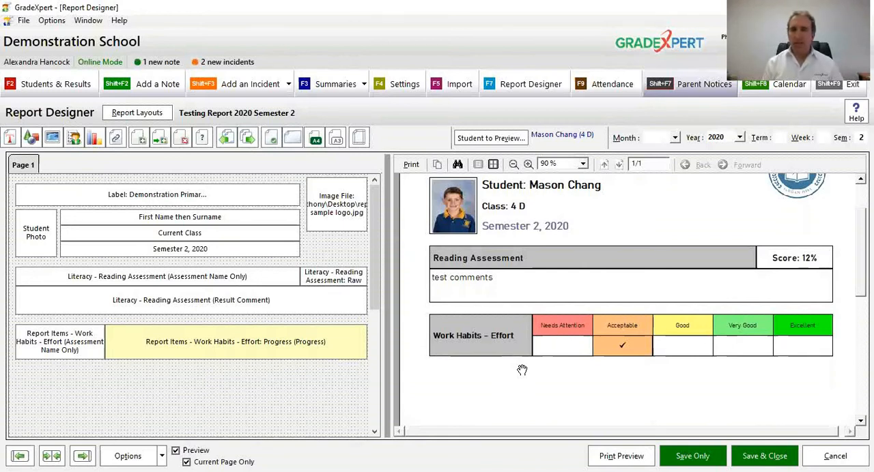
{"action": "left_click", "coordinate": [297, 389]}
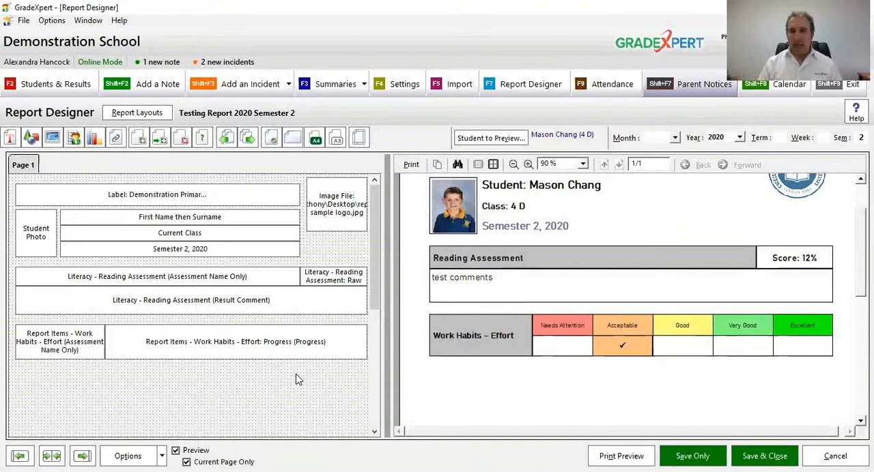
Step: Duplicate the Effort name item and ticked list together, placing the copies as a second row just below the originals
{"action": "left_click", "coordinate": [84, 348]}
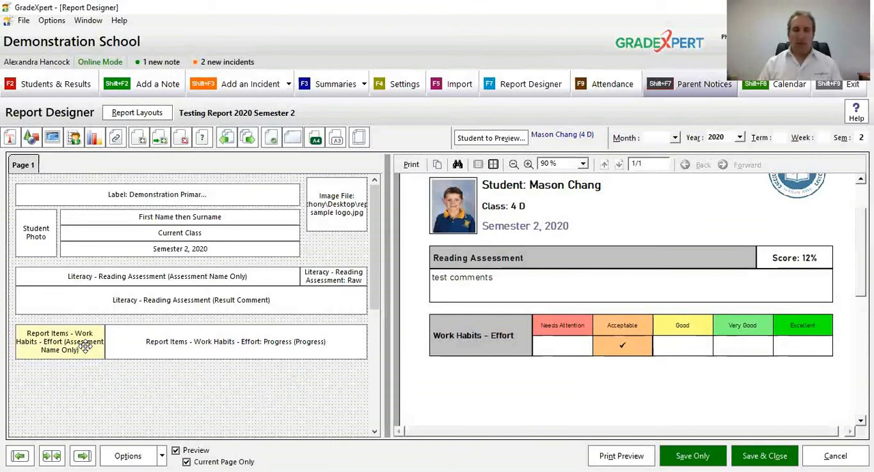
{"action": "left_click", "coordinate": [131, 350], "text": "shift"}
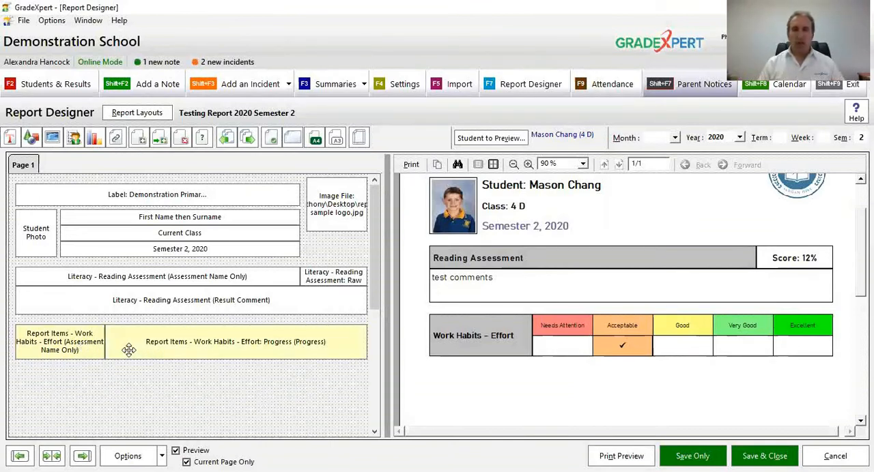
{"action": "right_click", "coordinate": [223, 345]}
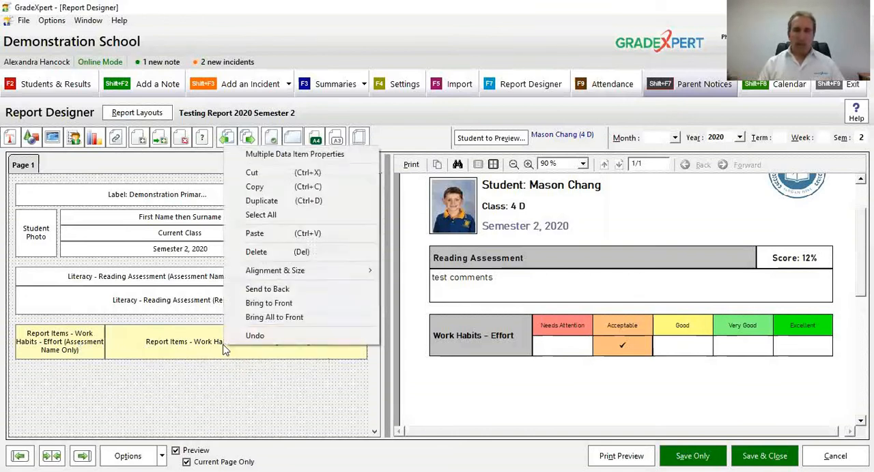
{"action": "left_click", "coordinate": [272, 202]}
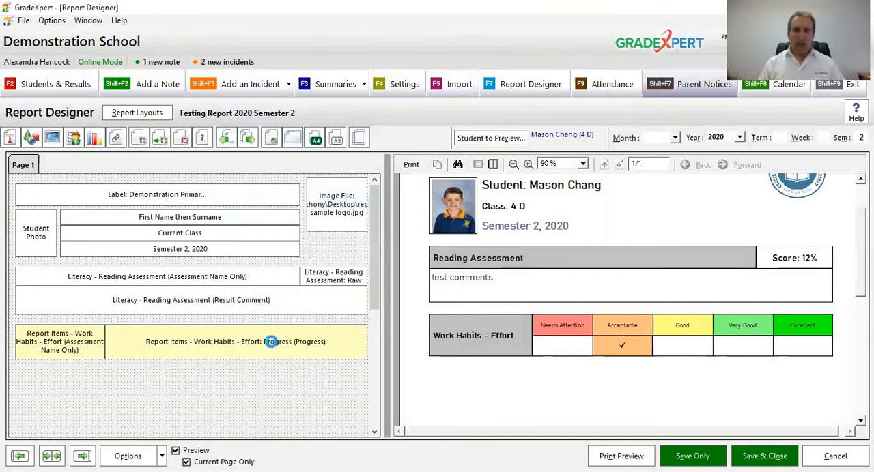
{"action": "left_click_drag", "start_coordinate": [269, 343], "coordinate": [279, 390]}
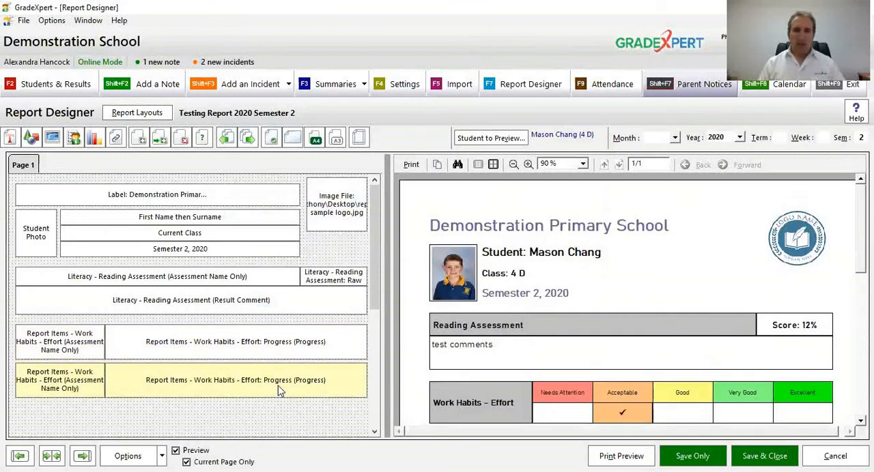
{"action": "left_click", "coordinate": [514, 164]}
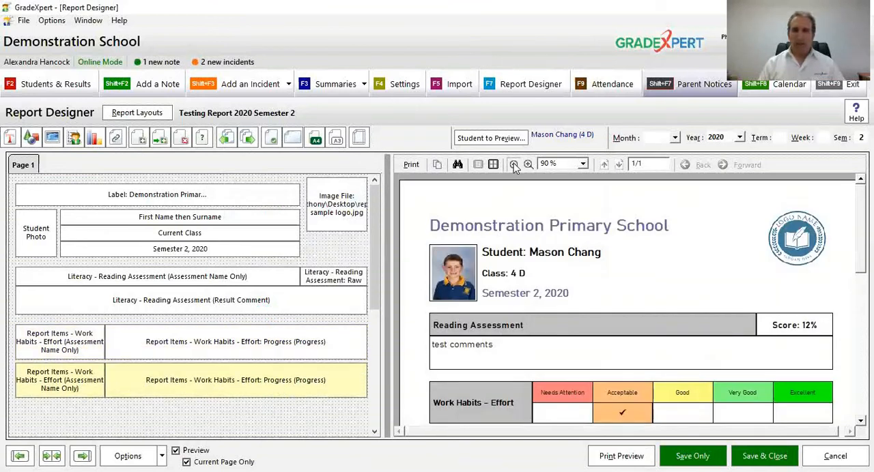
{"action": "left_click", "coordinate": [514, 165]}
{"action": "left_click", "coordinate": [513, 165]}
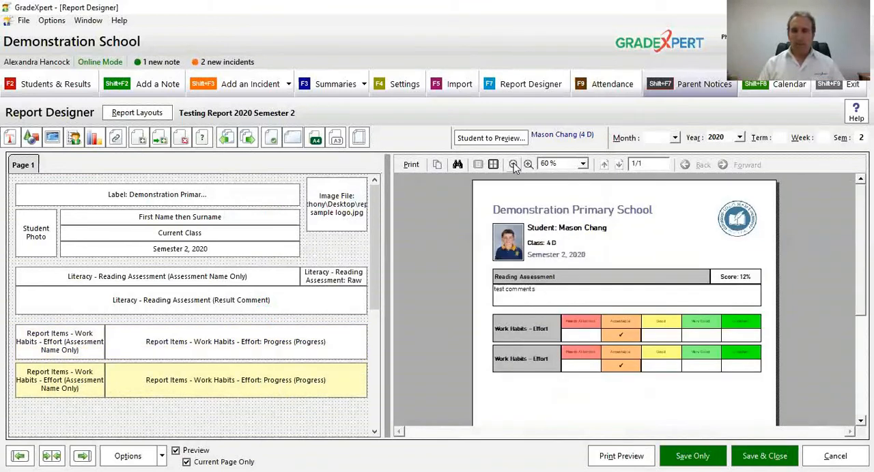
Step: Change the copied ticked list's assessment to Work Habits - Class Behaviour and apply it
{"action": "double_click", "coordinate": [251, 385]}
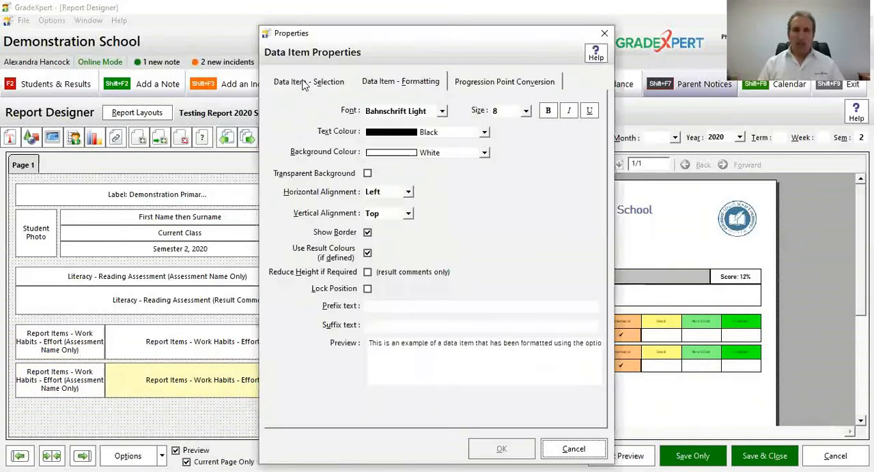
{"action": "left_click", "coordinate": [305, 83]}
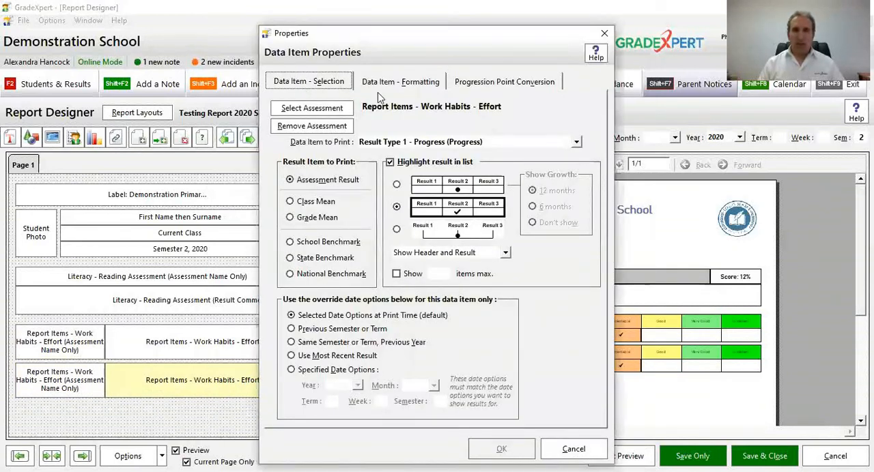
{"action": "left_click", "coordinate": [326, 114]}
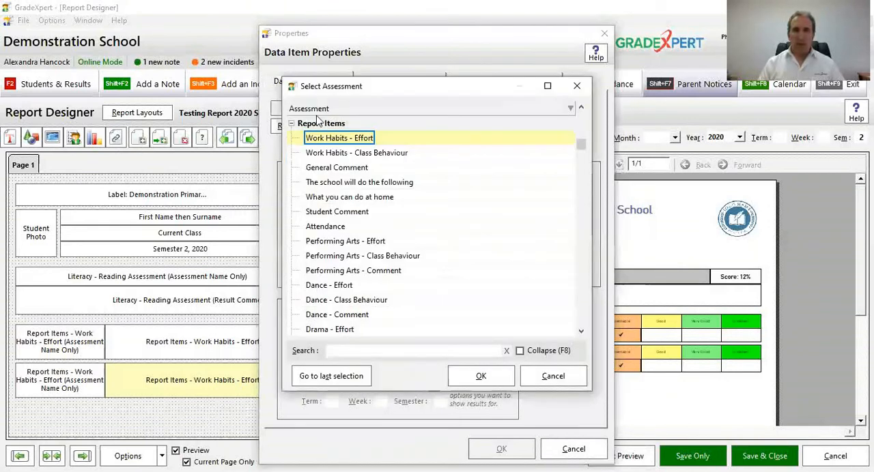
{"action": "left_click", "coordinate": [354, 156]}
{"action": "left_click", "coordinate": [475, 375]}
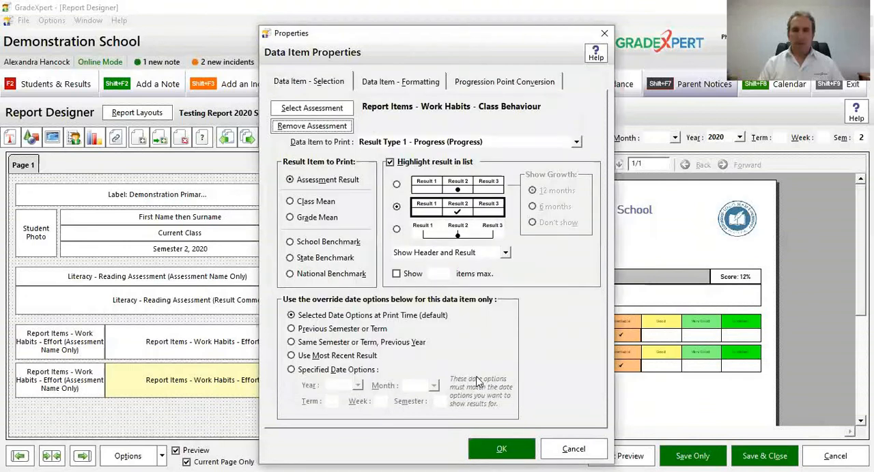
{"action": "left_click", "coordinate": [487, 452]}
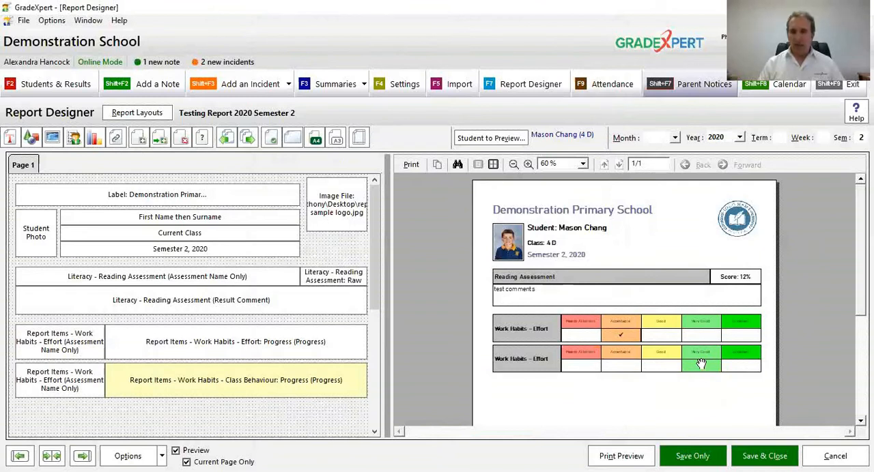
Step: Change the copied name item's assessment to Work Habits - Class Behaviour, and check both Work Habits rows in the full print preview
{"action": "left_click", "coordinate": [68, 385]}
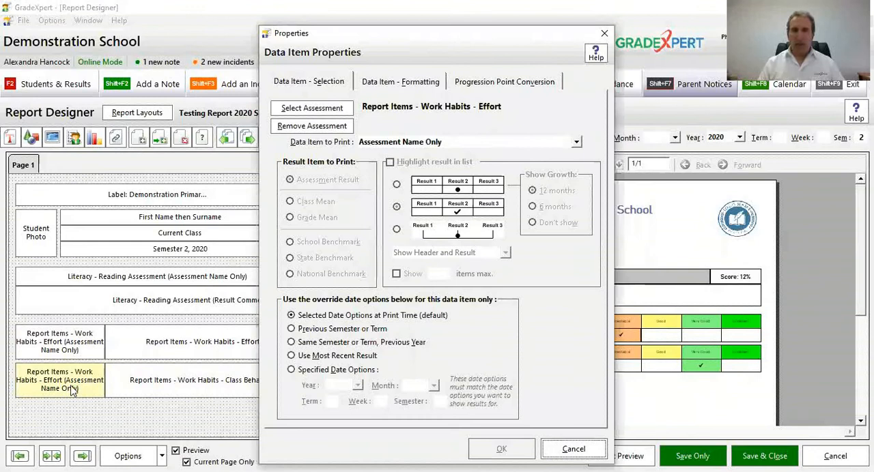
{"action": "left_click", "coordinate": [337, 115]}
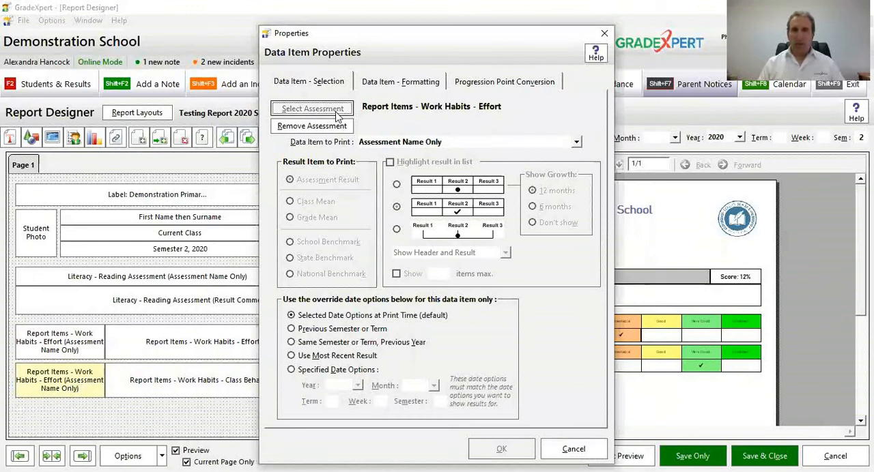
{"action": "left_click", "coordinate": [341, 152]}
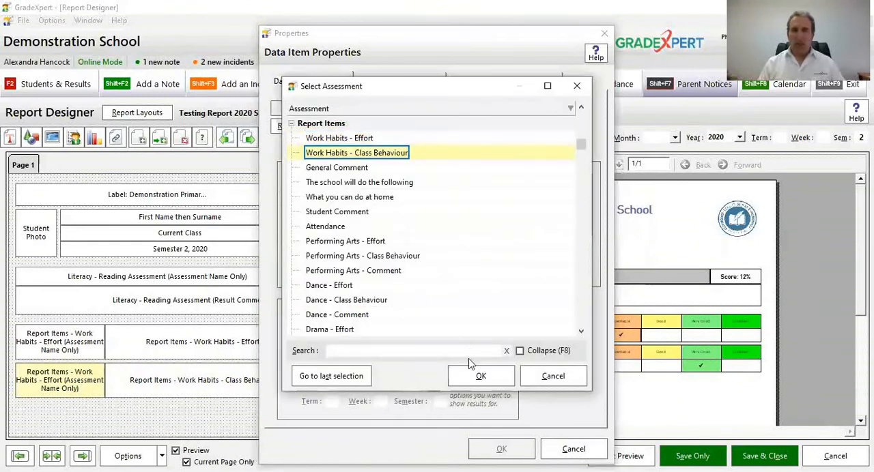
{"action": "left_click", "coordinate": [480, 378]}
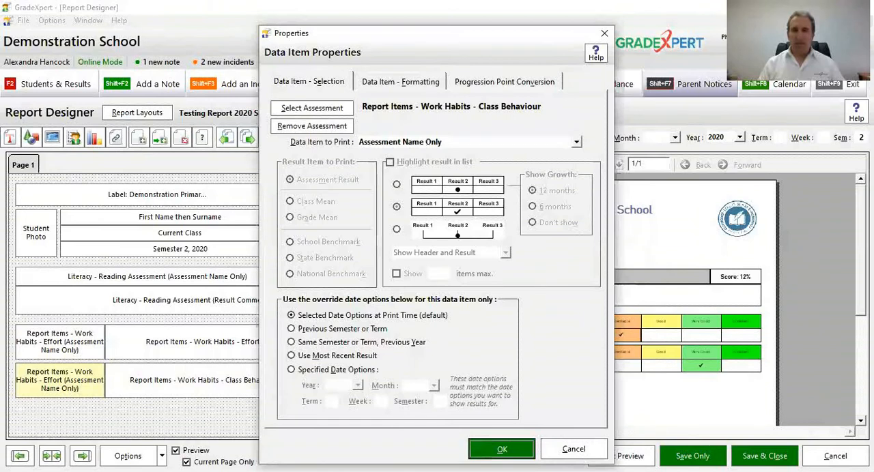
{"action": "key", "text": "Return"}
{"action": "left_click", "coordinate": [529, 164]}
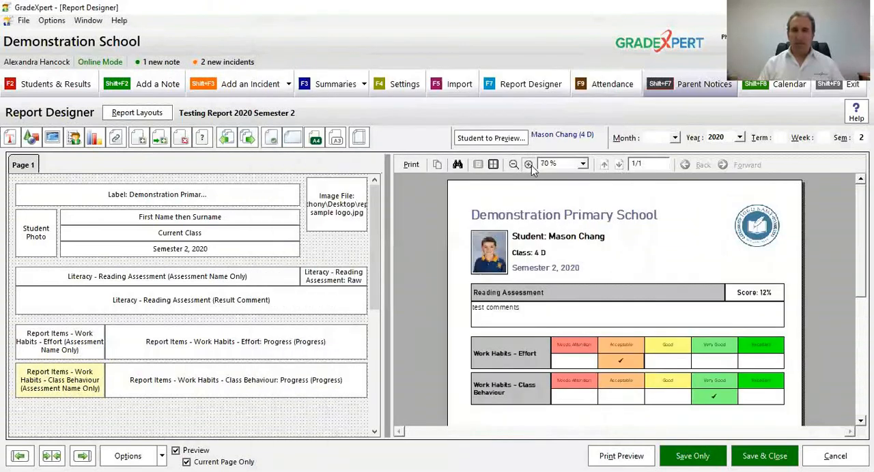
{"action": "left_click", "coordinate": [528, 164]}
{"action": "left_click_drag", "start_coordinate": [599, 308], "coordinate": [592, 201]}
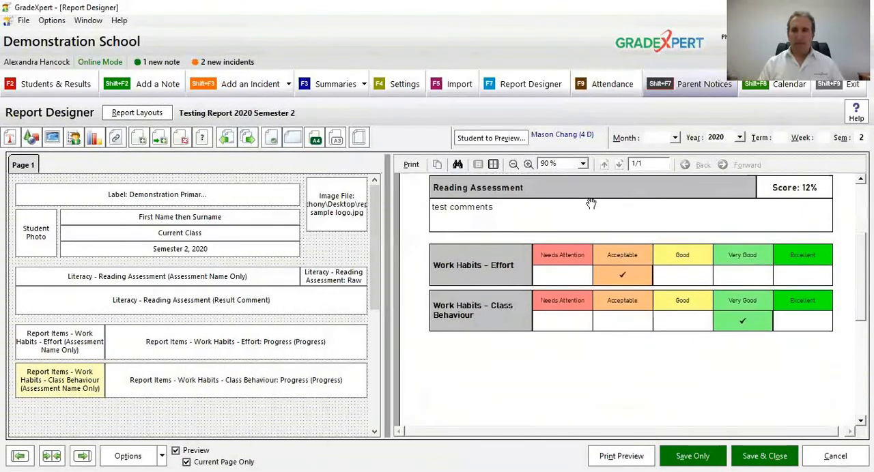
{"action": "left_click", "coordinate": [621, 456]}
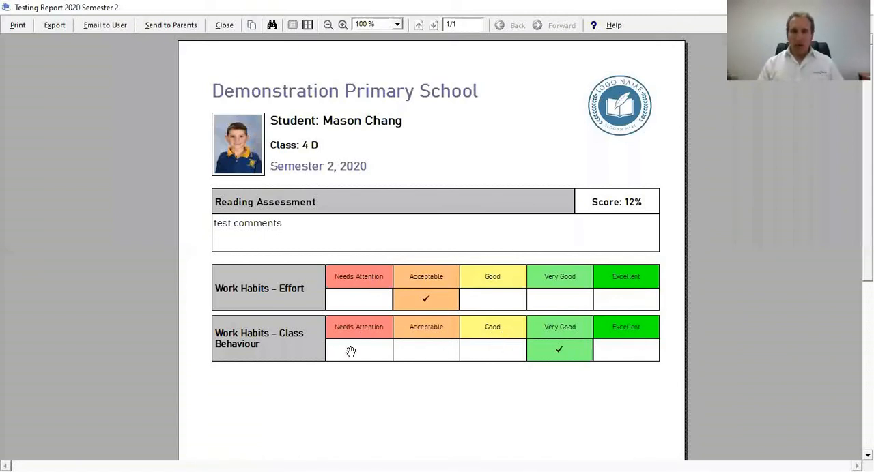
{"action": "left_click", "coordinate": [224, 25]}
Step: Set the Class Behaviour ticked list to Show Result Only, apply it, and check the row in the report preview
{"action": "left_click", "coordinate": [253, 381]}
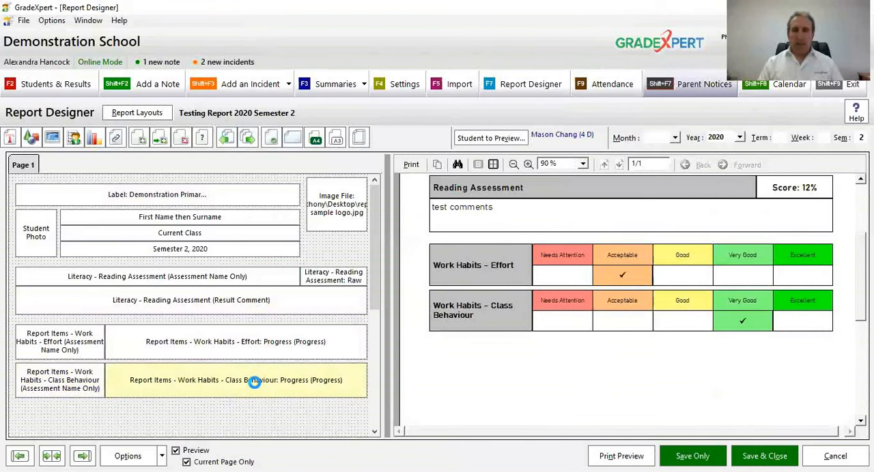
{"action": "double_click", "coordinate": [253, 381]}
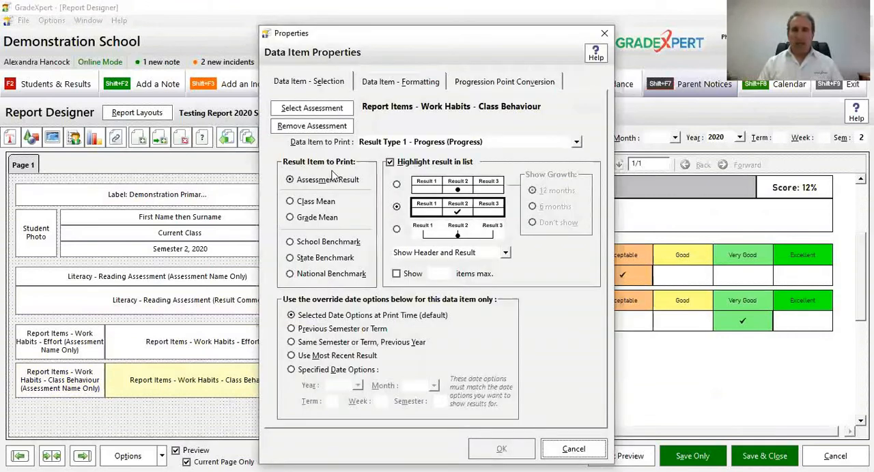
{"action": "left_click", "coordinate": [463, 255]}
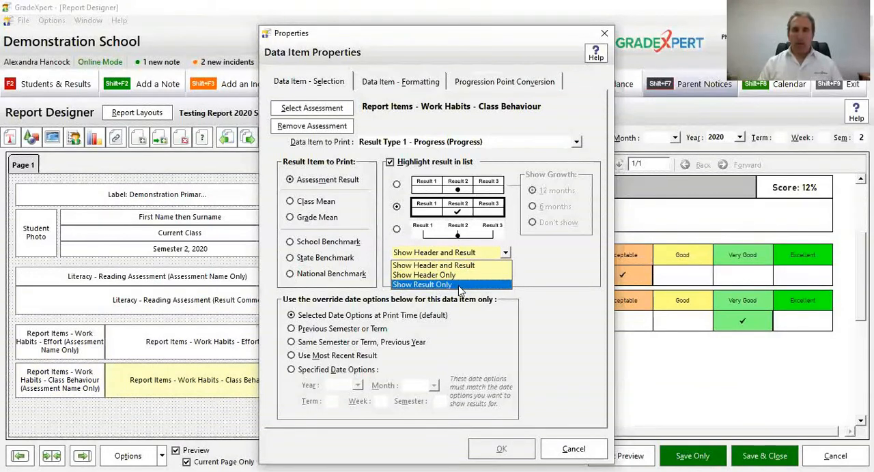
{"action": "left_click", "coordinate": [459, 285]}
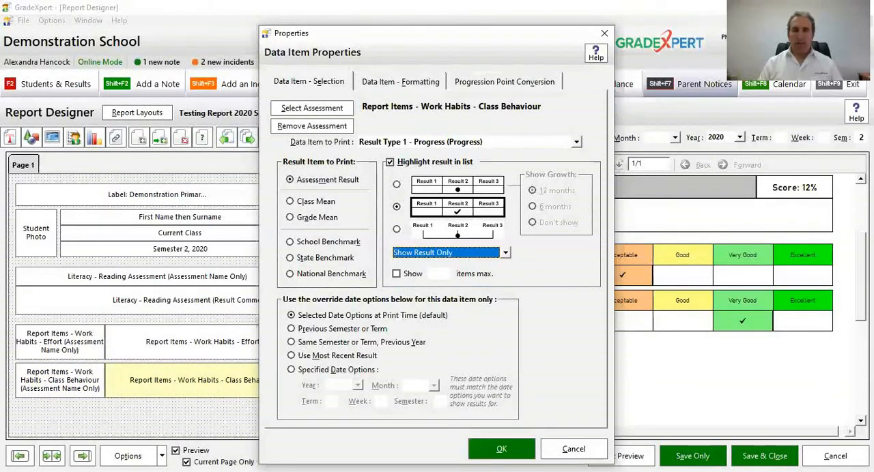
{"action": "left_click", "coordinate": [502, 449]}
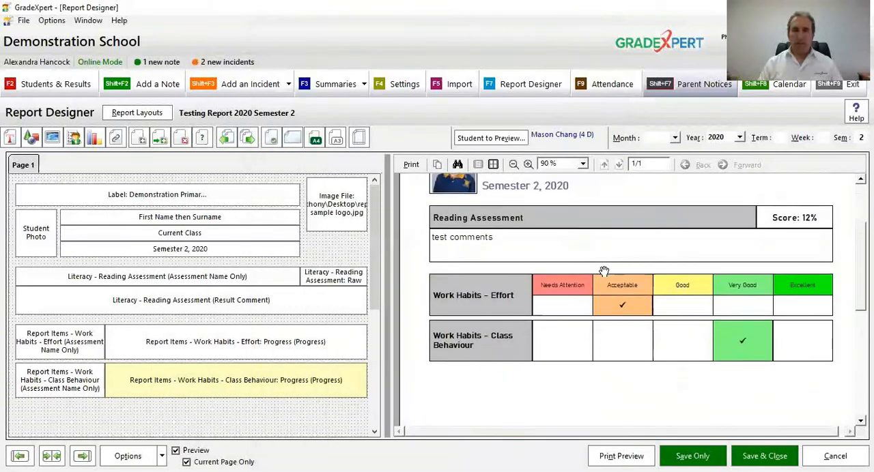
{"action": "left_click", "coordinate": [514, 165]}
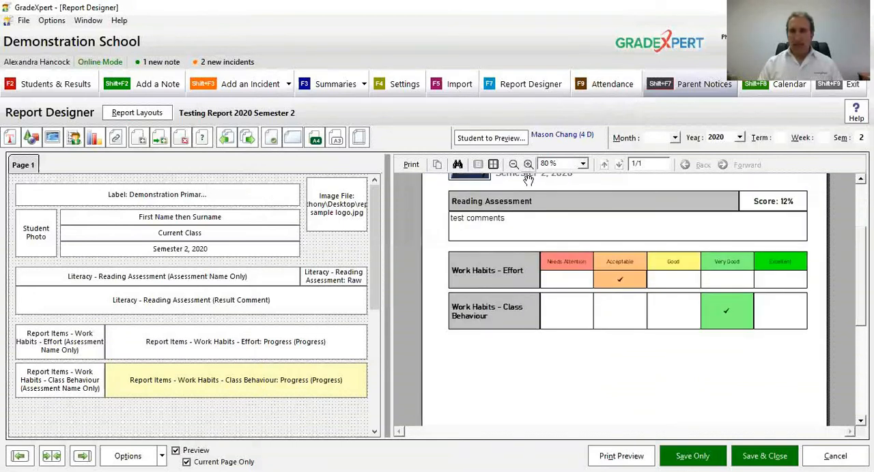
Step: Shrink the Class Behaviour ticked list and name item to about half their height and move both up against the Effort row
{"action": "scroll", "coordinate": [595, 317], "scroll_direction": "up", "scroll_amount": 3}
{"action": "scroll", "coordinate": [604, 386], "scroll_direction": "down", "scroll_amount": 1}
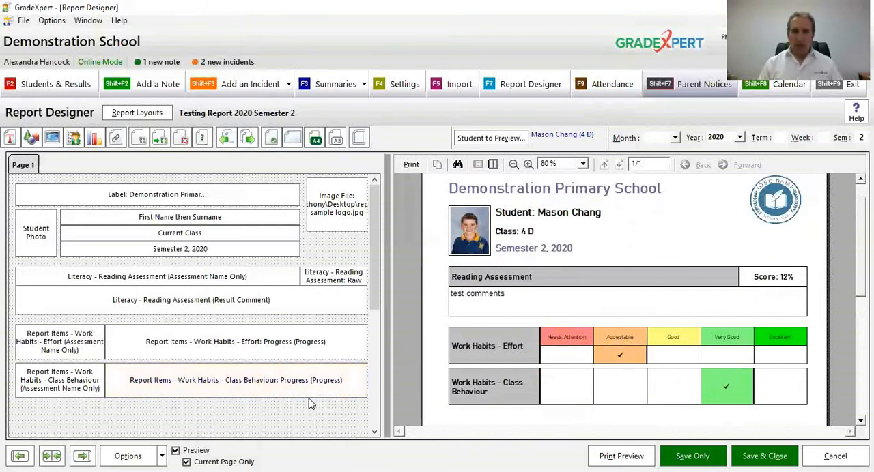
{"action": "left_click_drag", "start_coordinate": [309, 398], "coordinate": [305, 382]}
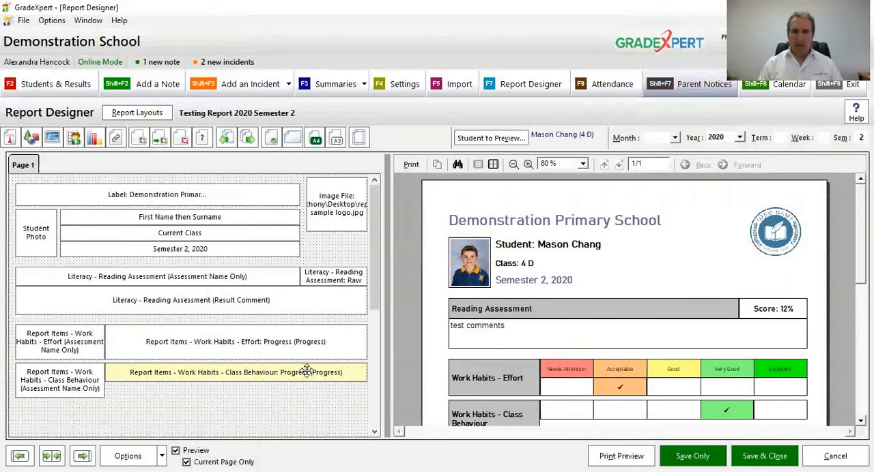
{"action": "left_click_drag", "start_coordinate": [306, 373], "coordinate": [307, 368]}
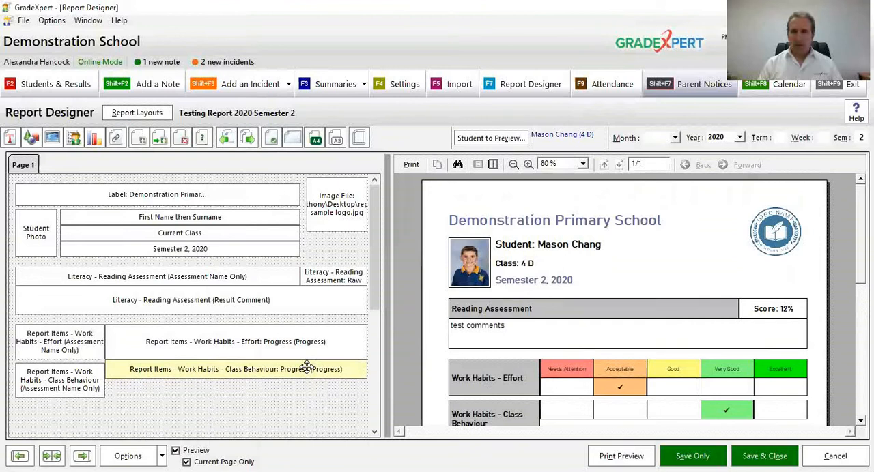
{"action": "left_click", "coordinate": [70, 374]}
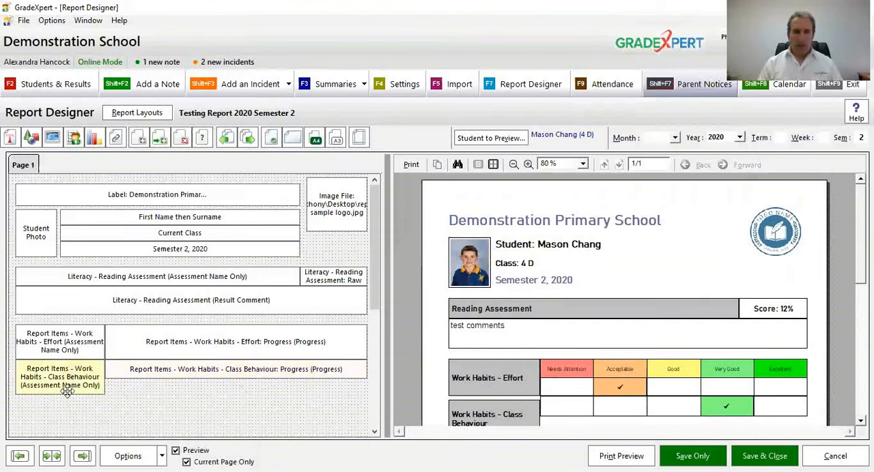
{"action": "left_click_drag", "start_coordinate": [66, 393], "coordinate": [68, 379]}
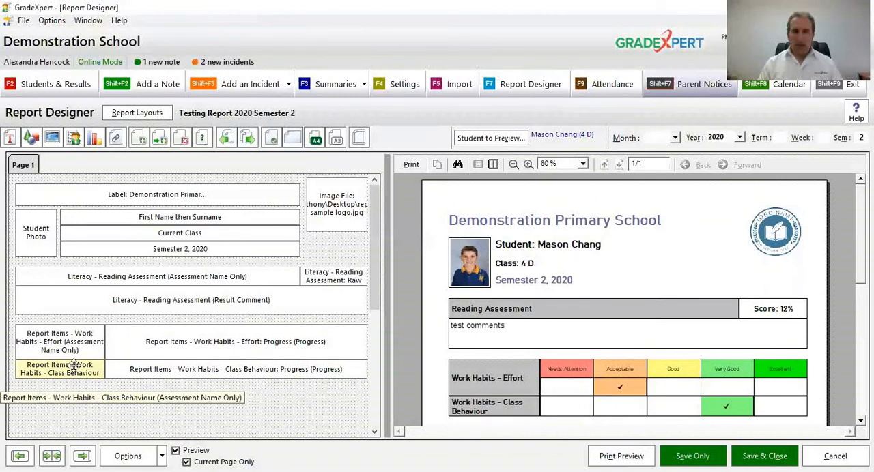
Step: Reduce the Effort name item to about half its height, keeping its lower edge against the Class Behaviour name item
{"action": "left_click", "coordinate": [87, 332]}
{"action": "left_click_drag", "start_coordinate": [86, 333], "coordinate": [89, 340]}
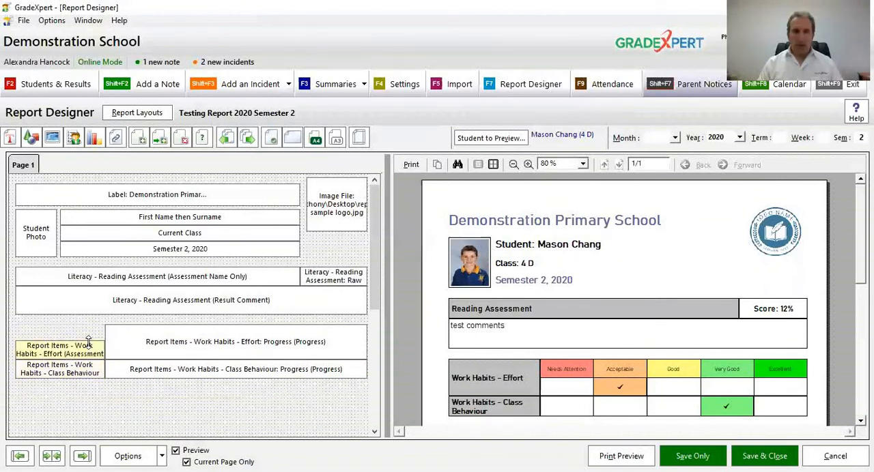
{"action": "left_click", "coordinate": [337, 205]}
{"action": "left_click", "coordinate": [528, 165]}
{"action": "left_click", "coordinate": [528, 165]}
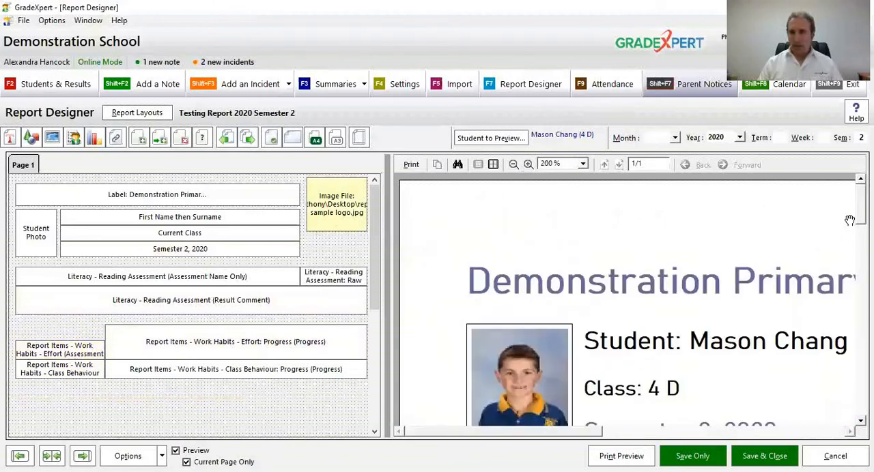
{"action": "scroll", "coordinate": [628, 301], "scroll_direction": "down", "scroll_amount": 5}
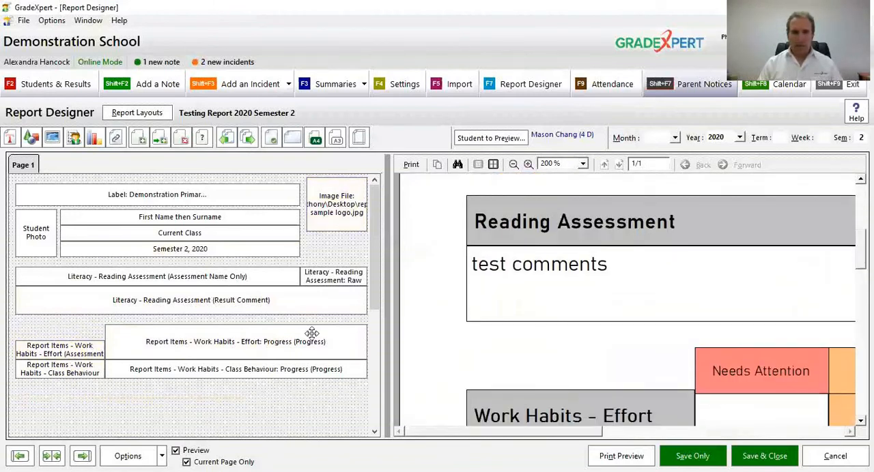
{"action": "left_click", "coordinate": [68, 340]}
{"action": "left_click_drag", "start_coordinate": [73, 338], "coordinate": [73, 339]}
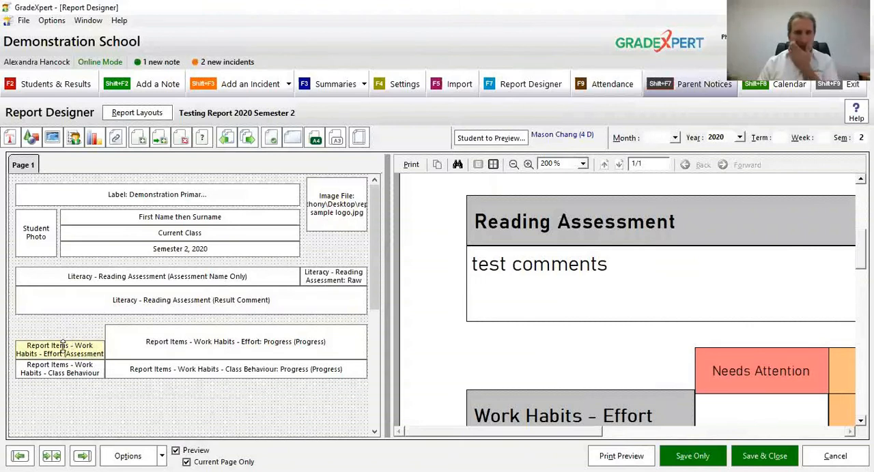
Step: Lower the upper edge of the Effort ticked list to match the height of the Effort name item
{"action": "left_click", "coordinate": [514, 165]}
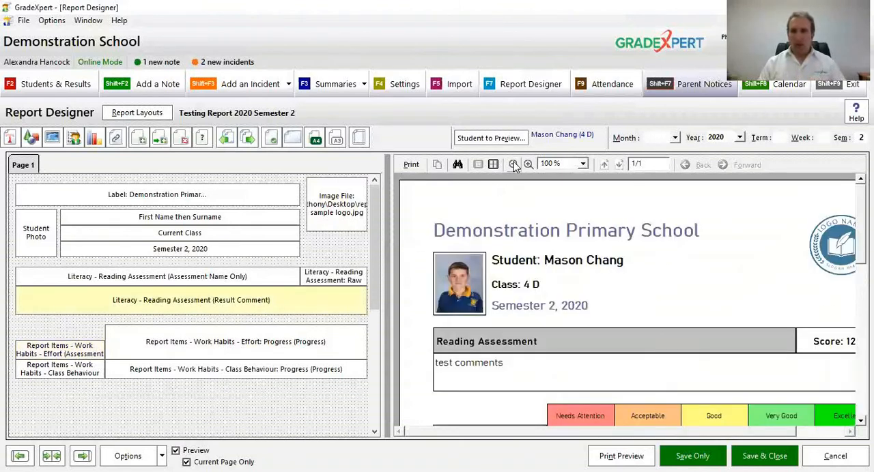
{"action": "left_click", "coordinate": [514, 165]}
{"action": "left_click", "coordinate": [514, 166]}
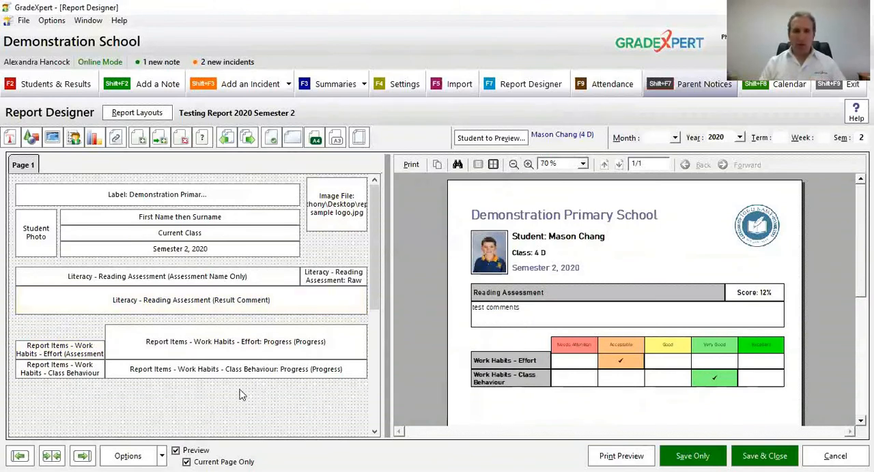
{"action": "left_click_drag", "start_coordinate": [239, 326], "coordinate": [236, 339]}
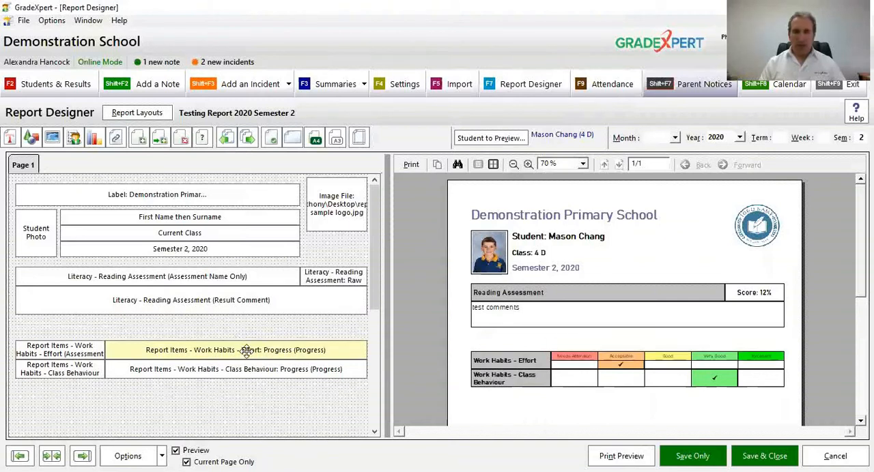
Step: Duplicate the Effort ticked list and place the copy directly above the original
{"action": "right_click", "coordinate": [248, 359]}
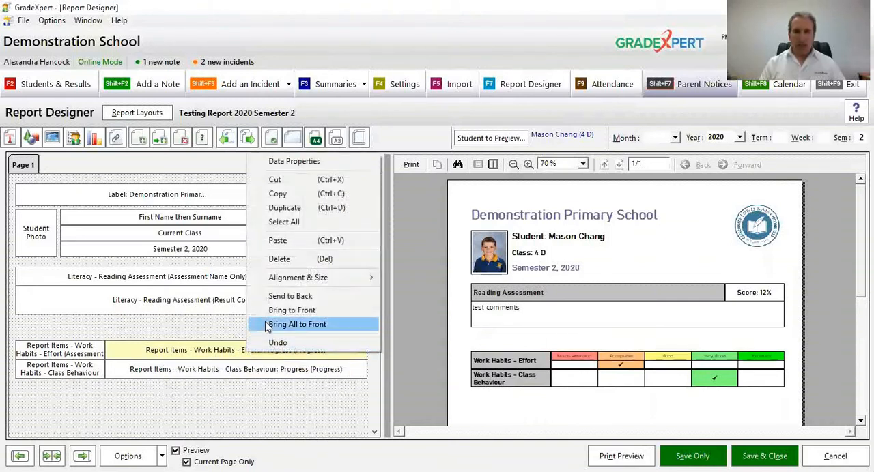
{"action": "left_click", "coordinate": [291, 209]}
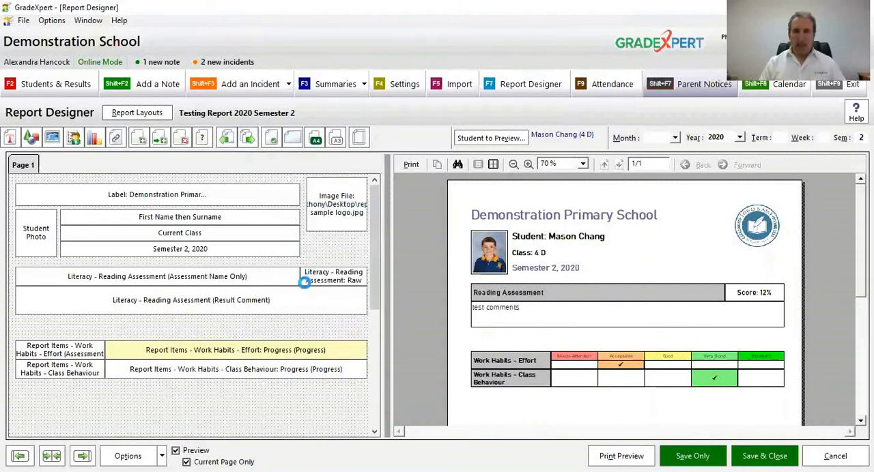
{"action": "left_click_drag", "start_coordinate": [234, 349], "coordinate": [241, 330]}
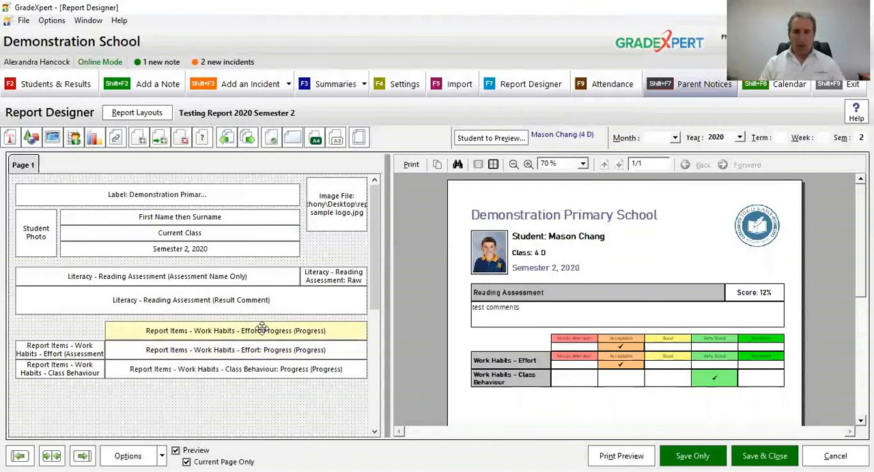
Step: Set the copied ticked list above the Effort row to Show Result Only and apply it
{"action": "left_click", "coordinate": [261, 329]}
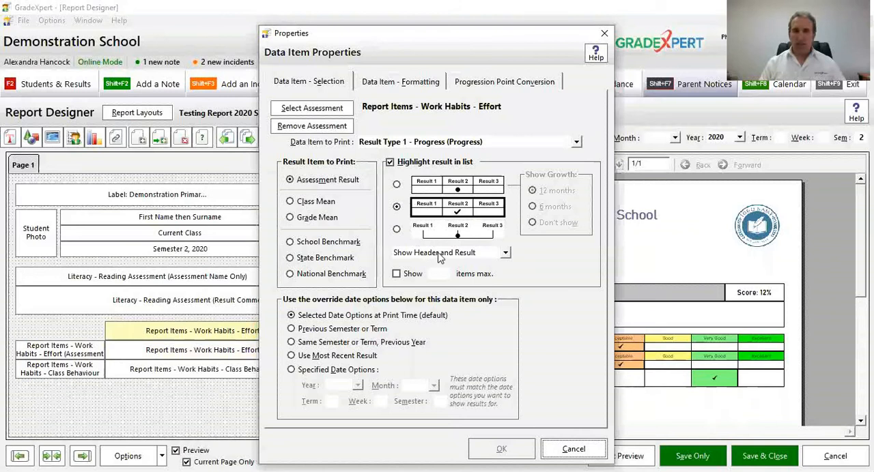
{"action": "left_click", "coordinate": [439, 254]}
{"action": "left_click", "coordinate": [445, 278]}
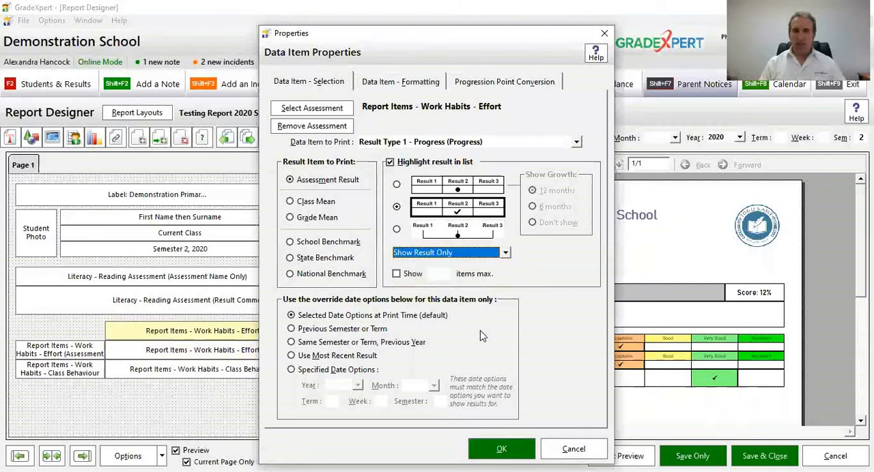
{"action": "left_click", "coordinate": [497, 449]}
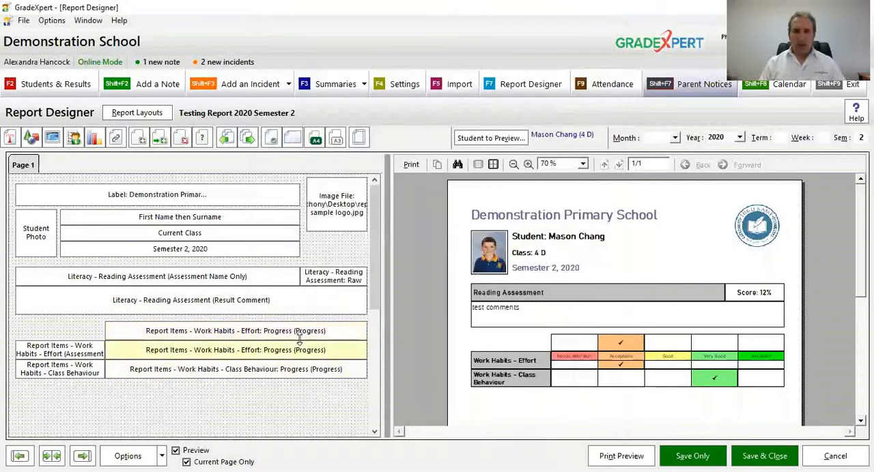
Step: Set the copied ticked list above the Effort row to Show Header Only and apply it
{"action": "double_click", "coordinate": [306, 336]}
{"action": "left_click", "coordinate": [444, 254]}
{"action": "left_click", "coordinate": [441, 263]}
{"action": "left_click", "coordinate": [444, 254]}
{"action": "left_click", "coordinate": [440, 272]}
{"action": "left_click", "coordinate": [503, 449]}
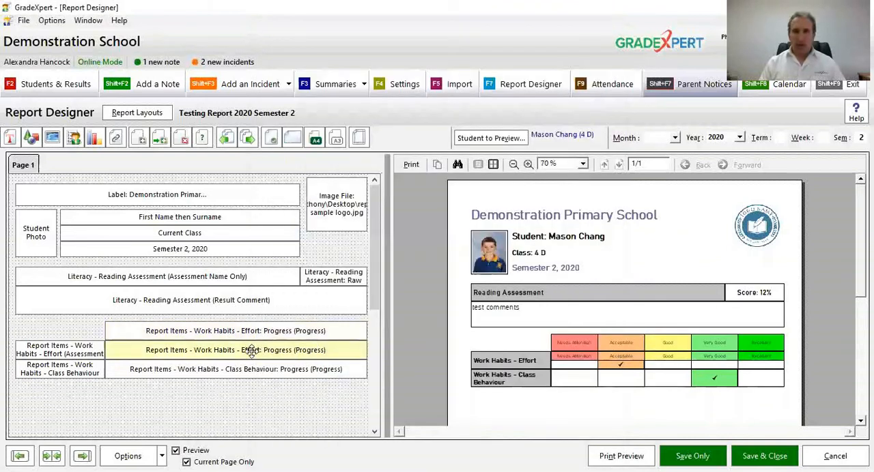
Step: Set the original Effort ticked list, in the row beside the Effort name item, to Show Result Only and apply it
{"action": "double_click", "coordinate": [250, 351]}
{"action": "left_click", "coordinate": [504, 252]}
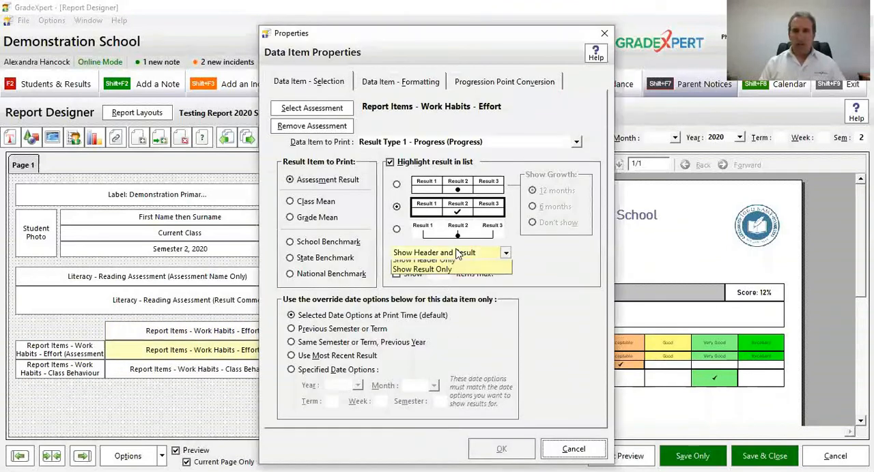
{"action": "left_click", "coordinate": [451, 284]}
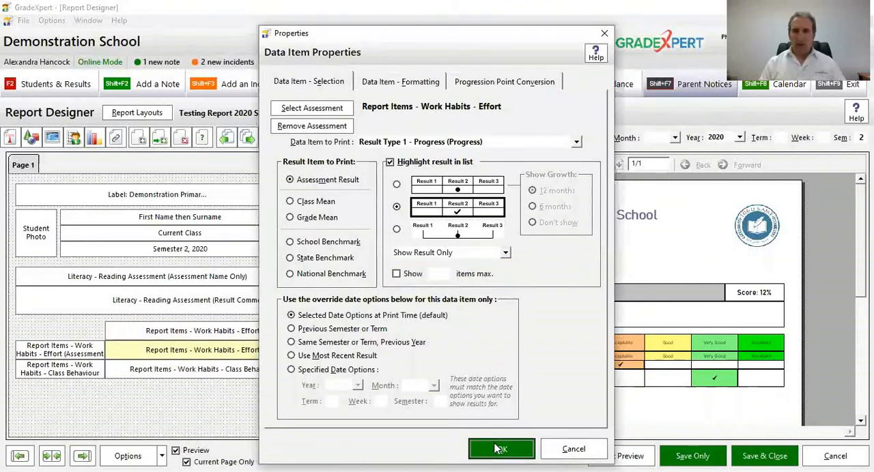
{"action": "left_click", "coordinate": [499, 449]}
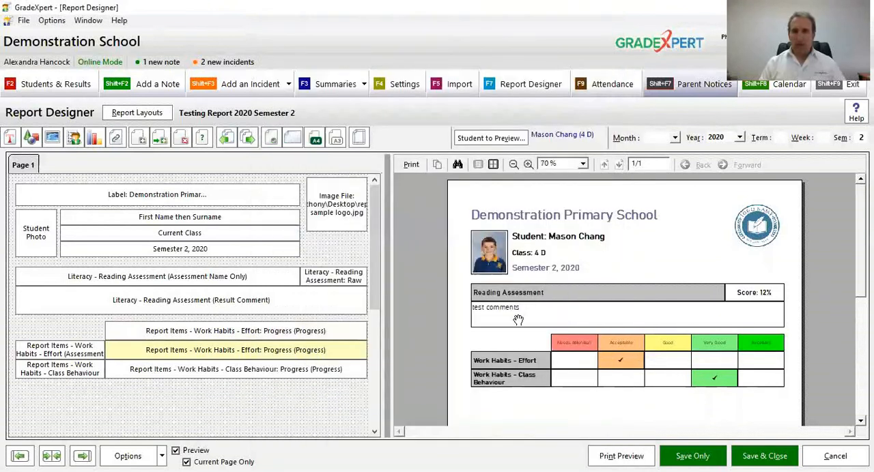
Step: Duplicate the Effort name item and place the copy directly above it, beside the header-only list
{"action": "left_click", "coordinate": [80, 351]}
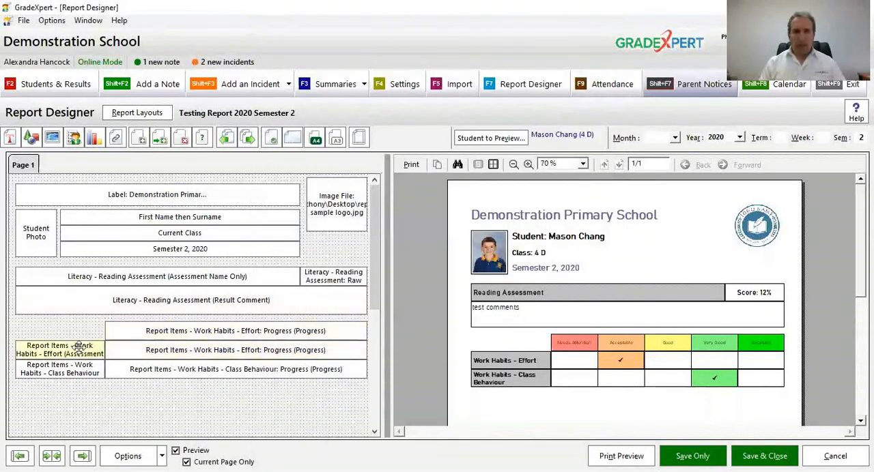
{"action": "right_click", "coordinate": [80, 351]}
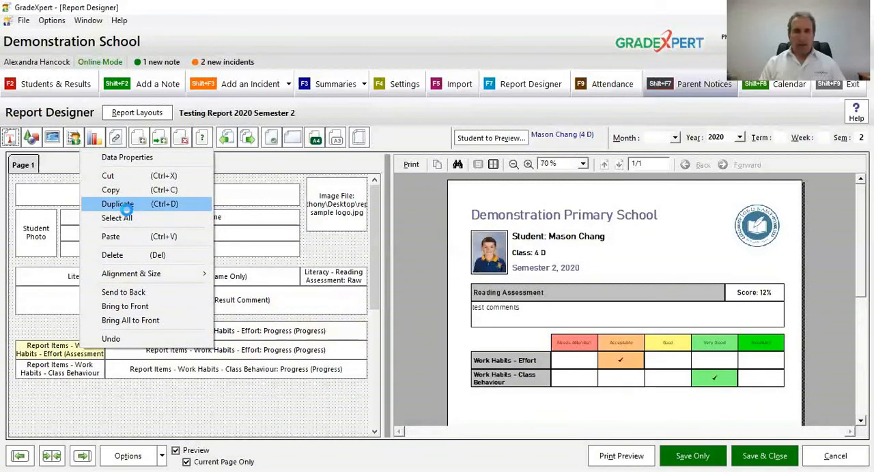
{"action": "left_click", "coordinate": [123, 206]}
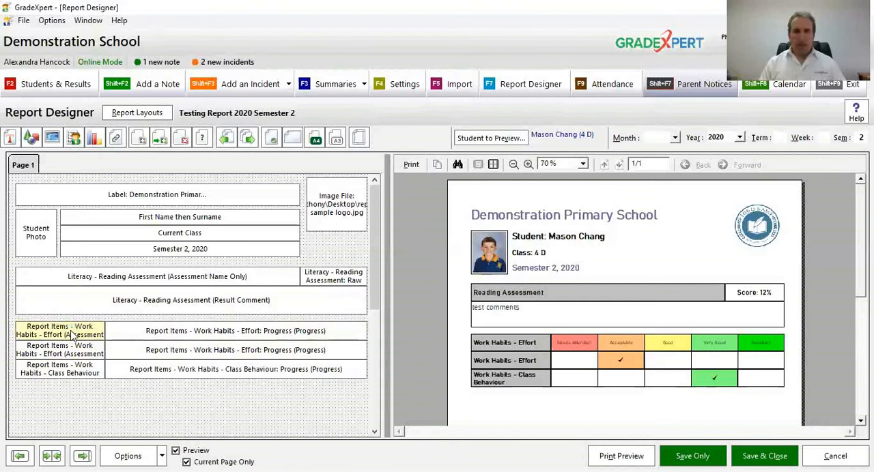
Step: Remove the assessment from the copied name item, apply it, and check the Work Habits table in an enlarged preview
{"action": "double_click", "coordinate": [73, 335]}
{"action": "left_click", "coordinate": [335, 130]}
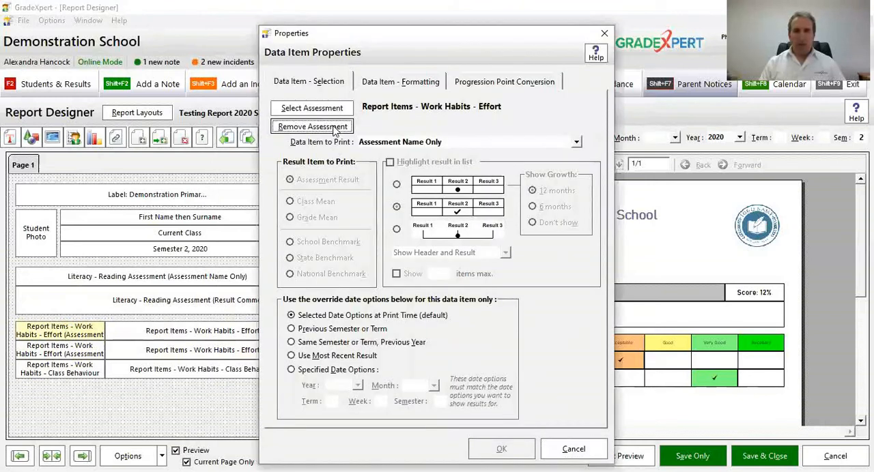
{"action": "left_click", "coordinate": [385, 84]}
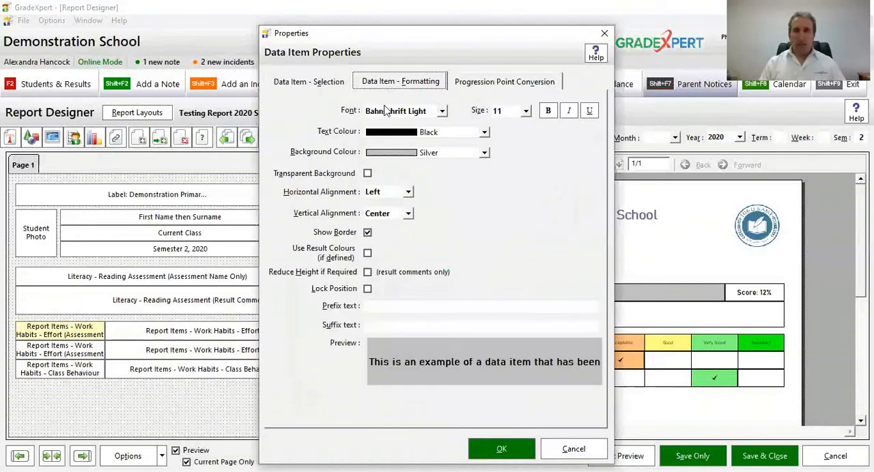
{"action": "left_click", "coordinate": [385, 307]}
{"action": "left_click", "coordinate": [502, 451]}
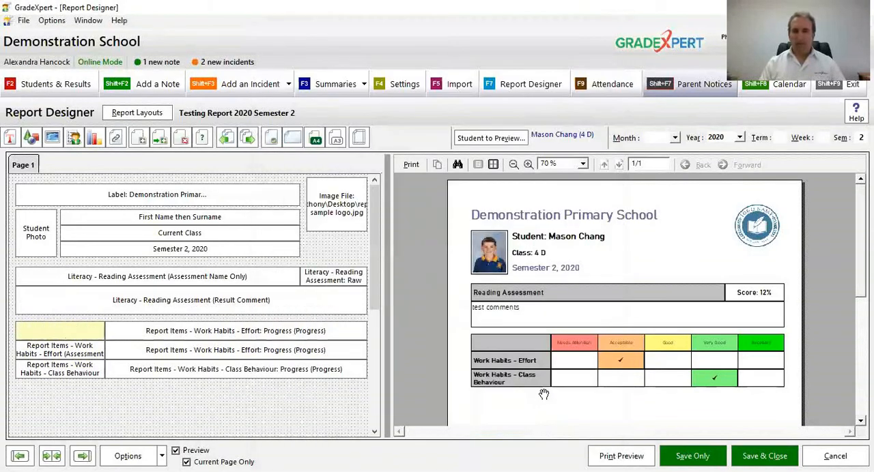
{"action": "left_click", "coordinate": [529, 164]}
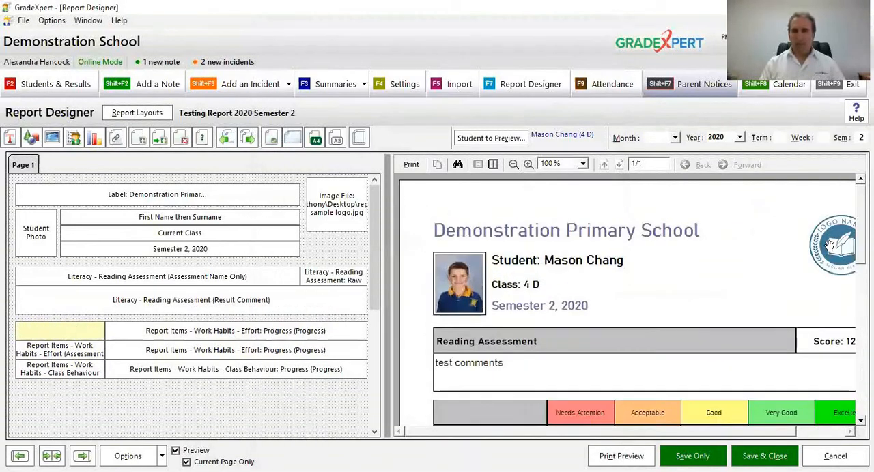
{"action": "scroll", "coordinate": [829, 246], "scroll_direction": "down", "scroll_amount": 3}
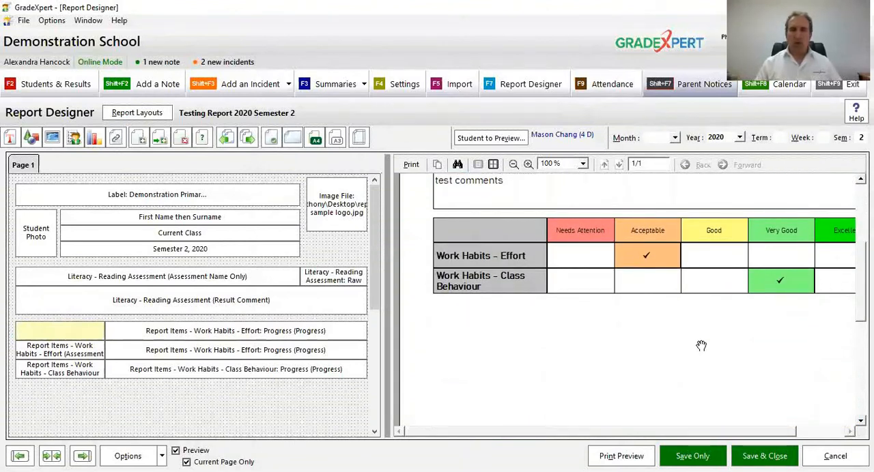
{"action": "left_click_drag", "start_coordinate": [541, 254], "coordinate": [527, 355]}
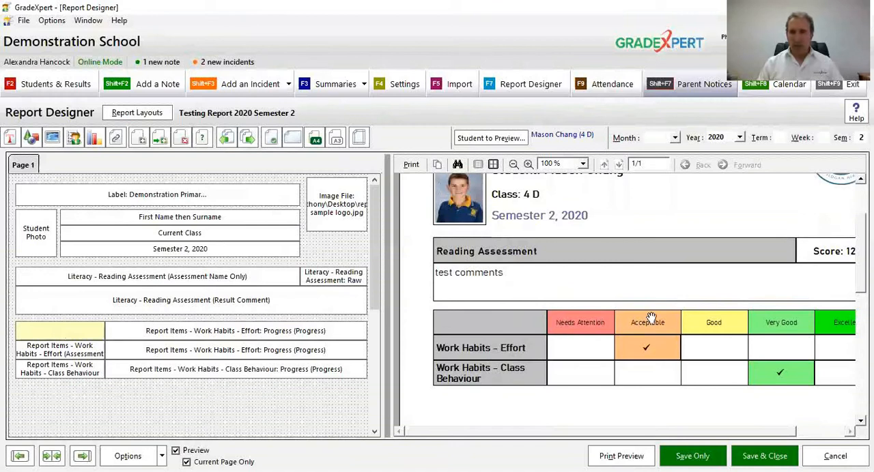
Step: Set the header-only Effort list's font size to 11, apply it, and check the column headings in the preview
{"action": "left_click", "coordinate": [340, 329]}
{"action": "double_click", "coordinate": [337, 334]}
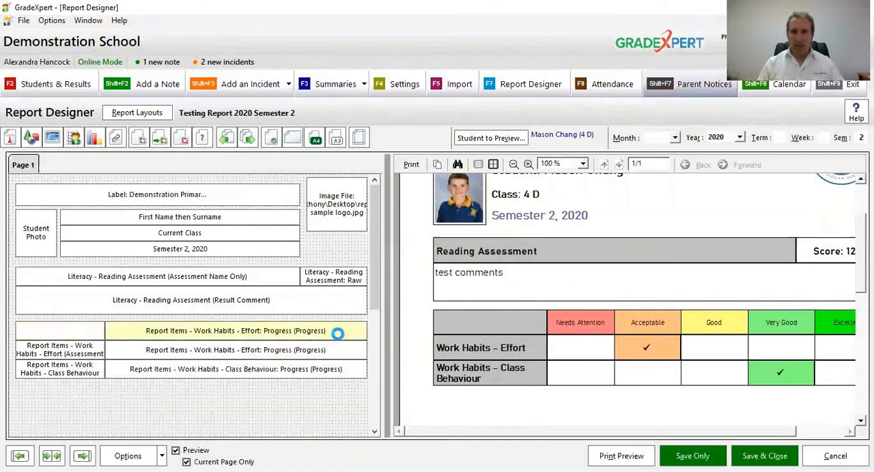
{"action": "left_click", "coordinate": [520, 113]}
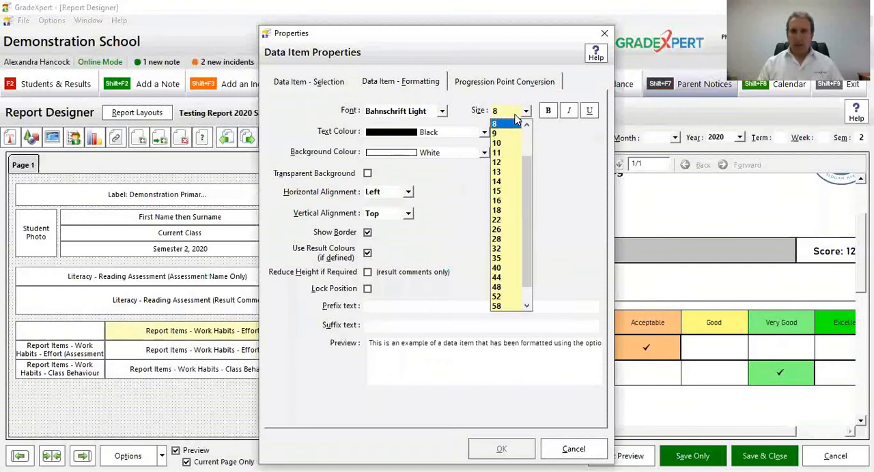
{"action": "left_click", "coordinate": [513, 157]}
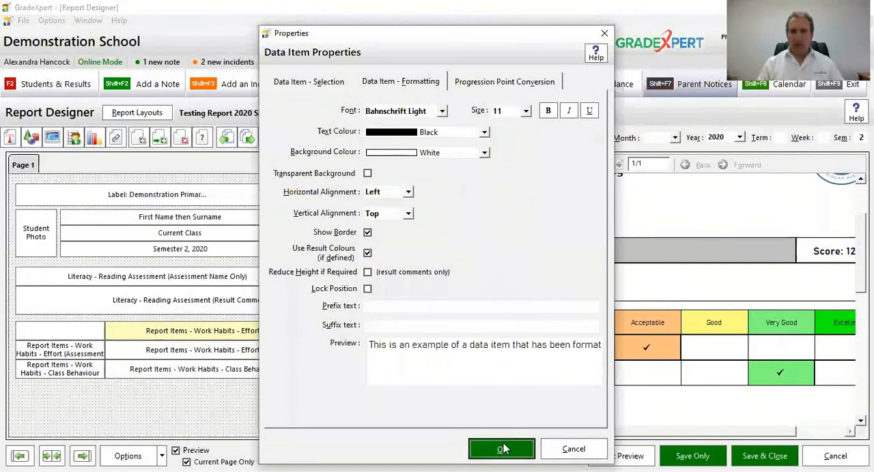
{"action": "left_click_drag", "start_coordinate": [636, 346], "coordinate": [612, 306]}
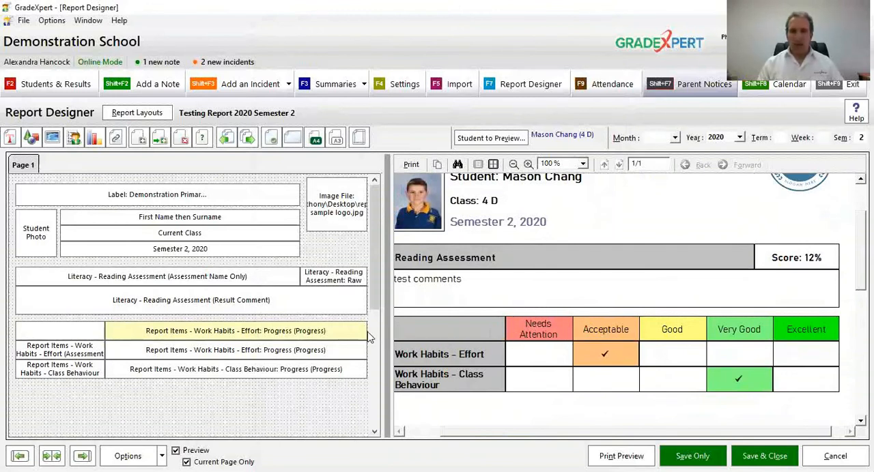
Step: Set the header-only Effort list's font size to 10 and apply it
{"action": "left_click", "coordinate": [515, 112]}
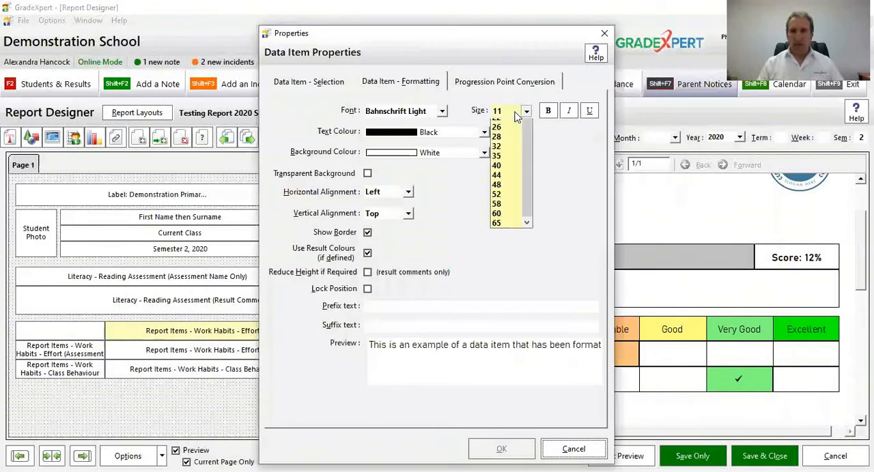
{"action": "left_click", "coordinate": [516, 122]}
{"action": "left_click", "coordinate": [511, 450]}
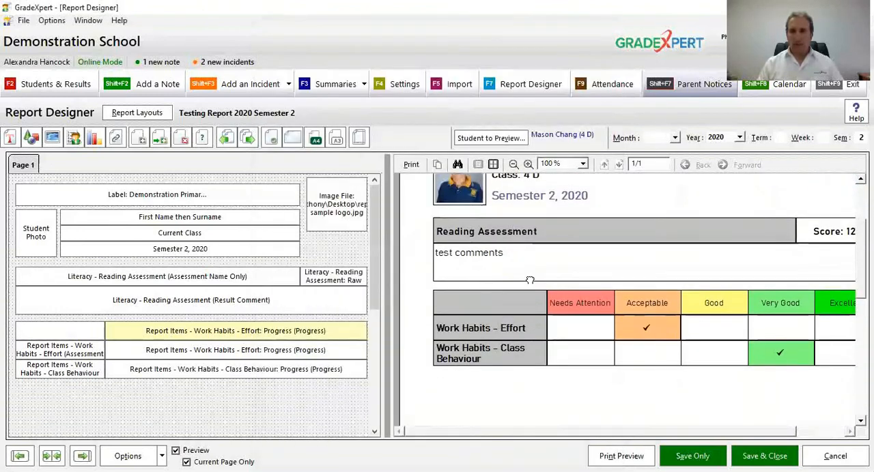
Step: Set the Effort name item's font size to 9 and apply it
{"action": "left_click", "coordinate": [68, 349]}
{"action": "double_click", "coordinate": [68, 348]}
{"action": "left_click", "coordinate": [509, 112]}
{"action": "left_click", "coordinate": [527, 126]}
{"action": "left_click", "coordinate": [527, 126]}
{"action": "left_click", "coordinate": [516, 134]}
{"action": "left_click", "coordinate": [502, 449]}
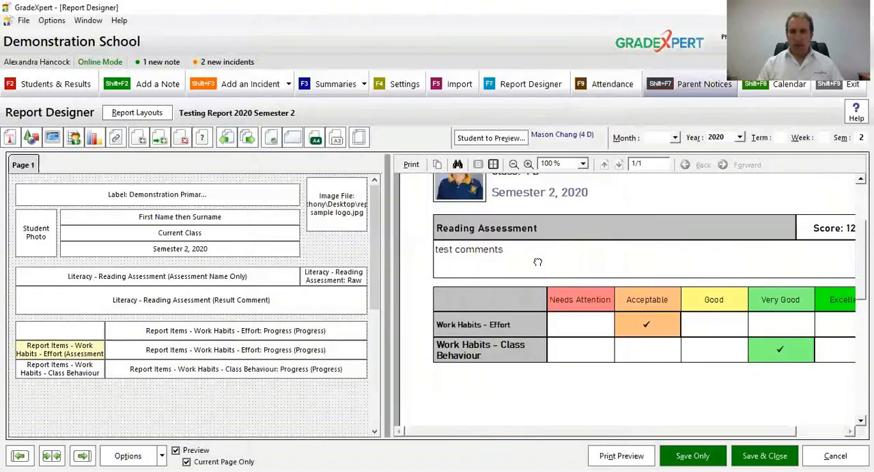
Step: Check the header-only Effort list's font size in its formatting properties and leave them without changes
{"action": "left_click", "coordinate": [283, 332]}
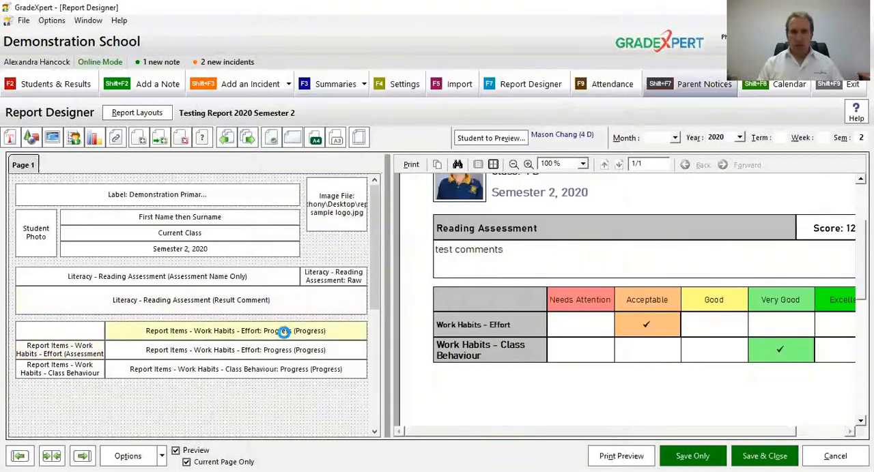
{"action": "double_click", "coordinate": [286, 337]}
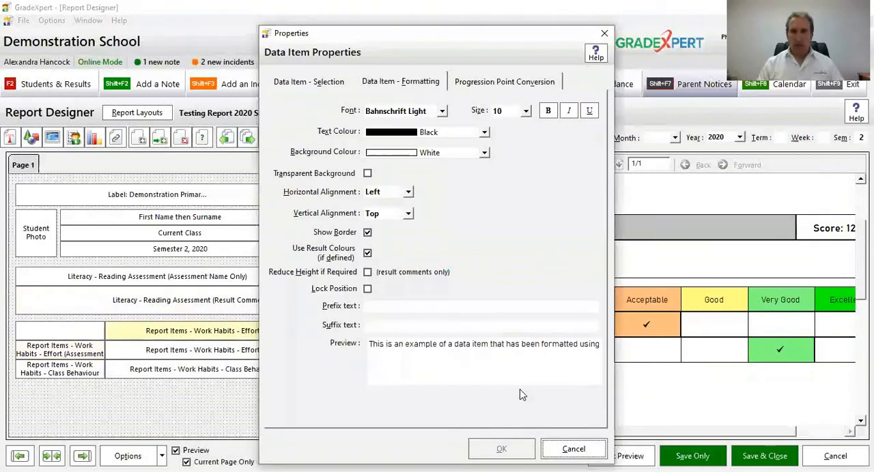
{"action": "left_click", "coordinate": [572, 450]}
Step: Set the Class Behaviour name item's font size to 10 and apply it
{"action": "double_click", "coordinate": [80, 368]}
{"action": "left_click", "coordinate": [507, 112]}
{"action": "left_click", "coordinate": [511, 132]}
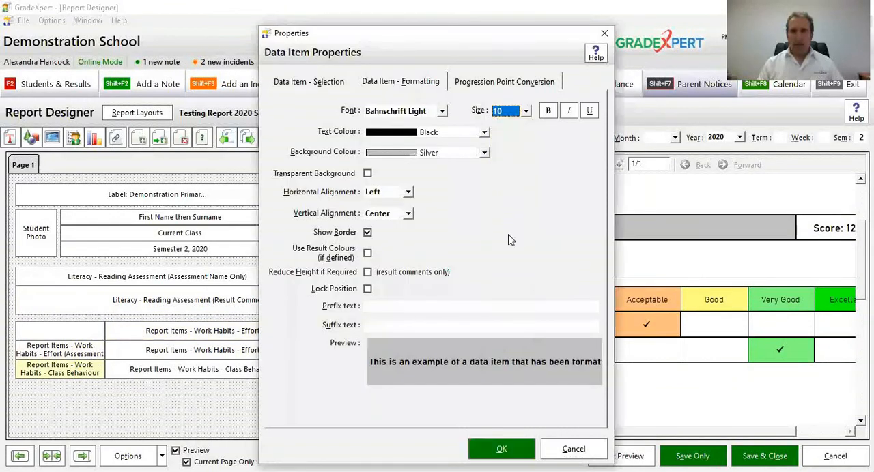
{"action": "left_click", "coordinate": [501, 451]}
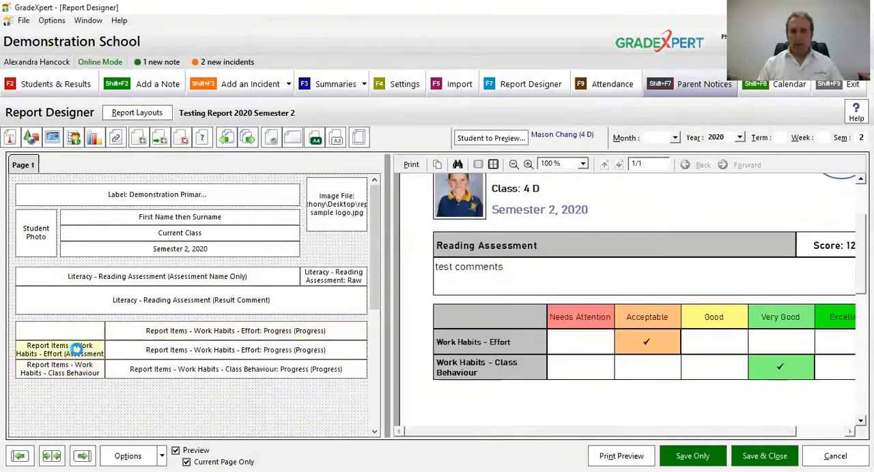
Step: Set the Effort name item's font size to 10 and apply it
{"action": "double_click", "coordinate": [77, 349]}
{"action": "left_click", "coordinate": [507, 113]}
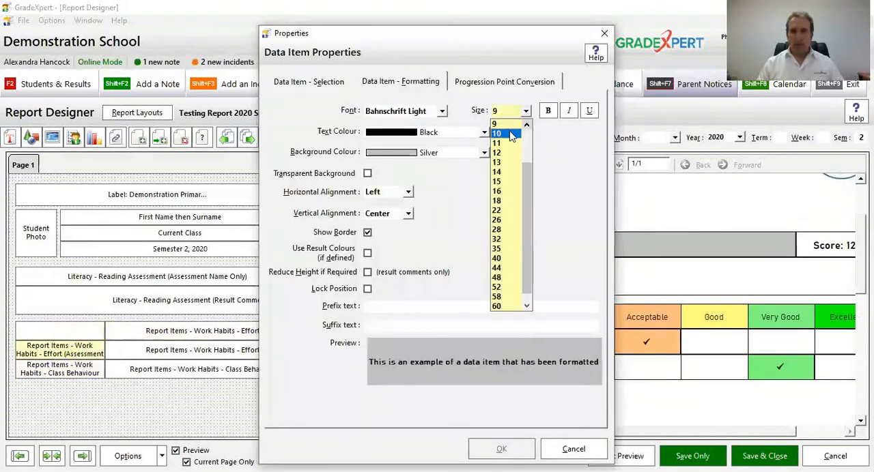
{"action": "left_click", "coordinate": [511, 134]}
{"action": "left_click", "coordinate": [515, 450]}
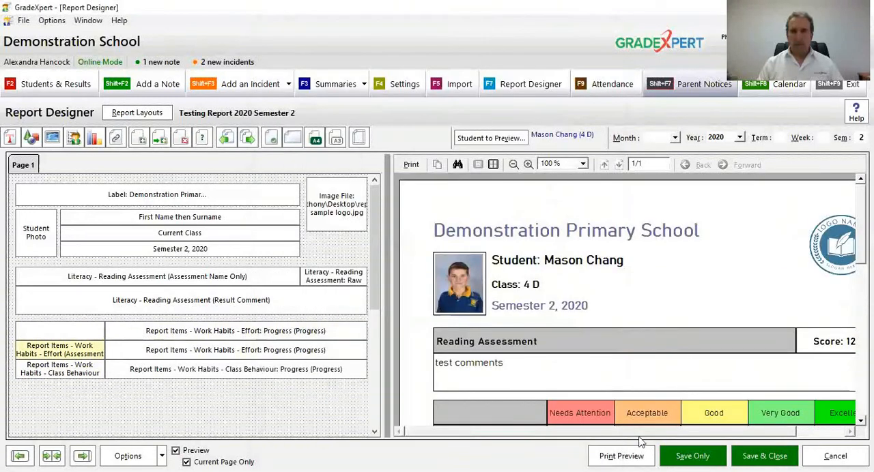
Step: Examine the Work Habits table in the full print preview at 150% and 200%, then return to the layout
{"action": "left_click", "coordinate": [622, 456]}
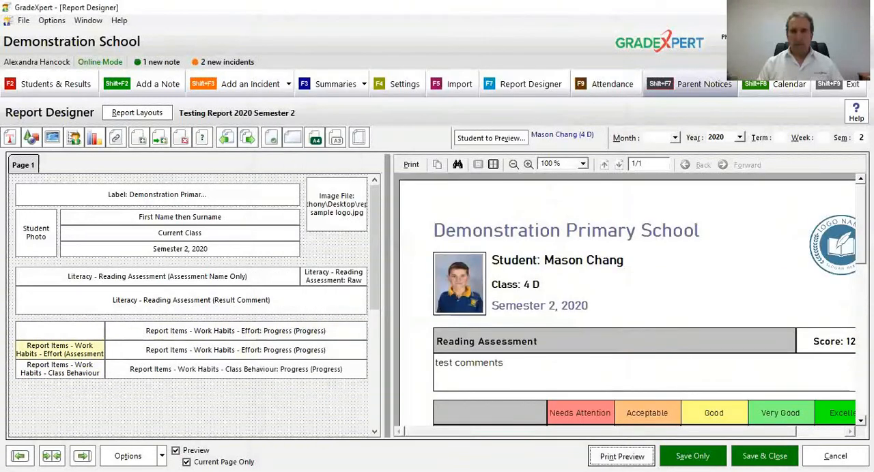
{"action": "left_click", "coordinate": [343, 25]}
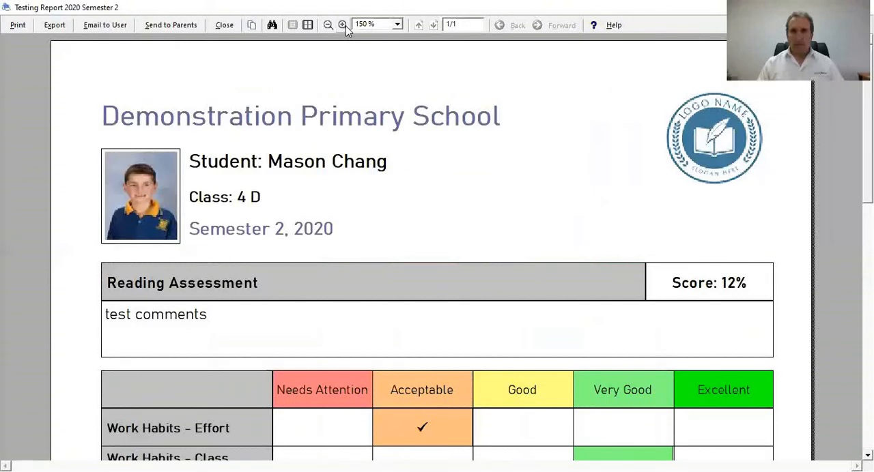
{"action": "left_click_drag", "start_coordinate": [421, 273], "coordinate": [423, 179]}
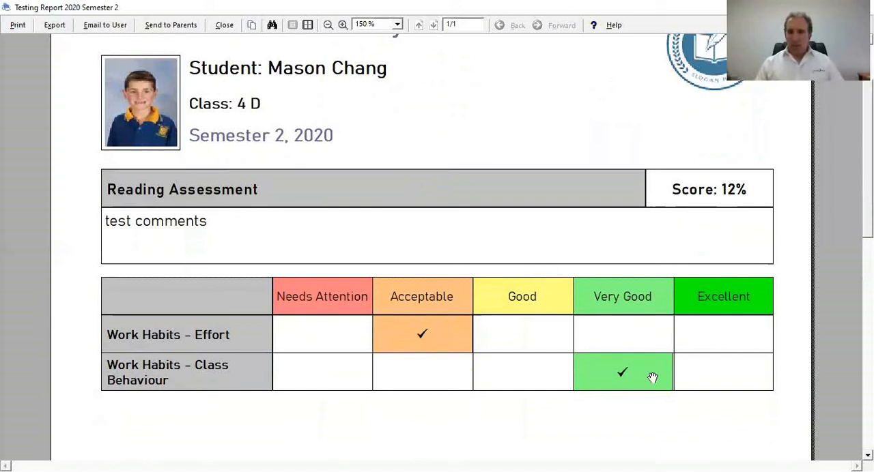
{"action": "left_click", "coordinate": [343, 24]}
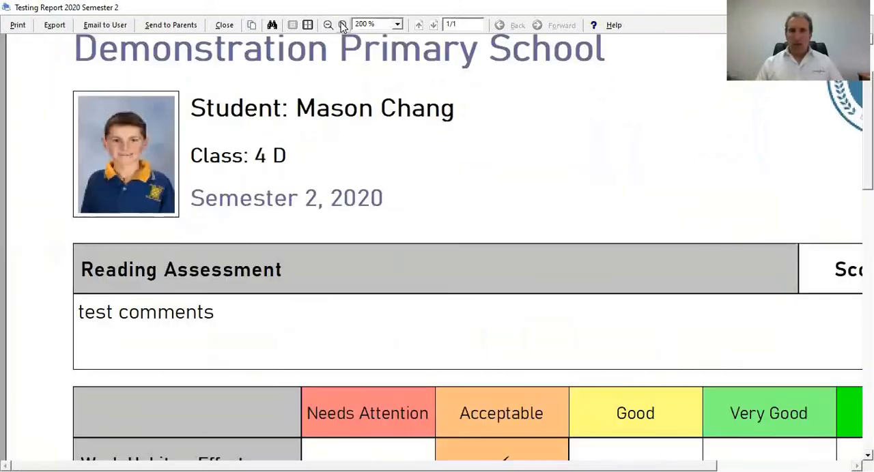
{"action": "left_click_drag", "start_coordinate": [638, 313], "coordinate": [506, 166]}
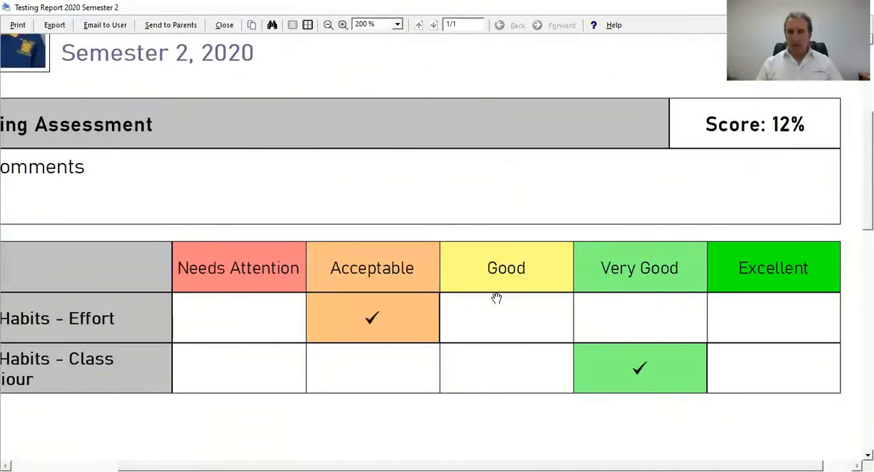
{"action": "left_click_drag", "start_coordinate": [367, 197], "coordinate": [515, 253]}
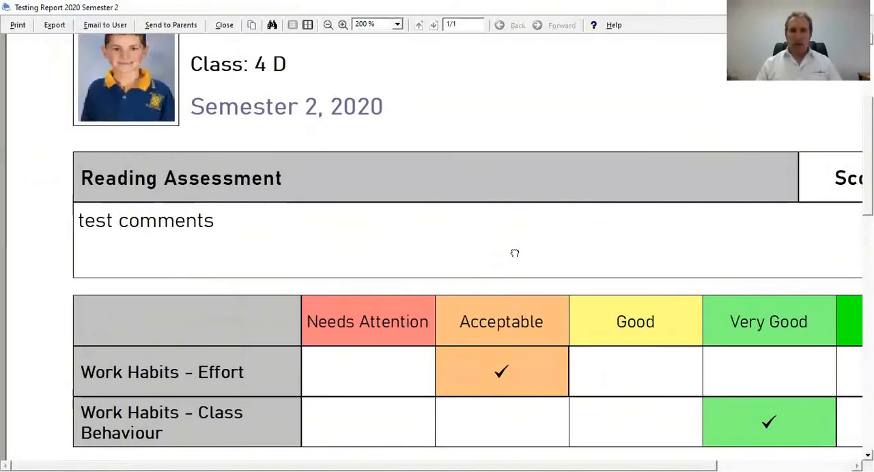
{"action": "left_click", "coordinate": [328, 25]}
{"action": "left_click_drag", "start_coordinate": [433, 166], "coordinate": [429, 397]}
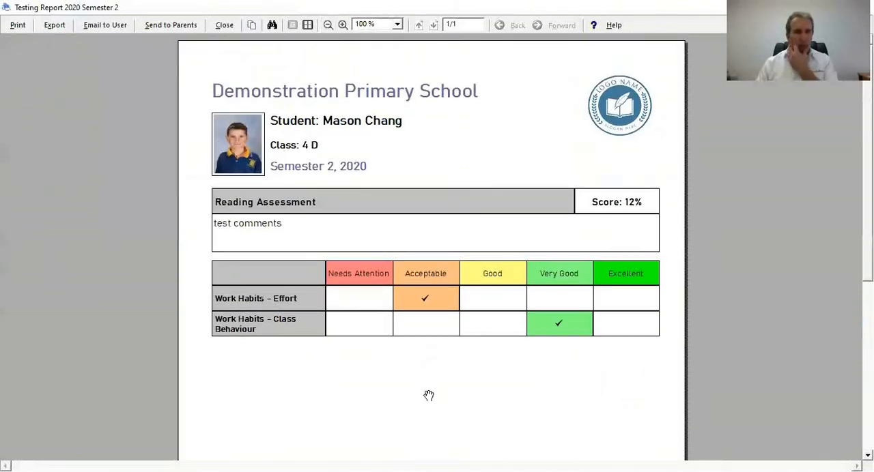
{"action": "left_click", "coordinate": [226, 26]}
Step: Give the blank item beside the header-only list the prefix text "Work Habits" and apply it
{"action": "left_click", "coordinate": [73, 334]}
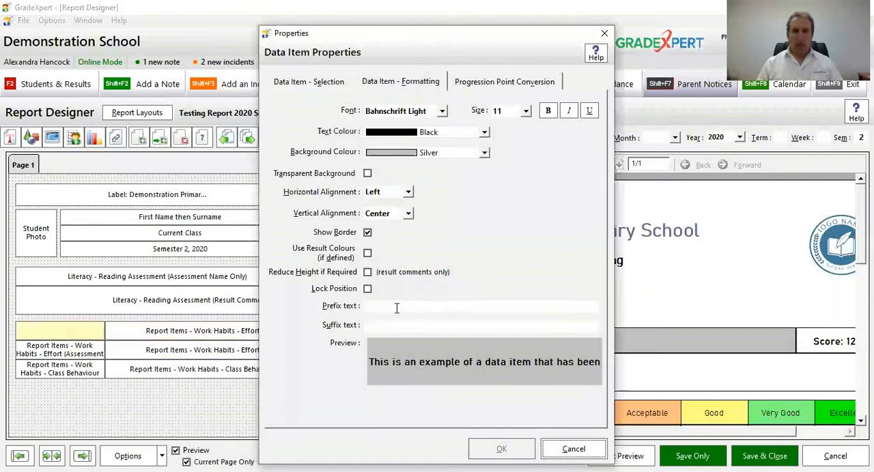
{"action": "left_click", "coordinate": [395, 307]}
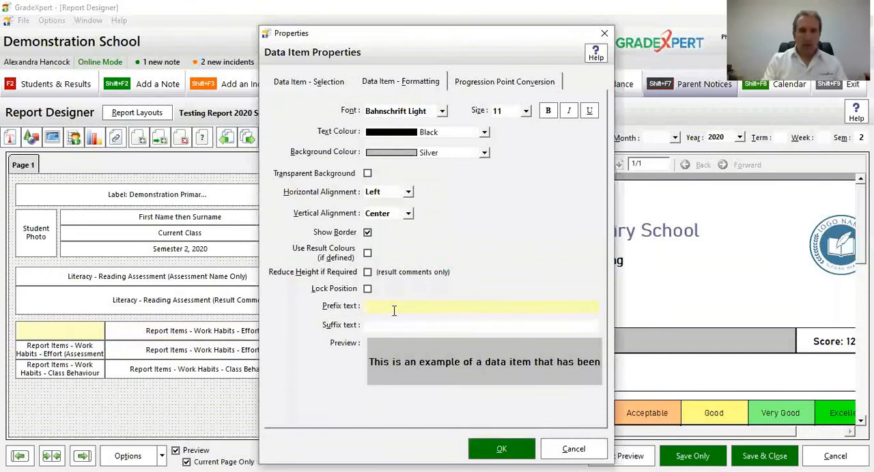
{"action": "type", "text": "Work Habits"}
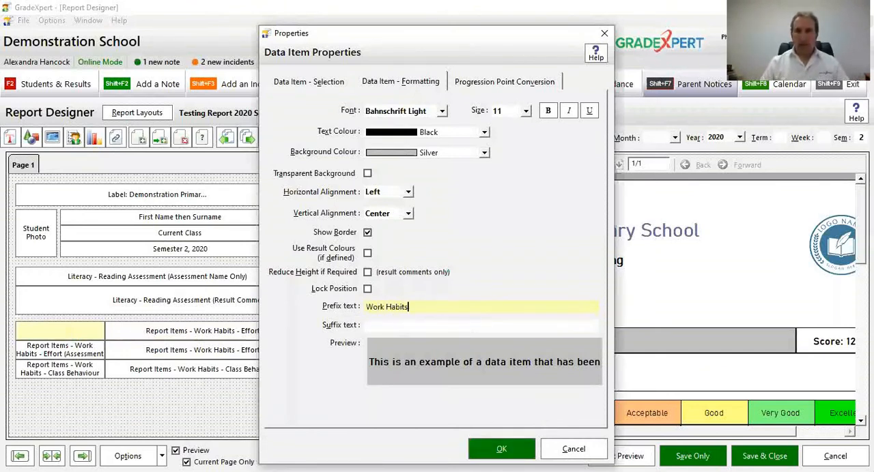
{"action": "left_click", "coordinate": [501, 449]}
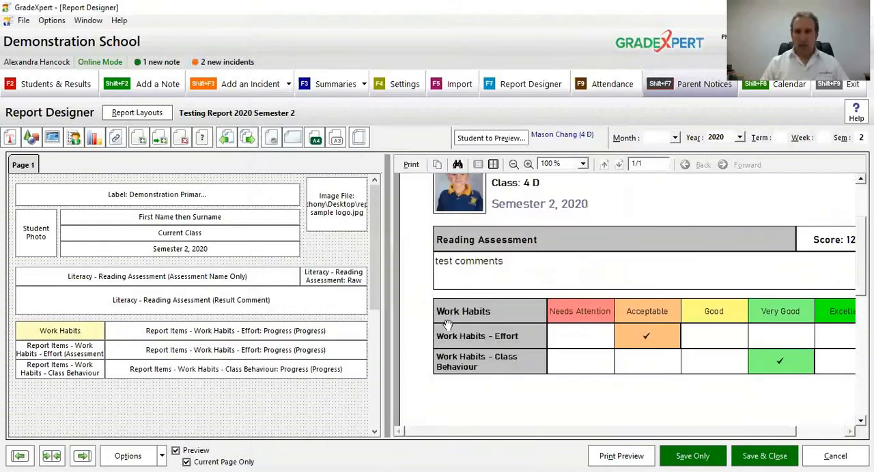
Step: Replace the Effort name item's assessment with the prefix text "Effort" in non-bold type and apply it
{"action": "left_click", "coordinate": [61, 349]}
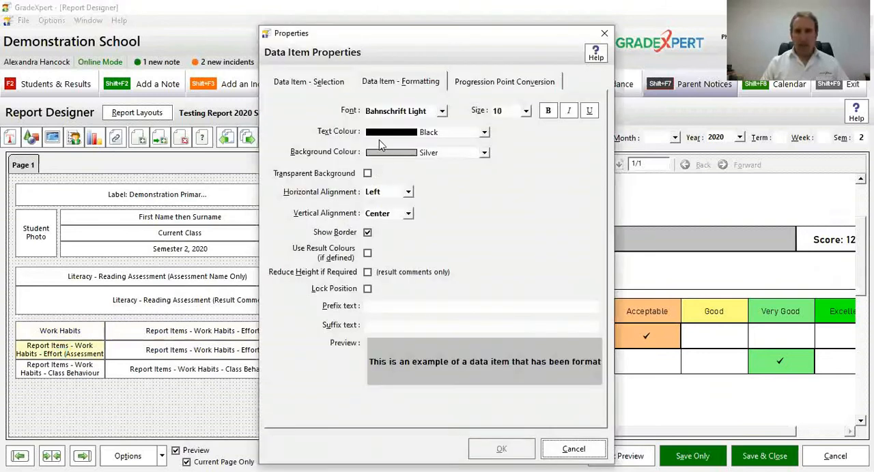
{"action": "left_click", "coordinate": [309, 82]}
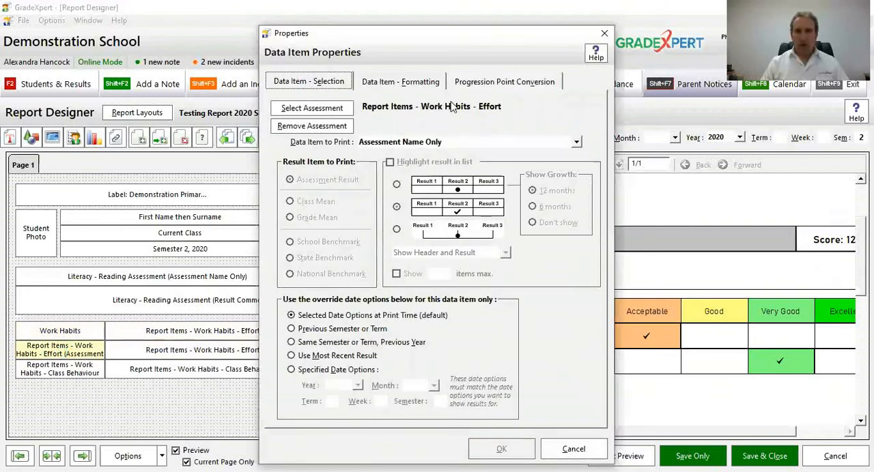
{"action": "left_click", "coordinate": [314, 126]}
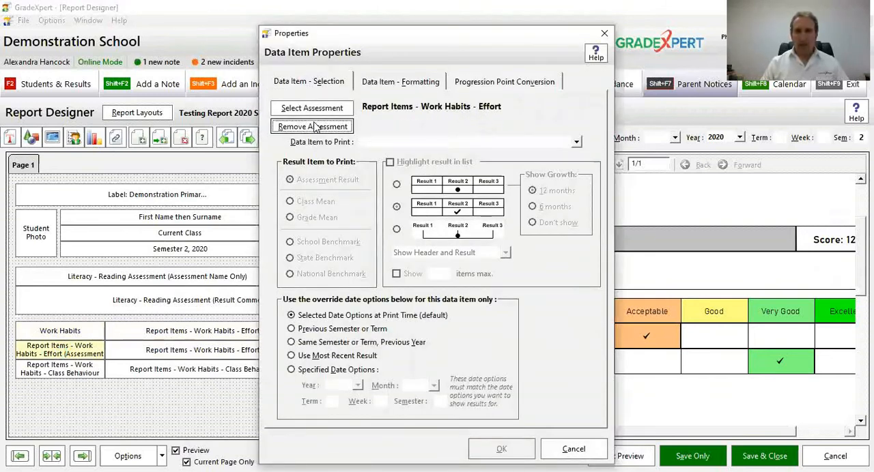
{"action": "left_click", "coordinate": [382, 83]}
{"action": "left_click", "coordinate": [390, 306]}
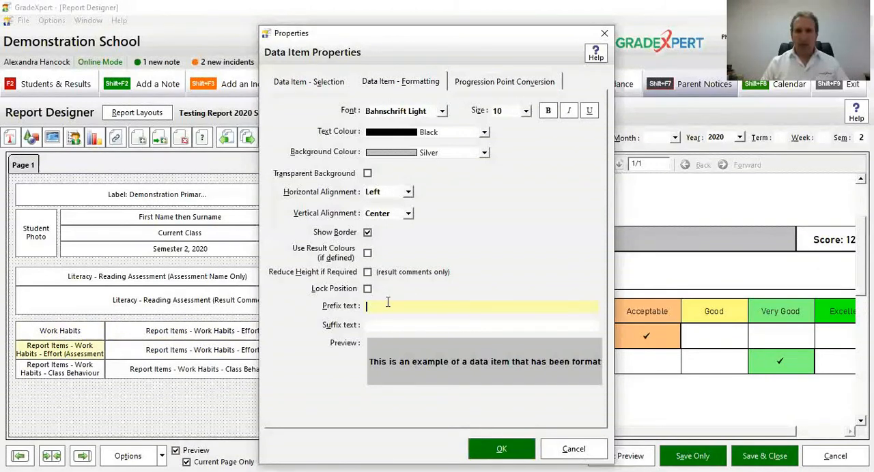
{"action": "type", "text": "Effort"}
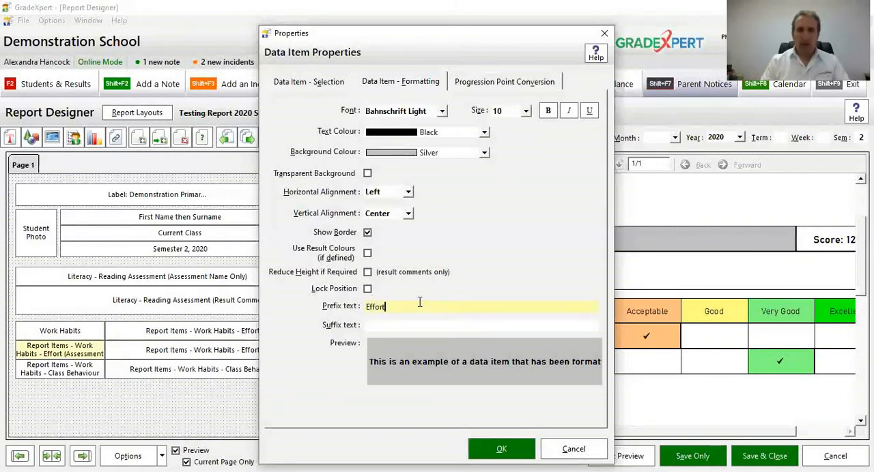
{"action": "left_click", "coordinate": [548, 111]}
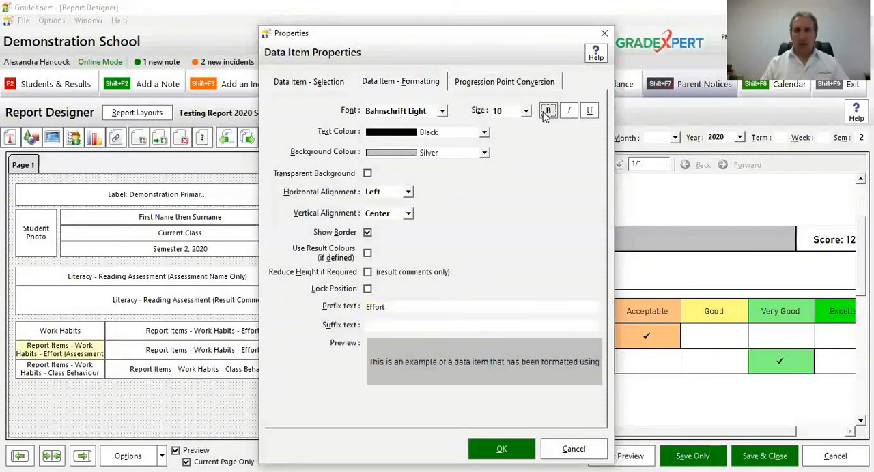
{"action": "left_click", "coordinate": [509, 451]}
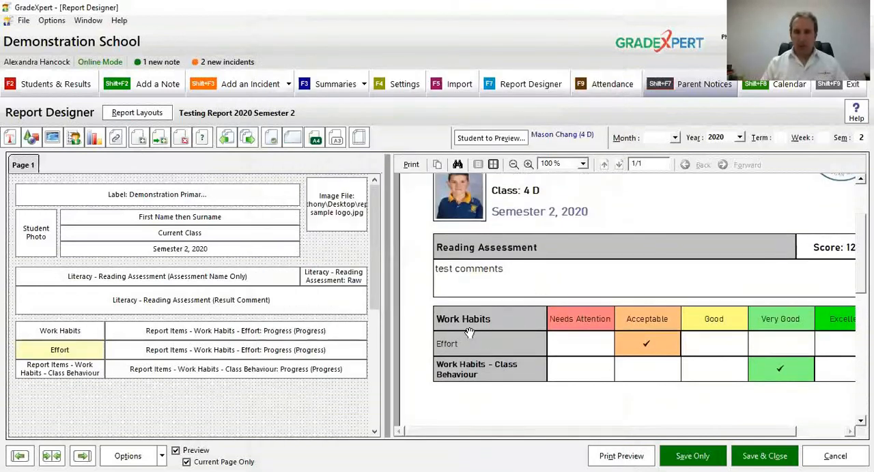
Step: Remove the assessment from the Class Behaviour name item, give it the prefix text "Class Behaviour" and apply it
{"action": "left_click", "coordinate": [77, 370]}
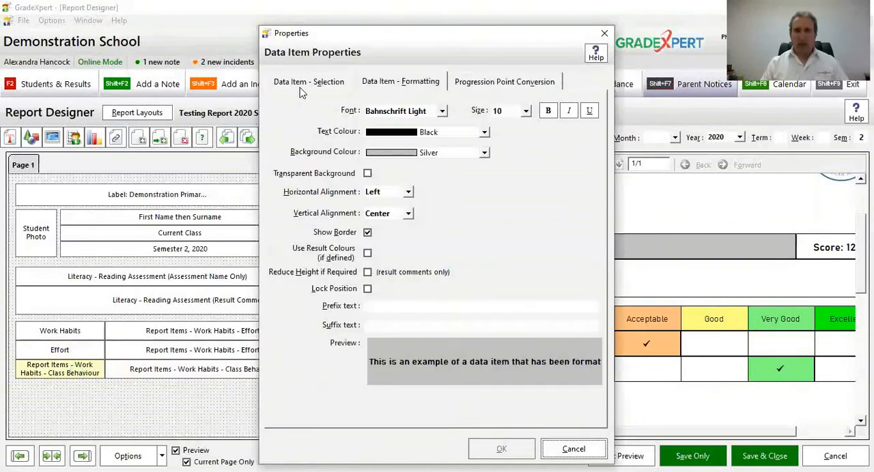
{"action": "left_click", "coordinate": [300, 84]}
{"action": "left_click", "coordinate": [330, 130]}
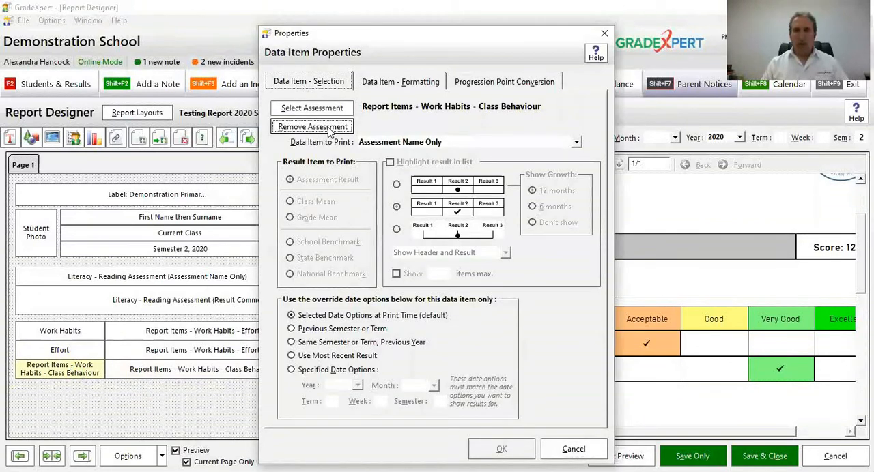
{"action": "left_click", "coordinate": [408, 82]}
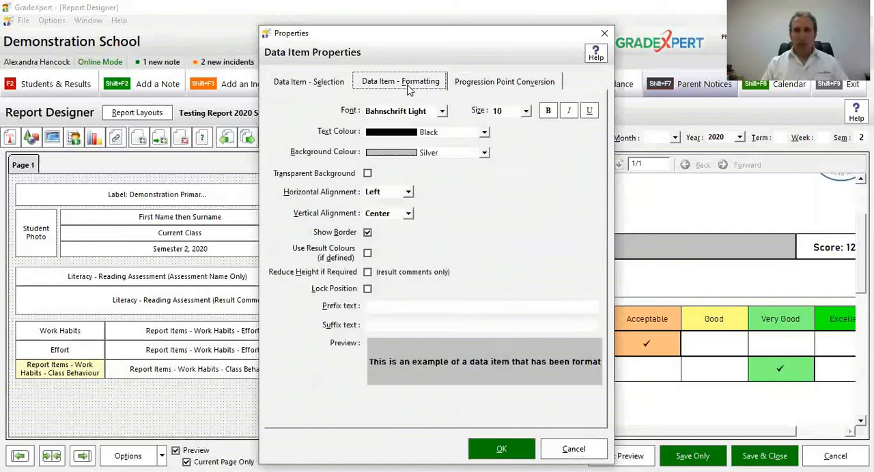
{"action": "left_click", "coordinate": [380, 309]}
{"action": "type", "text": "Class Behaviour"}
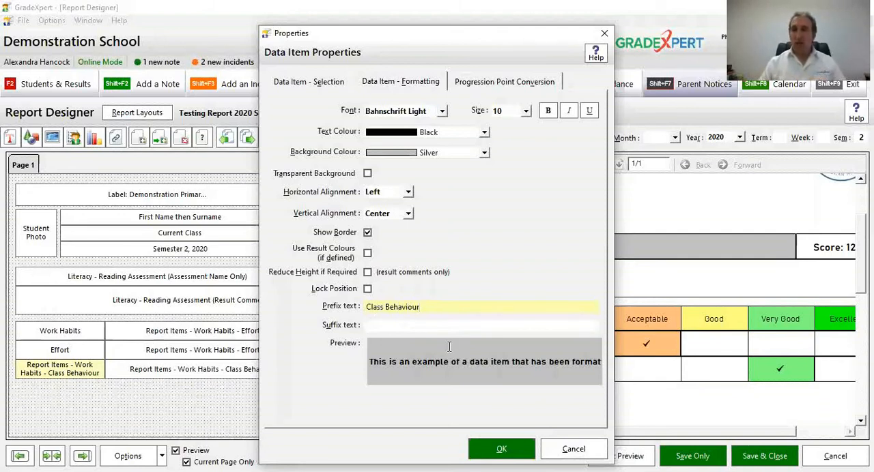
{"action": "left_click", "coordinate": [491, 451]}
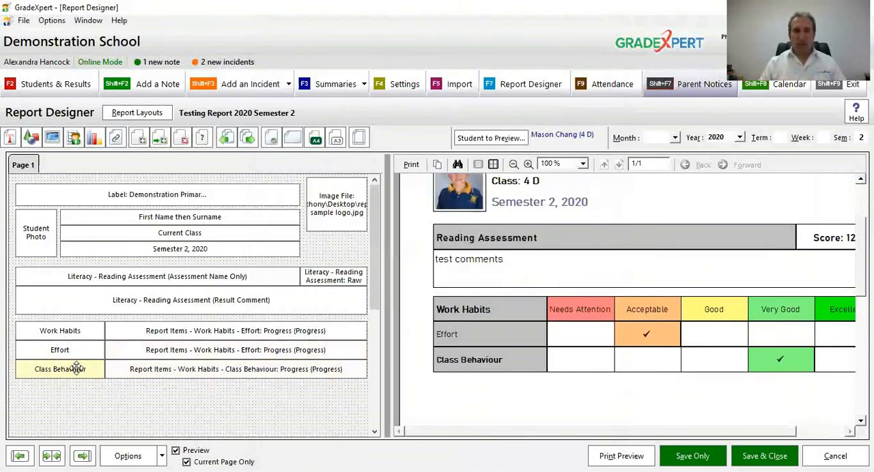
Step: Turn off bold for the Class Behaviour label, apply it, and enlarge the report preview to 150%
{"action": "double_click", "coordinate": [79, 372]}
{"action": "left_click", "coordinate": [547, 111]}
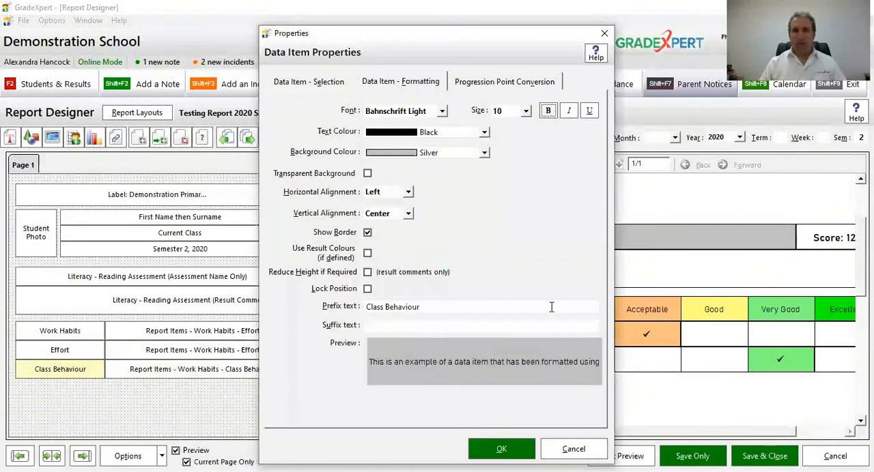
{"action": "left_click", "coordinate": [513, 452]}
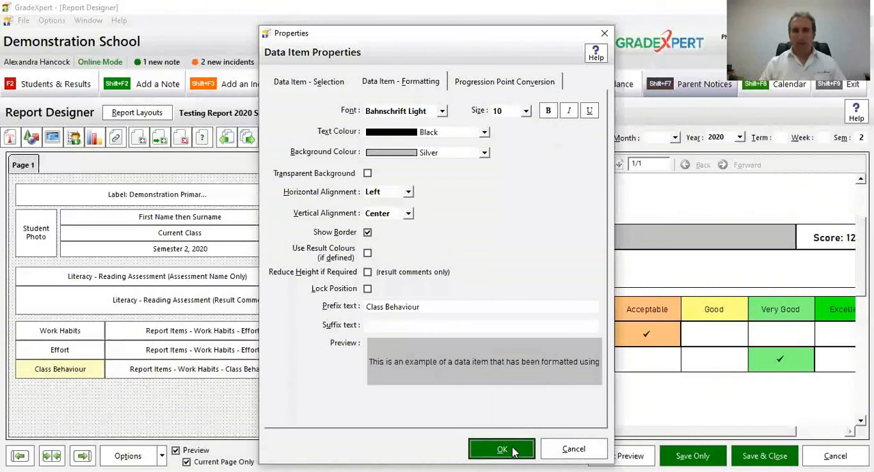
{"action": "left_click", "coordinate": [502, 450]}
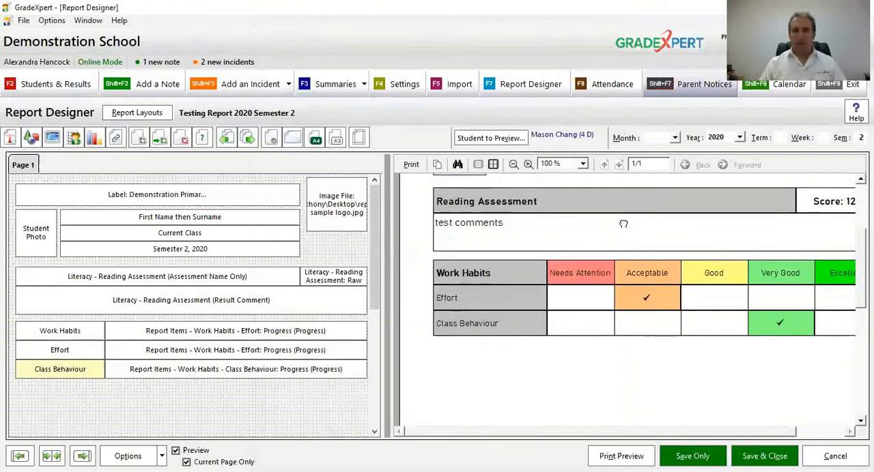
{"action": "left_click", "coordinate": [528, 164]}
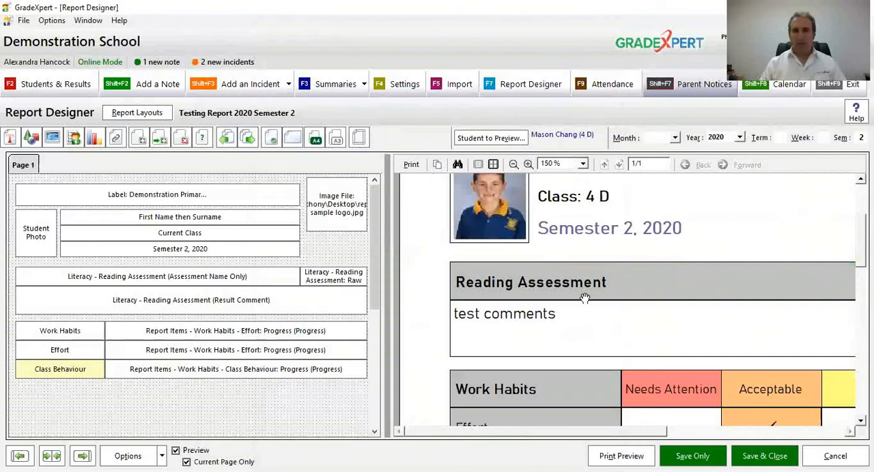
Step: Save the report layout and check the full page in the print preview, closing it again
{"action": "scroll", "coordinate": [608, 275], "scroll_direction": "down", "scroll_amount": 1}
{"action": "scroll", "coordinate": [608, 275], "scroll_direction": "down", "scroll_amount": 1}
{"action": "left_click", "coordinate": [688, 458]}
{"action": "left_click", "coordinate": [630, 458]}
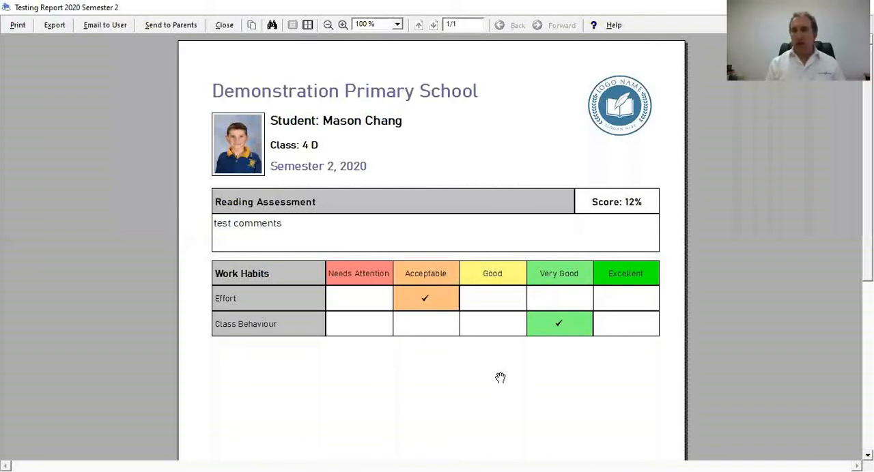
{"action": "left_click", "coordinate": [227, 29]}
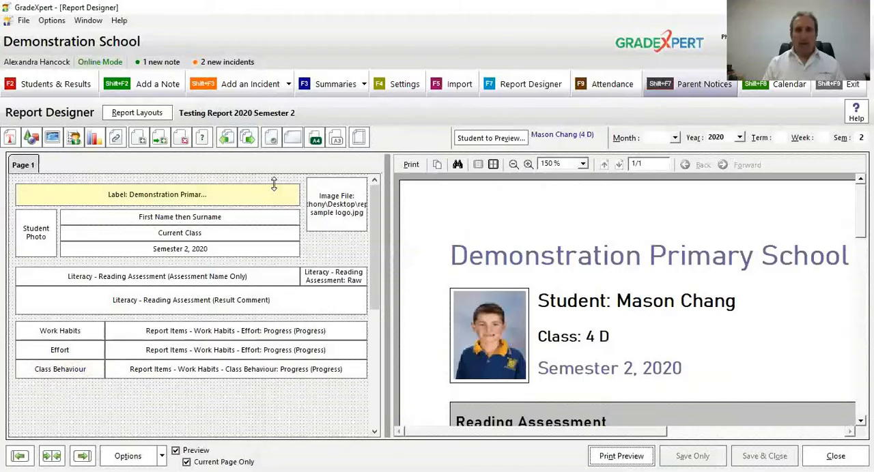
Step: Add a graph item below the Class Behaviour row and enlarge it to the full width of the Work Habits table
{"action": "left_click", "coordinate": [96, 140]}
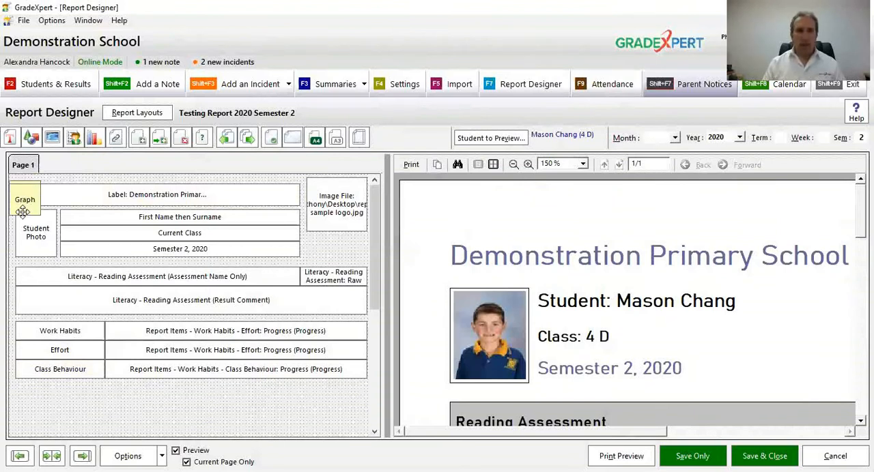
{"action": "left_click", "coordinate": [28, 403]}
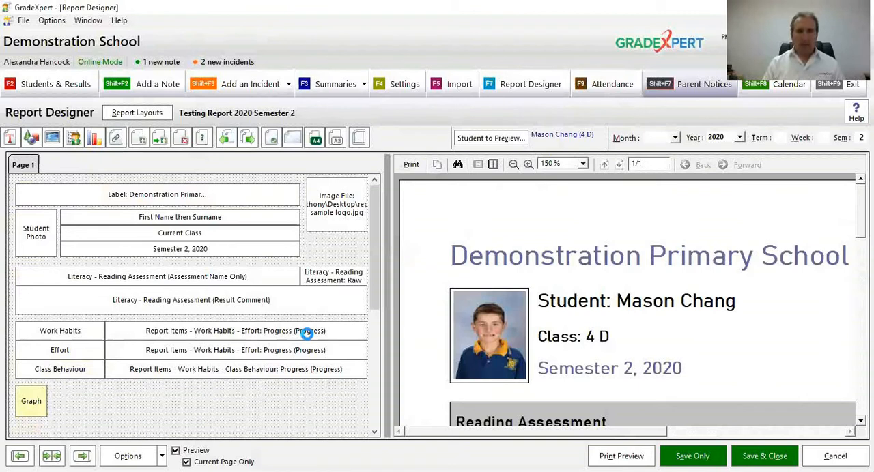
{"action": "scroll", "coordinate": [307, 333], "scroll_direction": "down", "scroll_amount": 3}
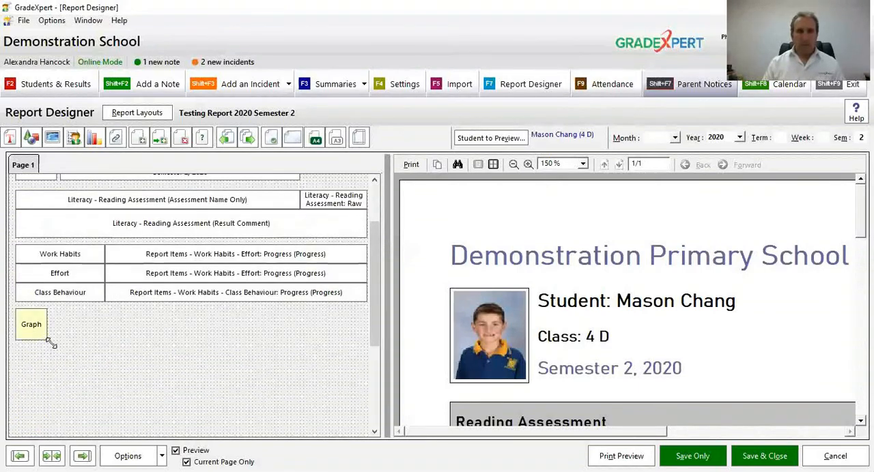
{"action": "left_click_drag", "start_coordinate": [265, 386], "coordinate": [369, 396]}
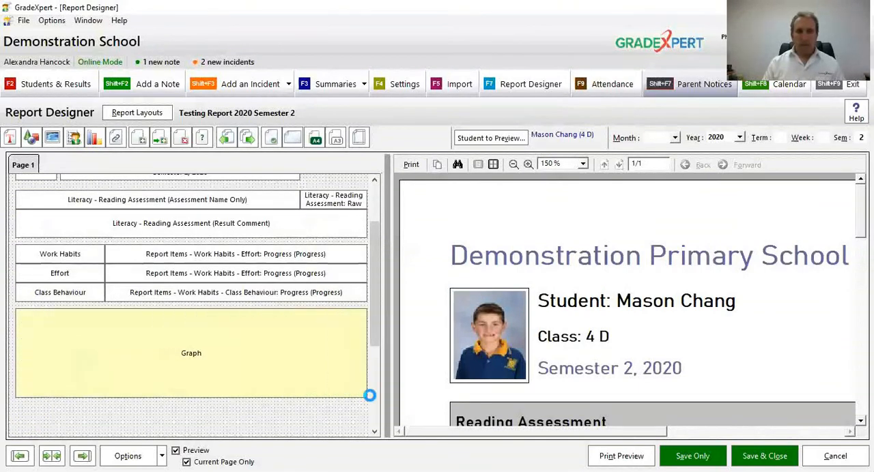
{"action": "left_click", "coordinate": [325, 408]}
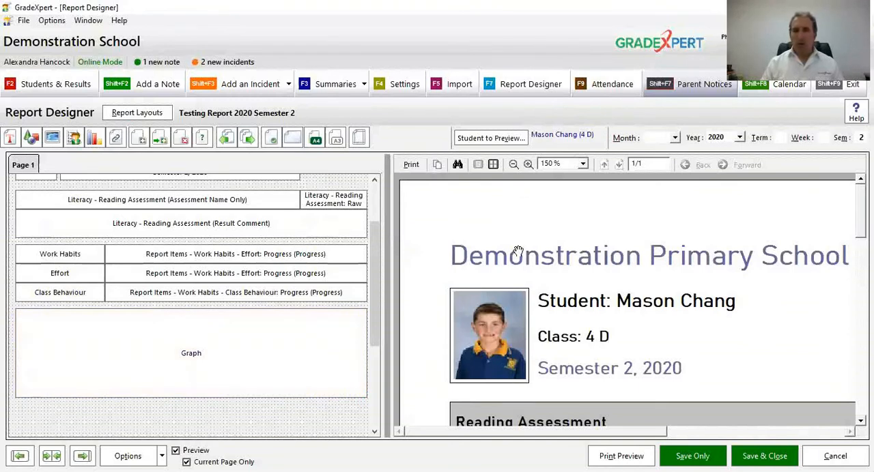
Step: Assign the Literacy Reading Assessment to the new graph and show a border around it
{"action": "left_click", "coordinate": [513, 165]}
{"action": "left_click", "coordinate": [513, 164]}
{"action": "left_click", "coordinate": [513, 164]}
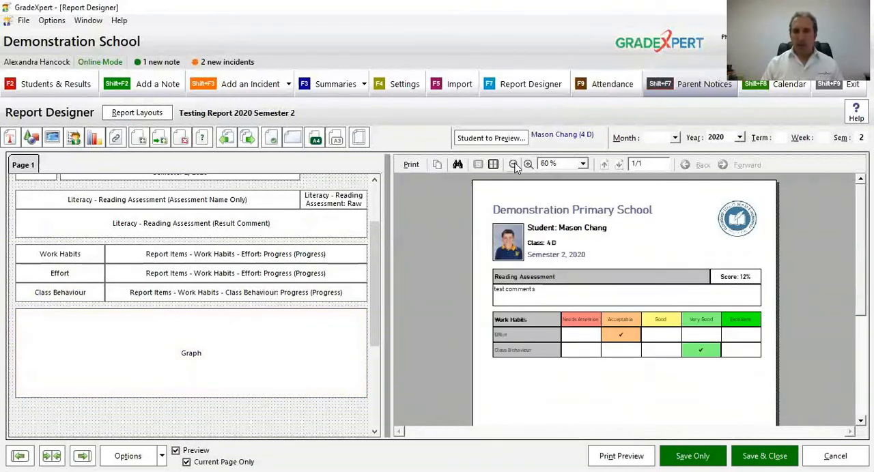
{"action": "scroll", "coordinate": [573, 330], "scroll_direction": "down", "scroll_amount": 1}
{"action": "left_click", "coordinate": [191, 337]}
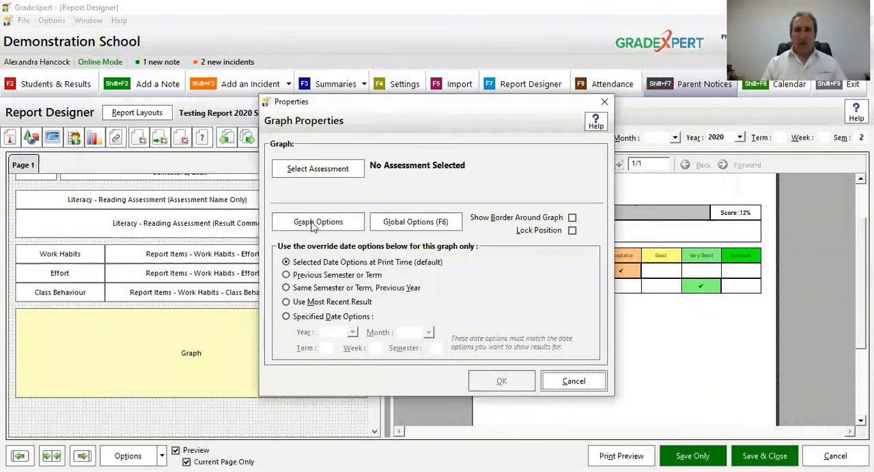
{"action": "left_click", "coordinate": [323, 172]}
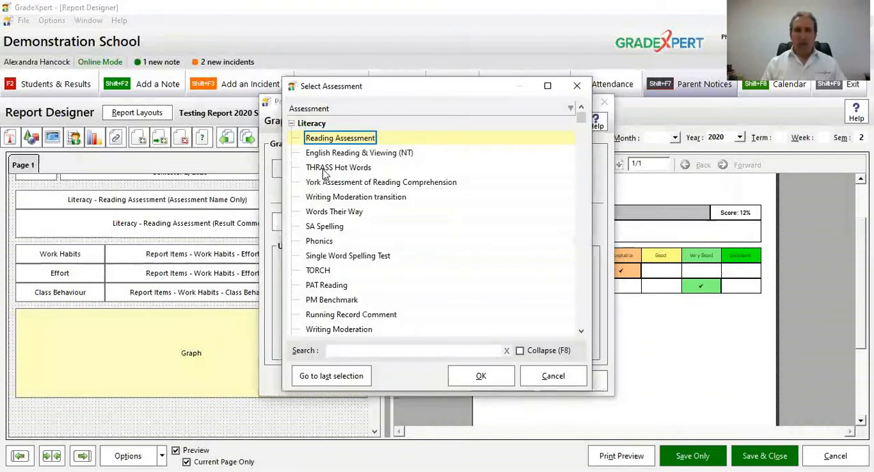
{"action": "left_click", "coordinate": [460, 375]}
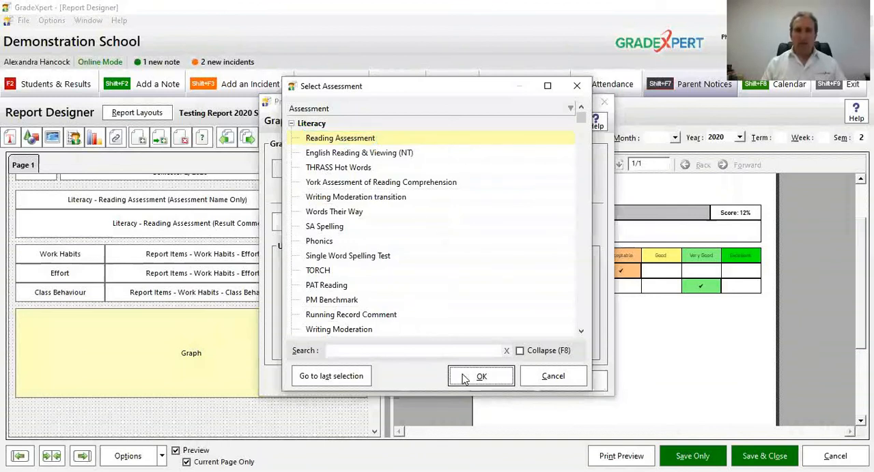
{"action": "left_click", "coordinate": [523, 219]}
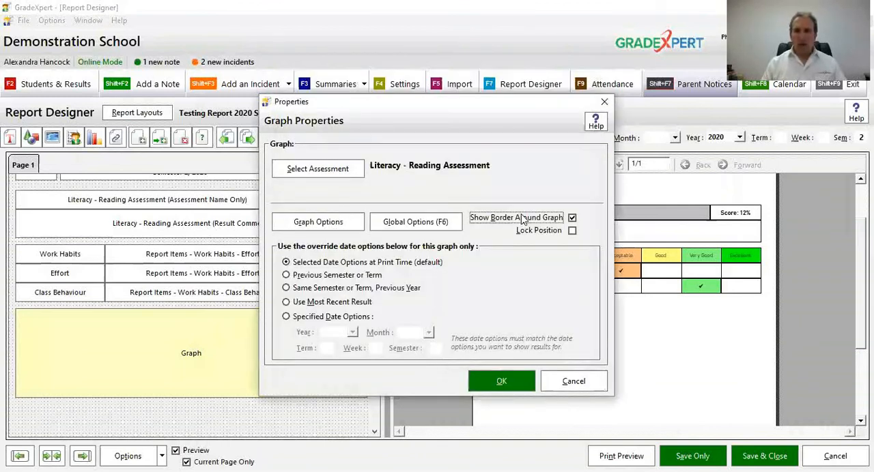
Step: Set the graph's global data options to show results for the class in current year and apply the graph properties
{"action": "left_click", "coordinate": [340, 224]}
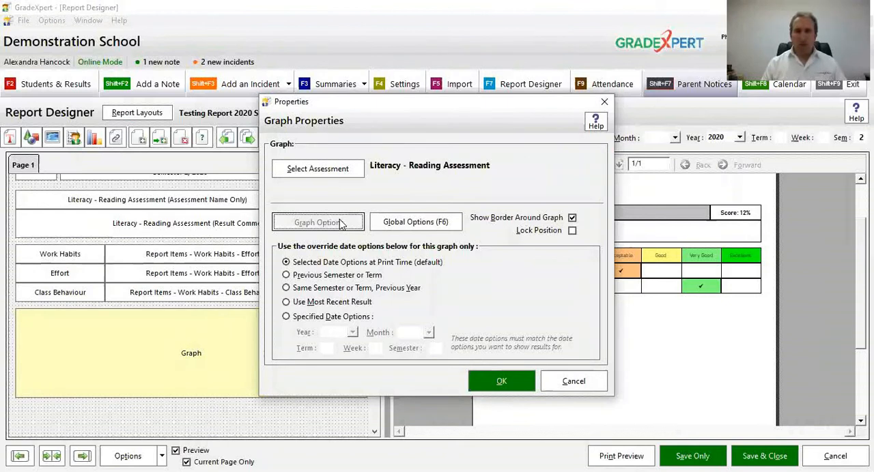
{"action": "left_click", "coordinate": [492, 381]}
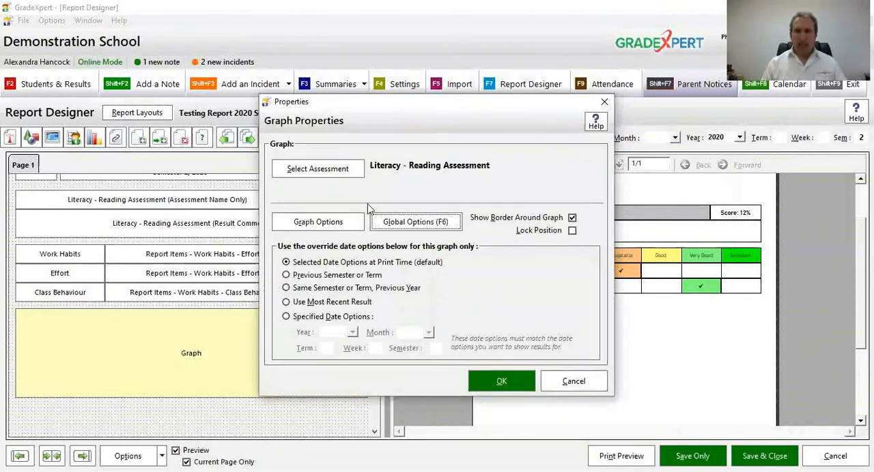
{"action": "left_click", "coordinate": [391, 226]}
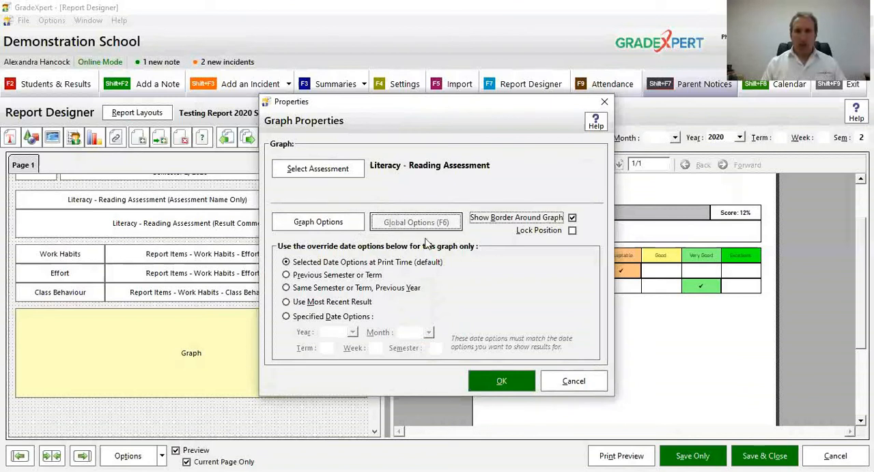
{"action": "left_click", "coordinate": [533, 144]}
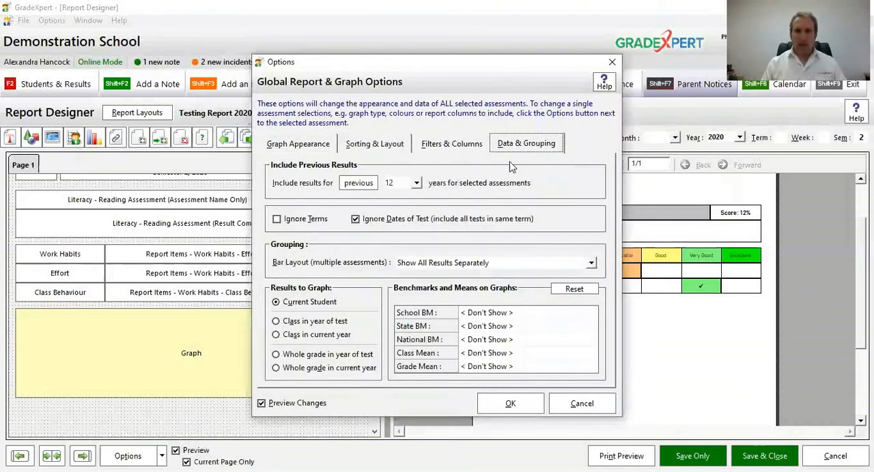
{"action": "left_click", "coordinate": [324, 335]}
{"action": "left_click", "coordinate": [506, 404]}
{"action": "left_click", "coordinate": [503, 382]}
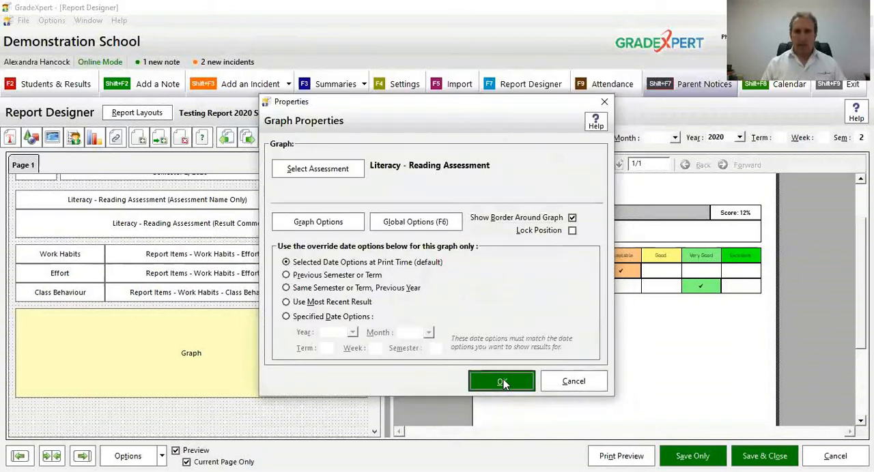
Step: Examine the Reading Assessment graph's bars, axis labels and legend enlarged in the print preview, and return to the designer
{"action": "left_click_drag", "start_coordinate": [585, 329], "coordinate": [587, 291]}
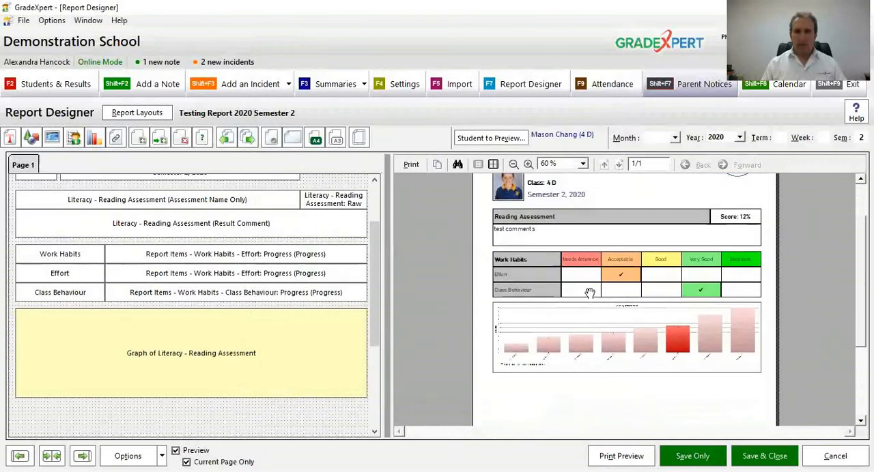
{"action": "left_click", "coordinate": [621, 456]}
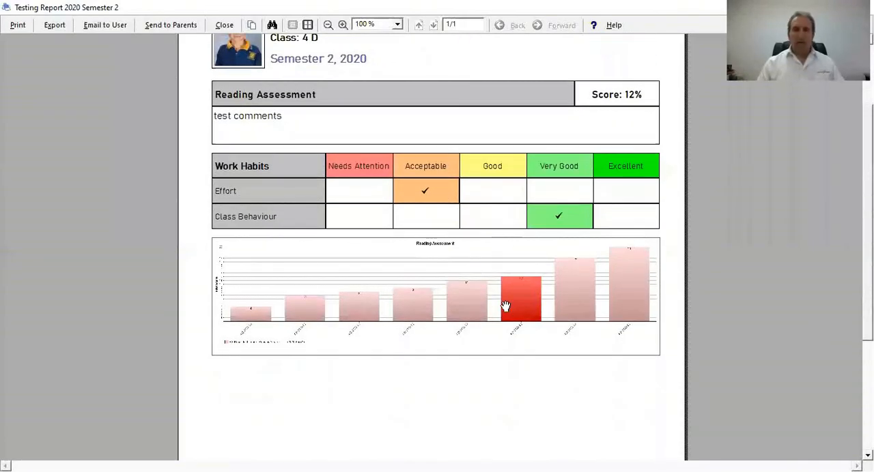
{"action": "scroll", "coordinate": [465, 291], "scroll_direction": "up", "scroll_amount": 1}
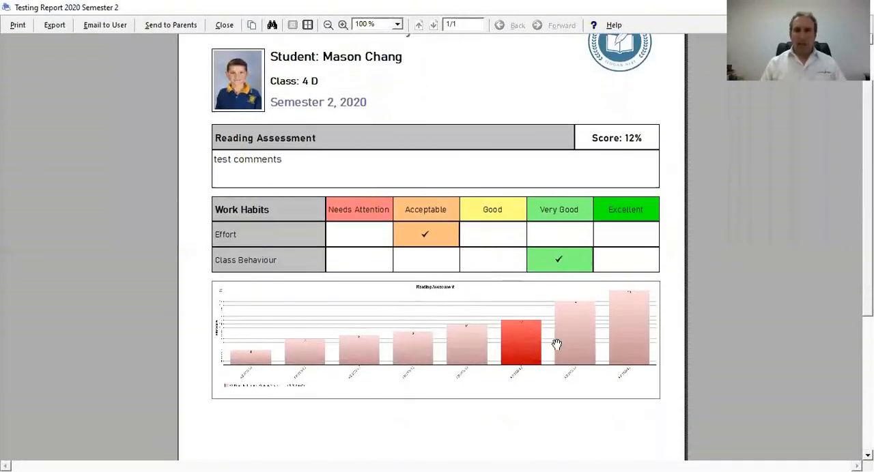
{"action": "left_click_drag", "start_coordinate": [388, 146], "coordinate": [369, 51]}
{"action": "left_click", "coordinate": [343, 26]}
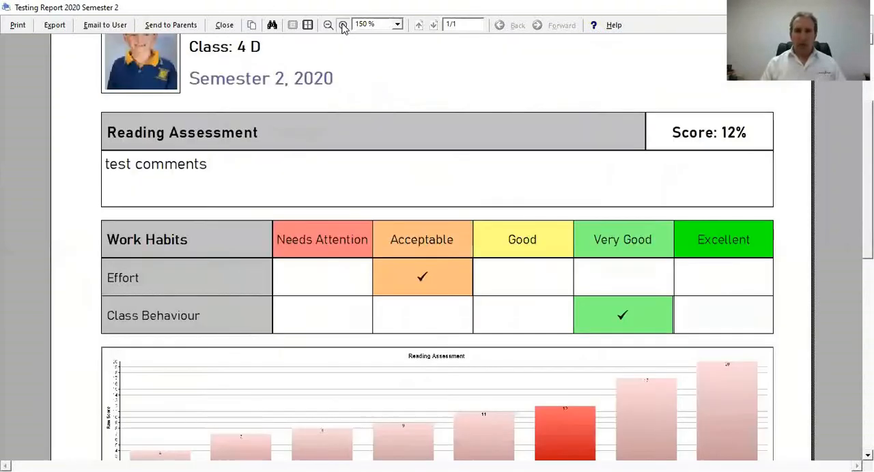
{"action": "left_click", "coordinate": [343, 25]}
{"action": "left_click_drag", "start_coordinate": [443, 281], "coordinate": [463, 185]}
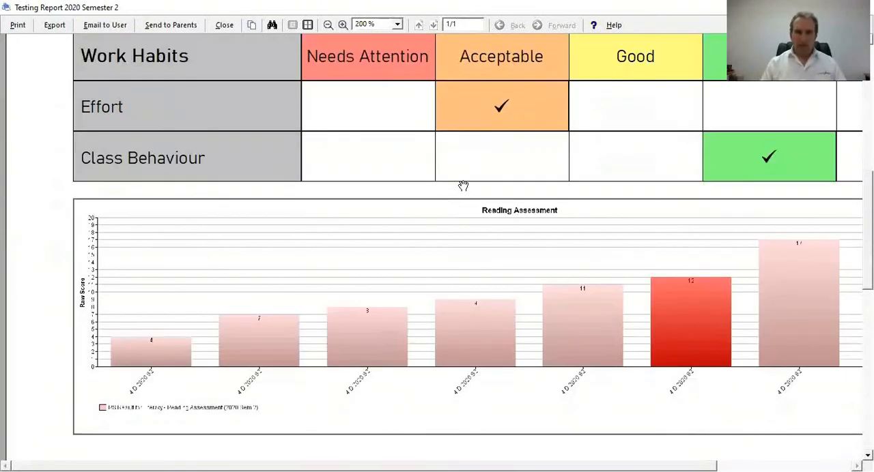
{"action": "left_click", "coordinate": [343, 25]}
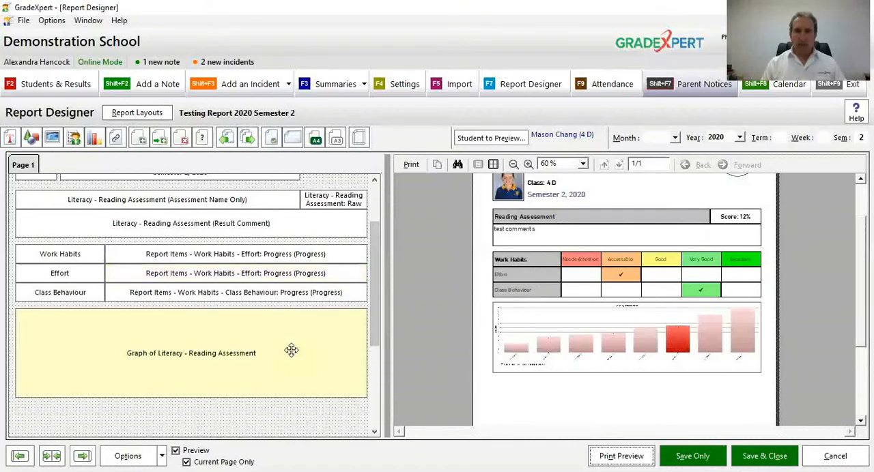
Step: Turn off the legend, data values and X-axis labels in the Reading Assessment graph's global appearance options and apply the changes
{"action": "double_click", "coordinate": [288, 350]}
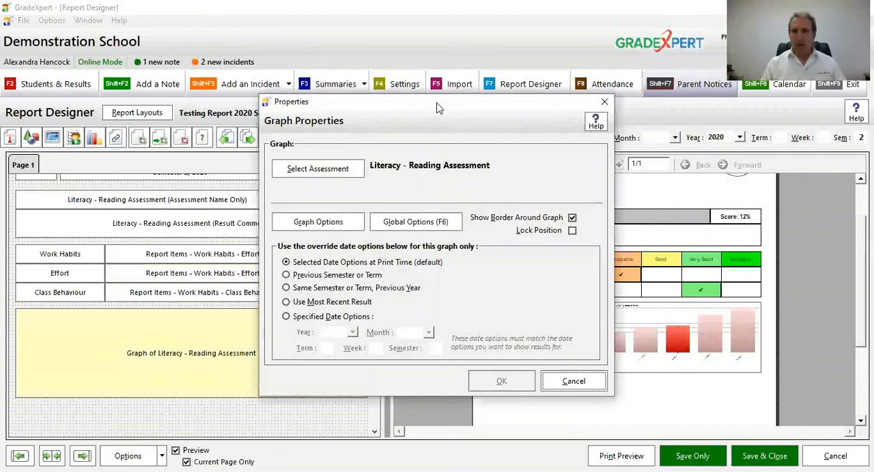
{"action": "left_click_drag", "start_coordinate": [437, 102], "coordinate": [275, 102]}
{"action": "left_click", "coordinate": [277, 227]}
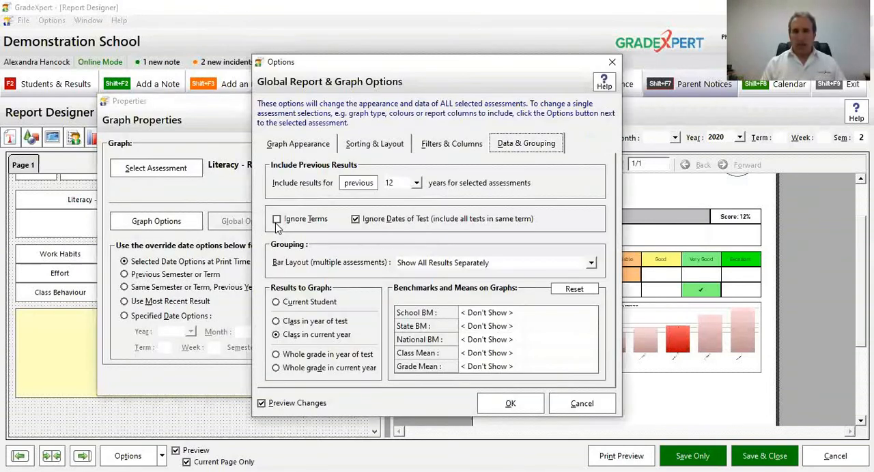
{"action": "left_click", "coordinate": [292, 147]}
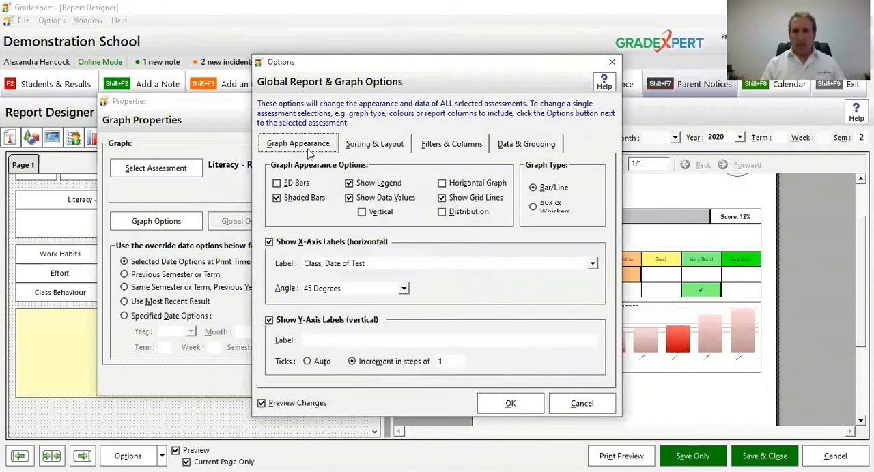
{"action": "left_click", "coordinate": [364, 185]}
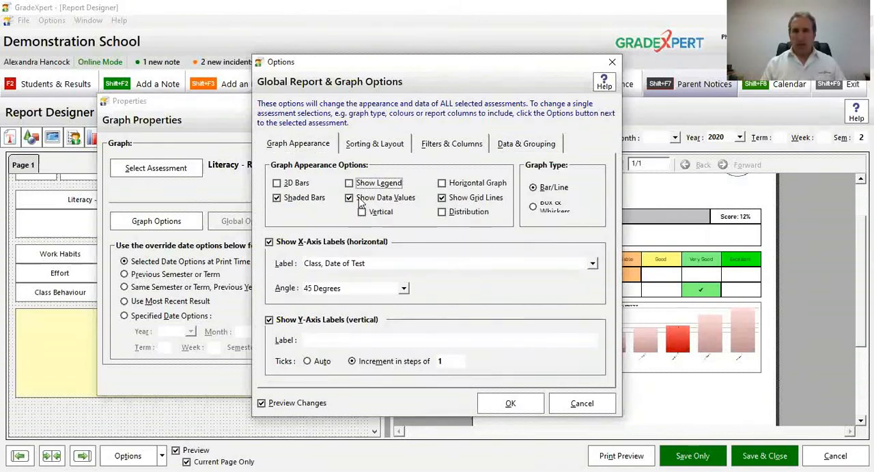
{"action": "left_click", "coordinate": [362, 199]}
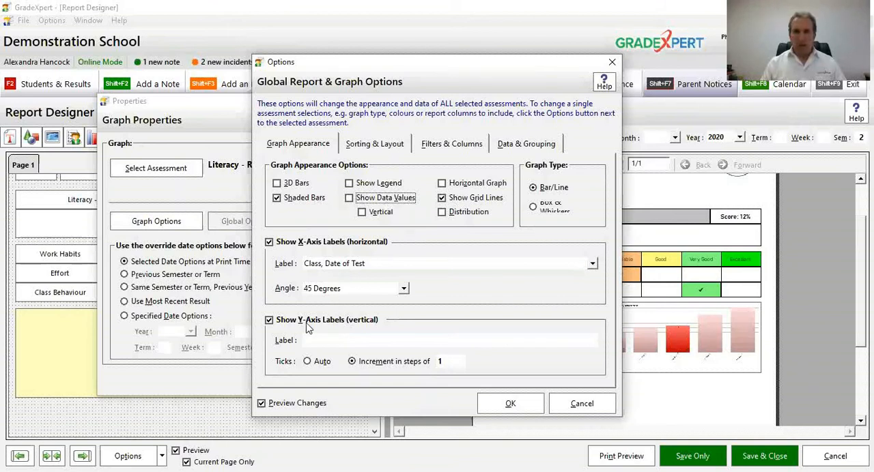
{"action": "left_click", "coordinate": [312, 245]}
{"action": "left_click", "coordinate": [495, 404]}
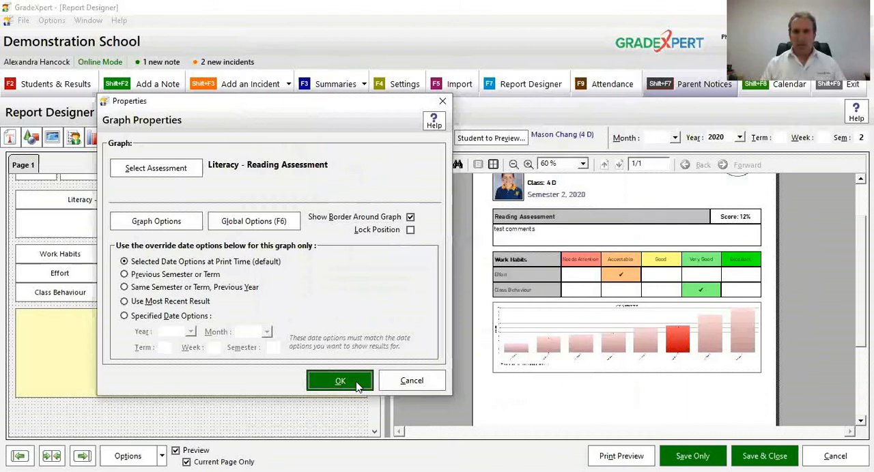
{"action": "left_click", "coordinate": [355, 383]}
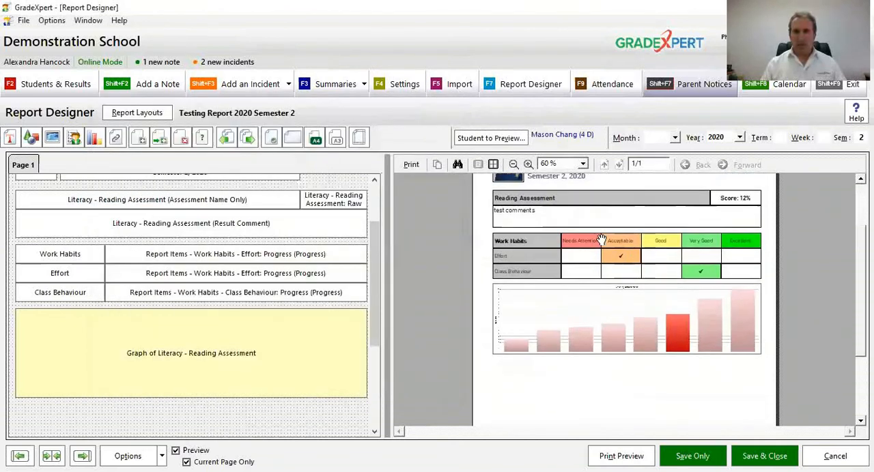
Step: Inspect the simplified Reading Assessment graph up close in the report preview and return to a 60% page view
{"action": "left_click", "coordinate": [529, 165]}
{"action": "left_click", "coordinate": [529, 164]}
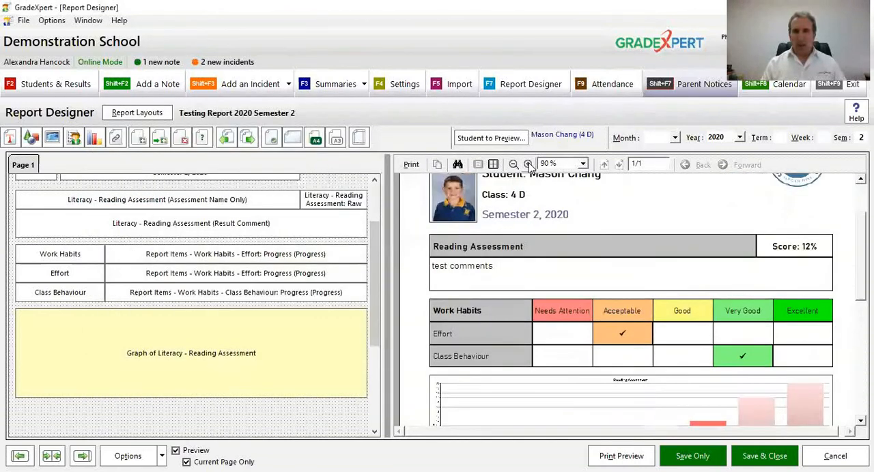
{"action": "left_click", "coordinate": [529, 164]}
{"action": "left_click", "coordinate": [529, 165]}
{"action": "scroll", "coordinate": [640, 303], "scroll_direction": "down", "scroll_amount": 5}
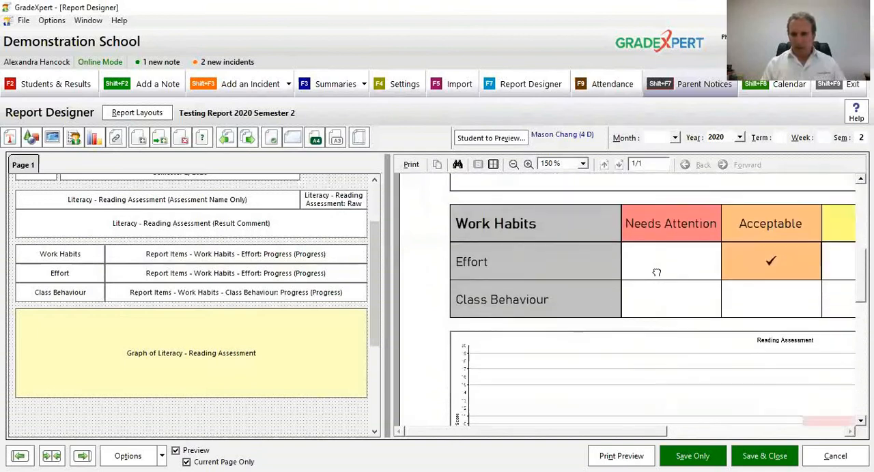
{"action": "left_click_drag", "start_coordinate": [666, 346], "coordinate": [465, 297]}
{"action": "left_click_drag", "start_coordinate": [568, 287], "coordinate": [521, 318]}
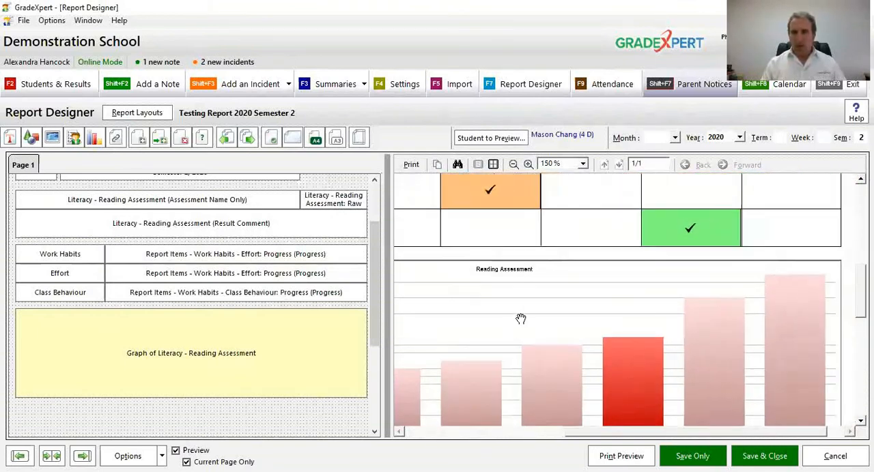
{"action": "left_click", "coordinate": [513, 164]}
{"action": "left_click", "coordinate": [514, 165]}
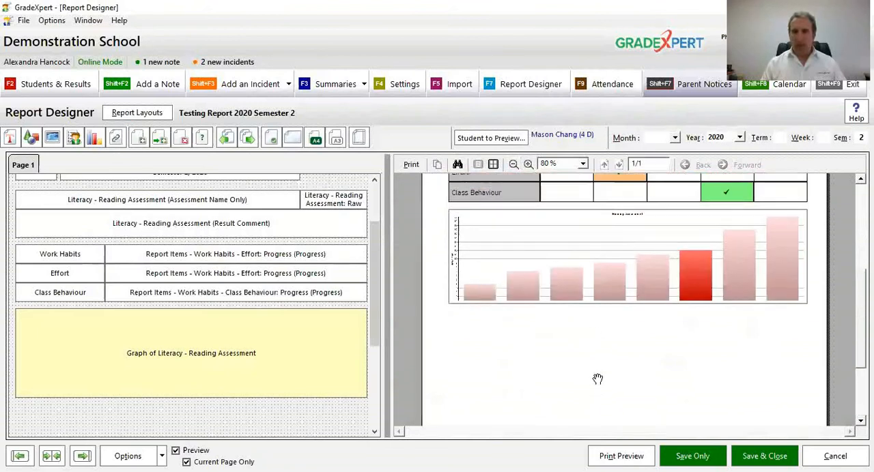
{"action": "left_click", "coordinate": [519, 166]}
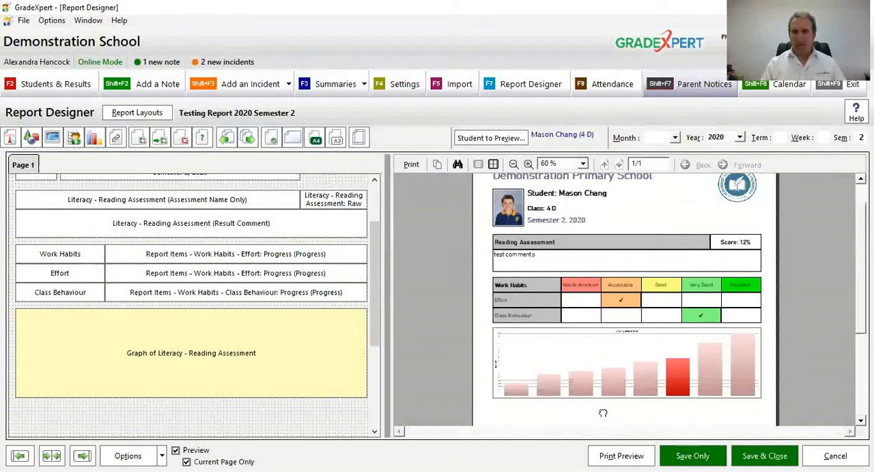
{"action": "left_click_drag", "start_coordinate": [634, 376], "coordinate": [655, 336]}
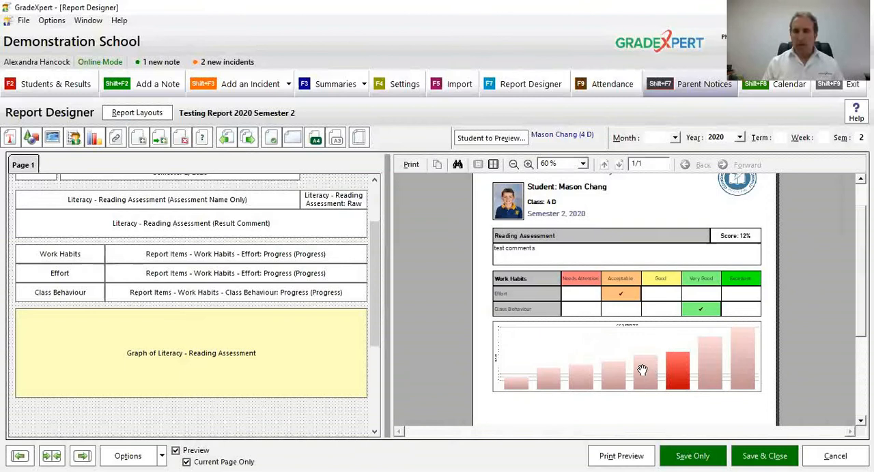
{"action": "scroll", "coordinate": [592, 270], "scroll_direction": "up", "scroll_amount": 3}
{"action": "scroll", "coordinate": [592, 278], "scroll_direction": "down", "scroll_amount": 5}
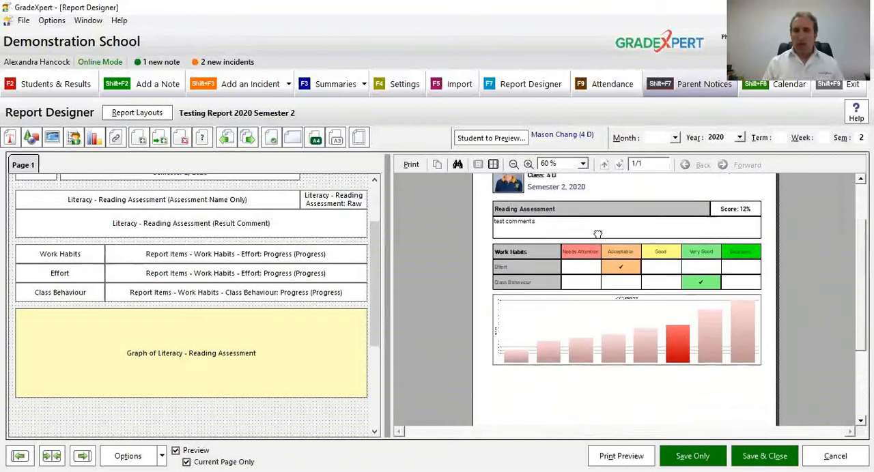
{"action": "scroll", "coordinate": [562, 332], "scroll_direction": "down", "scroll_amount": 6}
{"action": "scroll", "coordinate": [598, 258], "scroll_direction": "down", "scroll_amount": 2}
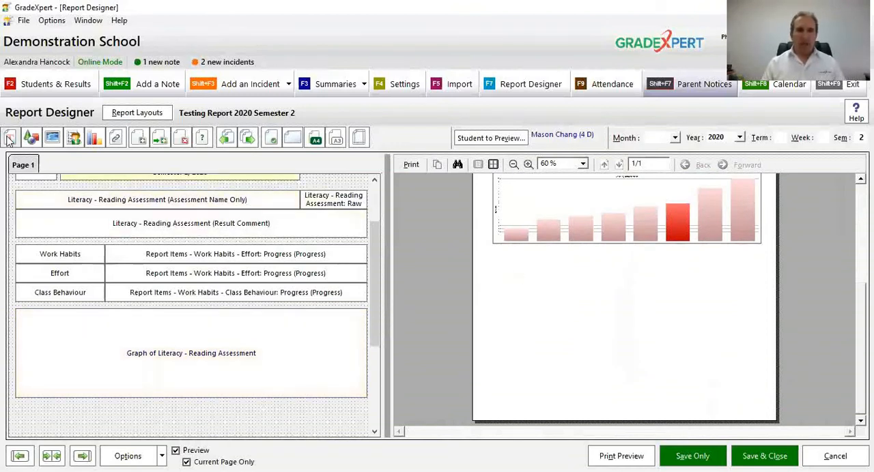
{"action": "left_click_drag", "start_coordinate": [9, 140], "coordinate": [31, 418]}
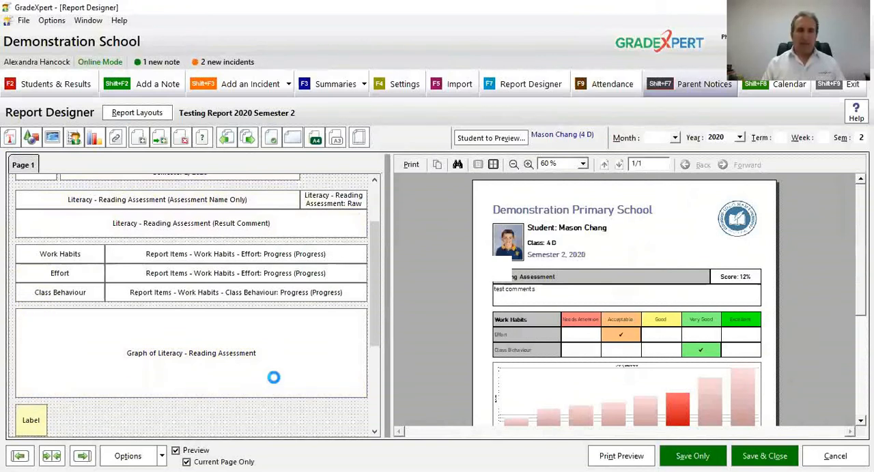
{"action": "left_click", "coordinate": [372, 408]}
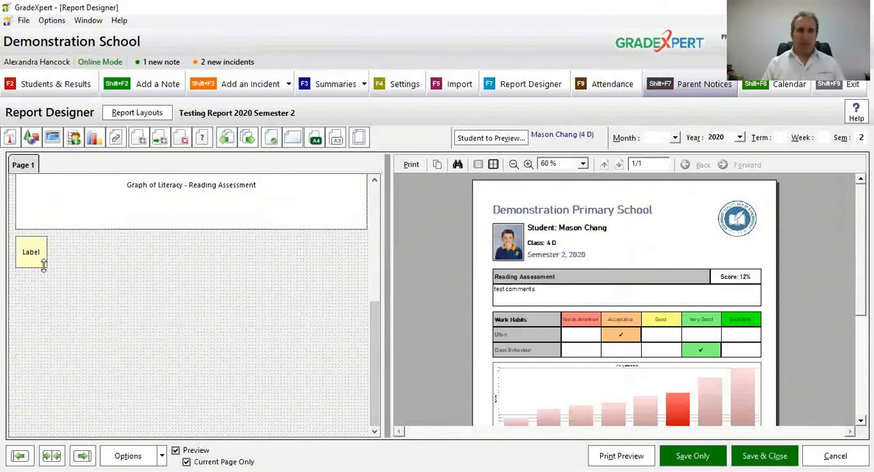
{"action": "left_click_drag", "start_coordinate": [44, 267], "coordinate": [367, 307]}
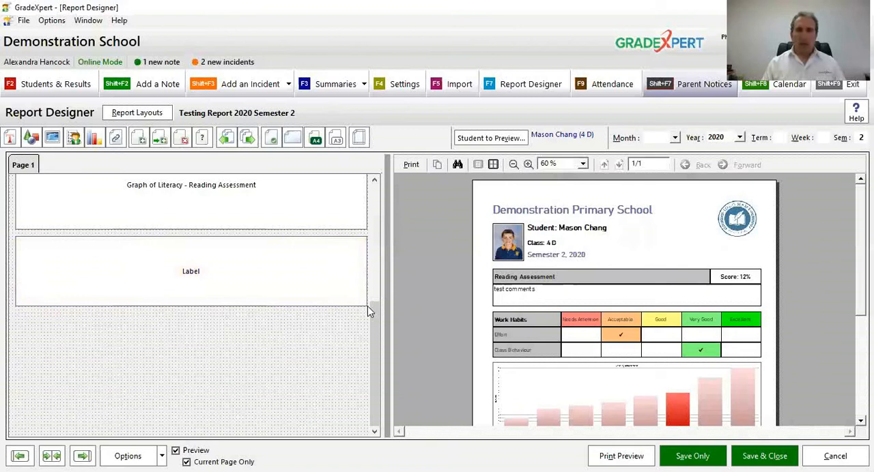
{"action": "right_click", "coordinate": [314, 290]}
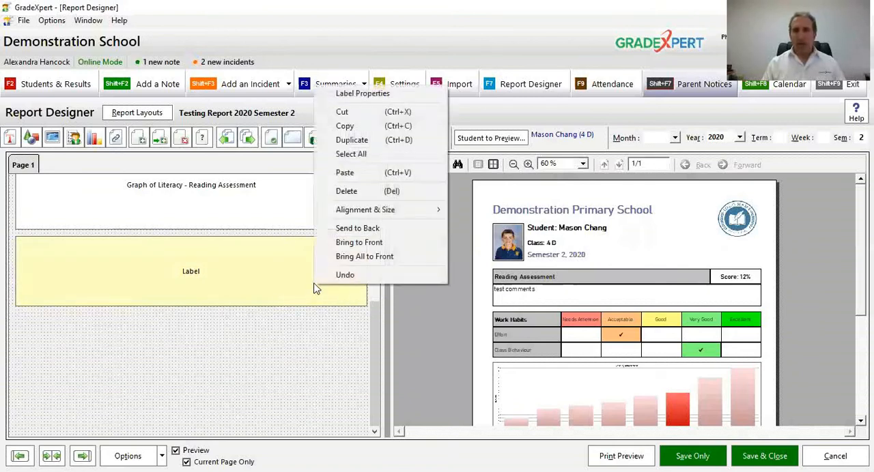
{"action": "left_click", "coordinate": [322, 193]}
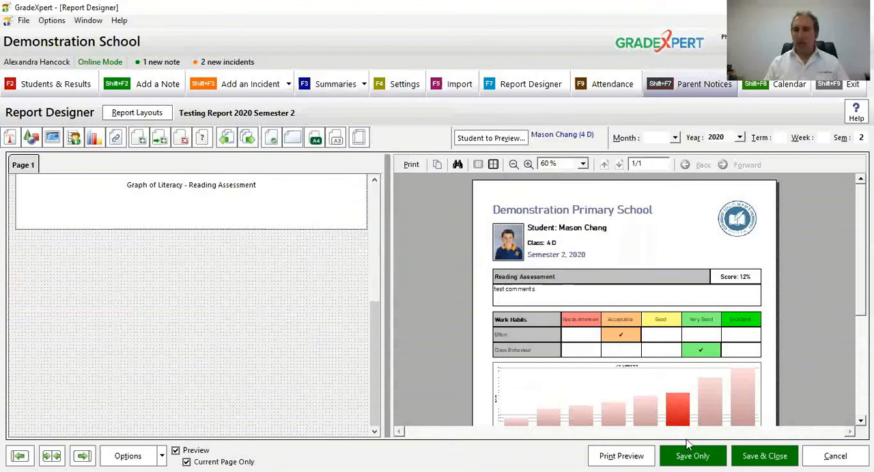
Step: Save the report layout and add a blank second page to it
{"action": "left_click", "coordinate": [693, 456]}
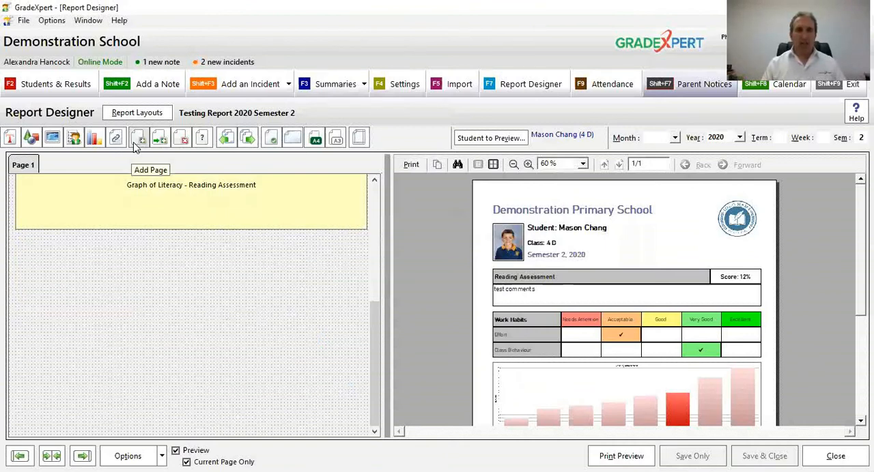
{"action": "left_click", "coordinate": [136, 141]}
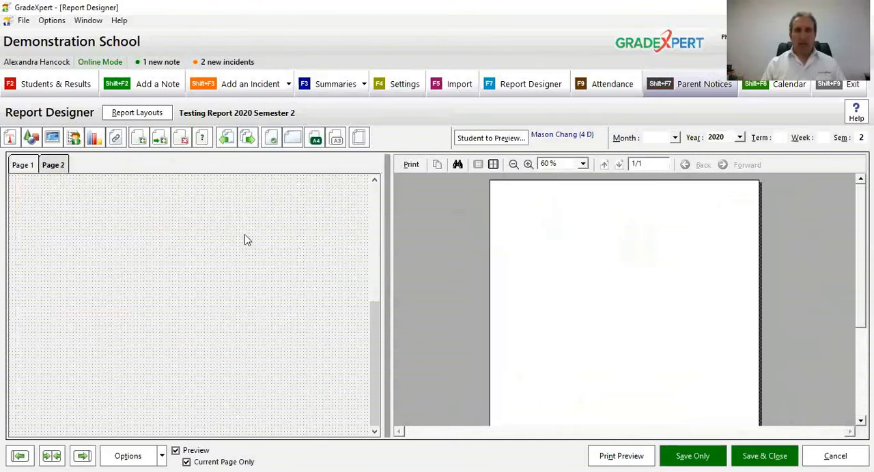
{"action": "left_click_drag", "start_coordinate": [370, 317], "coordinate": [371, 192]}
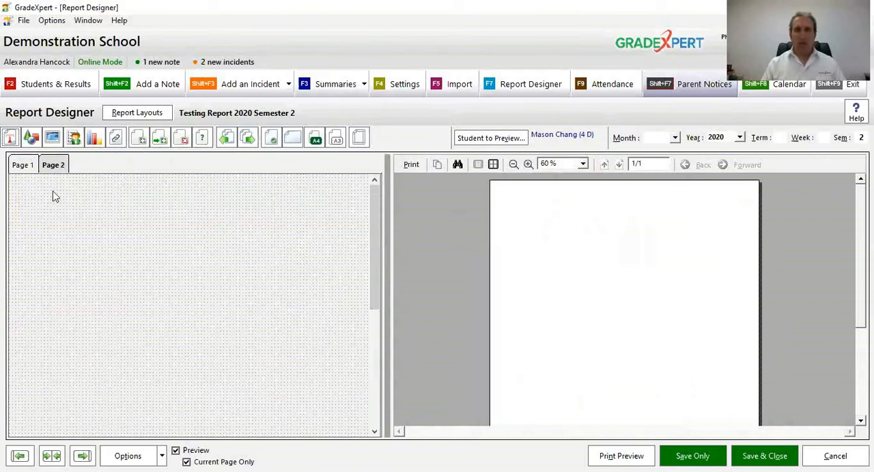
{"action": "left_click", "coordinate": [23, 165]}
{"action": "left_click", "coordinate": [51, 166]}
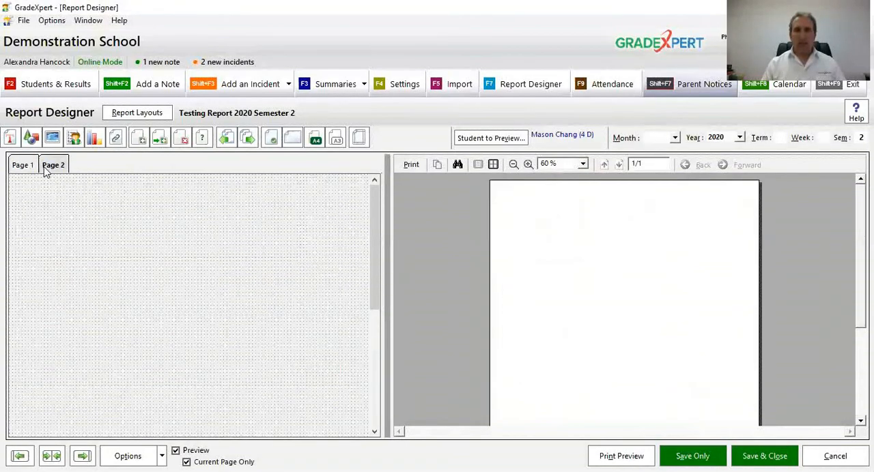
Step: Rename the report's first page as "Reading and Work Hab"
{"action": "left_click", "coordinate": [29, 167]}
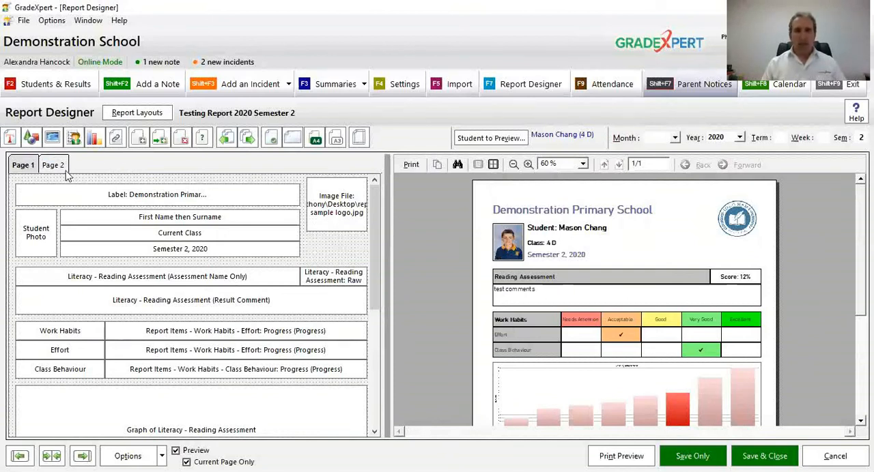
{"action": "left_click", "coordinate": [205, 139]}
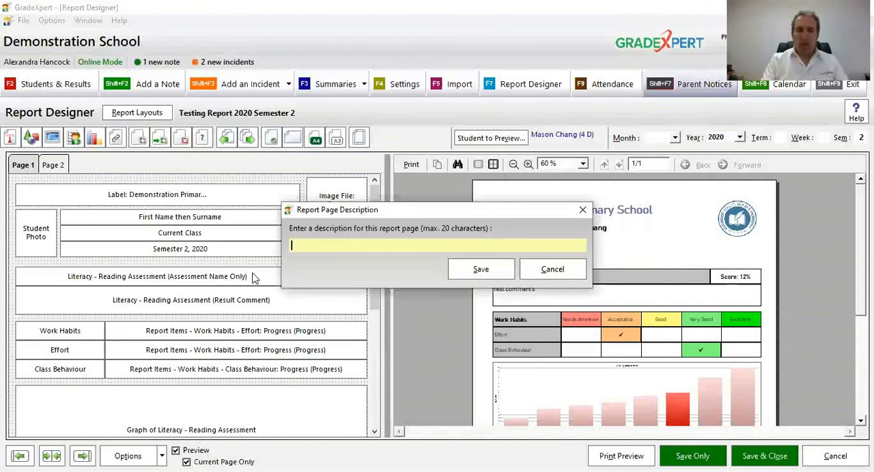
{"action": "type", "text": "Reading anf"}
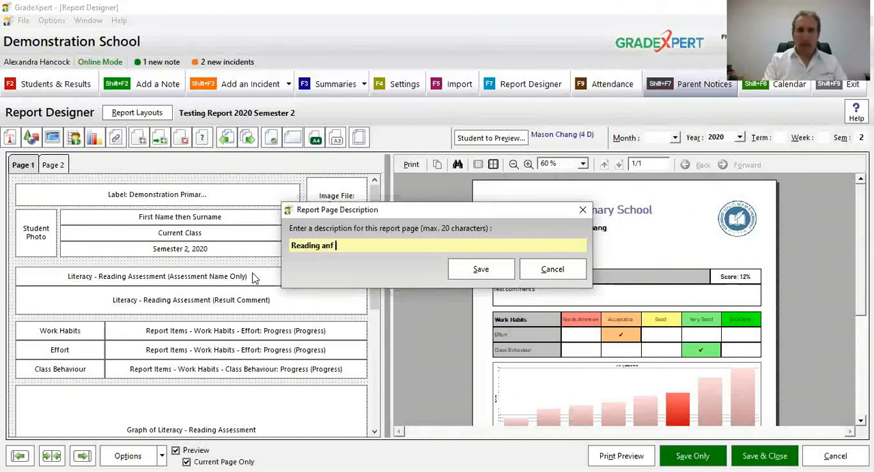
{"action": "key", "text": "BackSpace"}
{"action": "type", "text": "d Work Hab"}
{"action": "key", "text": "BackSpace"}
{"action": "key", "text": "BackSpace"}
{"action": "key", "text": "BackSpace"}
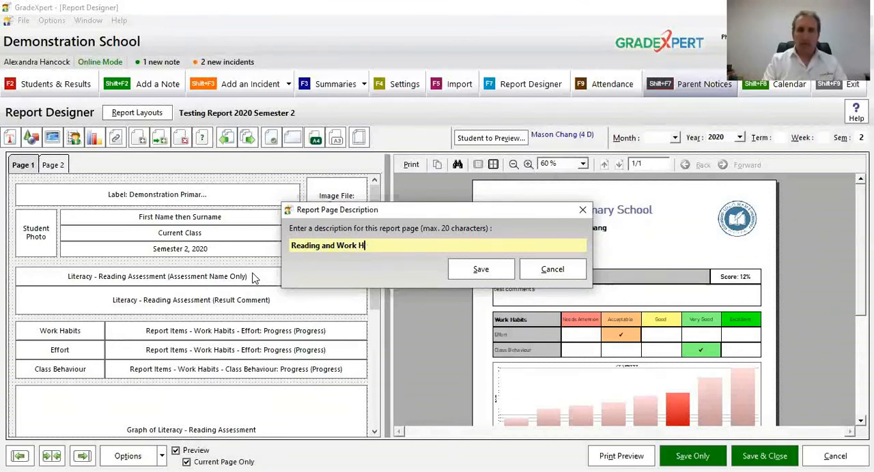
{"action": "type", "text": "Hab"}
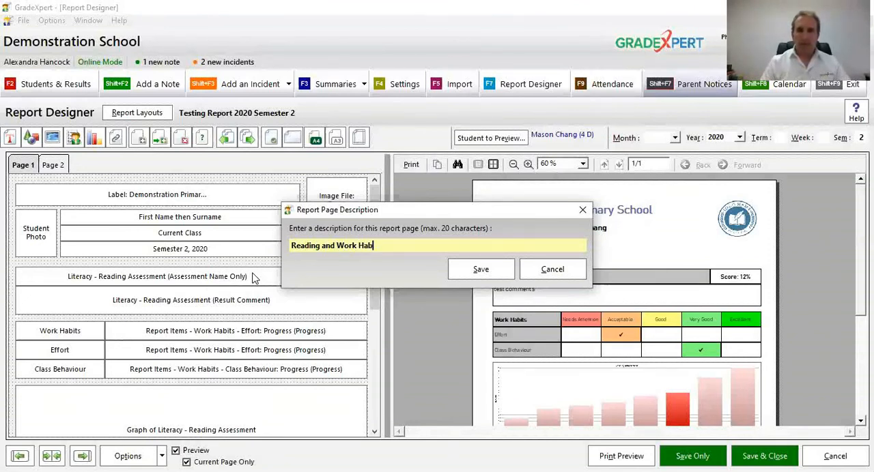
{"action": "key", "text": "Return"}
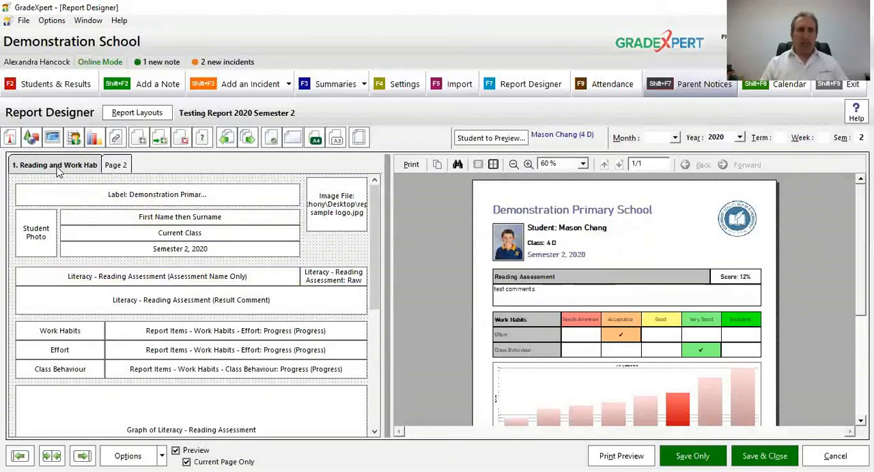
Step: Rename the report's second page as "Principal's Message"
{"action": "left_click", "coordinate": [118, 165]}
{"action": "left_click", "coordinate": [202, 139]}
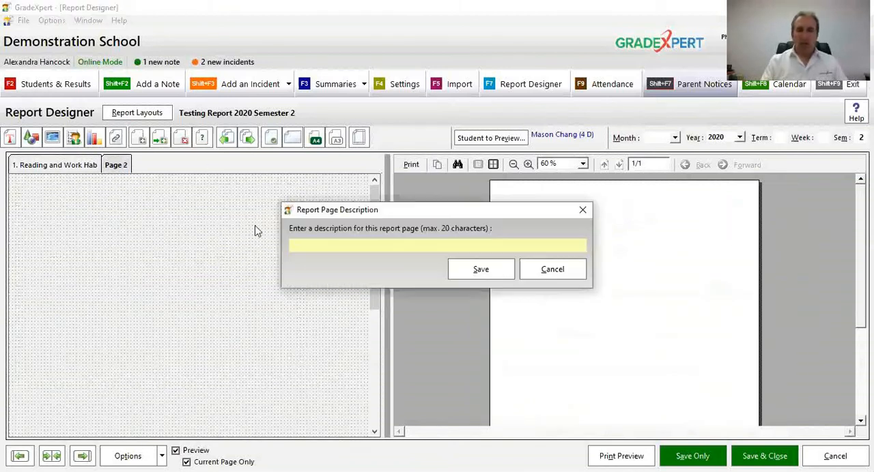
{"action": "type", "text": "Princip"}
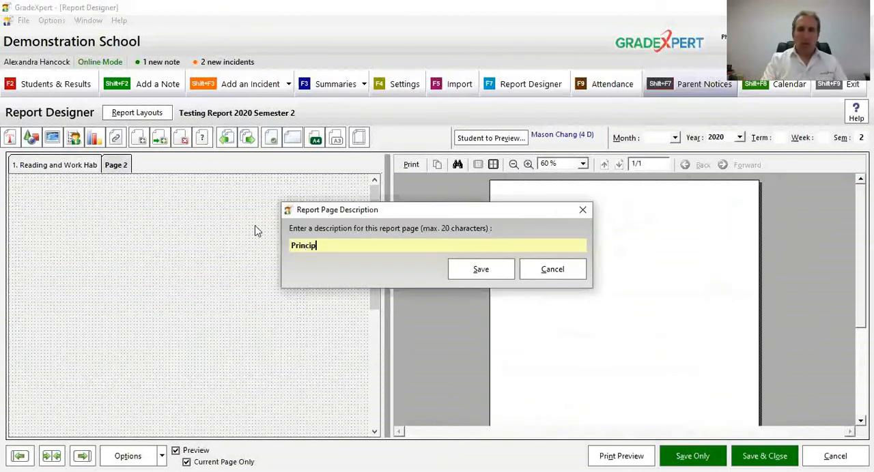
{"action": "type", "text": "al's Message"}
{"action": "key", "text": "Return"}
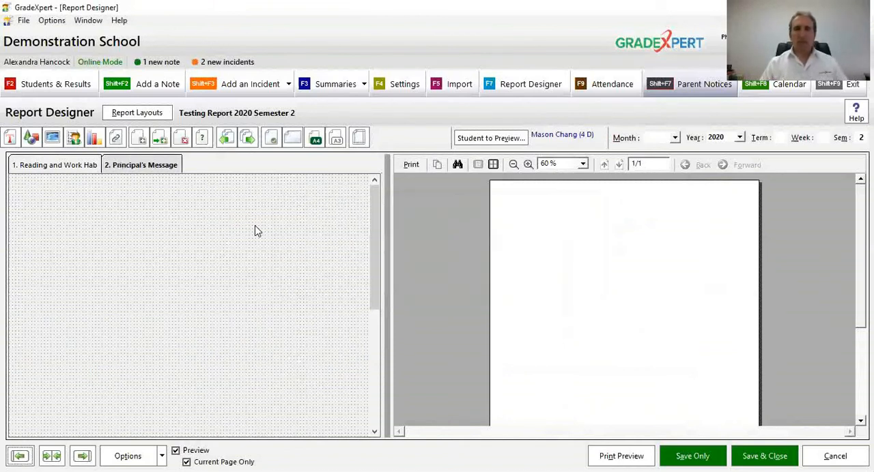
Step: Copy the school name label and logo image from the first page and paste them onto the Principal's Message page
{"action": "left_click", "coordinate": [80, 167]}
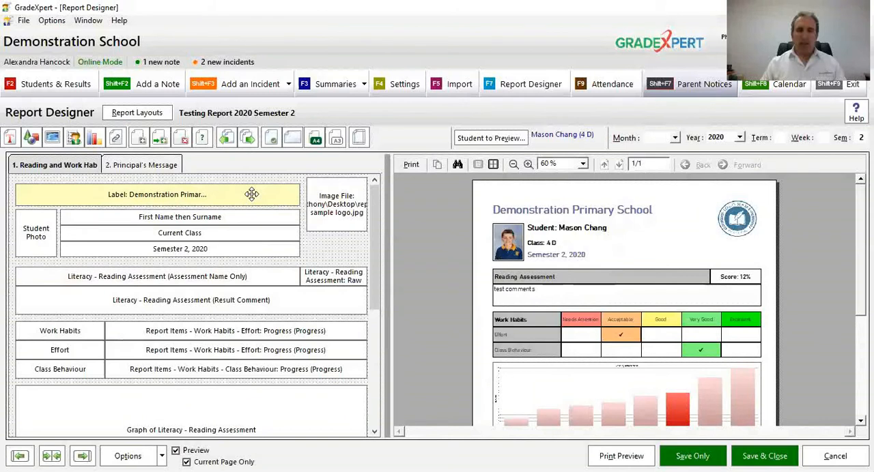
{"action": "right_click", "coordinate": [344, 210]}
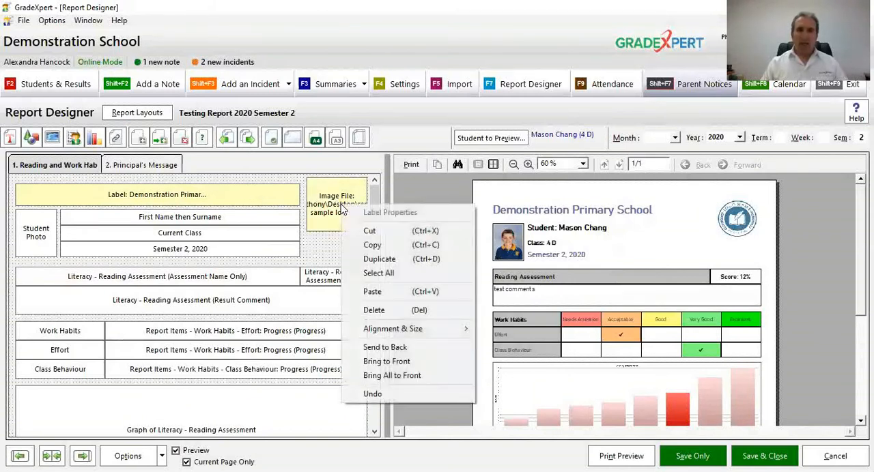
{"action": "left_click", "coordinate": [360, 246]}
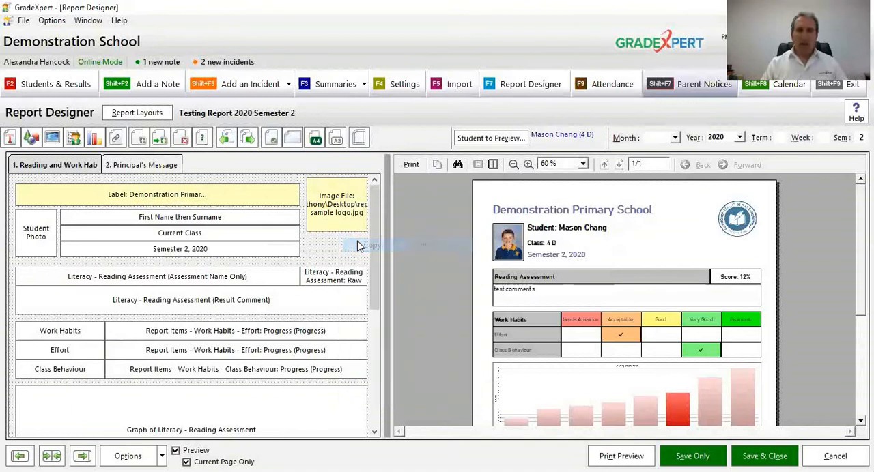
{"action": "left_click", "coordinate": [144, 165]}
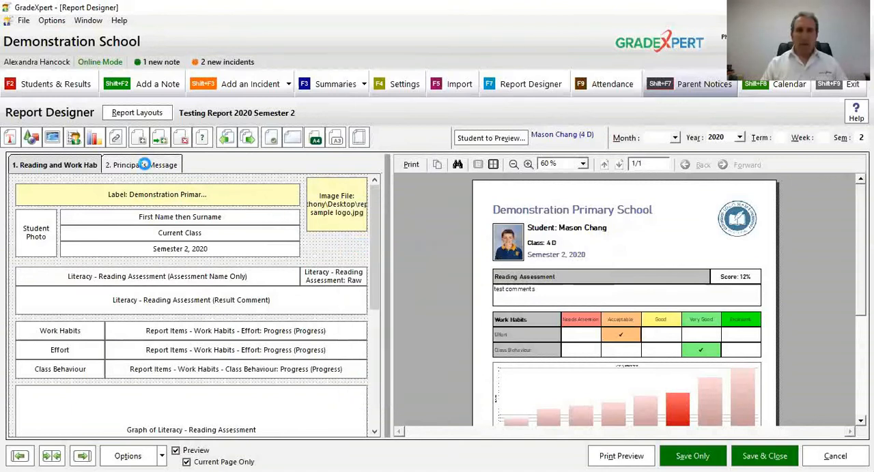
{"action": "right_click", "coordinate": [163, 190]}
{"action": "left_click", "coordinate": [171, 208]}
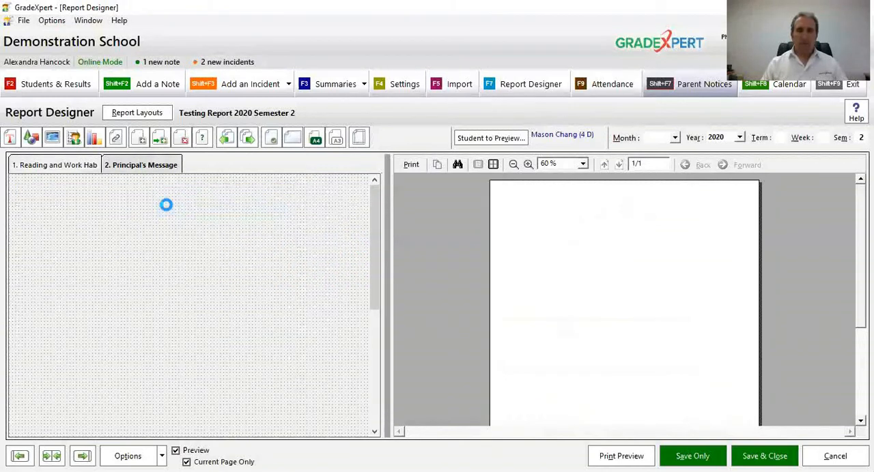
{"action": "left_click", "coordinate": [86, 167]}
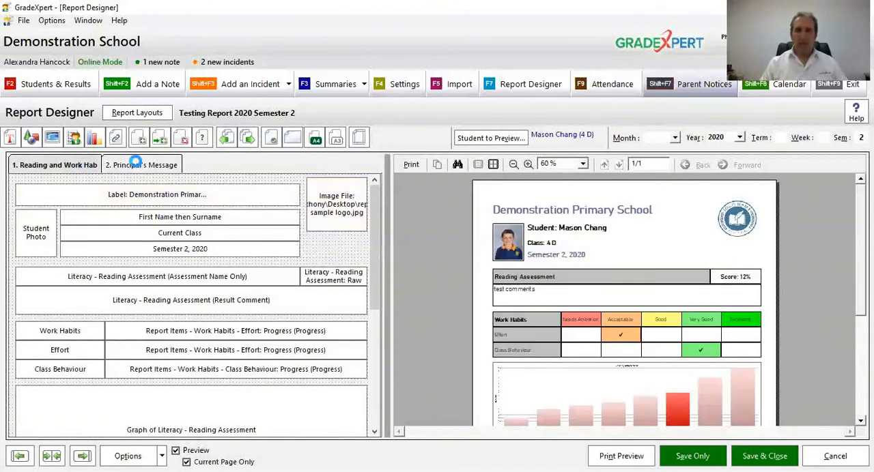
{"action": "left_click", "coordinate": [136, 164]}
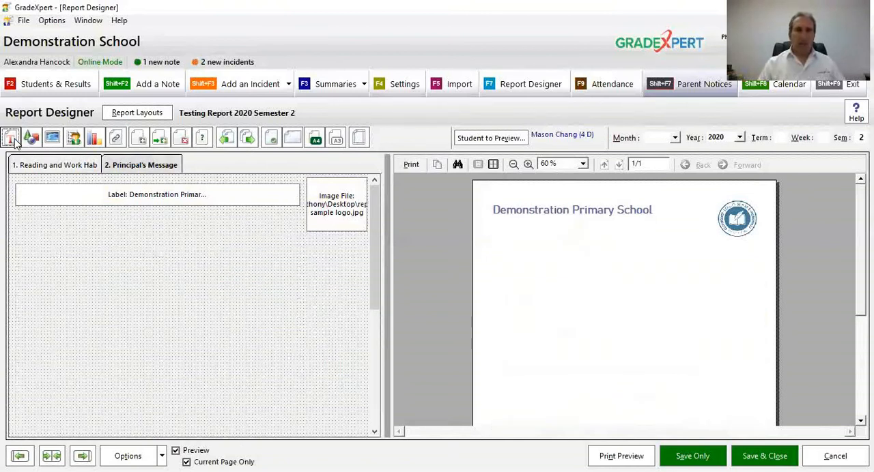
Step: Add a large label below the heading on the Principal's Message page with the text "Welcome, thank you and good night."
{"action": "left_click_drag", "start_coordinate": [28, 232], "coordinate": [319, 373]}
{"action": "left_click_drag", "start_coordinate": [402, 369], "coordinate": [357, 381]}
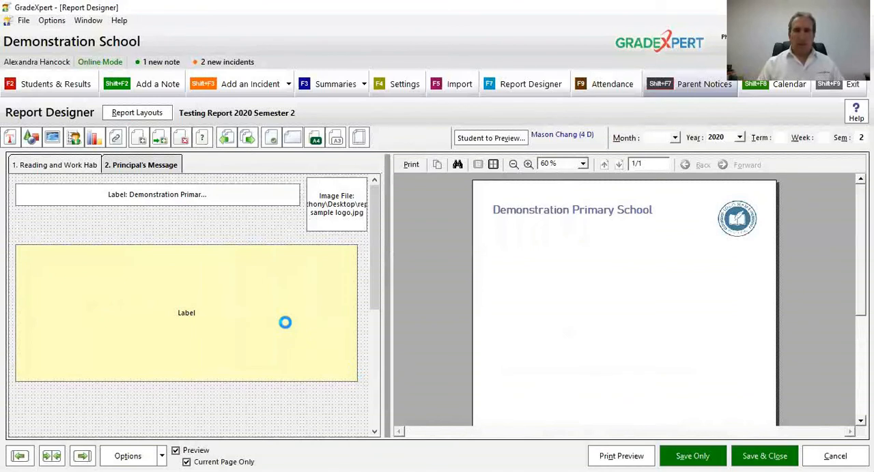
{"action": "type", "text": "Welcome."}
{"action": "type", "text": " thank"}
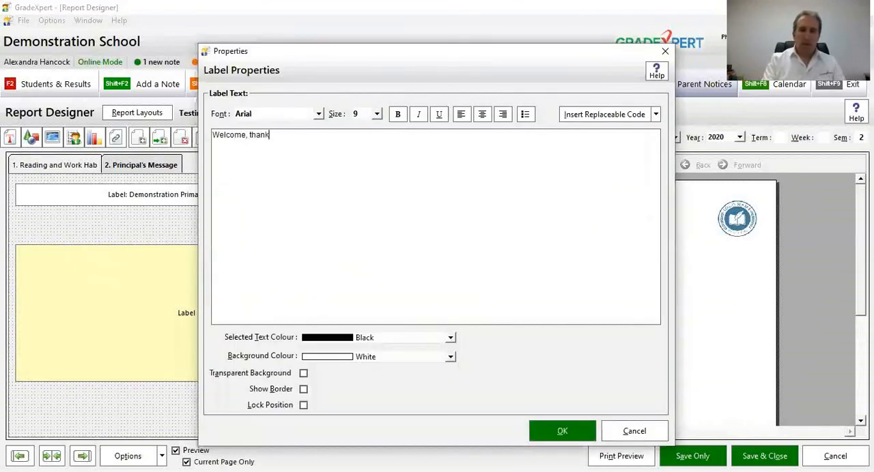
{"action": "type", "text": " you and good night."}
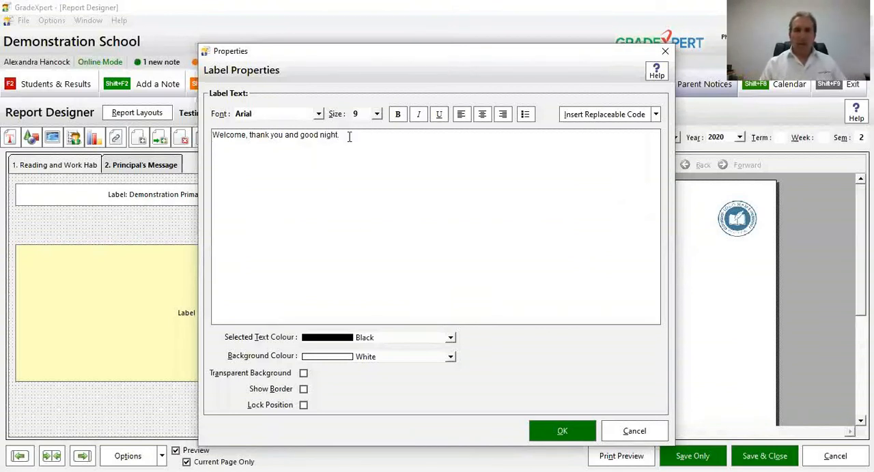
Step: Repeat the sentence "Welcome, thank you and good night." on seven lines of the label text and select all of them
{"action": "left_click_drag", "start_coordinate": [349, 137], "coordinate": [196, 129]}
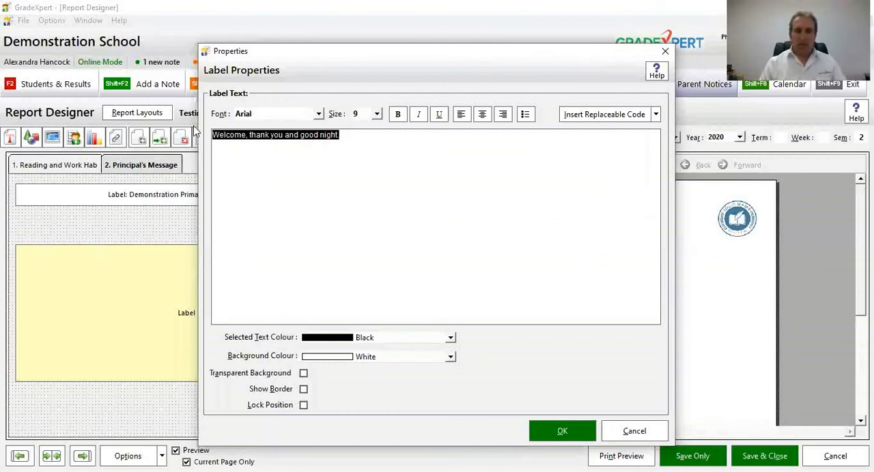
{"action": "key", "text": "ctrl+c"}
{"action": "left_click", "coordinate": [320, 164]}
{"action": "key", "text": "Return"}
{"action": "key", "text": "ctrl+v"}
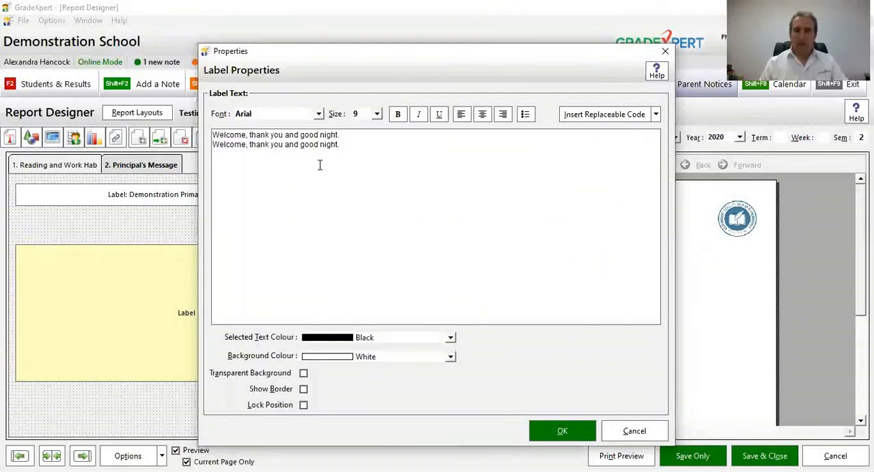
{"action": "key", "text": "Return"}
{"action": "key", "text": "ctrl+v"}
{"action": "key", "text": "Return"}
{"action": "key", "text": "ctrl+v"}
{"action": "key", "text": "Return"}
{"action": "key", "text": "ctrl+v"}
{"action": "key", "text": "Return"}
{"action": "key", "text": "ctrl+v"}
{"action": "key", "text": "Return"}
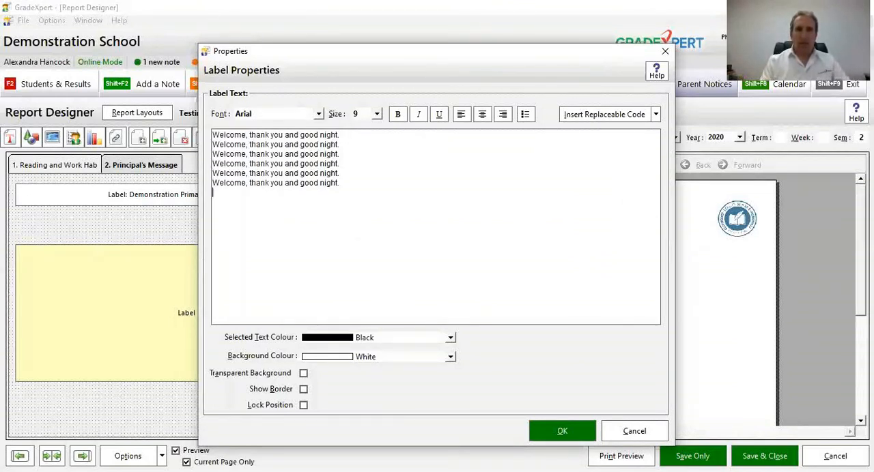
{"action": "key", "text": "ctrl+v"}
{"action": "left_click_drag", "start_coordinate": [353, 246], "coordinate": [199, 135]}
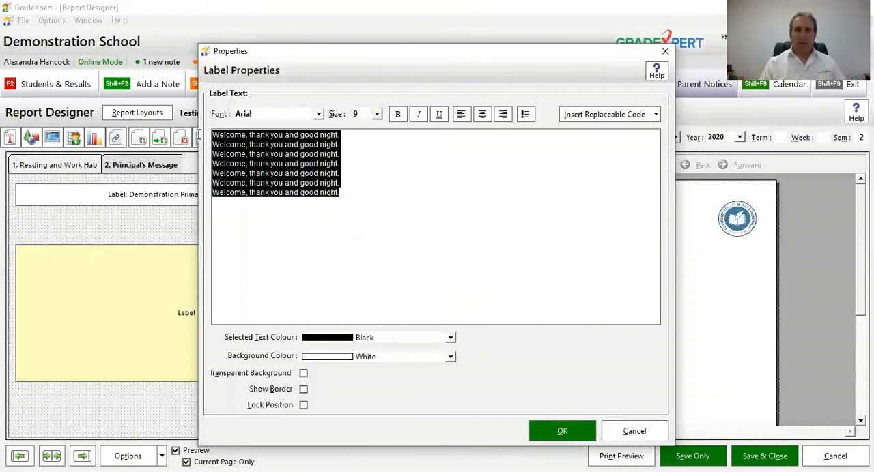
Step: Set the selected message text to the Bahnschrift Light font at size 11 and apply it to the label
{"action": "left_click", "coordinate": [250, 116]}
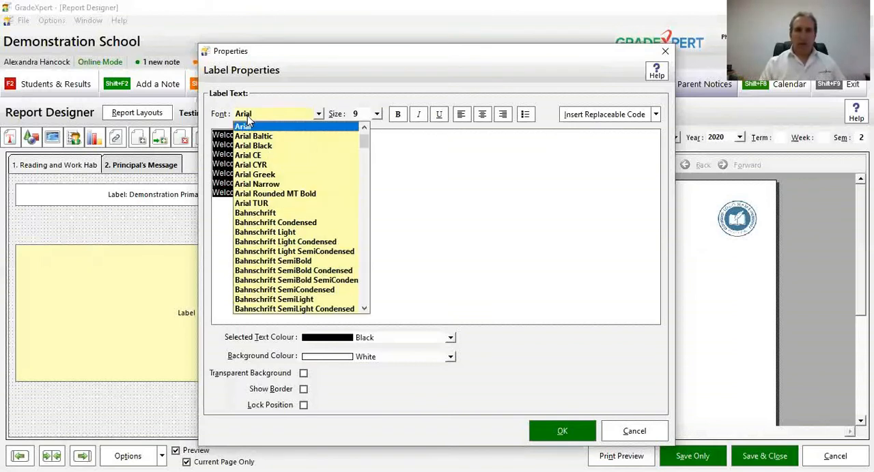
{"action": "left_click", "coordinate": [288, 232]}
{"action": "left_click", "coordinate": [376, 114]}
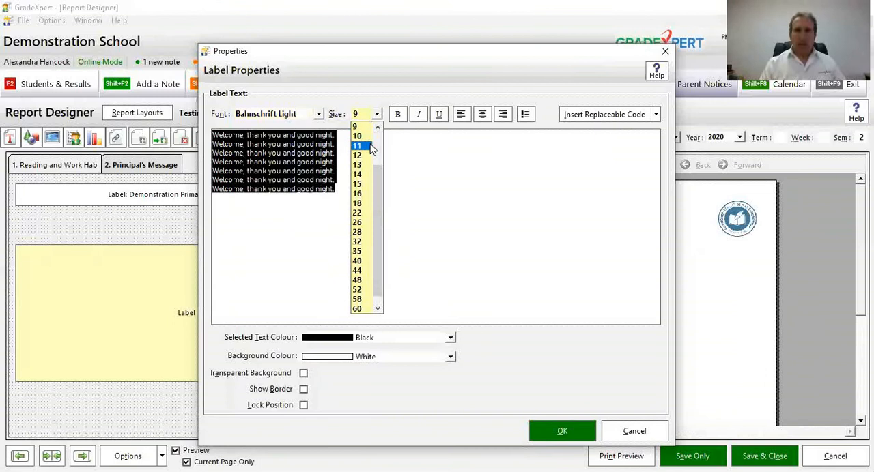
{"action": "left_click", "coordinate": [362, 145]}
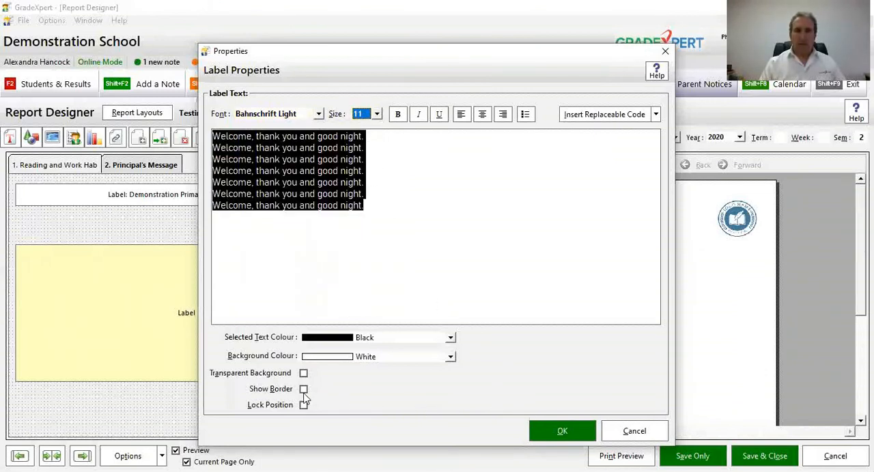
{"action": "left_click", "coordinate": [544, 434]}
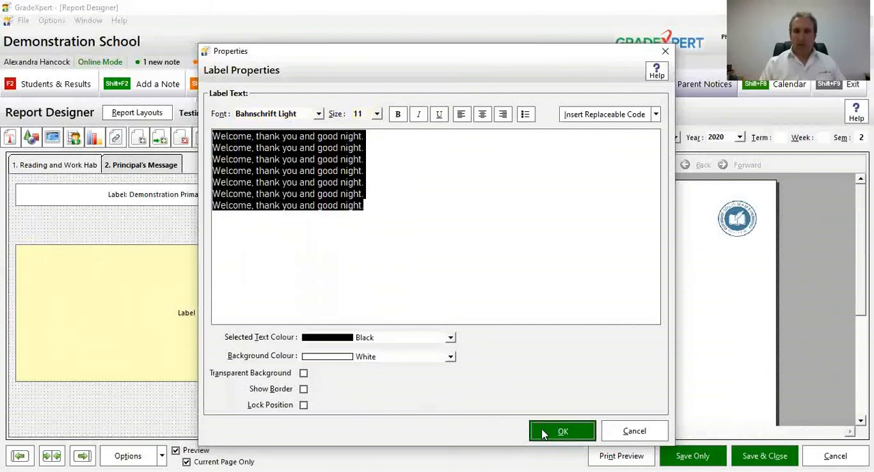
{"action": "left_click", "coordinate": [529, 166]}
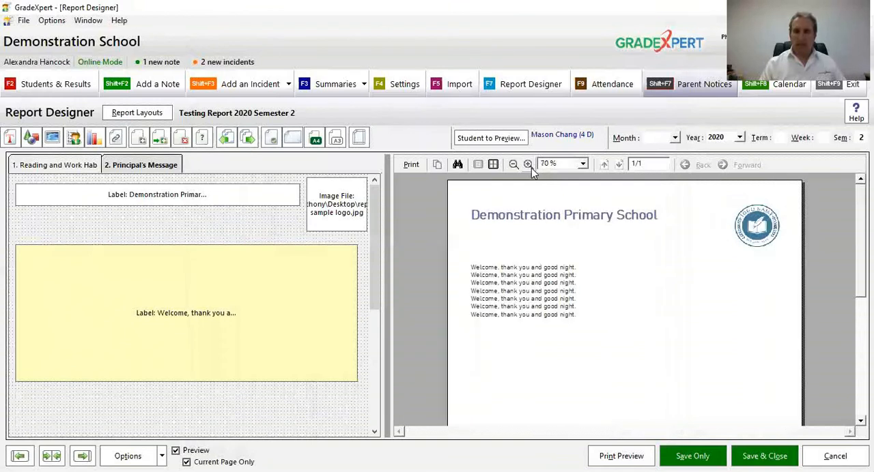
{"action": "left_click", "coordinate": [529, 166]}
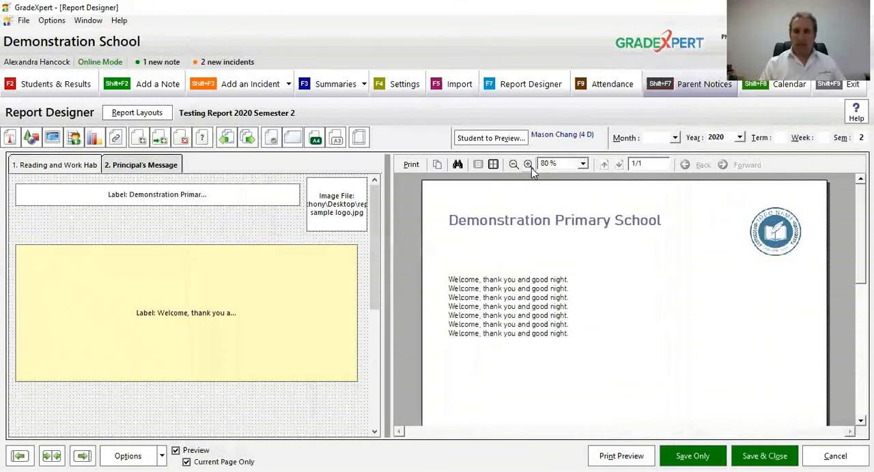
Step: Add a sign-off below the message text with "Regards" and, after a blank line, "Principal" followed by the principal's full name
{"action": "double_click", "coordinate": [305, 290]}
{"action": "key", "text": "Return"}
{"action": "key", "text": "Return"}
{"action": "type", "text": "Regad"}
{"action": "type", "text": "ds"}
{"action": "key", "text": "Return"}
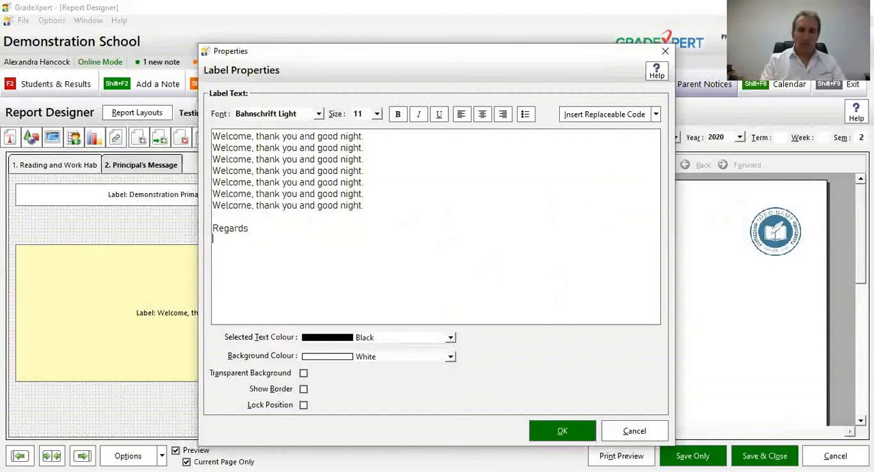
{"action": "type", "text": "Princi"}
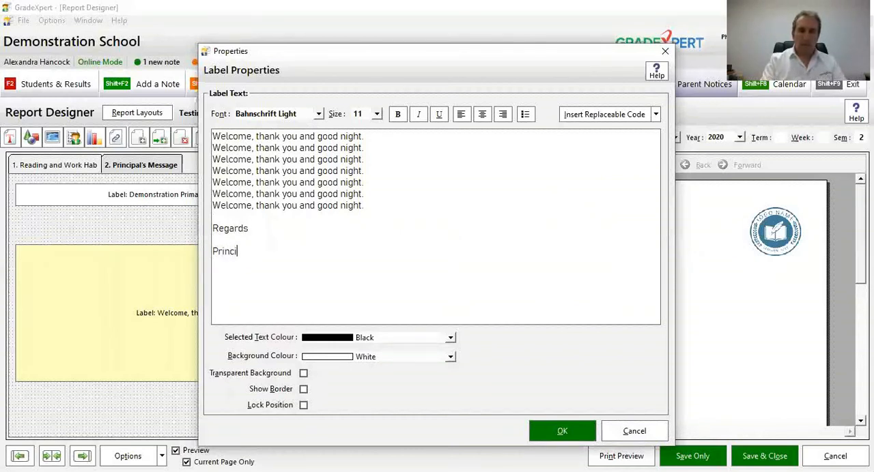
{"action": "type", "text": "pal Sey"}
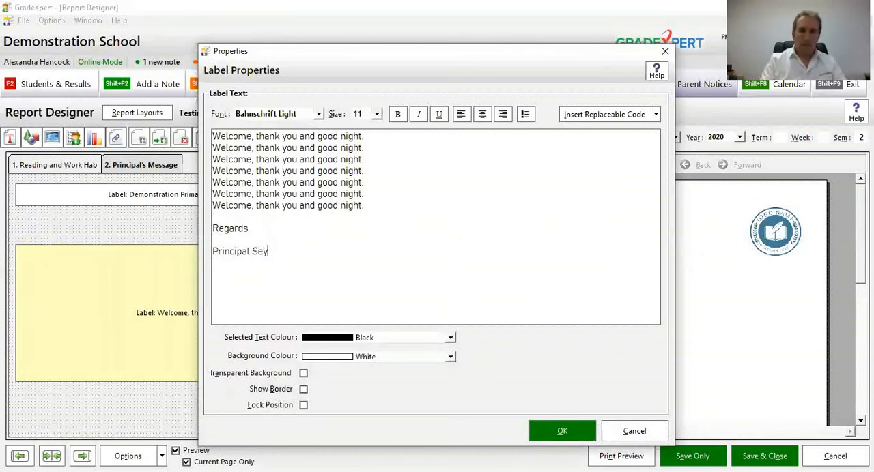
{"action": "type", "text": "mour Skinner"}
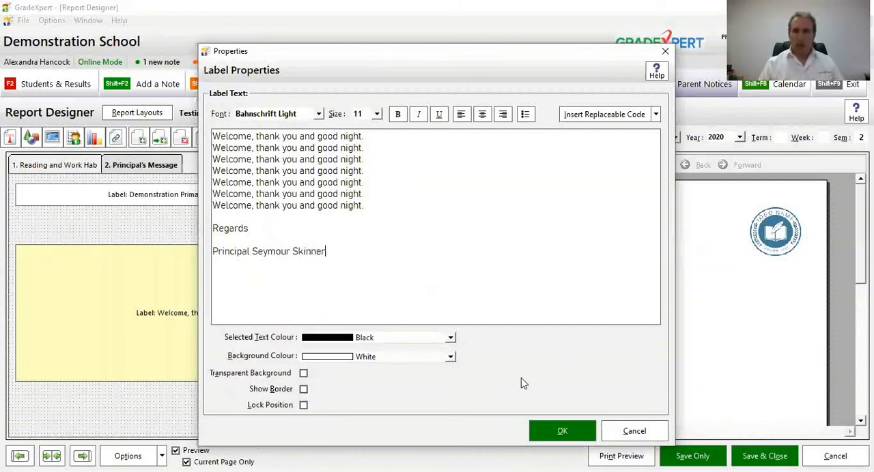
{"action": "left_click", "coordinate": [567, 440]}
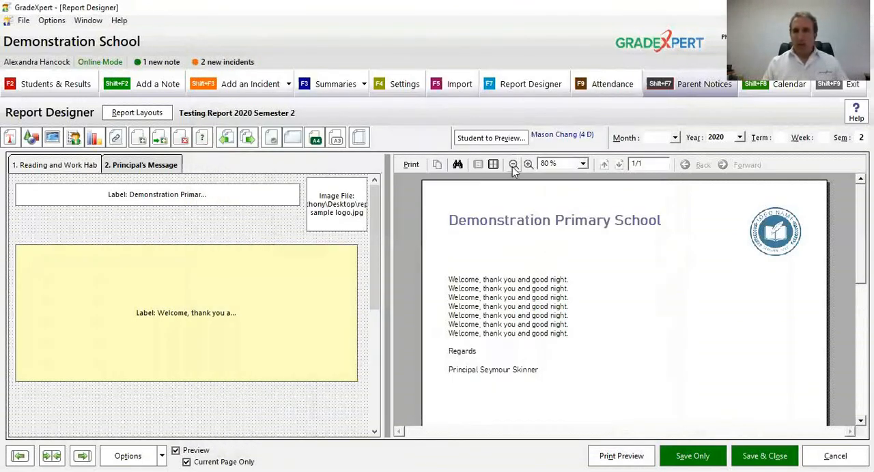
Step: Save the report layout and move the Principal's Message page ahead of the Reading and Work Hab page
{"action": "left_click", "coordinate": [513, 166]}
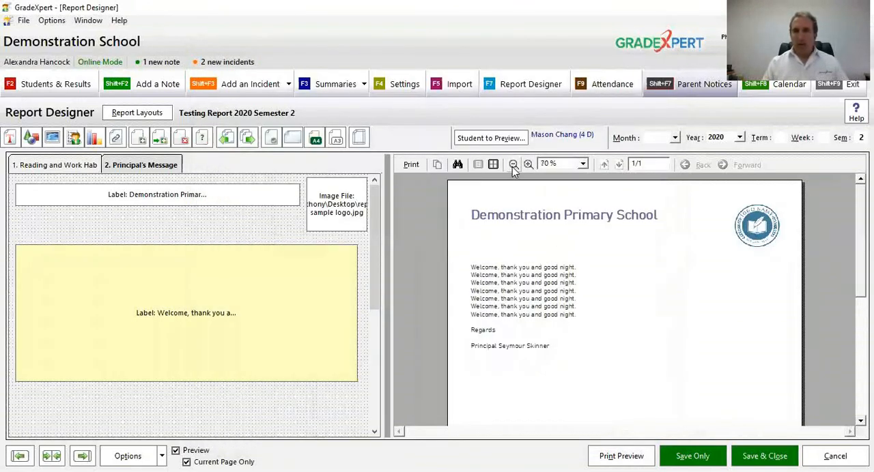
{"action": "left_click", "coordinate": [513, 165]}
{"action": "left_click", "coordinate": [513, 166]}
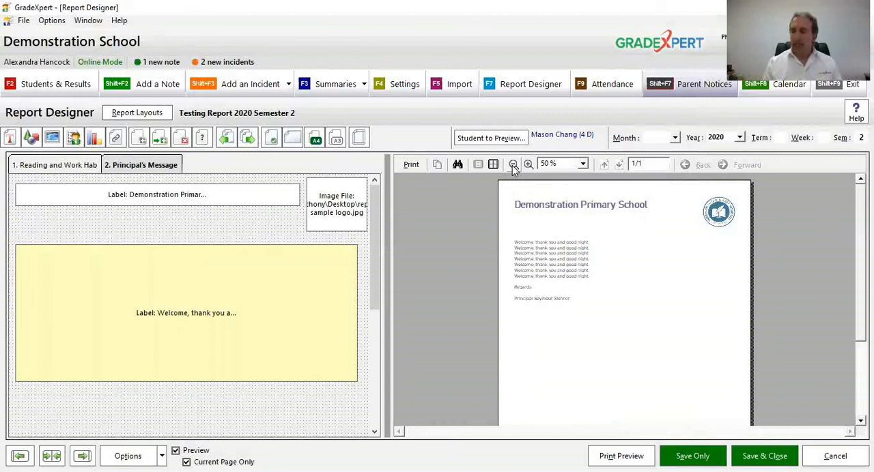
{"action": "left_click", "coordinate": [684, 456]}
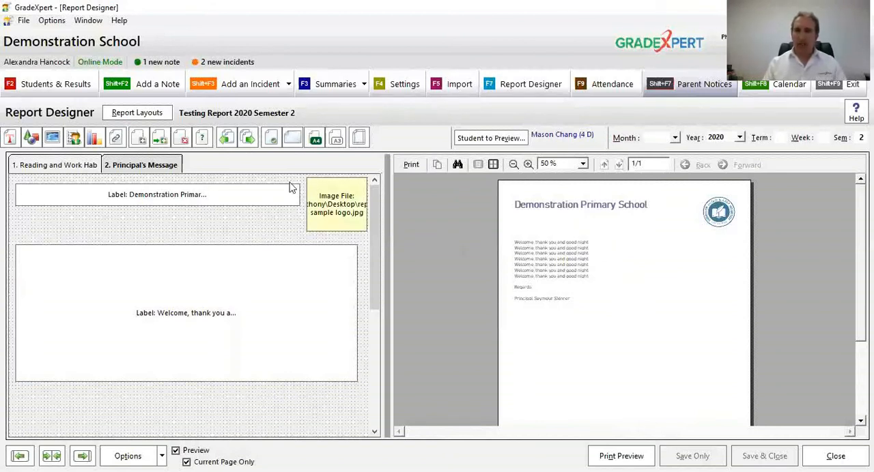
{"action": "left_click", "coordinate": [228, 140]}
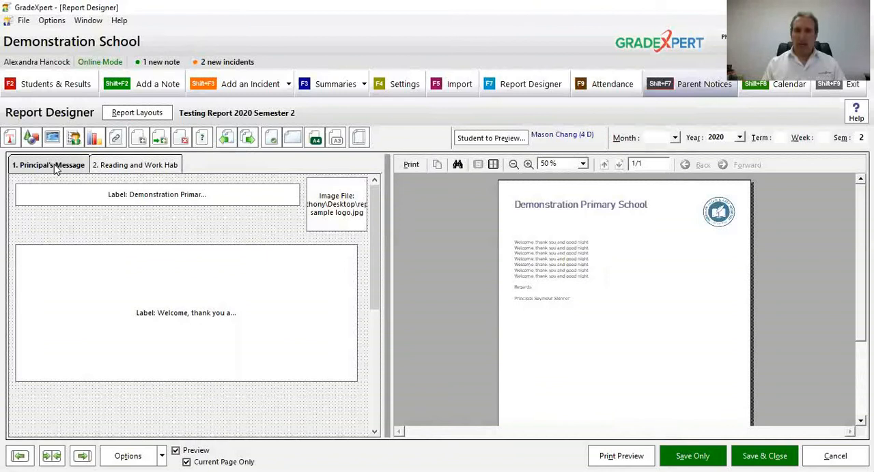
Step: With the preview temporarily disabled, nudge the logo image slightly left and down on the Reading and Work Hab page
{"action": "left_click", "coordinate": [118, 168]}
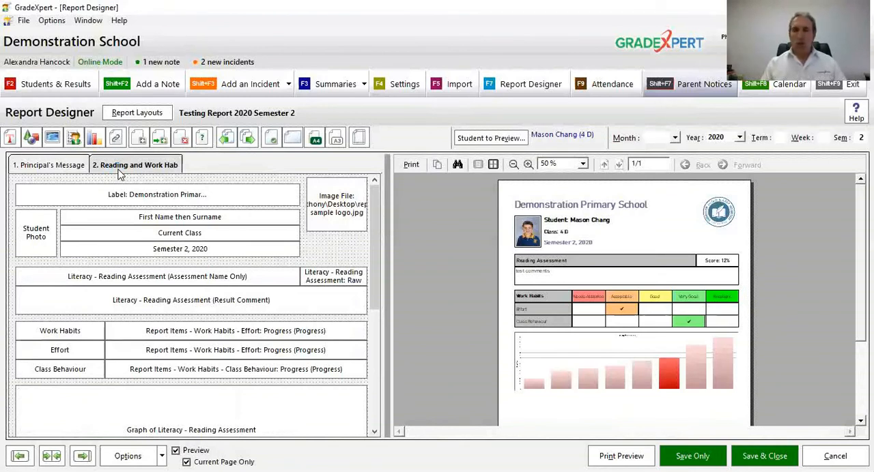
{"action": "left_click", "coordinate": [176, 451]}
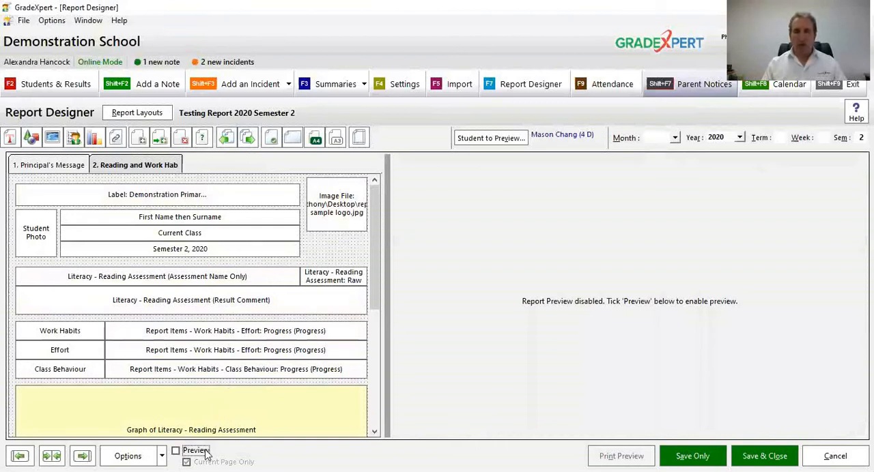
{"action": "left_click_drag", "start_coordinate": [346, 210], "coordinate": [335, 198]}
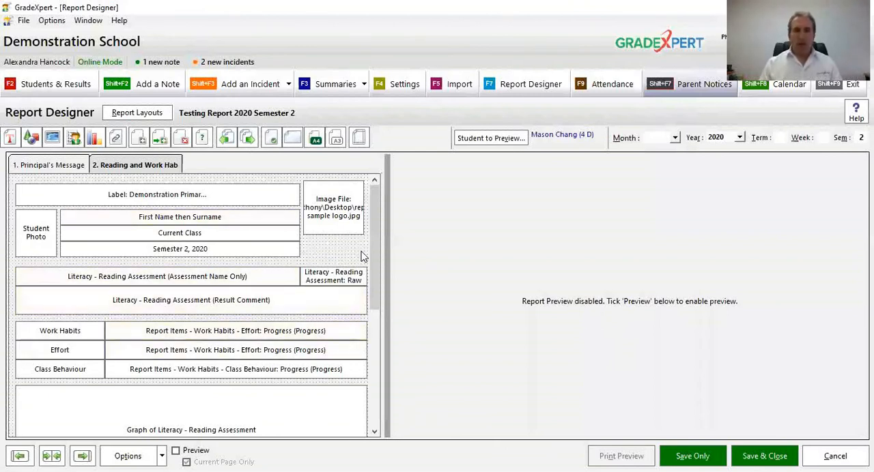
{"action": "left_click", "coordinate": [195, 452]}
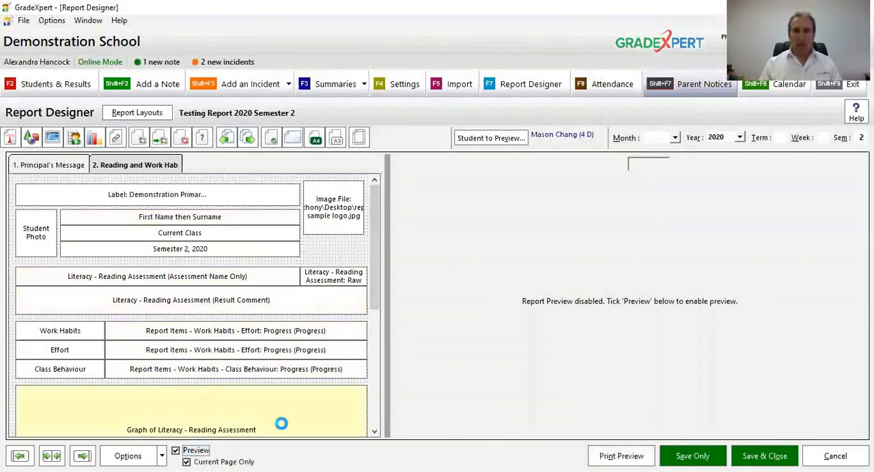
Step: Examine the enlarged preview of the Reading and Work Hab page from the heading down past the graph
{"action": "left_click_drag", "start_coordinate": [628, 336], "coordinate": [643, 371]}
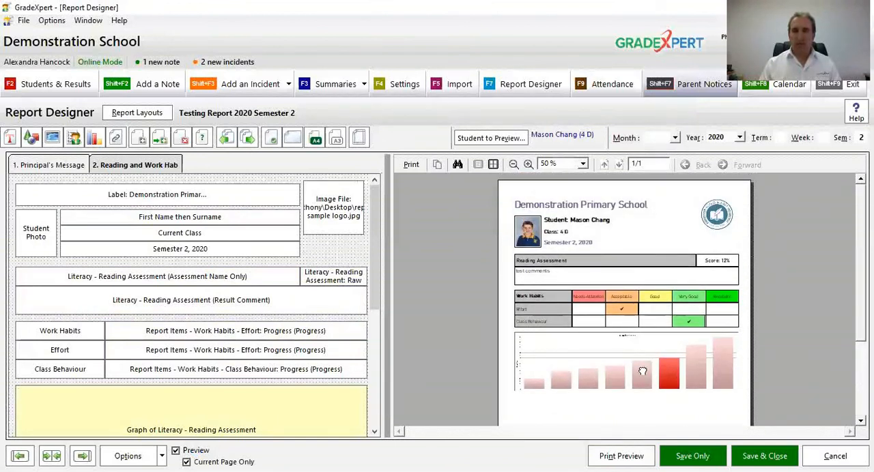
{"action": "left_click", "coordinate": [529, 165]}
{"action": "left_click", "coordinate": [533, 165]}
{"action": "left_click", "coordinate": [533, 166]}
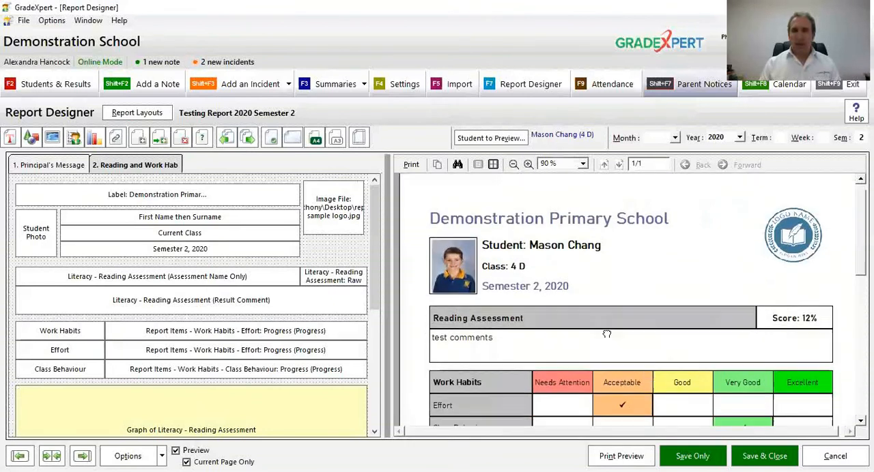
{"action": "left_click_drag", "start_coordinate": [607, 331], "coordinate": [613, 236]}
{"action": "left_click_drag", "start_coordinate": [616, 309], "coordinate": [624, 183]}
{"action": "left_click_drag", "start_coordinate": [616, 326], "coordinate": [622, 248]}
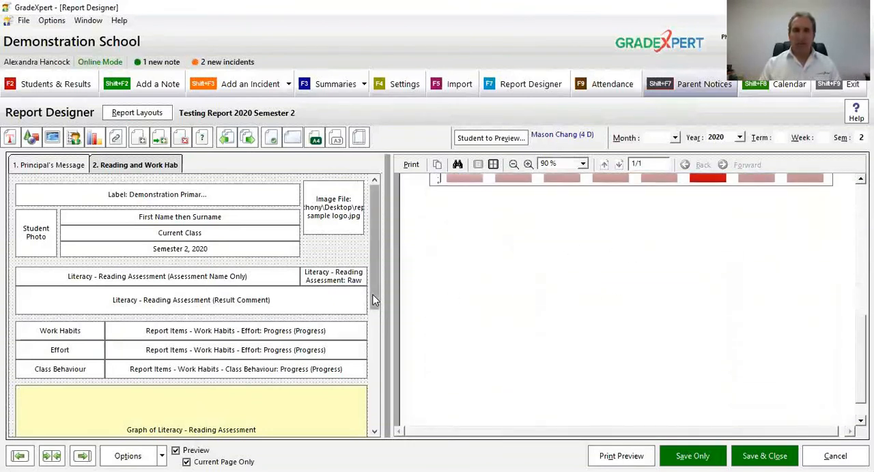
Step: Add a label at the foot of the Reading and Work Hab page and stretch it to the graph's full width
{"action": "left_click_drag", "start_coordinate": [369, 379], "coordinate": [369, 422]}
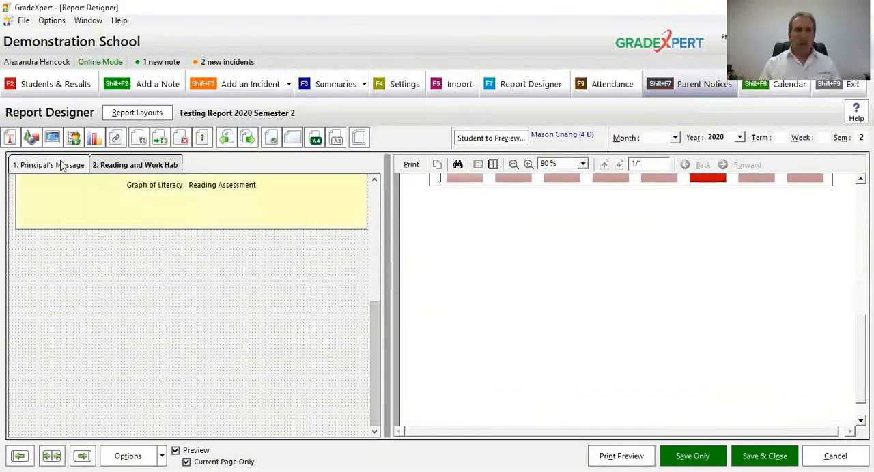
{"action": "left_click", "coordinate": [11, 138]}
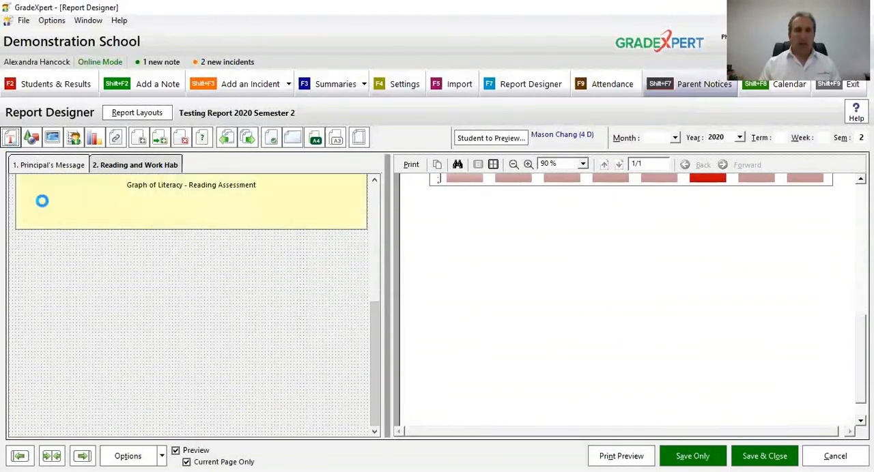
{"action": "left_click_drag", "start_coordinate": [23, 200], "coordinate": [29, 418]}
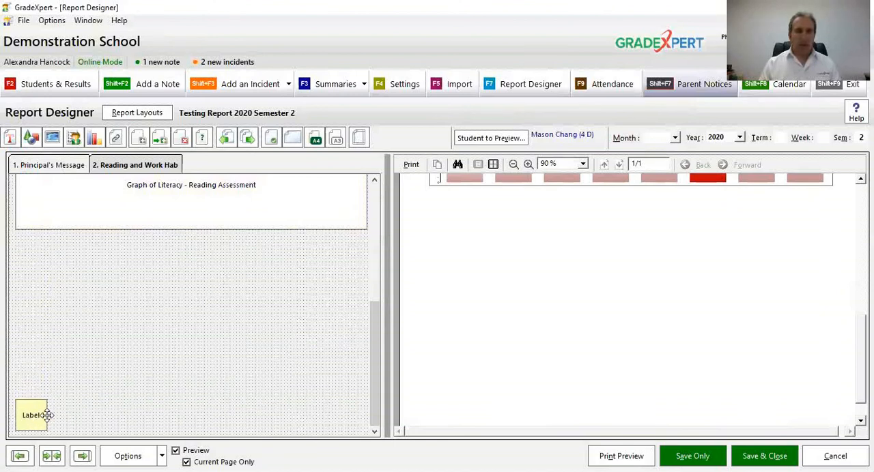
{"action": "left_click_drag", "start_coordinate": [45, 400], "coordinate": [367, 404]}
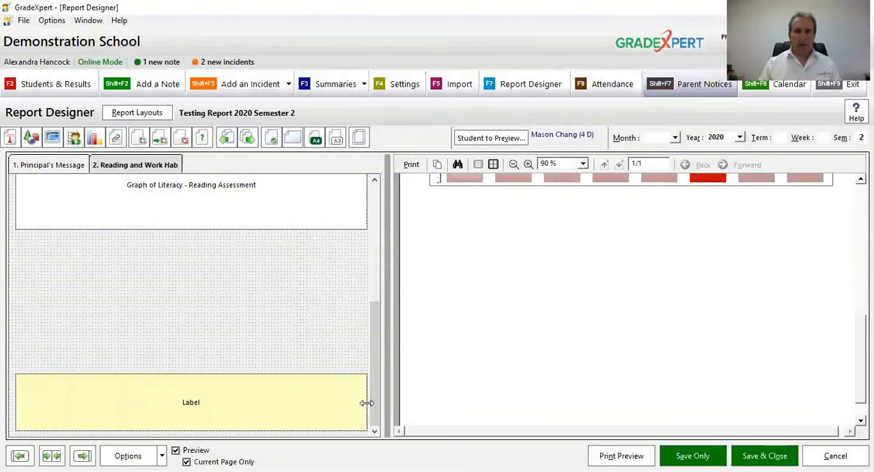
{"action": "left_click", "coordinate": [266, 341]}
{"action": "left_click", "coordinate": [284, 406]}
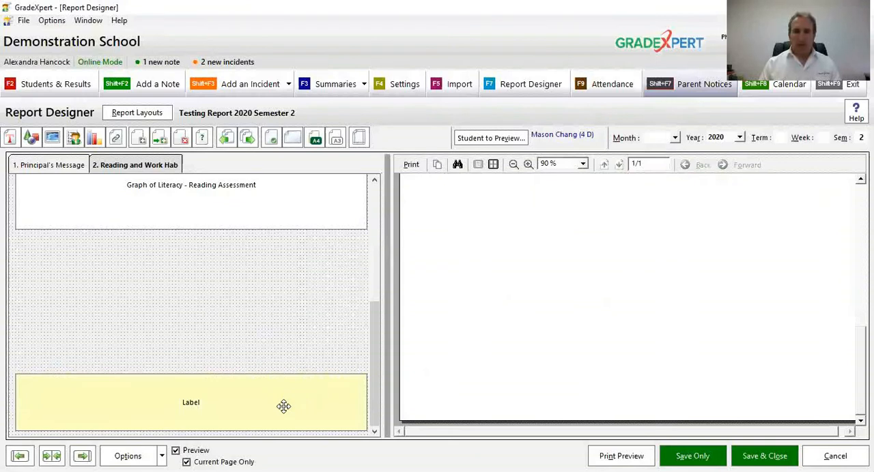
Step: Enter "Teacher:" with the teacher's name on the footer label's first line and "December 2020" on the second
{"action": "double_click", "coordinate": [283, 406]}
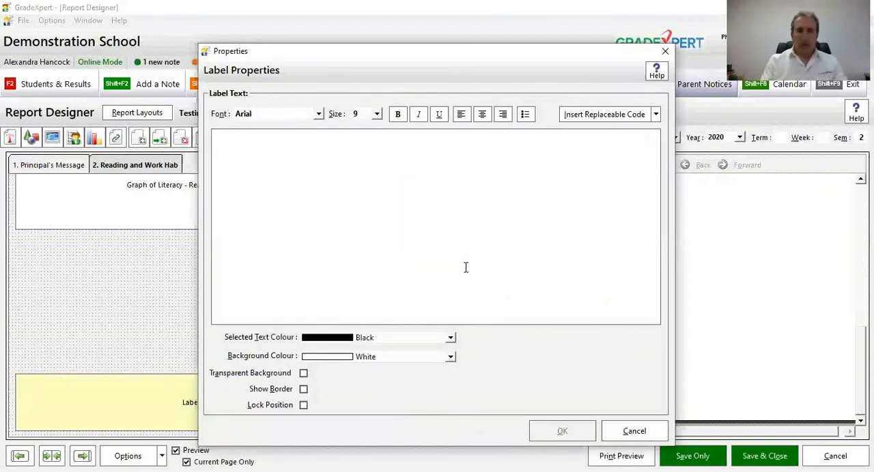
{"action": "type", "text": "Teacher"}
{"action": "type", "text": ": Mrs Smith "}
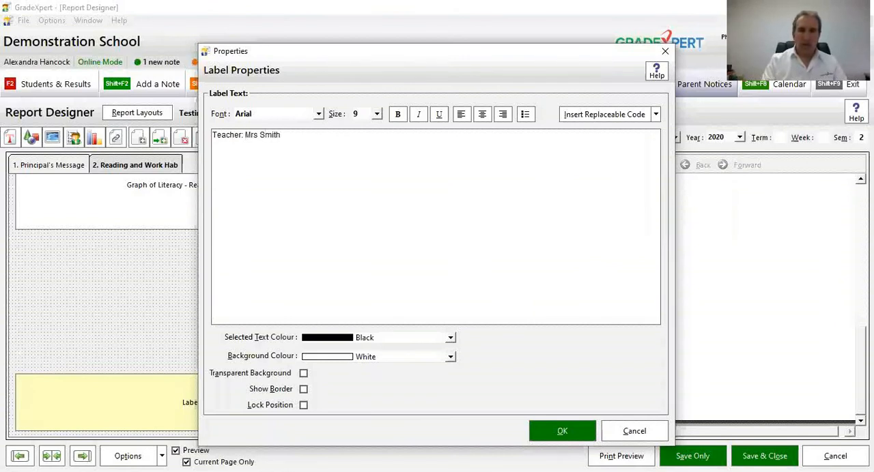
{"action": "type", "text": "December 2020"}
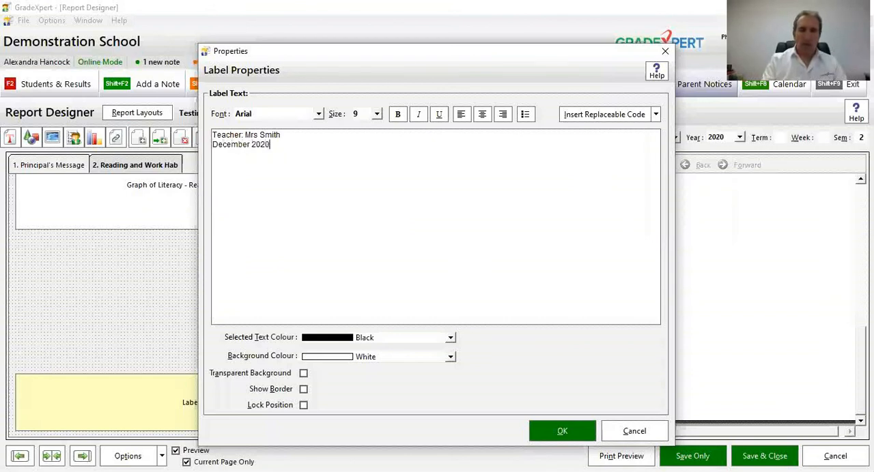
Step: Format all the footer label text as bold Bahnschrift Light at size 11
{"action": "key", "text": "ctrl+a"}
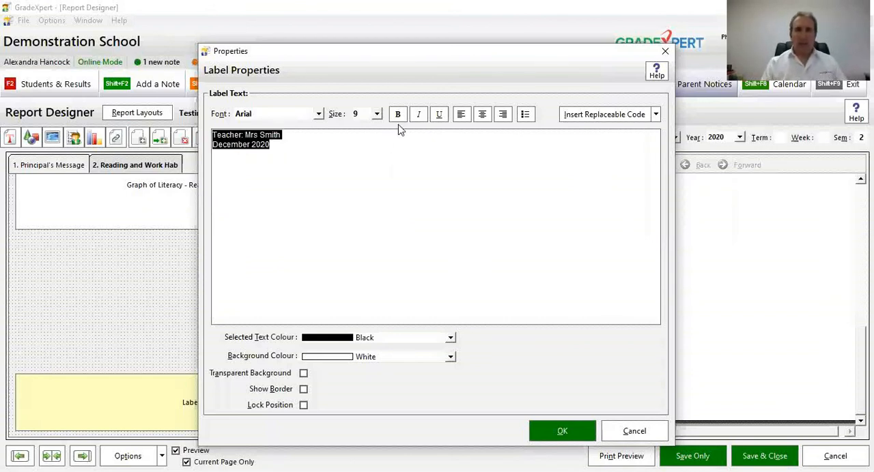
{"action": "left_click", "coordinate": [318, 114]}
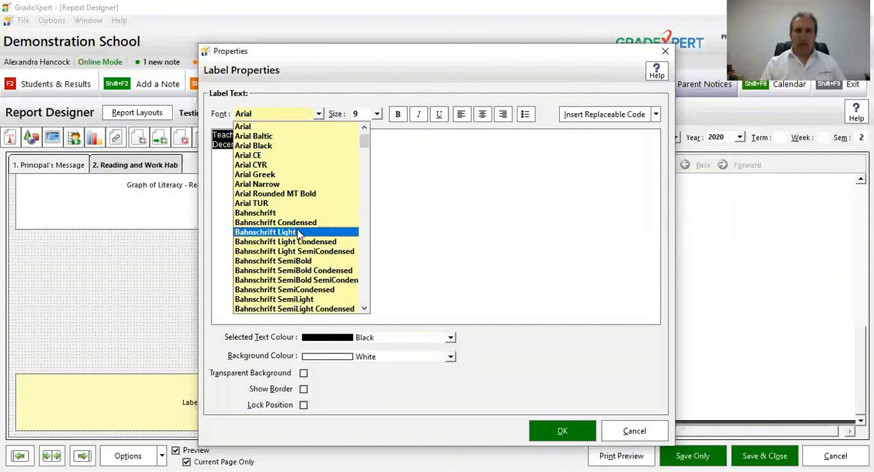
{"action": "left_click", "coordinate": [299, 233]}
{"action": "left_click", "coordinate": [376, 115]}
{"action": "left_click", "coordinate": [355, 146]}
{"action": "left_click", "coordinate": [398, 114]}
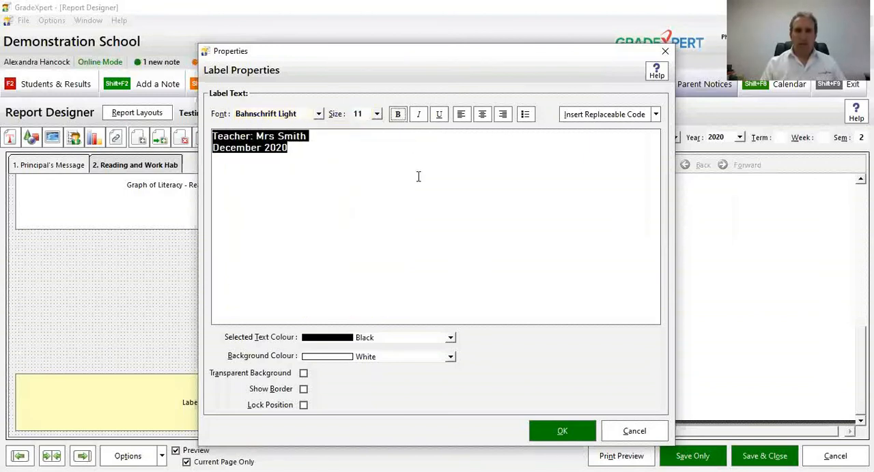
{"action": "left_click", "coordinate": [546, 431]}
Step: Show a border around the teacher and date label at the foot of the page
{"action": "double_click", "coordinate": [310, 409]}
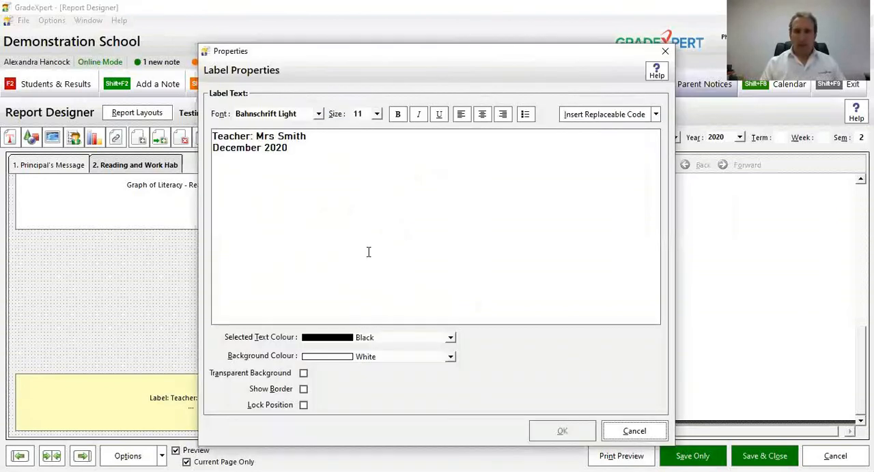
{"action": "left_click", "coordinate": [288, 389]}
{"action": "left_click", "coordinate": [553, 428]}
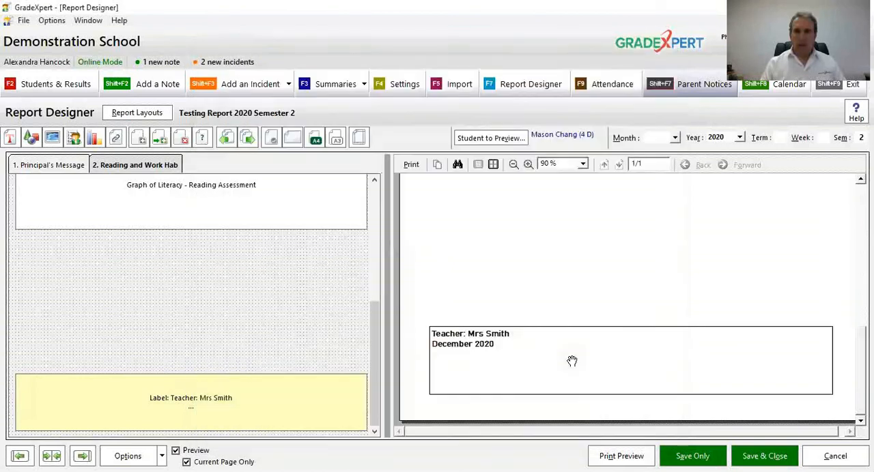
Step: Examine the Reading and Work Hab page in the preview at 50% zoom and check the Principal's Message page
{"action": "left_click", "coordinate": [513, 165]}
{"action": "left_click", "coordinate": [513, 164]}
{"action": "left_click", "coordinate": [513, 165]}
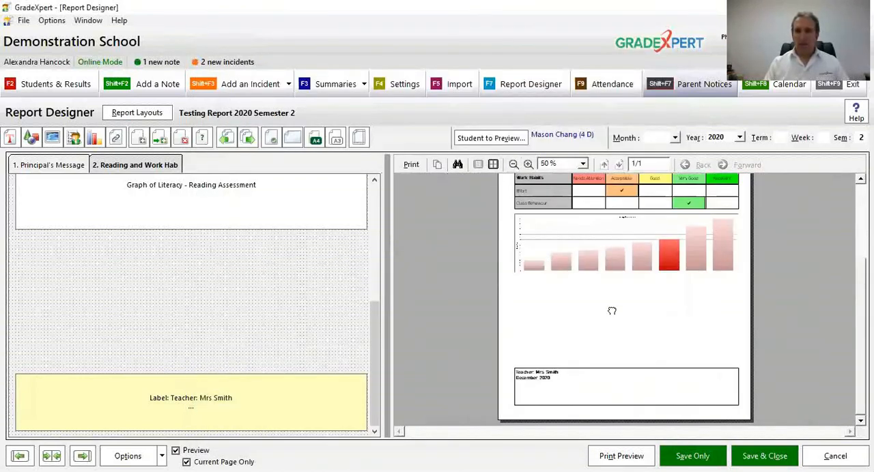
{"action": "scroll", "coordinate": [611, 309], "scroll_direction": "up", "scroll_amount": 3}
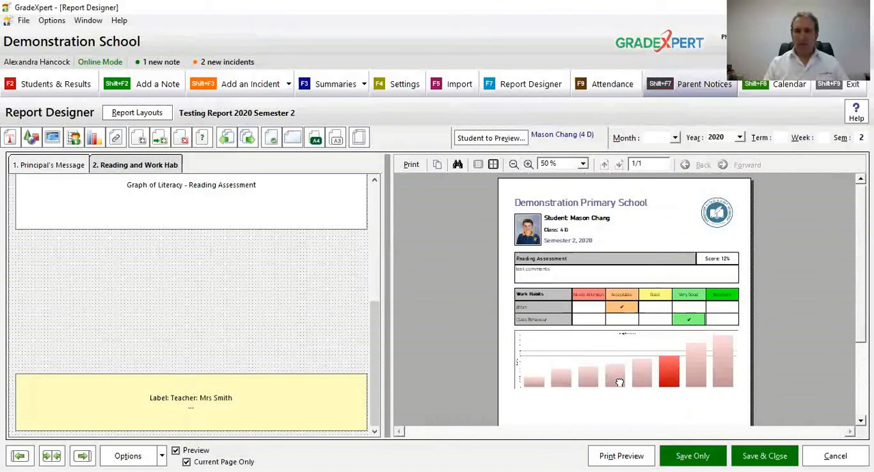
{"action": "left_click", "coordinate": [68, 187]}
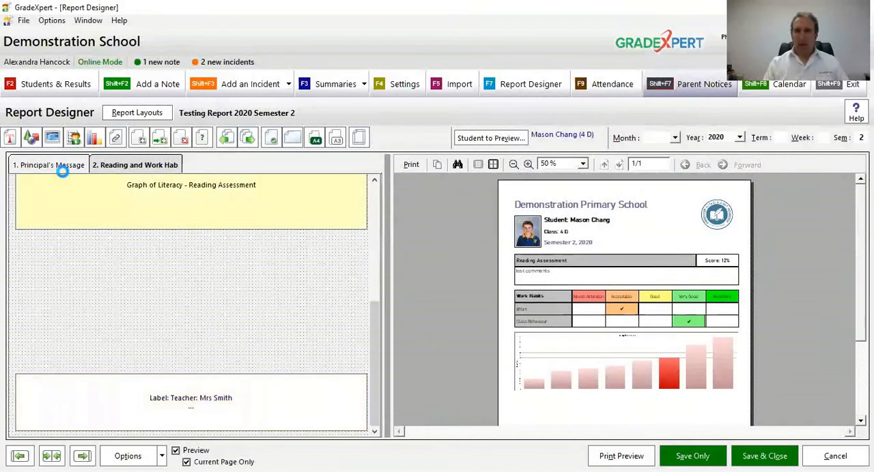
{"action": "left_click", "coordinate": [62, 172]}
{"action": "left_click", "coordinate": [129, 178]}
{"action": "left_click", "coordinate": [213, 232]}
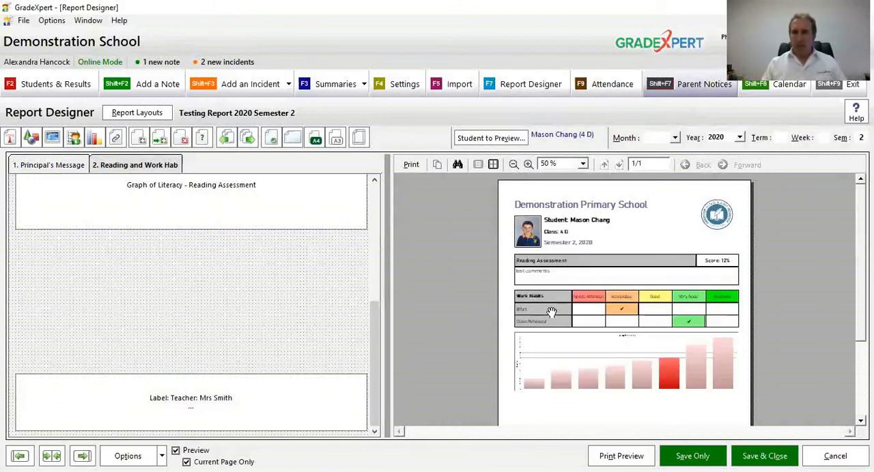
Step: Save the two-page Testing Report 2020 Semester 2 layout without closing the designer
{"action": "scroll", "coordinate": [552, 312], "scroll_direction": "down", "scroll_amount": 3}
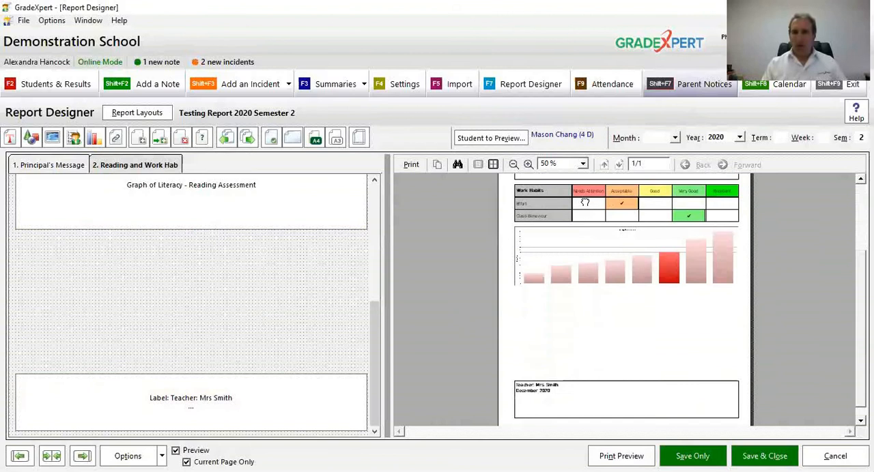
{"action": "left_click", "coordinate": [686, 453]}
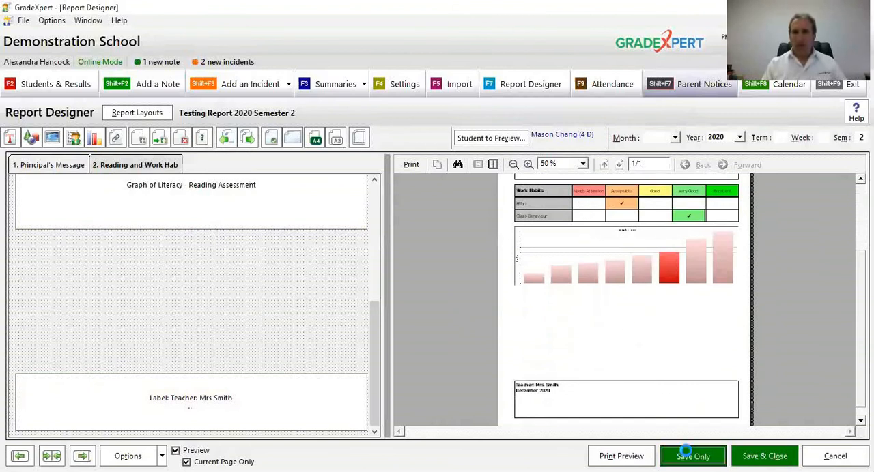
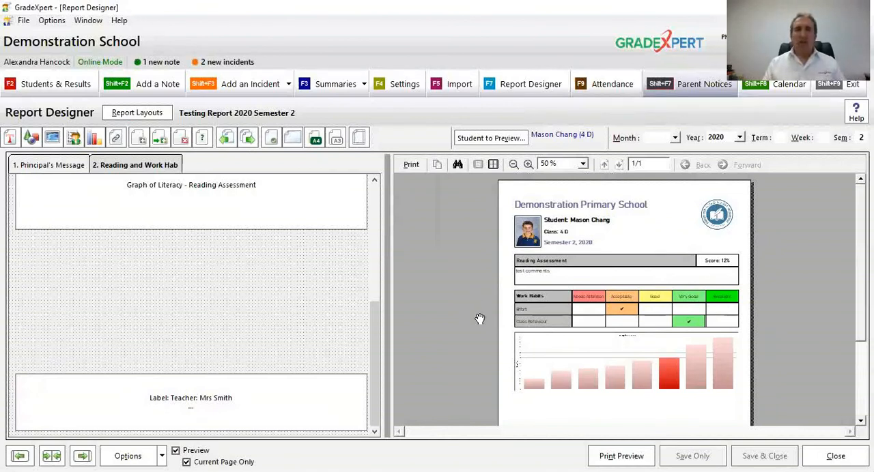
{"action": "left_click", "coordinate": [708, 61]}
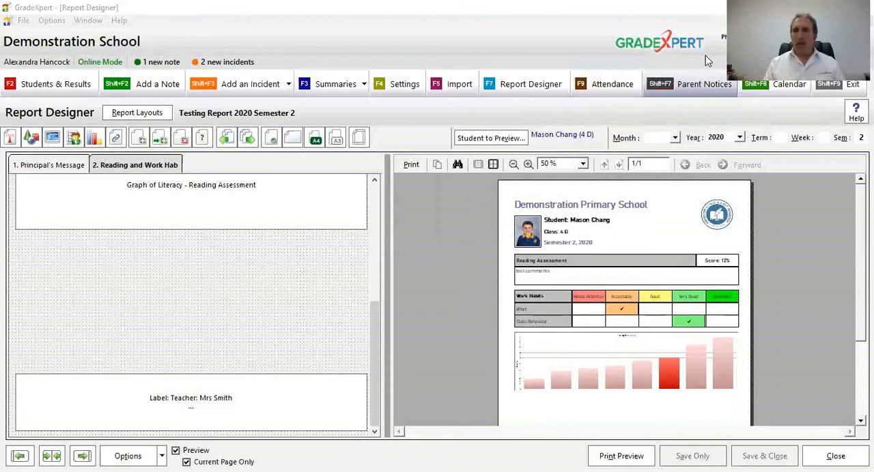
{"action": "left_click", "coordinate": [260, 181]}
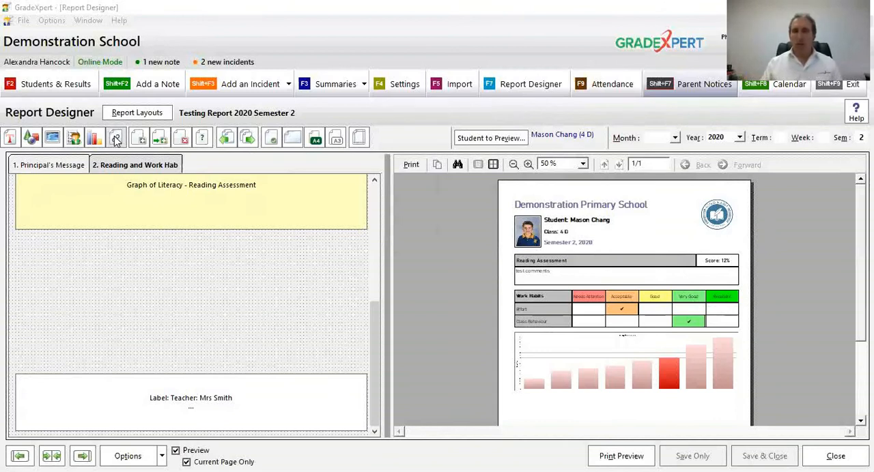
{"action": "left_click", "coordinate": [156, 272]}
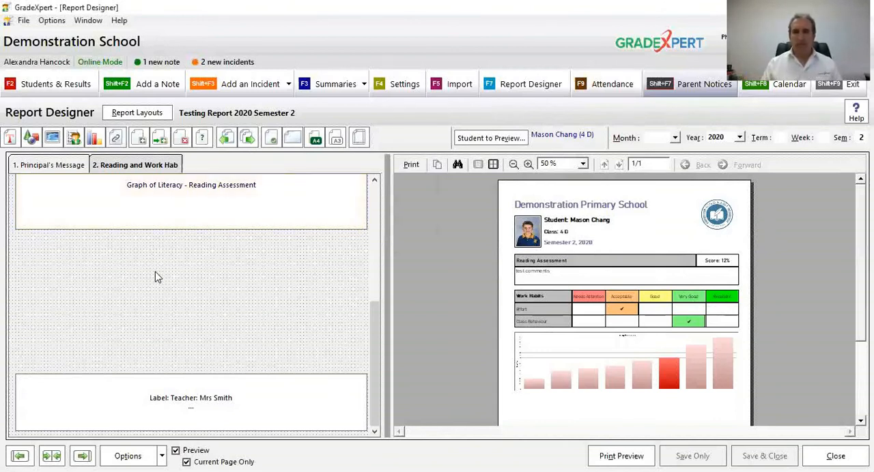
{"action": "left_click", "coordinate": [99, 205]}
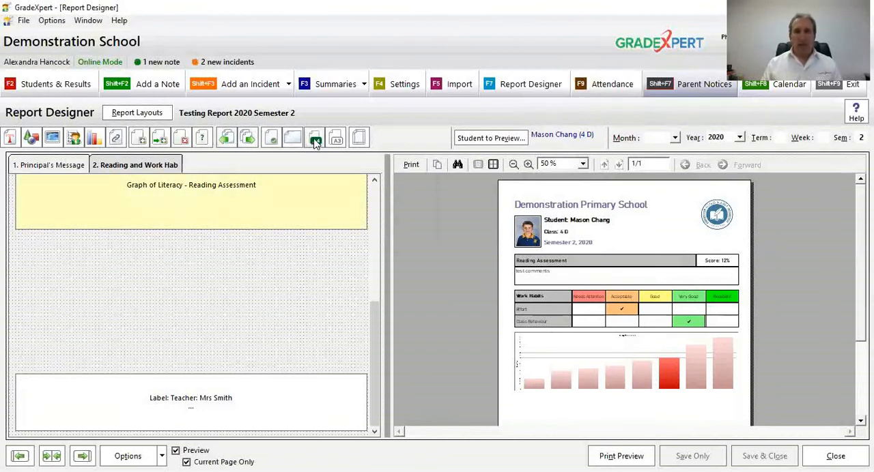
{"action": "left_click", "coordinate": [325, 286]}
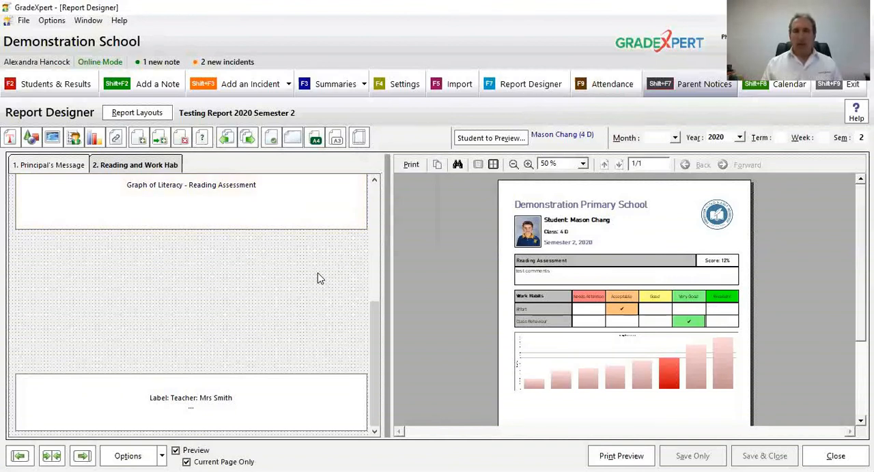
{"action": "left_click", "coordinate": [240, 202]}
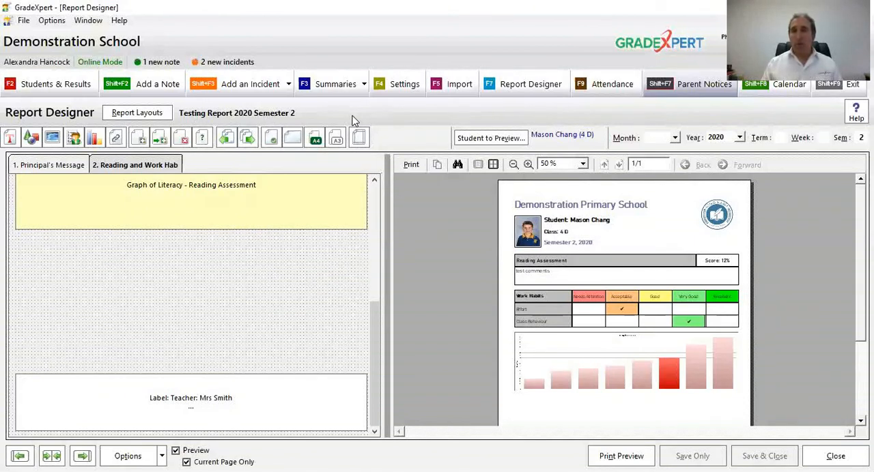
Step: Open the Reports Training results map for class 4 D in Students & Results
{"action": "left_click", "coordinate": [55, 85]}
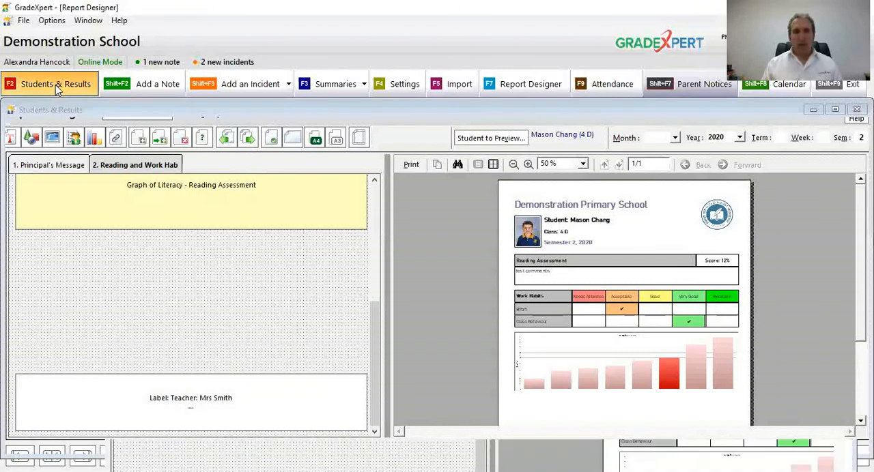
{"action": "left_click", "coordinate": [207, 179]}
{"action": "left_click", "coordinate": [122, 286]}
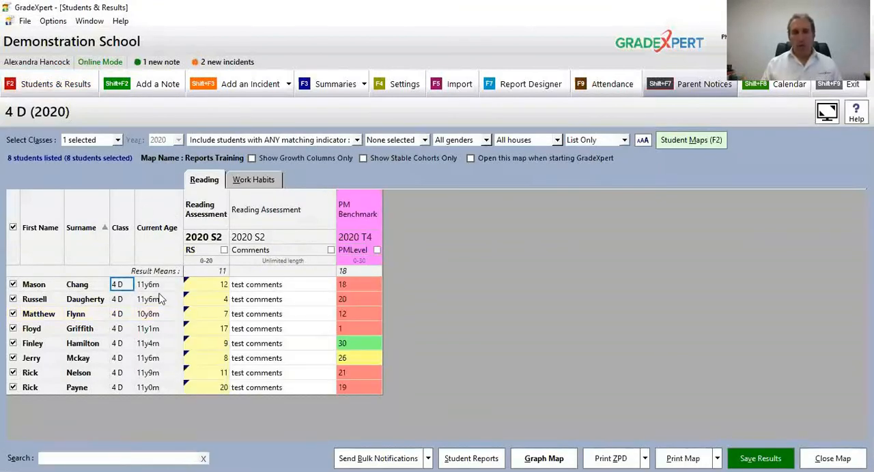
Step: Extend the second listed student's Reading Assessment comment to "test comments 1" with "test 2" on a second line, and save the results
{"action": "left_click", "coordinate": [273, 305]}
{"action": "double_click", "coordinate": [273, 305]}
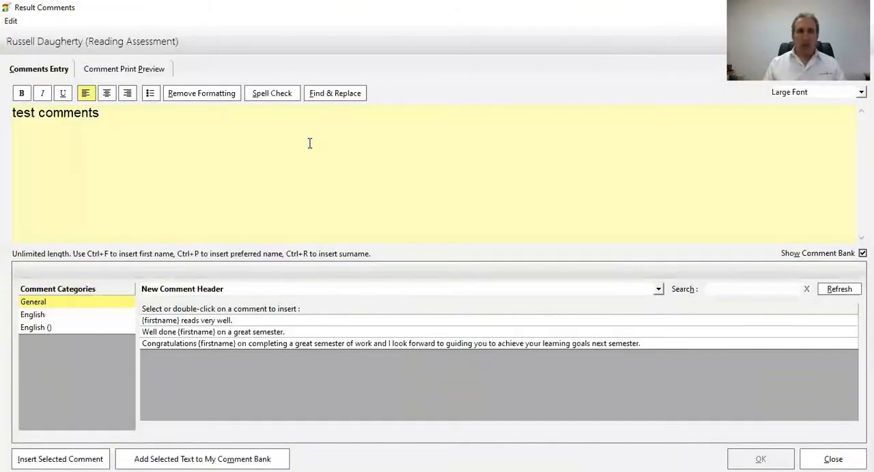
{"action": "type", "text": "1 "}
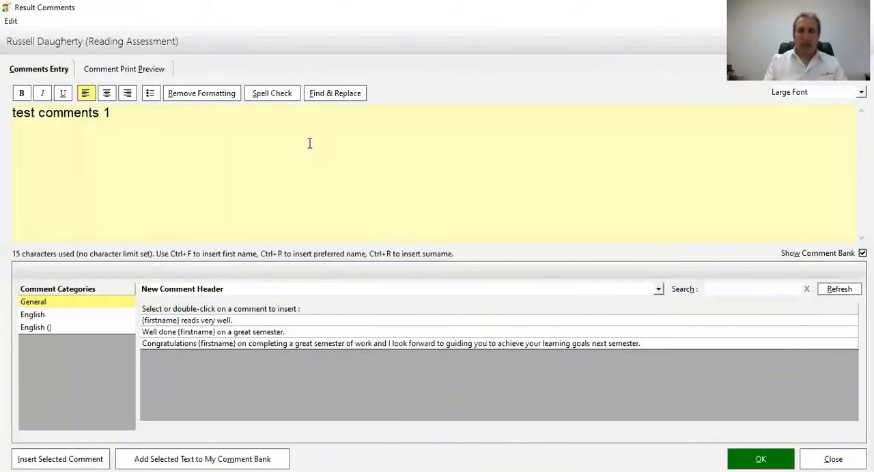
{"action": "type", "text": "test 2"}
{"action": "key", "text": "Return"}
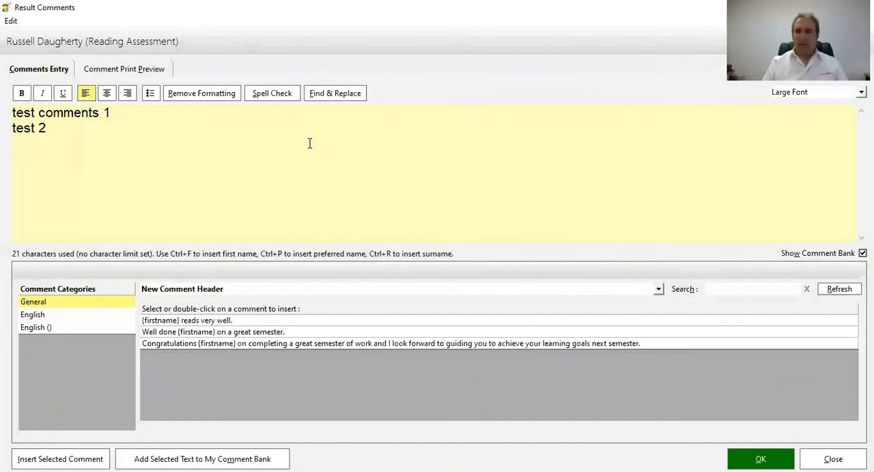
{"action": "left_click", "coordinate": [761, 459]}
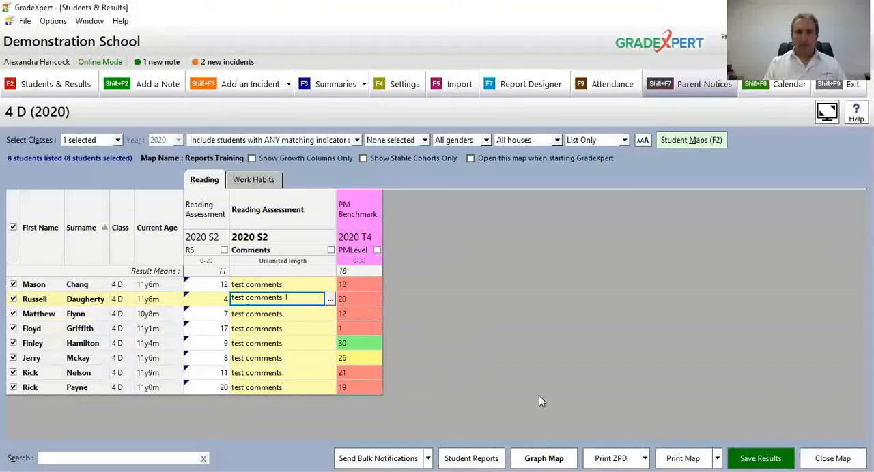
{"action": "left_click", "coordinate": [760, 459]}
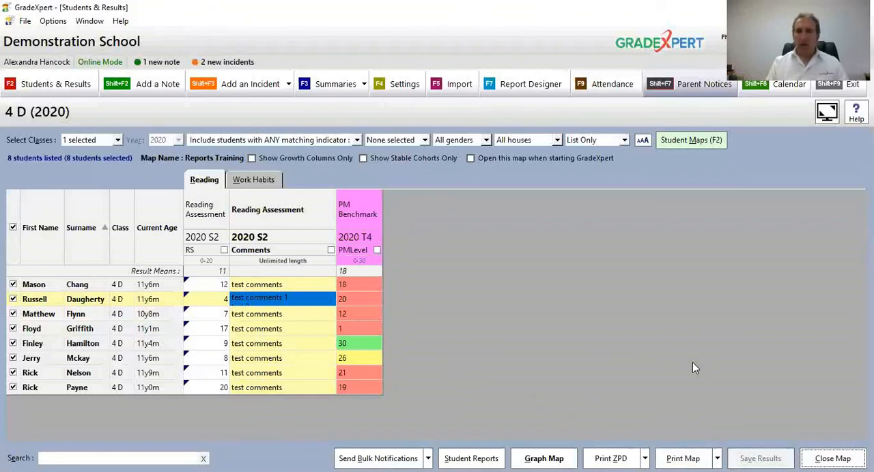
Step: Start printing student reports for the class and choose the Testing Report 2020 Semester 2 layout
{"action": "left_click", "coordinate": [272, 286]}
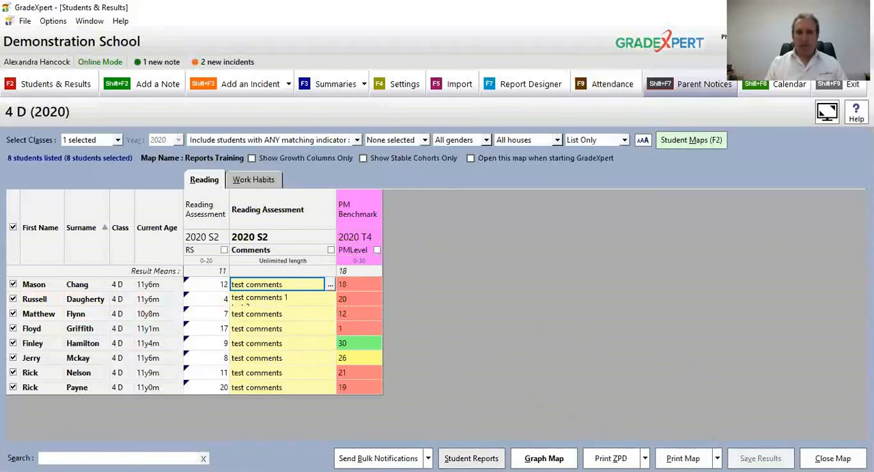
{"action": "left_click", "coordinate": [471, 459]}
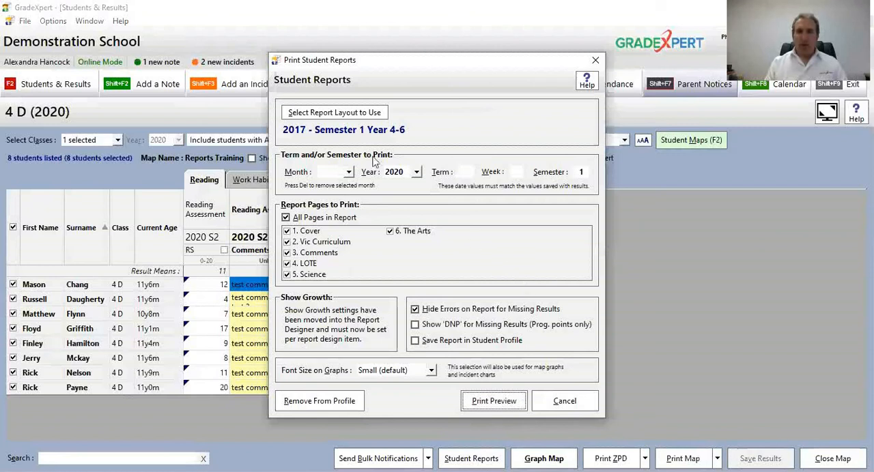
{"action": "left_click", "coordinate": [352, 113]}
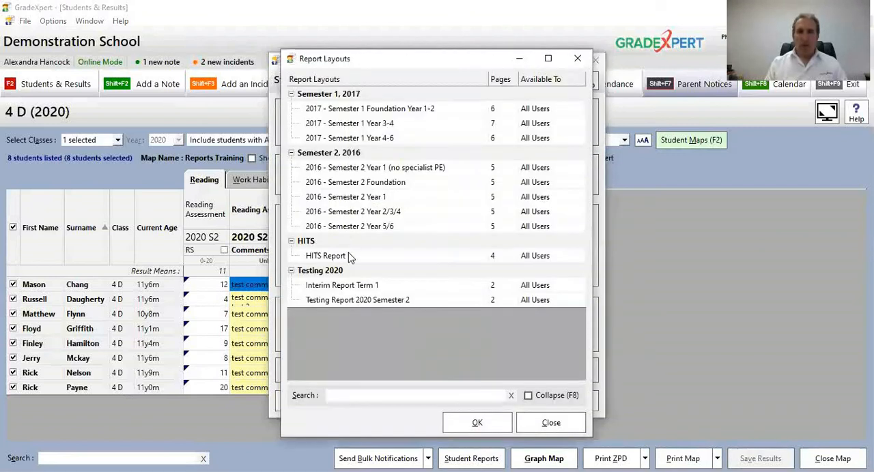
{"action": "left_click", "coordinate": [351, 301]}
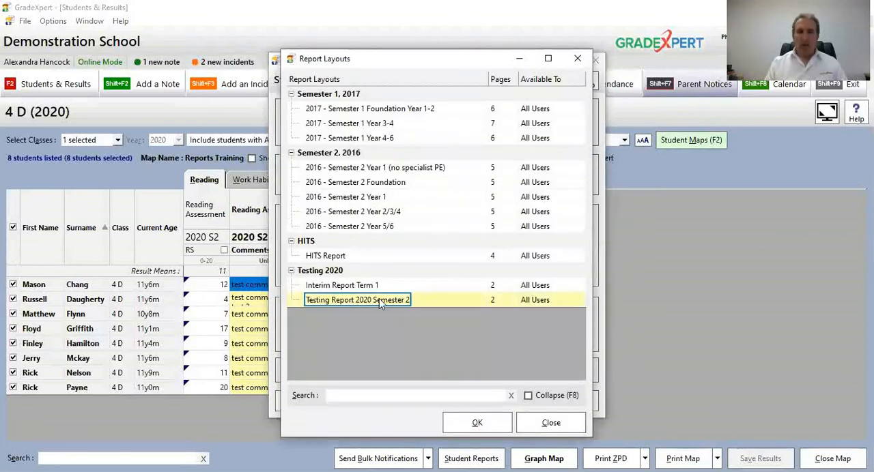
{"action": "left_click", "coordinate": [480, 430]}
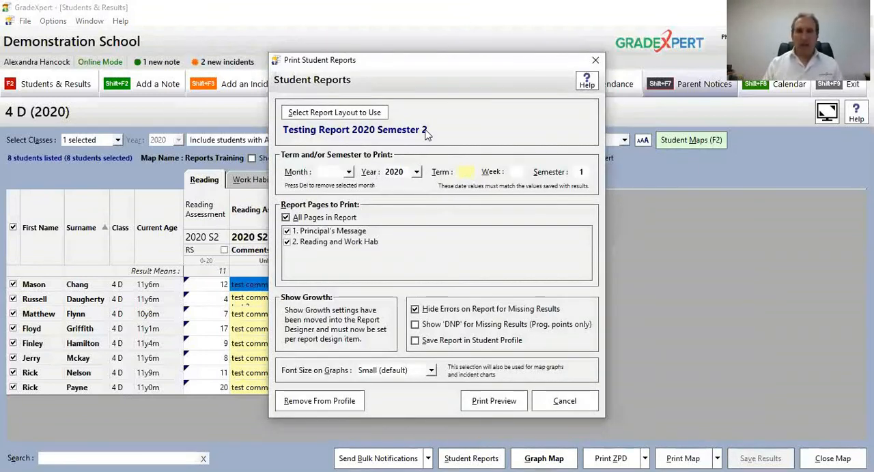
{"action": "left_click", "coordinate": [327, 115]}
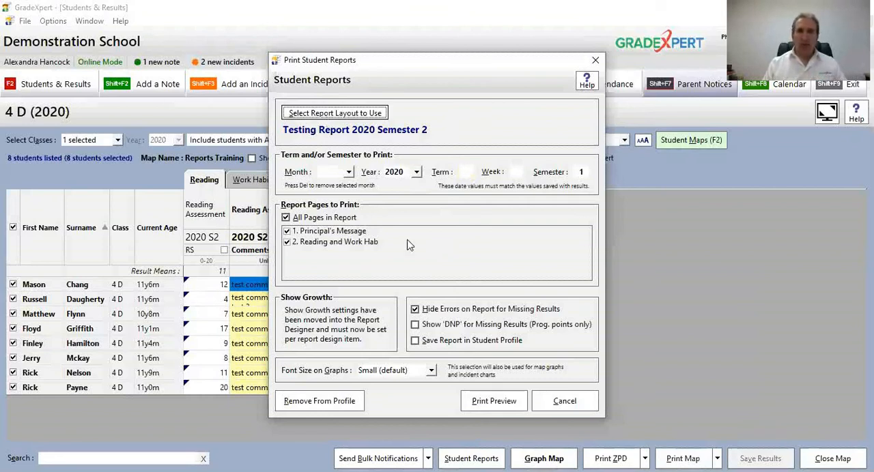
{"action": "left_click", "coordinate": [395, 300]}
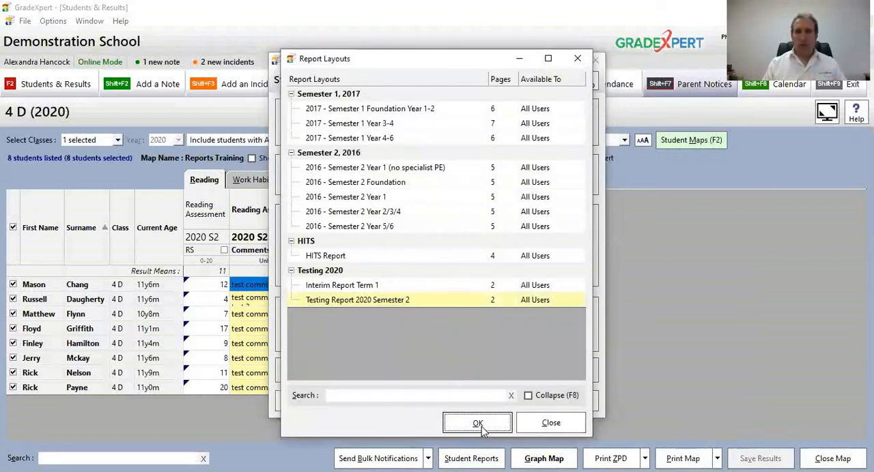
{"action": "left_click", "coordinate": [478, 424]}
Step: Set the semester to print to 2, keeping both the Principal's Message and Reading and Work Hab pages included
{"action": "left_click", "coordinate": [579, 171]}
{"action": "type", "text": "2"}
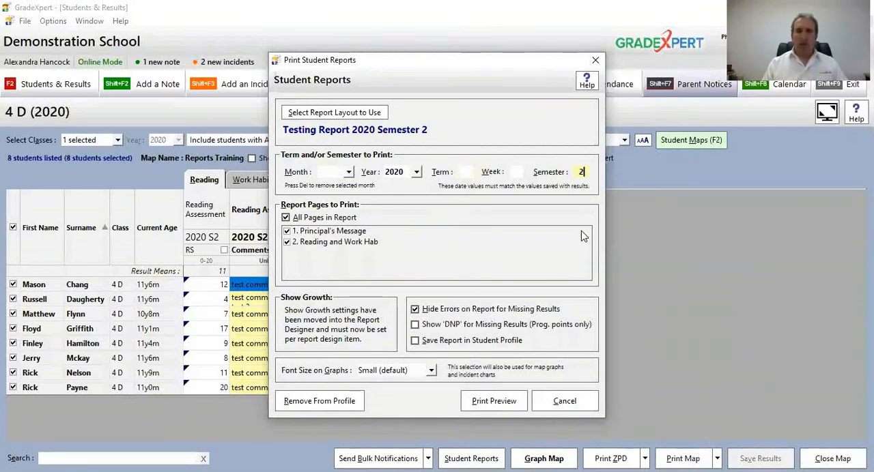
{"action": "left_click", "coordinate": [362, 231]}
{"action": "left_click", "coordinate": [360, 240]}
{"action": "left_click", "coordinate": [359, 232]}
{"action": "left_click", "coordinate": [361, 241]}
{"action": "left_click", "coordinate": [358, 232]}
{"action": "left_click", "coordinate": [355, 244]}
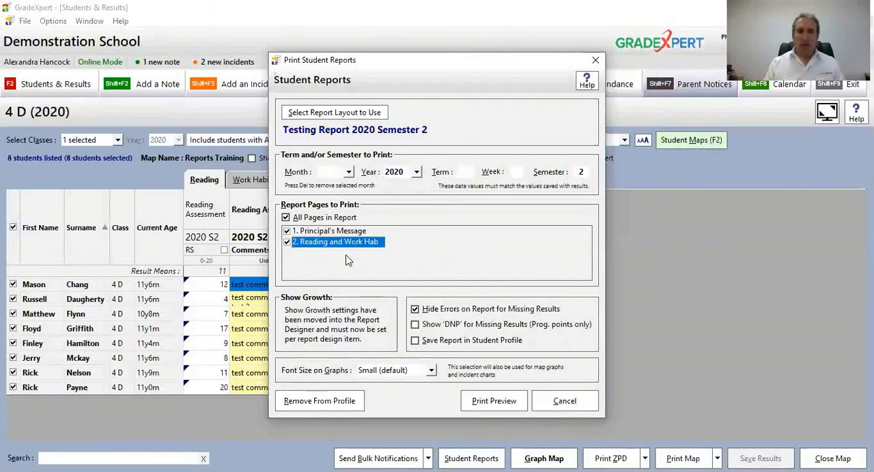
Step: Preview the two-page reports, check the first three students' pages including the two-line comment, and close the preview
{"action": "left_click", "coordinate": [482, 402]}
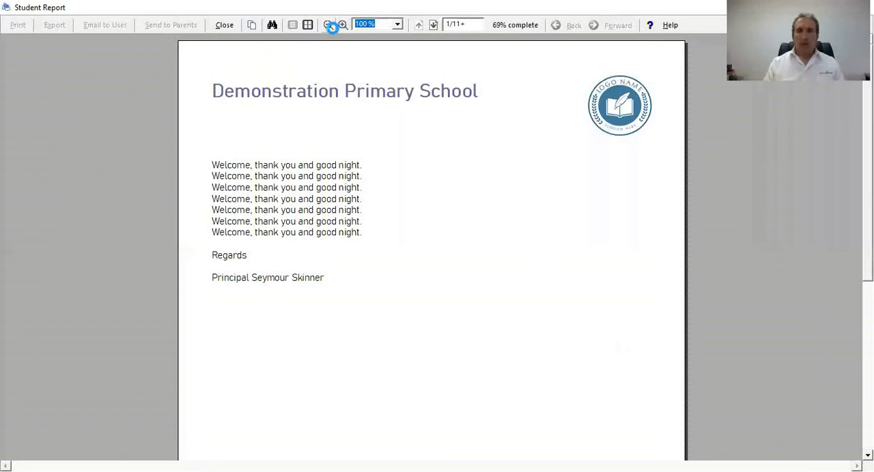
{"action": "left_click", "coordinate": [433, 25]}
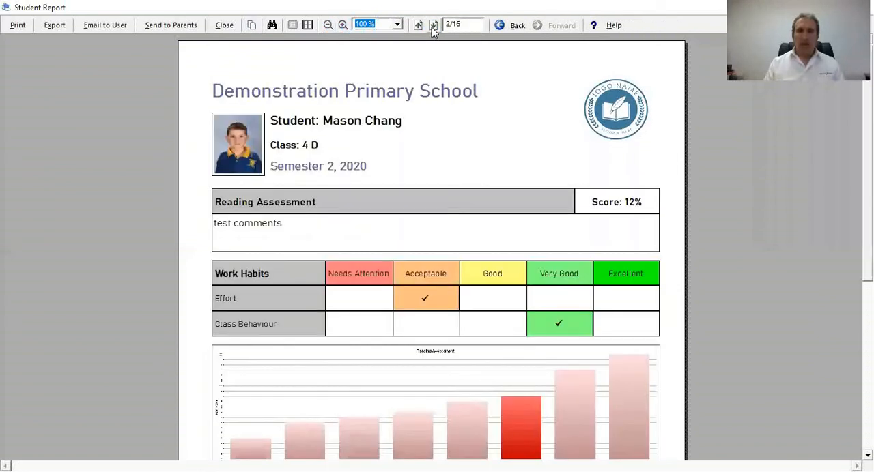
{"action": "left_click", "coordinate": [433, 26]}
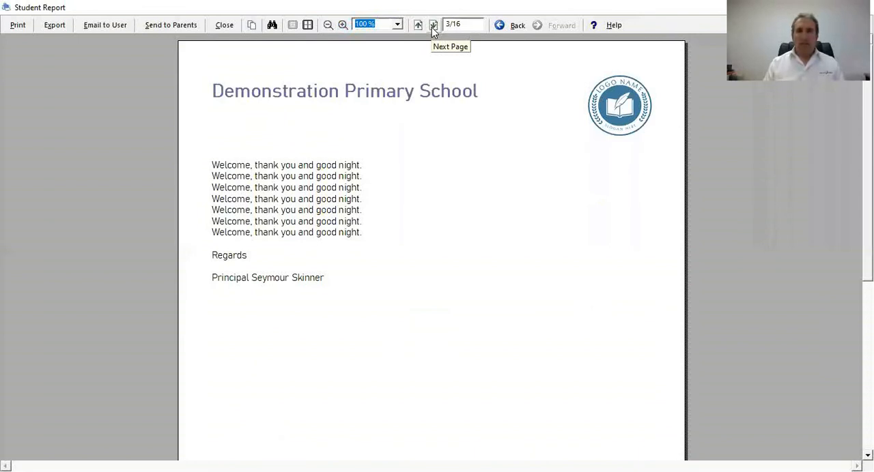
{"action": "left_click", "coordinate": [433, 25]}
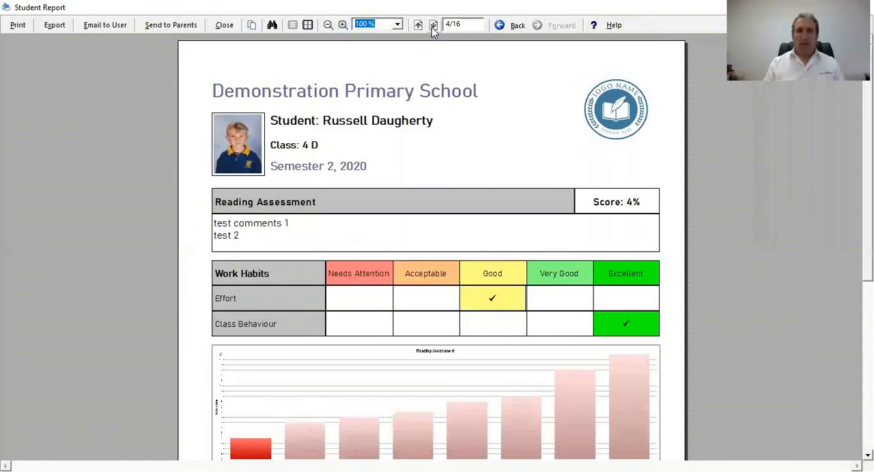
{"action": "scroll", "coordinate": [446, 172], "scroll_direction": "down", "scroll_amount": 2}
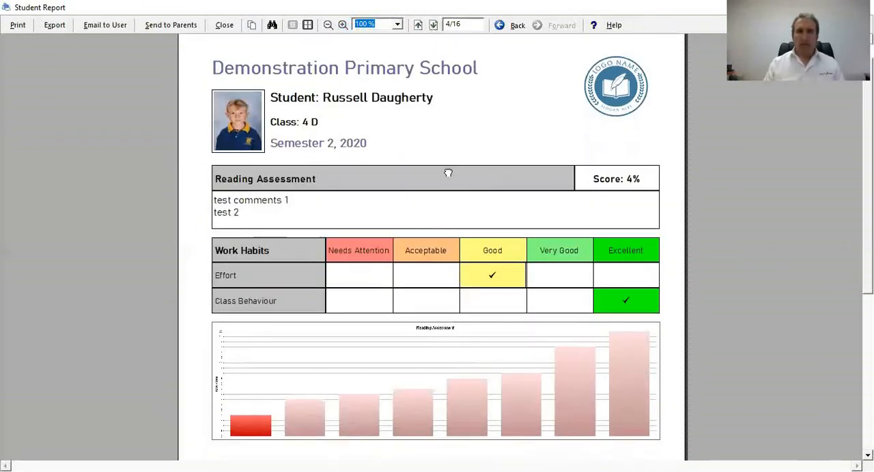
{"action": "left_click", "coordinate": [328, 24]}
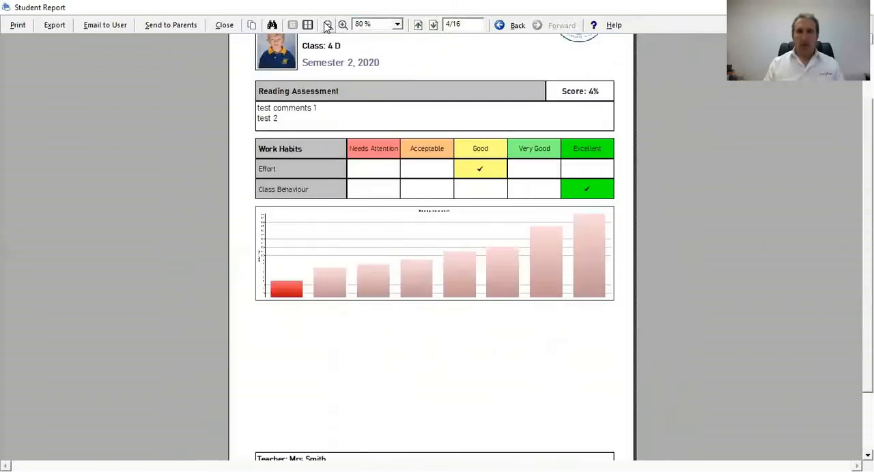
{"action": "left_click_drag", "start_coordinate": [443, 117], "coordinate": [468, 234]}
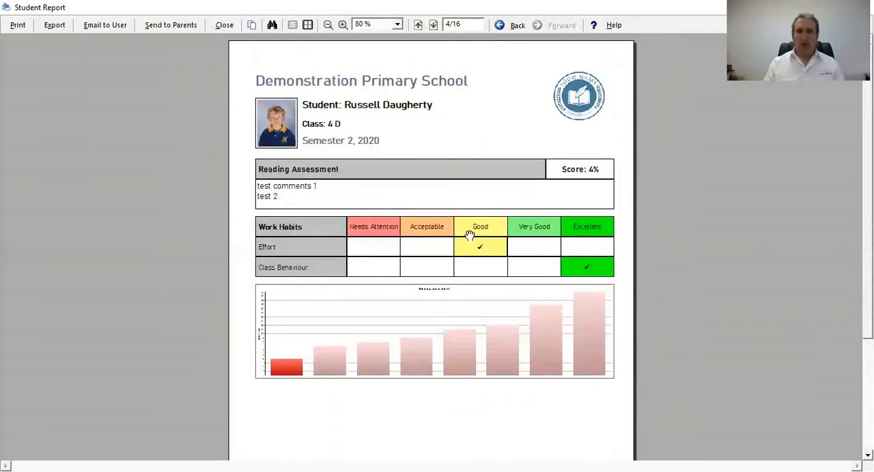
{"action": "left_click", "coordinate": [433, 26]}
{"action": "left_click", "coordinate": [433, 25]}
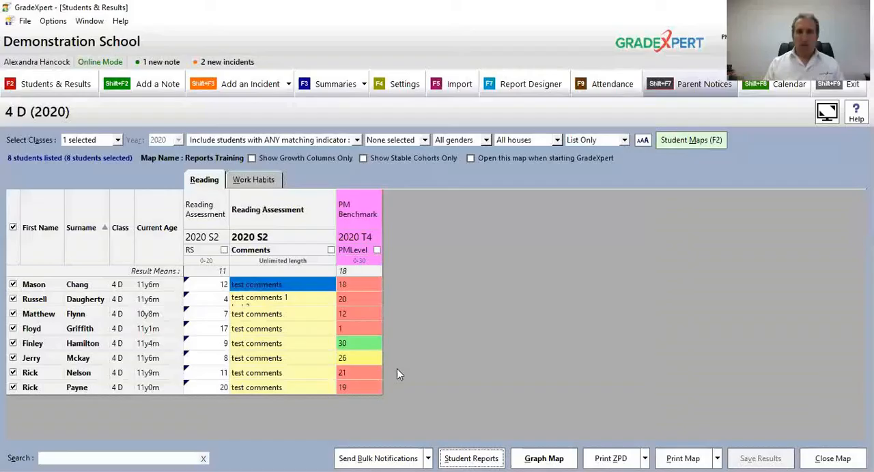
{"action": "left_click", "coordinate": [463, 455]}
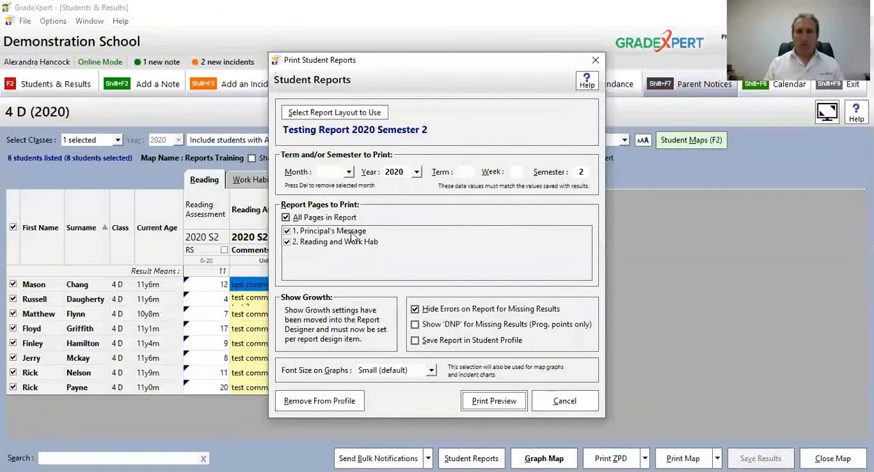
Step: Exclude the Principal's Message page and preview the reports with only the Reading and Work Hab page
{"action": "left_click", "coordinate": [343, 232]}
{"action": "left_click", "coordinate": [484, 403]}
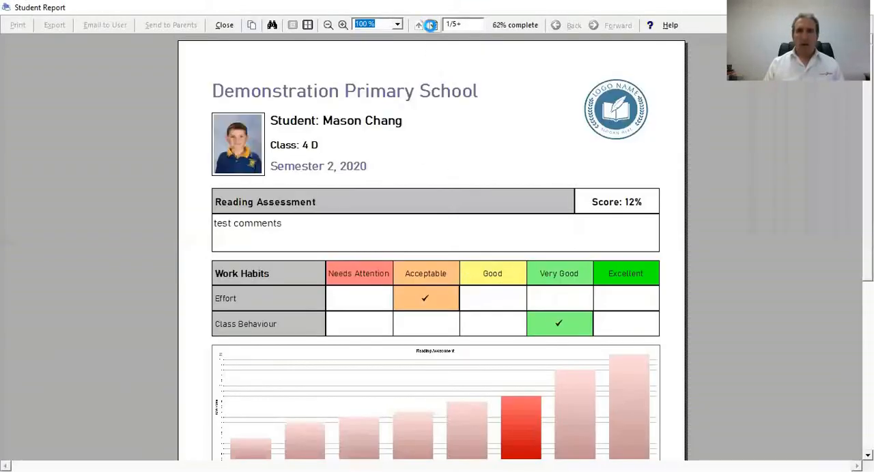
{"action": "left_click", "coordinate": [471, 25]}
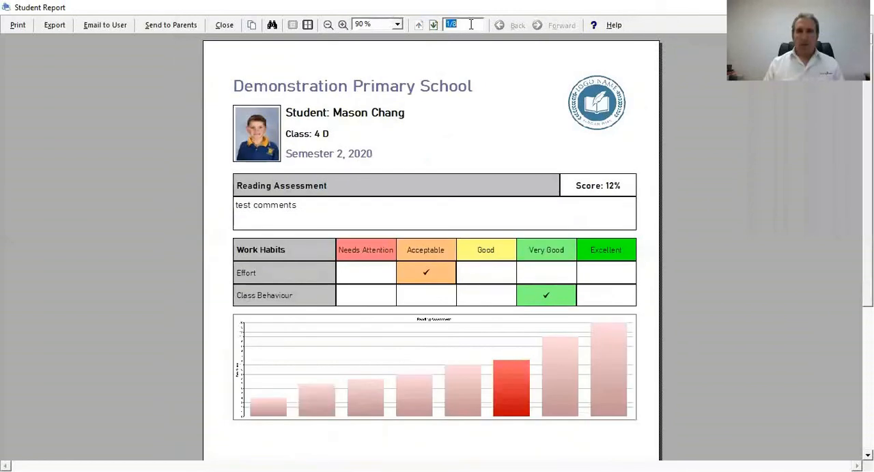
Step: Page through the single-page reports from the first student to the last
{"action": "left_click", "coordinate": [434, 25]}
{"action": "left_click", "coordinate": [433, 25]}
{"action": "left_click", "coordinate": [434, 25]}
{"action": "left_click", "coordinate": [434, 25]}
{"action": "left_click", "coordinate": [433, 26]}
{"action": "left_click", "coordinate": [433, 25]}
{"action": "left_click", "coordinate": [433, 25]}
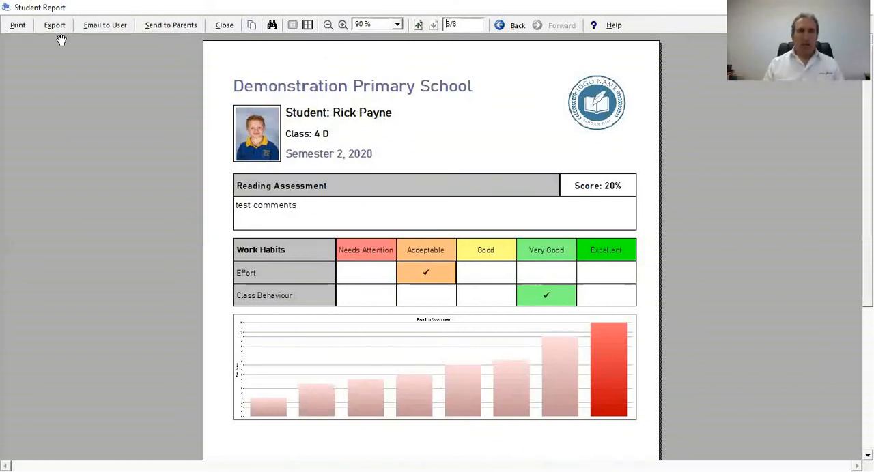
Step: Try to email the previewed student reports to the user, and close the report preview
{"action": "left_click", "coordinate": [104, 26]}
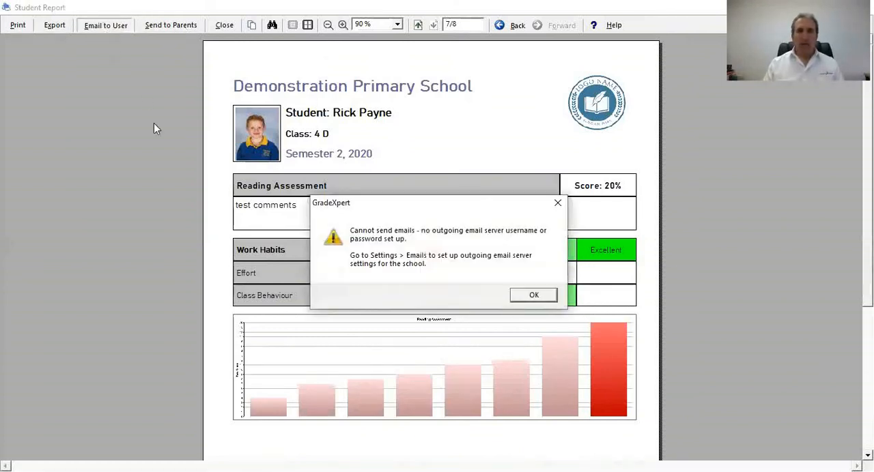
{"action": "left_click", "coordinate": [530, 300]}
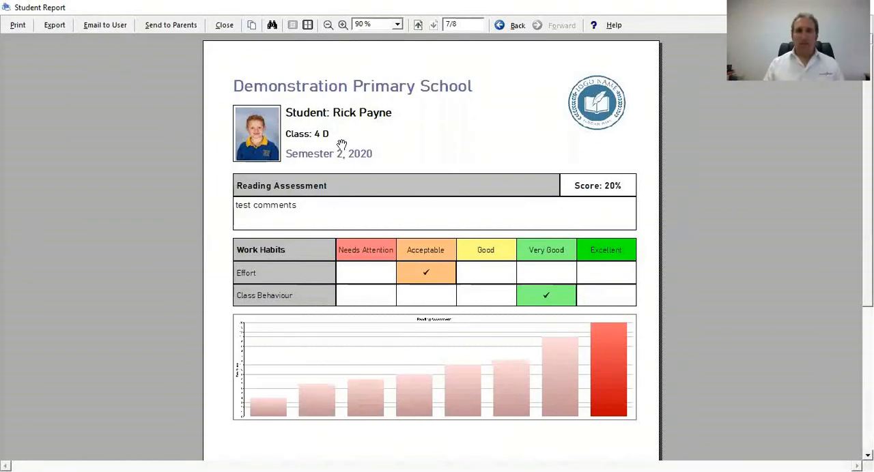
{"action": "left_click", "coordinate": [224, 26]}
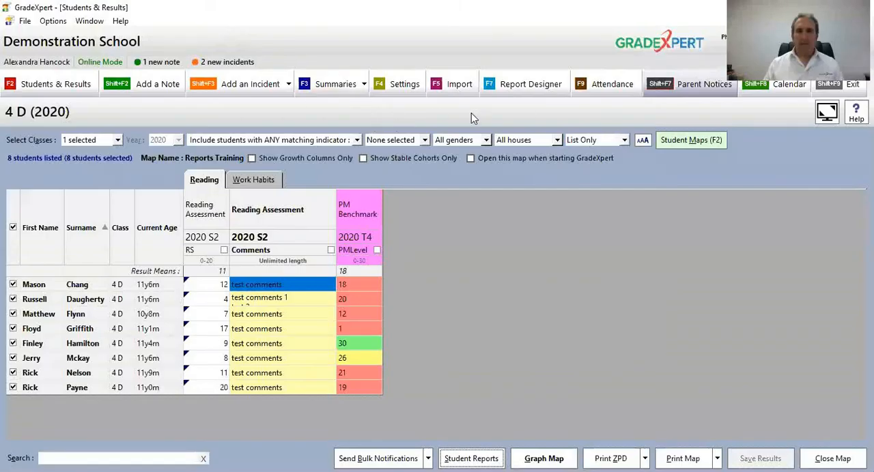
Step: Return to the Testing Report 2020 Semester 2 layout in Report Designer and examine the Reading and Work Hab preview at 80%
{"action": "left_click", "coordinate": [526, 84]}
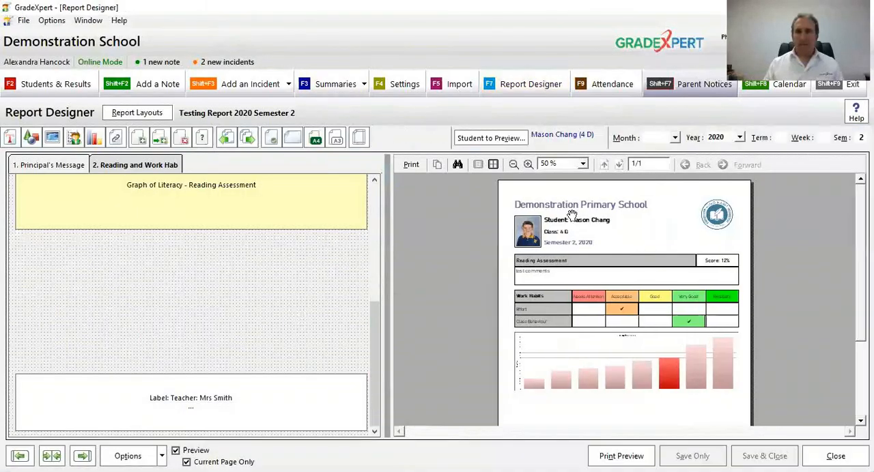
{"action": "left_click", "coordinate": [530, 165]}
{"action": "left_click", "coordinate": [529, 166]}
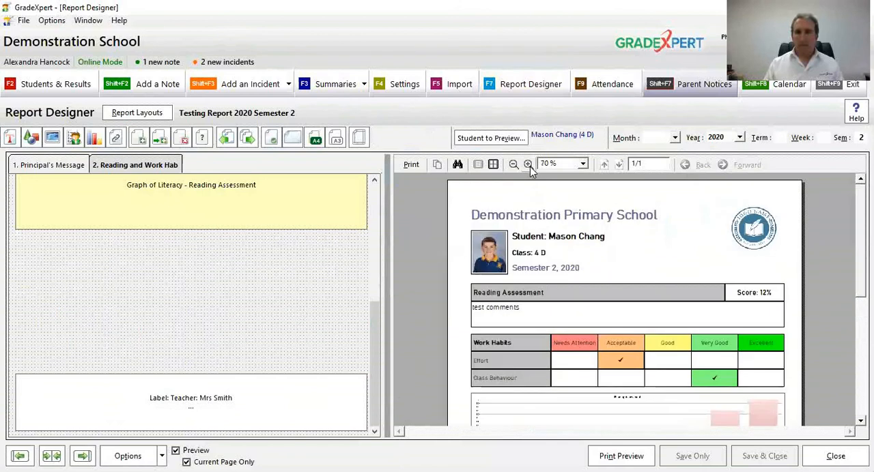
{"action": "left_click", "coordinate": [530, 166]}
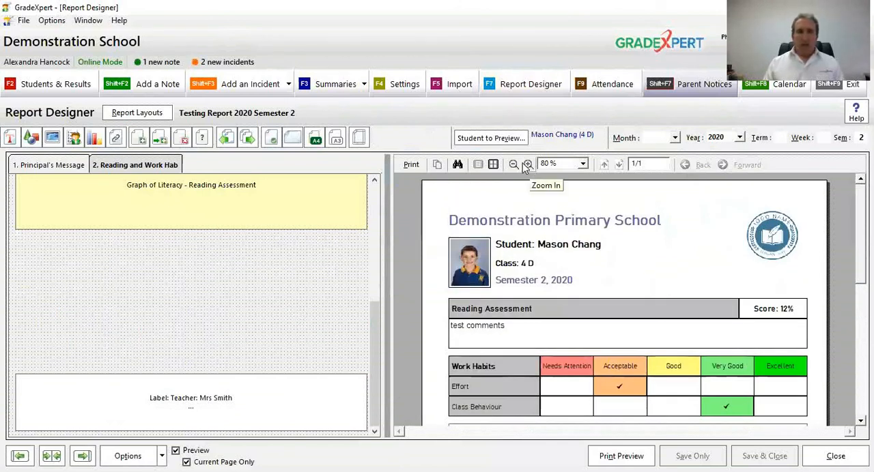
{"action": "mouse_move", "coordinate": [541, 374]}
{"action": "left_mouse_down"}
{"action": "mouse_move", "coordinate": [546, 345]}
{"action": "mouse_move", "coordinate": [542, 373]}
{"action": "left_mouse_up"}
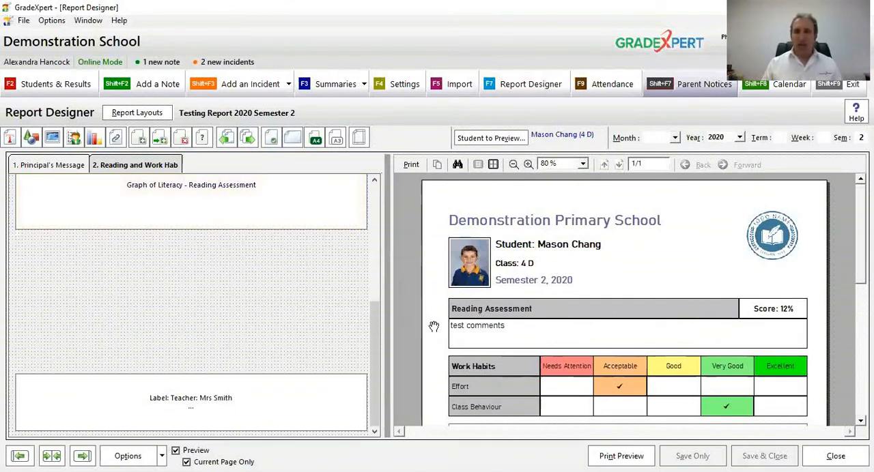
{"action": "left_click_drag", "start_coordinate": [657, 347], "coordinate": [669, 376]}
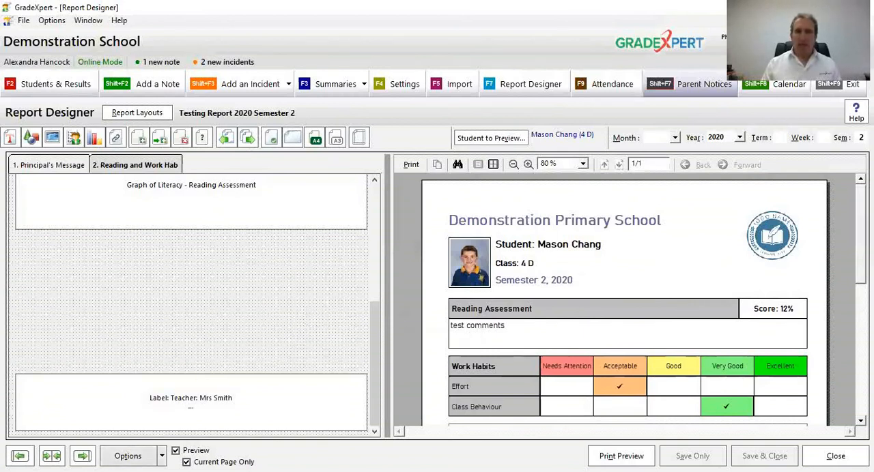
Step: Convert the entire report layout to a student map stored in the Testing map group
{"action": "left_click", "coordinate": [127, 456]}
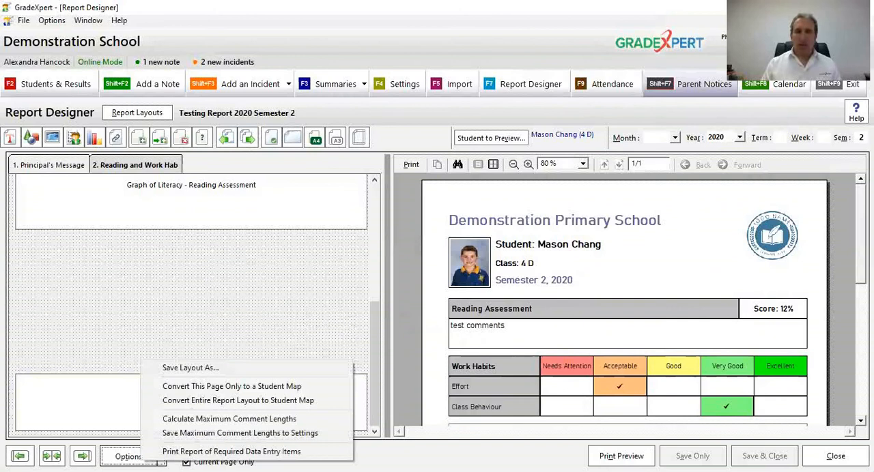
{"action": "left_click", "coordinate": [328, 400]}
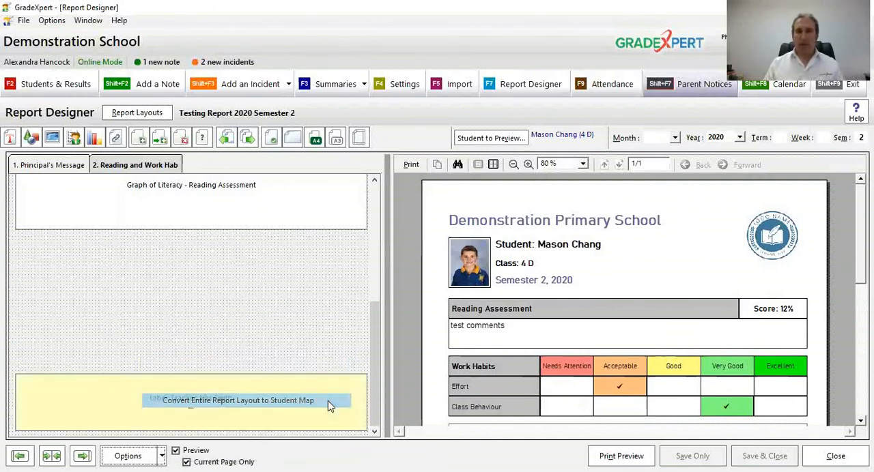
{"action": "left_click", "coordinate": [481, 271]}
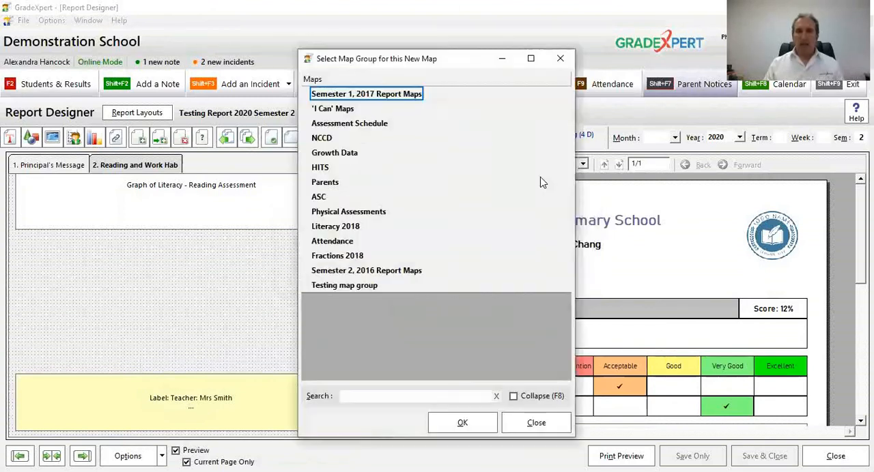
{"action": "left_click", "coordinate": [370, 287]}
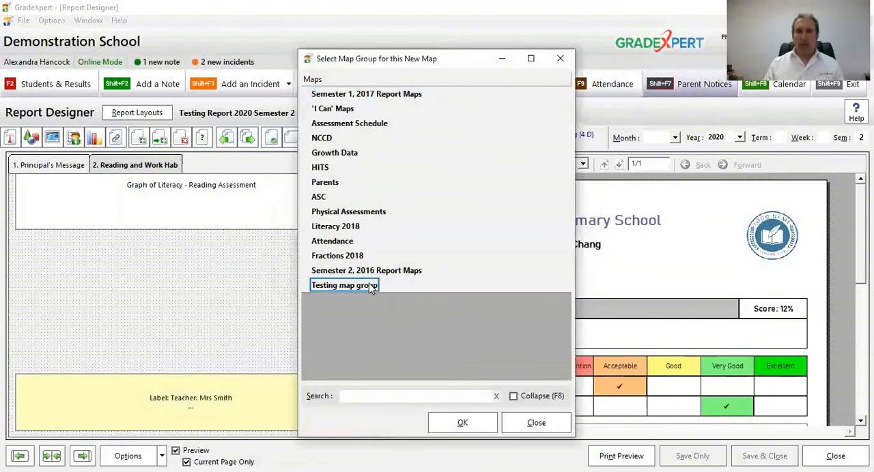
{"action": "left_click", "coordinate": [460, 424]}
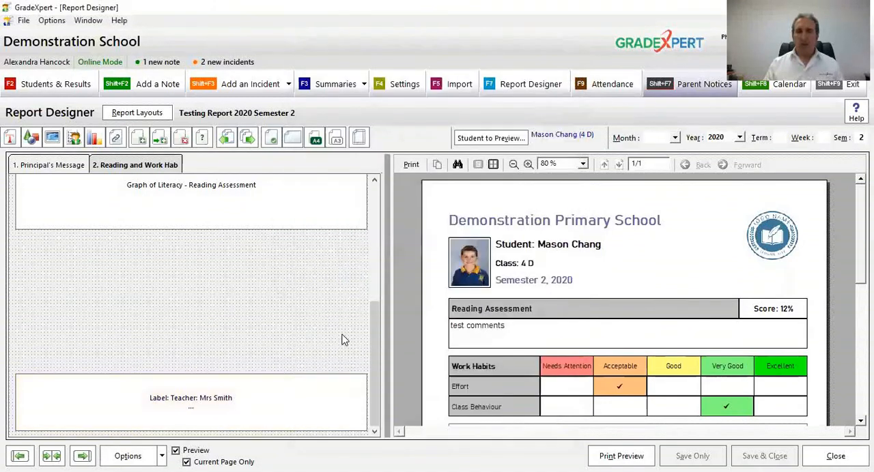
Step: Check the year and semester set for the report layout
{"action": "left_click", "coordinate": [183, 195]}
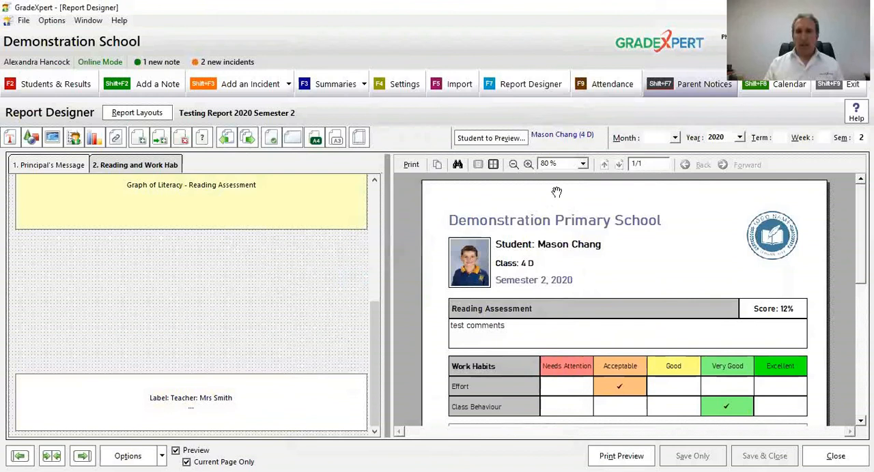
{"action": "left_click", "coordinate": [720, 139]}
{"action": "left_click", "coordinate": [719, 147]}
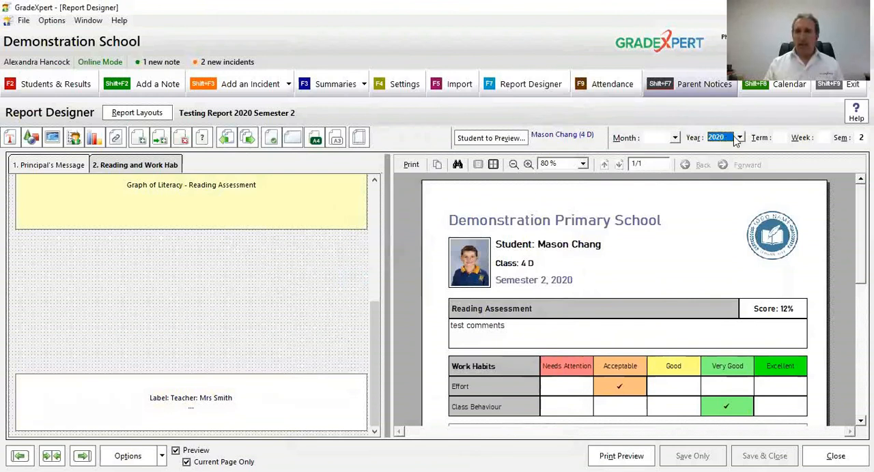
{"action": "left_click", "coordinate": [863, 138]}
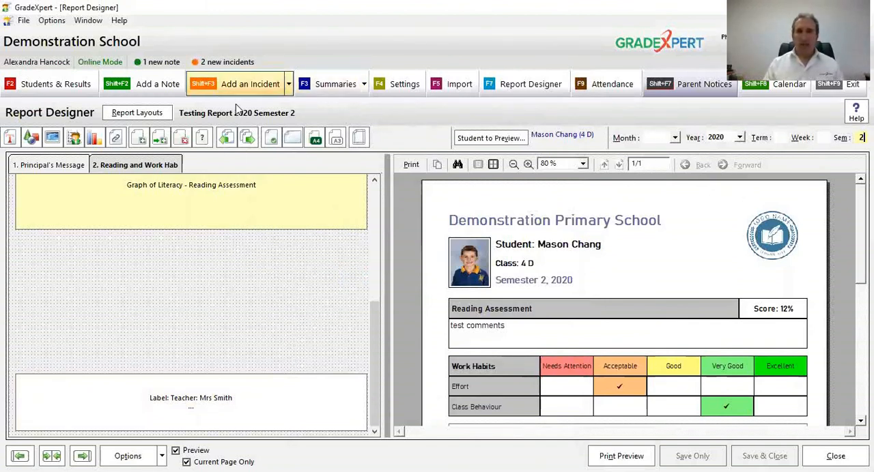
Step: Open Testing Report 2020 Semester 2 Map from the Testing map group in Students & Results
{"action": "left_click", "coordinate": [44, 79]}
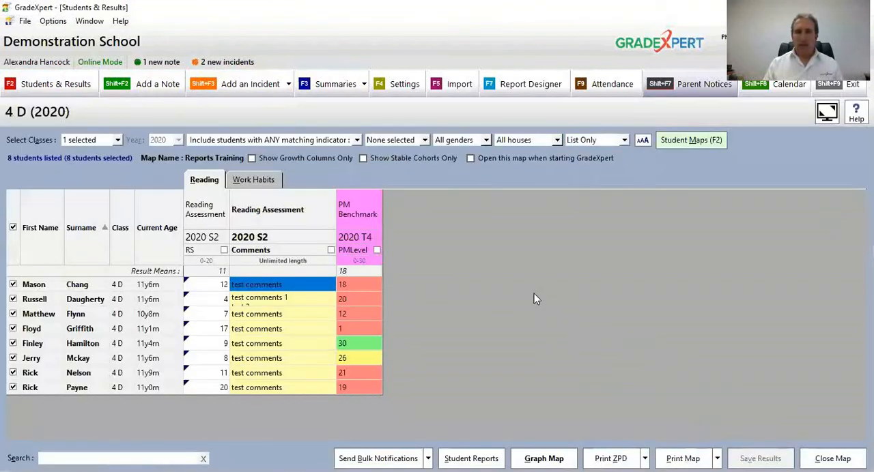
{"action": "left_click", "coordinate": [689, 141]}
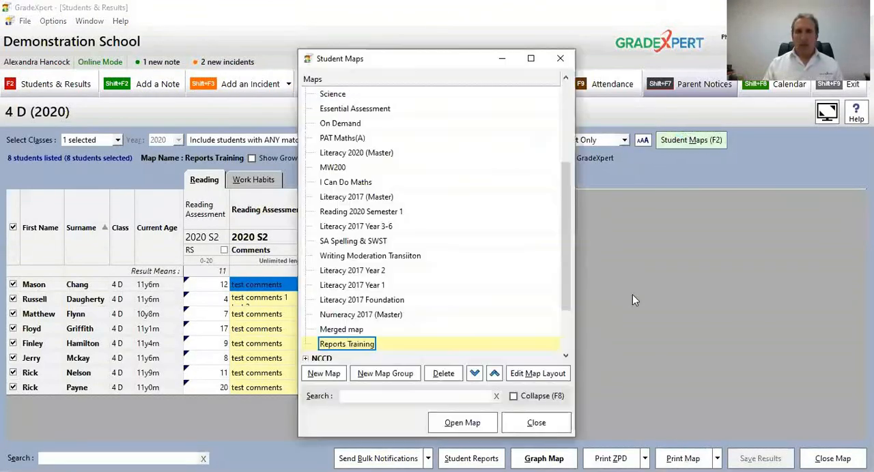
{"action": "scroll", "coordinate": [569, 298], "scroll_direction": "down", "scroll_amount": 3}
{"action": "scroll", "coordinate": [568, 299], "scroll_direction": "down", "scroll_amount": 3}
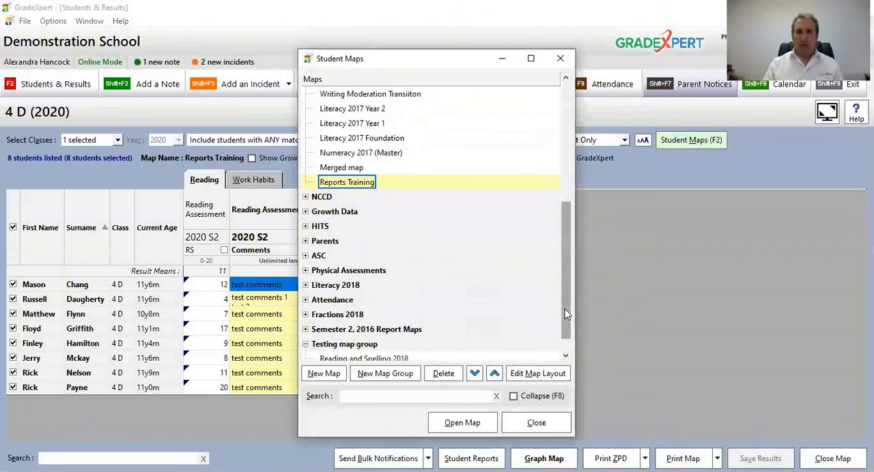
{"action": "scroll", "coordinate": [544, 333], "scroll_direction": "down", "scroll_amount": 1}
{"action": "left_click", "coordinate": [379, 345]}
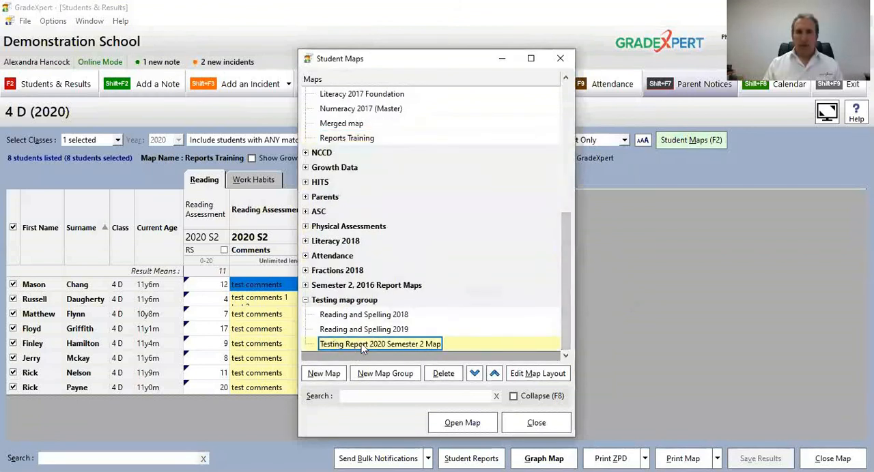
{"action": "left_click", "coordinate": [459, 426]}
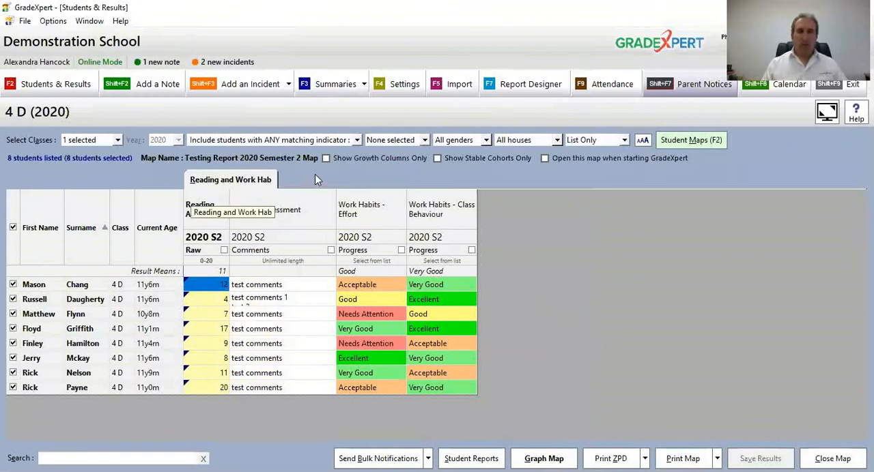
Step: Review the first student's reading score, reading comment, Effort and Class Behaviour entries in the map
{"action": "left_click", "coordinate": [209, 288]}
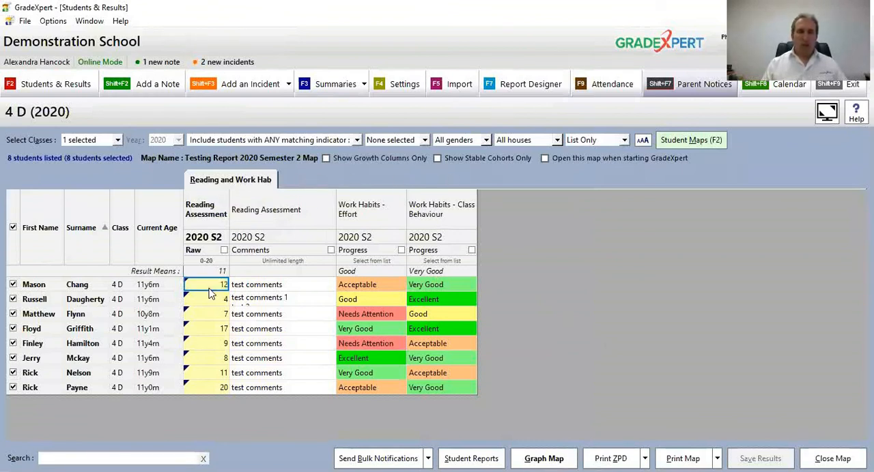
{"action": "left_click", "coordinate": [282, 287]}
{"action": "left_click", "coordinate": [355, 286]}
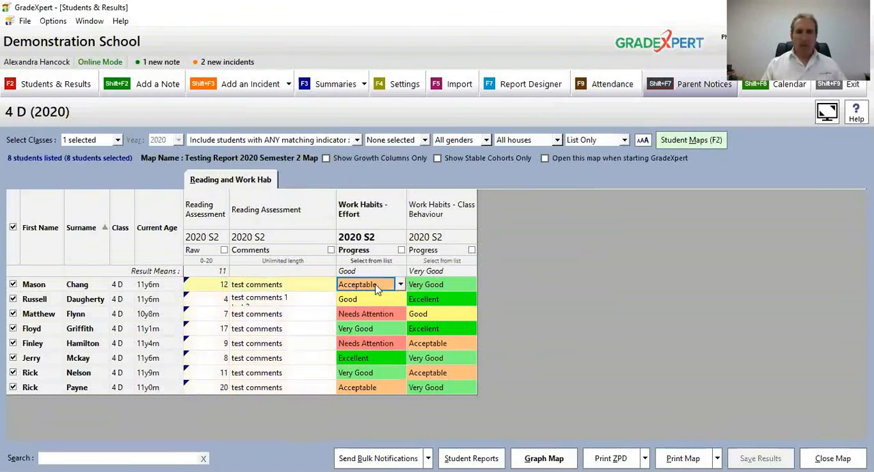
{"action": "left_click", "coordinate": [425, 286]}
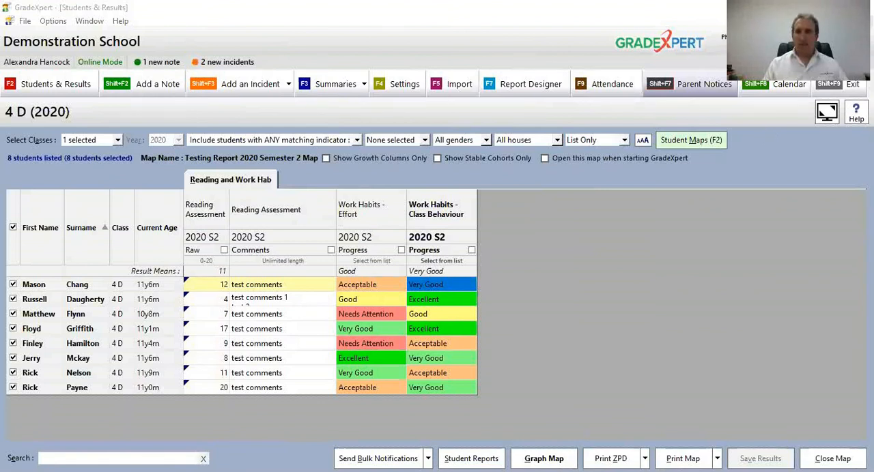
{"action": "left_click", "coordinate": [713, 254]}
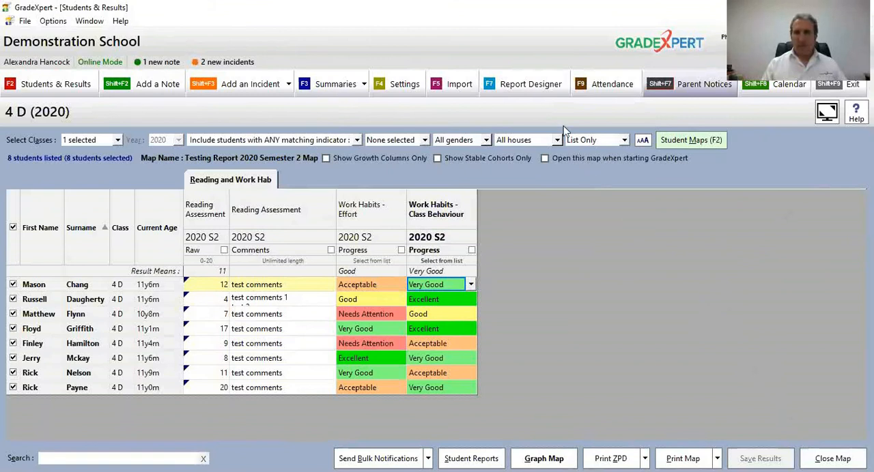
Step: Open the 2017 - Semester 1 Year 4-6 report layout and preview its Vic Curriculum and Comments pages at 100%
{"action": "left_click", "coordinate": [539, 88]}
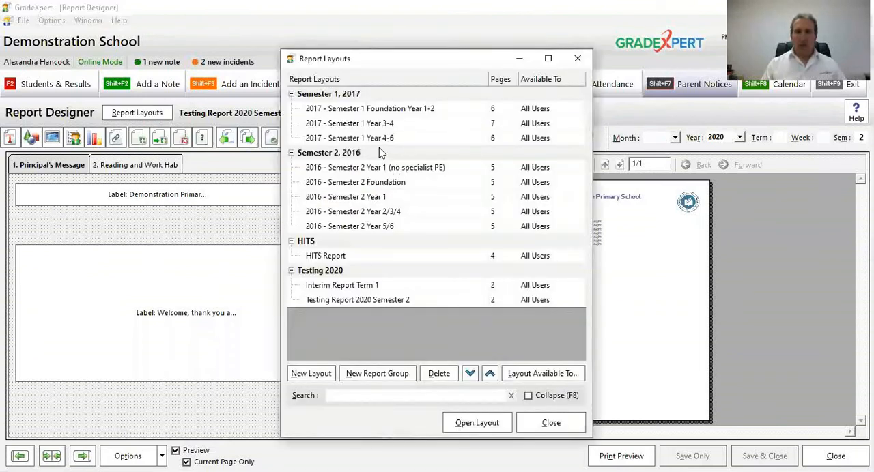
{"action": "double_click", "coordinate": [380, 138]}
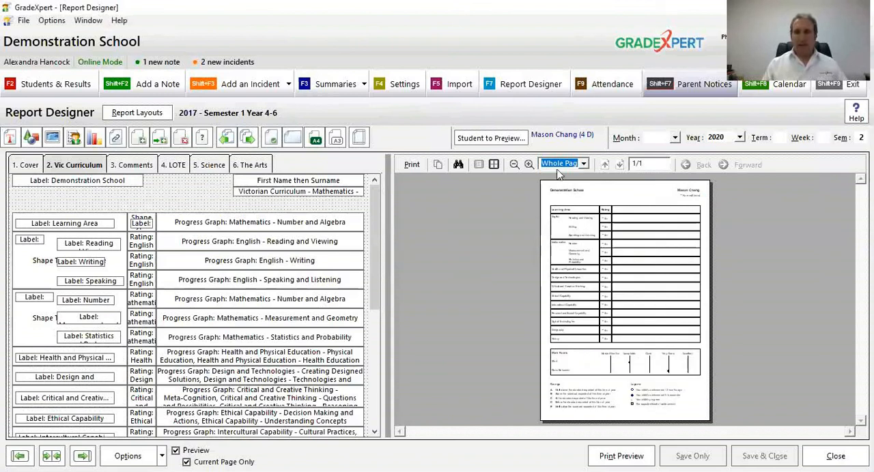
{"action": "left_click", "coordinate": [529, 164]}
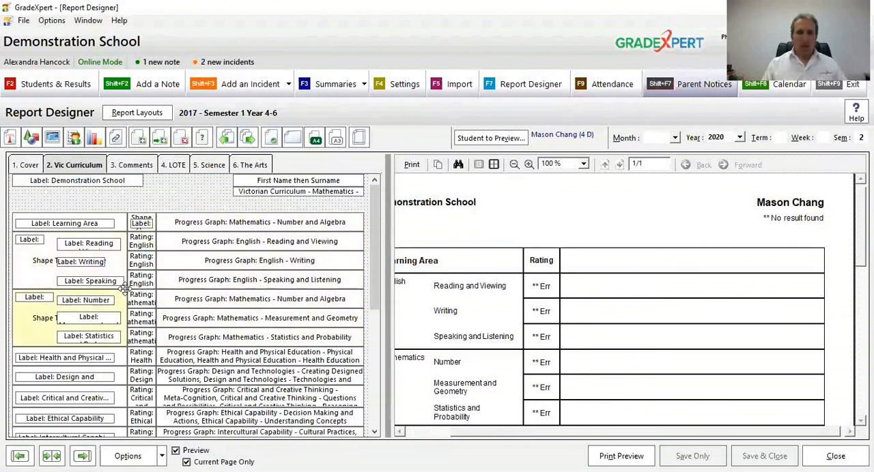
{"action": "left_click", "coordinate": [137, 164]}
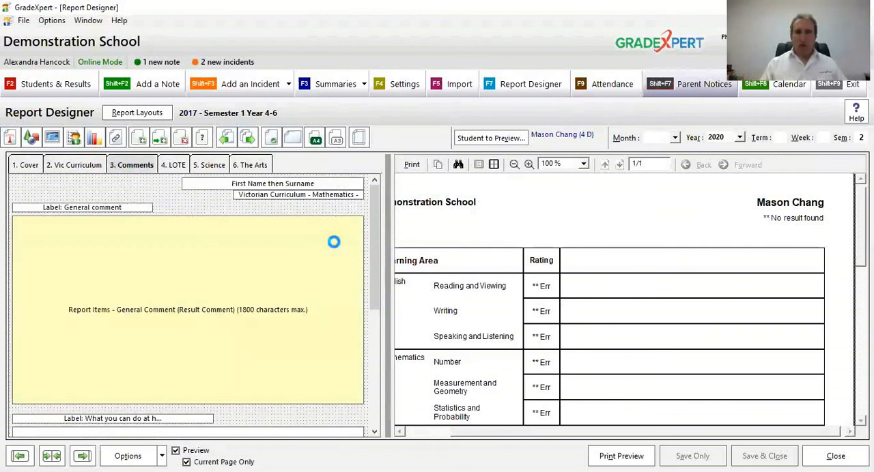
{"action": "left_click_drag", "start_coordinate": [590, 280], "coordinate": [658, 278]}
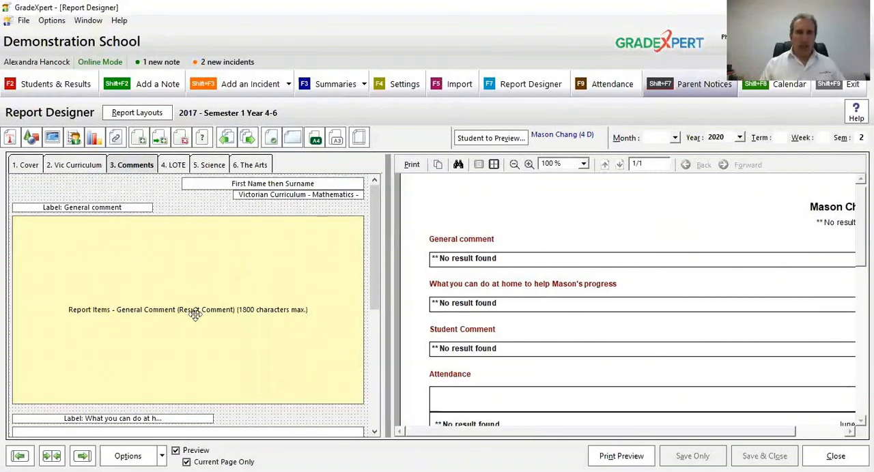
Step: Turn off Reduce Height if Required in the formatting of the General Comment data item on the Comments page
{"action": "double_click", "coordinate": [300, 258]}
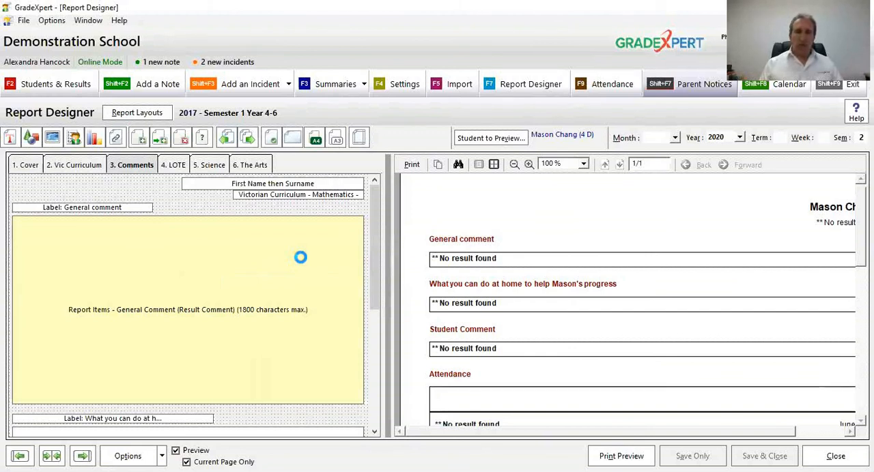
{"action": "double_click", "coordinate": [196, 310]}
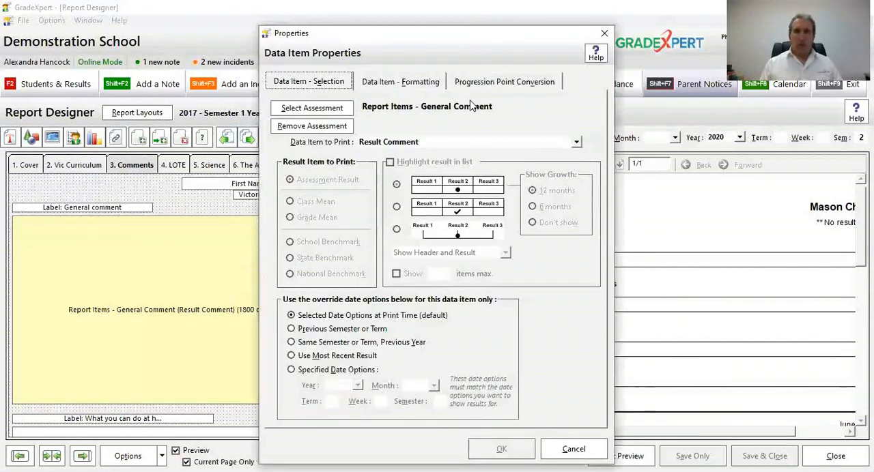
{"action": "left_click", "coordinate": [412, 145]}
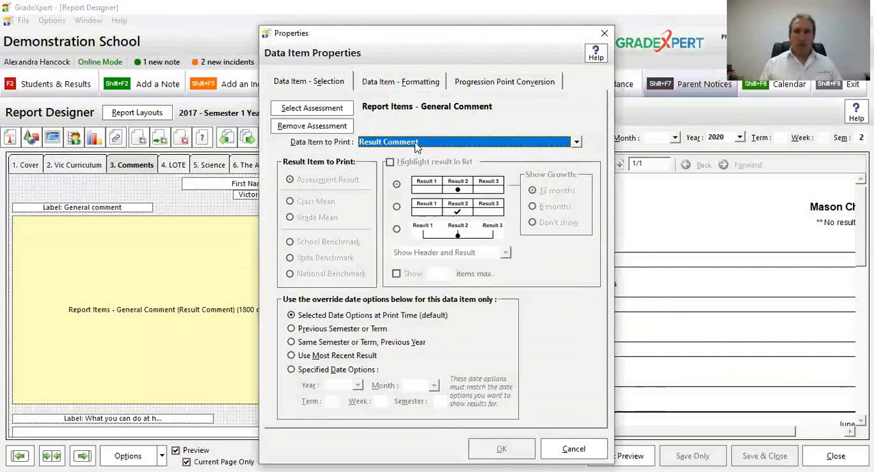
{"action": "left_click", "coordinate": [423, 86]}
{"action": "left_click", "coordinate": [337, 277]}
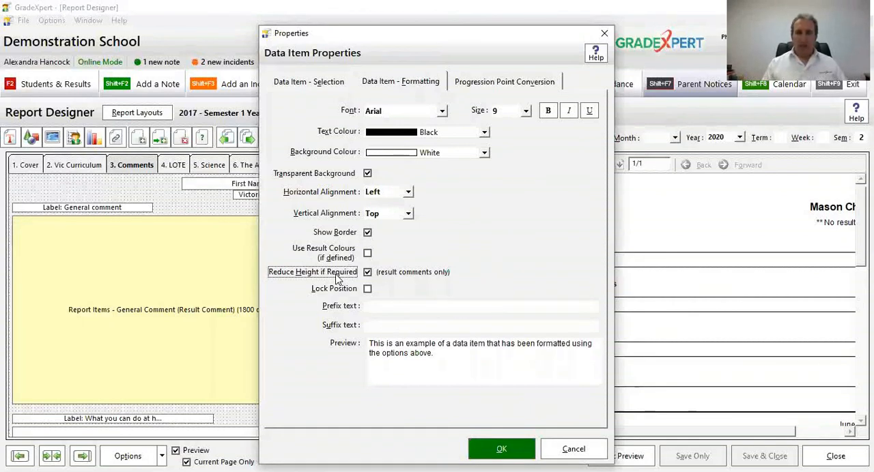
{"action": "left_click", "coordinate": [336, 276]}
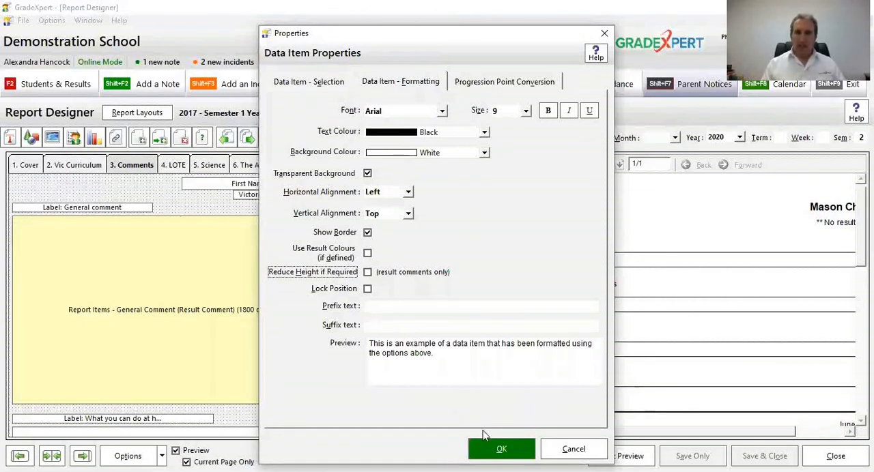
{"action": "left_click", "coordinate": [490, 449]}
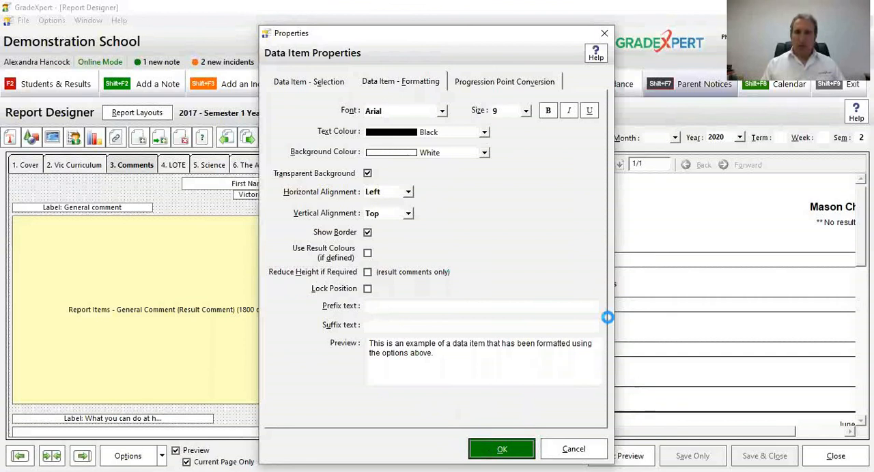
Step: Examine the General Comment box in the Comments page preview at 40% and 80%, and view the LOTE page
{"action": "left_click", "coordinate": [513, 165]}
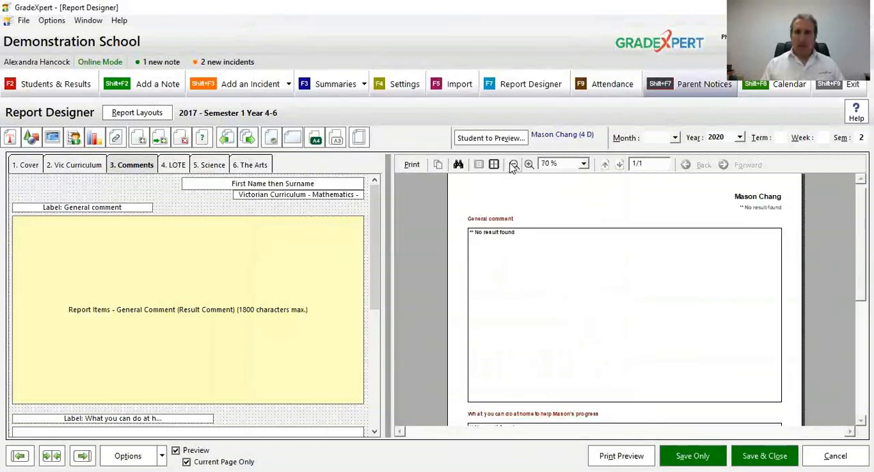
{"action": "left_click", "coordinate": [513, 166]}
{"action": "left_click", "coordinate": [513, 165]}
{"action": "left_click", "coordinate": [514, 165]}
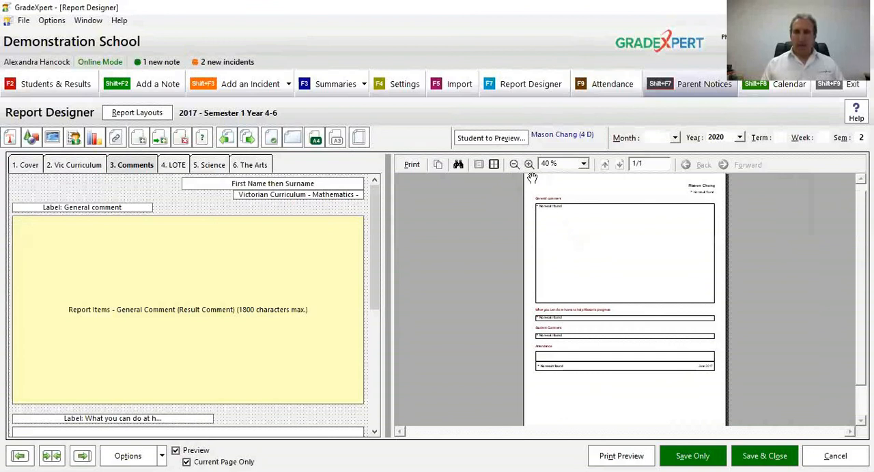
{"action": "left_click", "coordinate": [529, 165]}
{"action": "left_click", "coordinate": [528, 165]}
{"action": "left_click", "coordinate": [529, 165]}
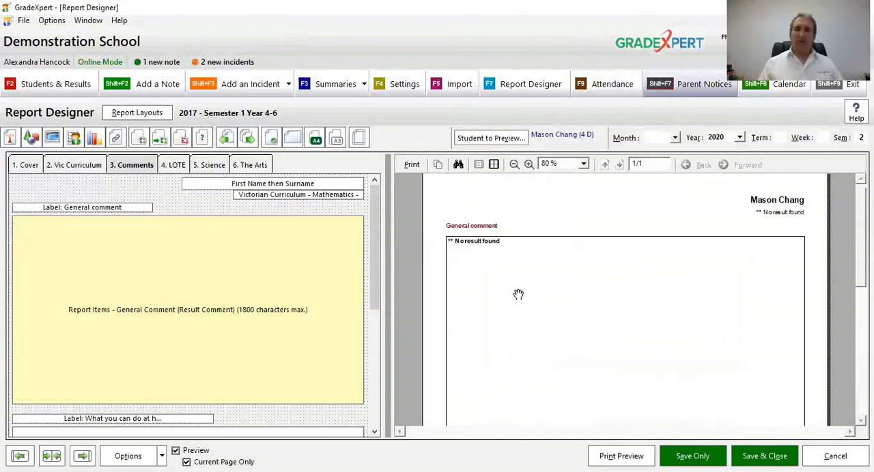
{"action": "scroll", "coordinate": [556, 269], "scroll_direction": "down", "scroll_amount": 2}
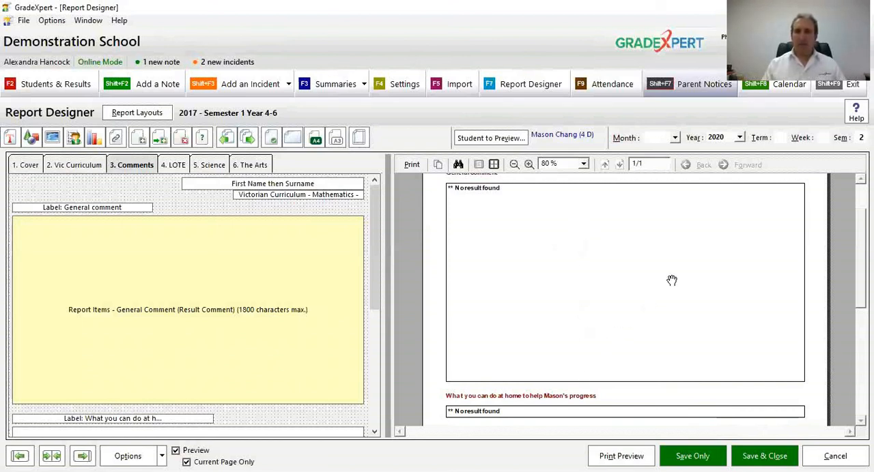
{"action": "left_click_drag", "start_coordinate": [671, 280], "coordinate": [663, 413]}
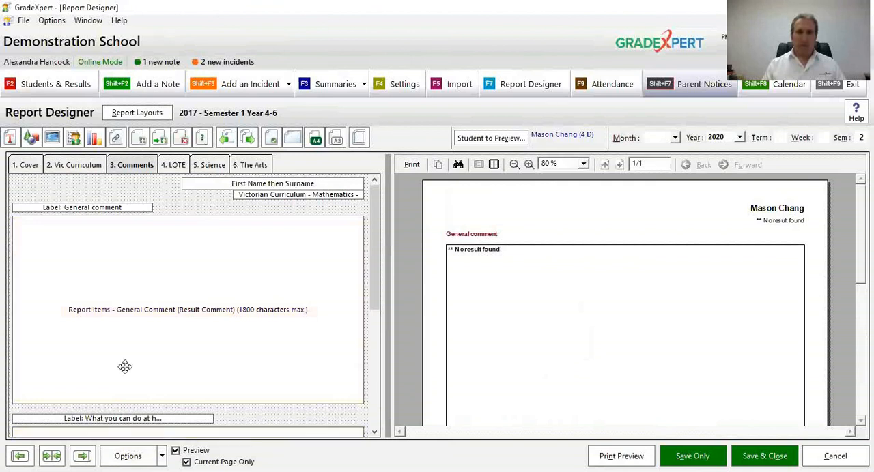
{"action": "left_click", "coordinate": [174, 165]}
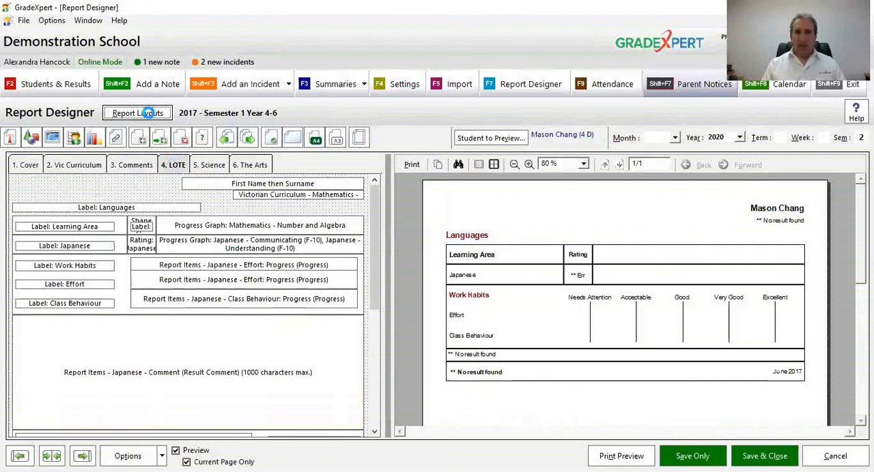
Step: Discard the changes to the current layout and open the 2016 - Semester 2 Year 1 report layout
{"action": "left_click", "coordinate": [148, 113]}
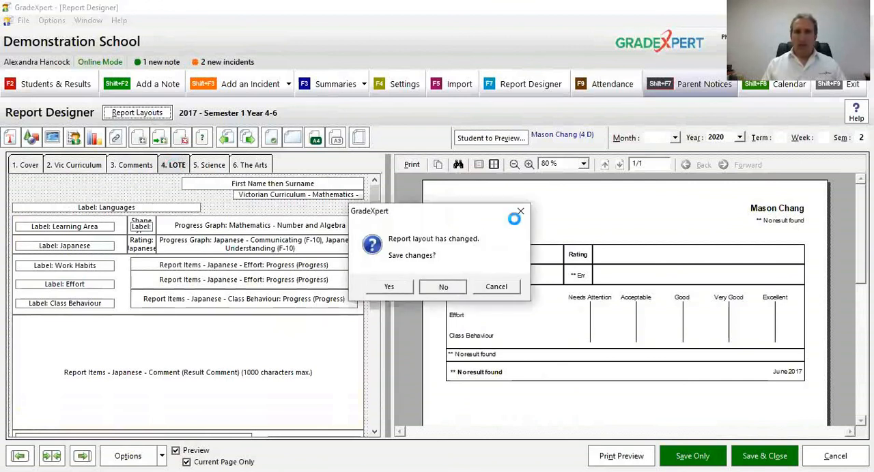
{"action": "left_click", "coordinate": [457, 287]}
{"action": "left_click", "coordinate": [377, 199]}
{"action": "double_click", "coordinate": [378, 199]}
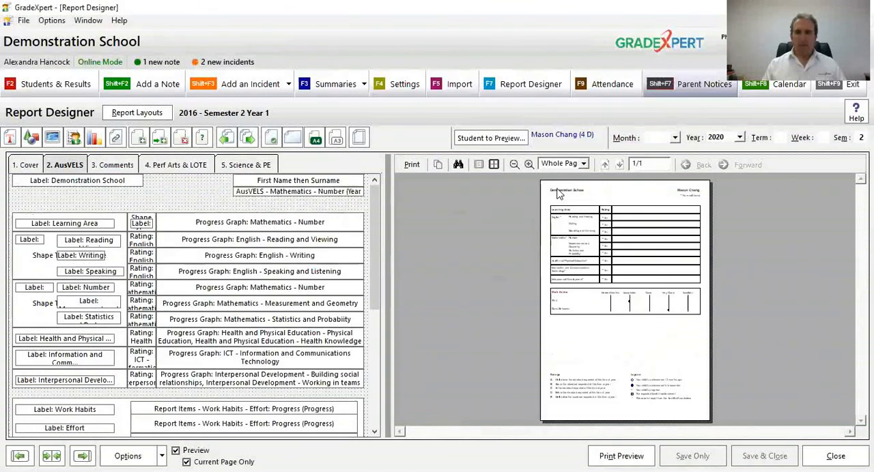
Step: Examine the Legend and Ratings sections of the AusVELS page in the layout and in the preview at 150%
{"action": "left_click", "coordinate": [528, 164]}
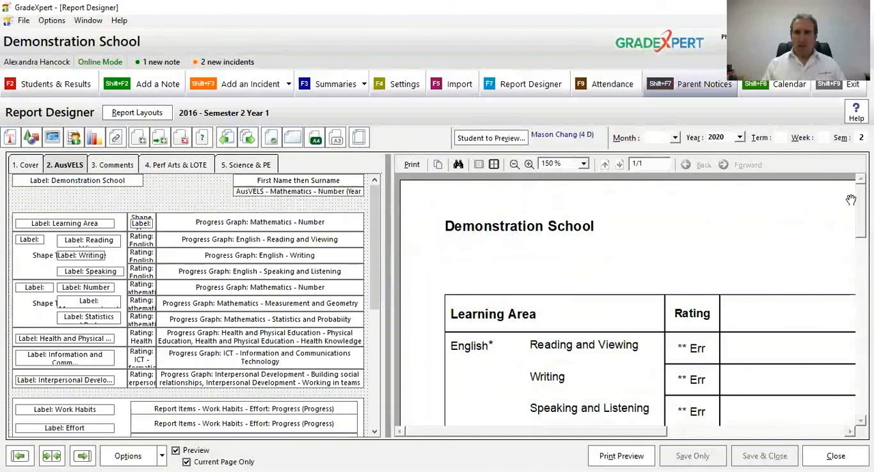
{"action": "left_click_drag", "start_coordinate": [860, 198], "coordinate": [850, 373]}
{"action": "left_click_drag", "start_coordinate": [702, 338], "coordinate": [396, 300]}
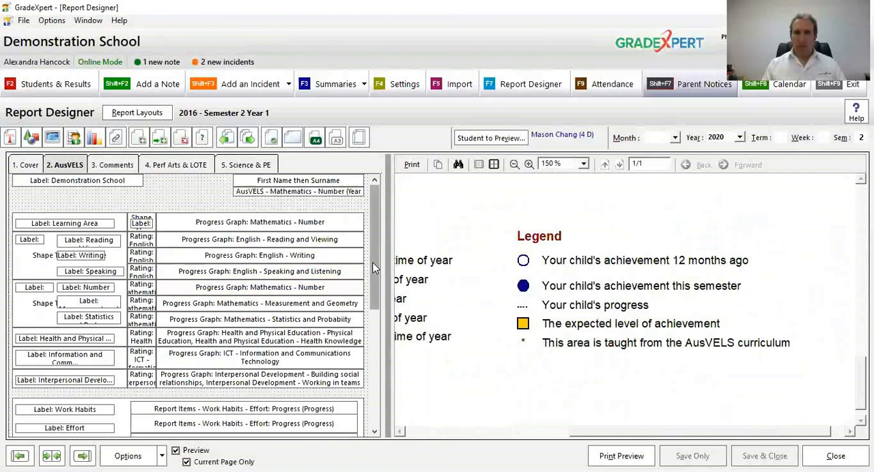
{"action": "left_click", "coordinate": [371, 388]}
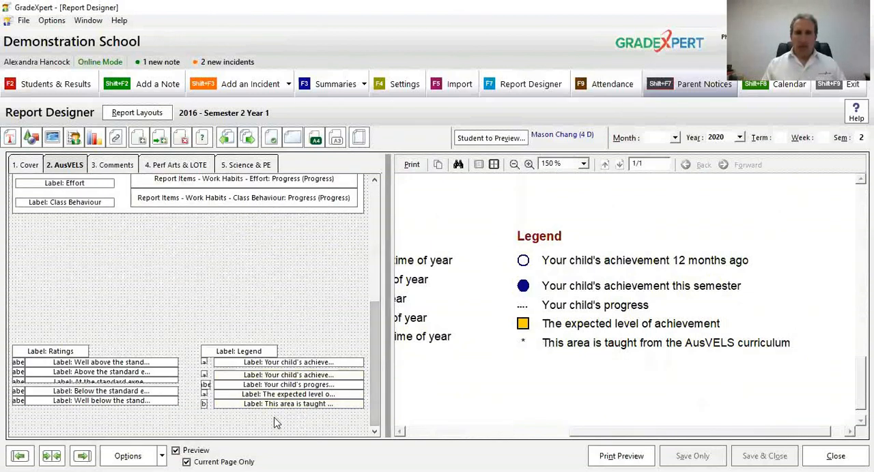
{"action": "left_click_drag", "start_coordinate": [468, 367], "coordinate": [723, 406]}
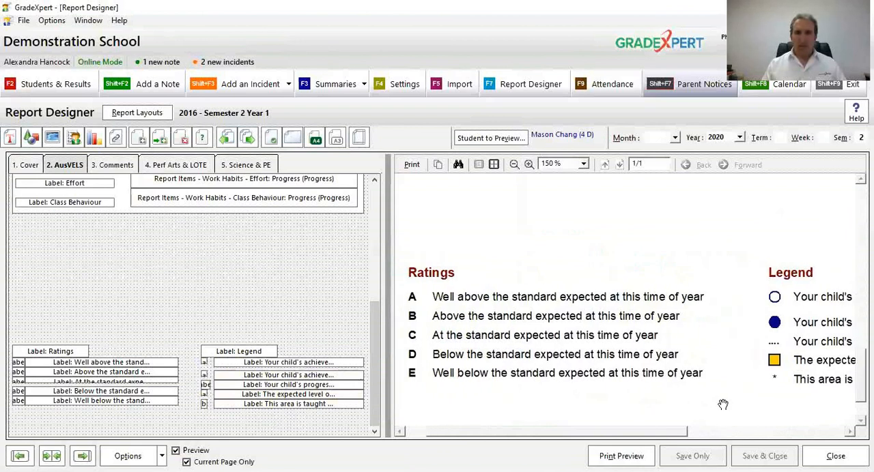
Step: Preview the Science & PE page and examine its Science section
{"action": "left_click", "coordinate": [247, 165]}
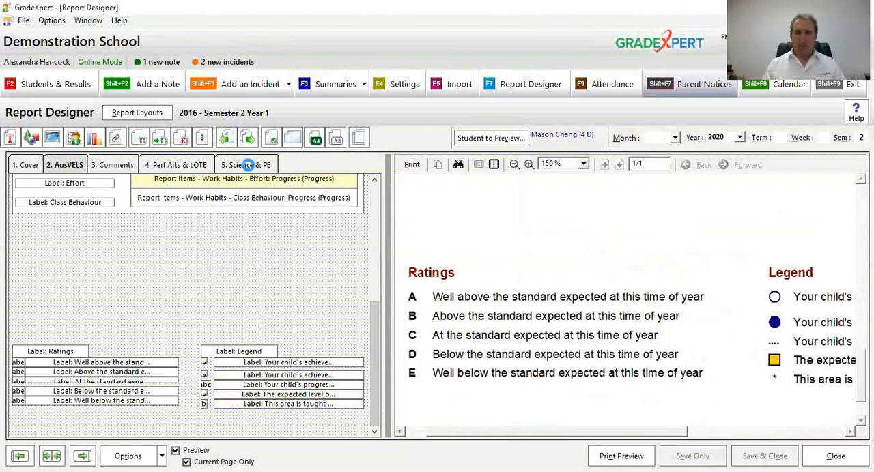
{"action": "left_click", "coordinate": [247, 165]}
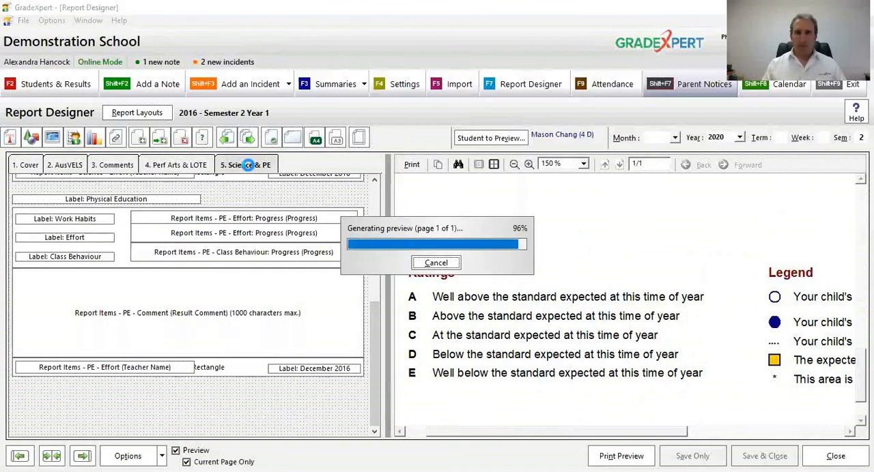
{"action": "scroll", "coordinate": [628, 300], "scroll_direction": "up", "scroll_amount": 5}
{"action": "scroll", "coordinate": [628, 301], "scroll_direction": "down", "scroll_amount": 4}
{"action": "scroll", "coordinate": [628, 301], "scroll_direction": "up", "scroll_amount": 10}
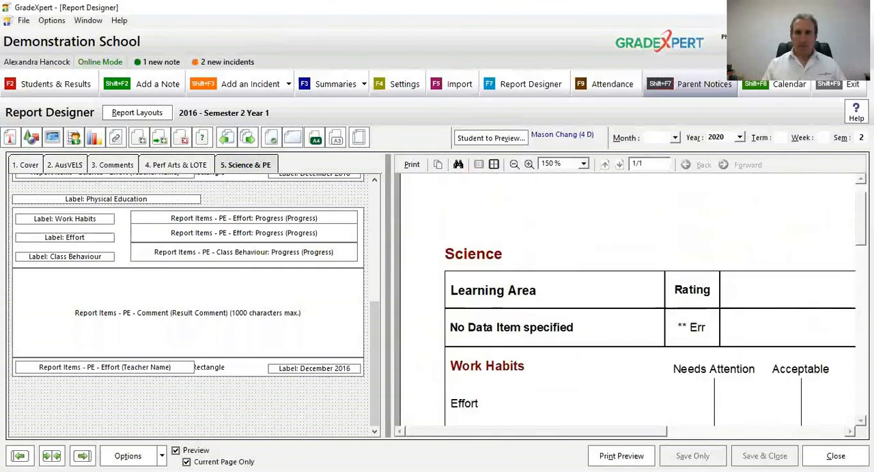
{"action": "scroll", "coordinate": [849, 198], "scroll_direction": "up", "scroll_amount": 1}
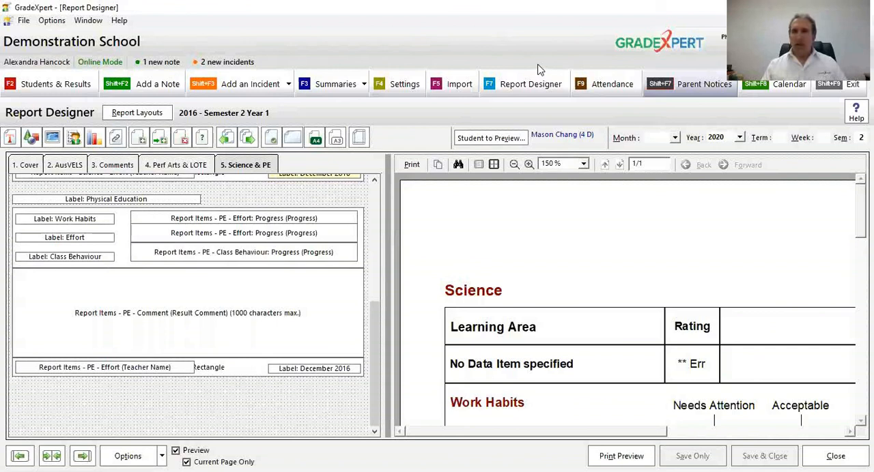
{"action": "key", "text": "alt+Tab"}
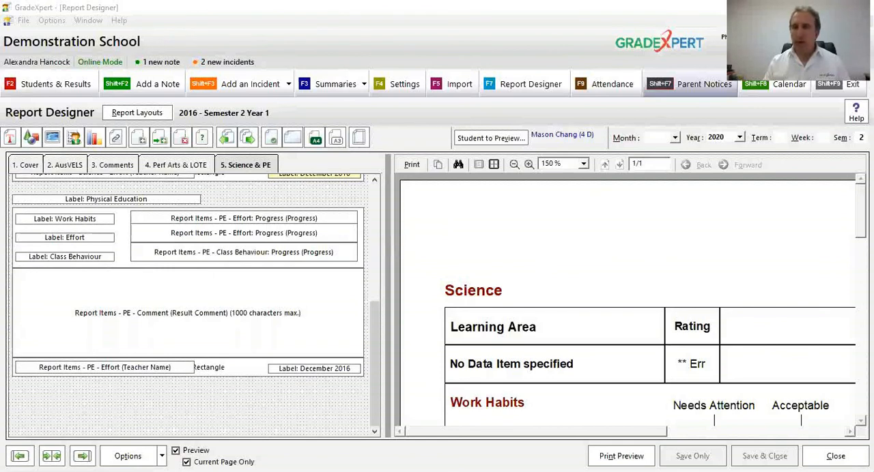
{"action": "key", "text": "alt+Tab"}
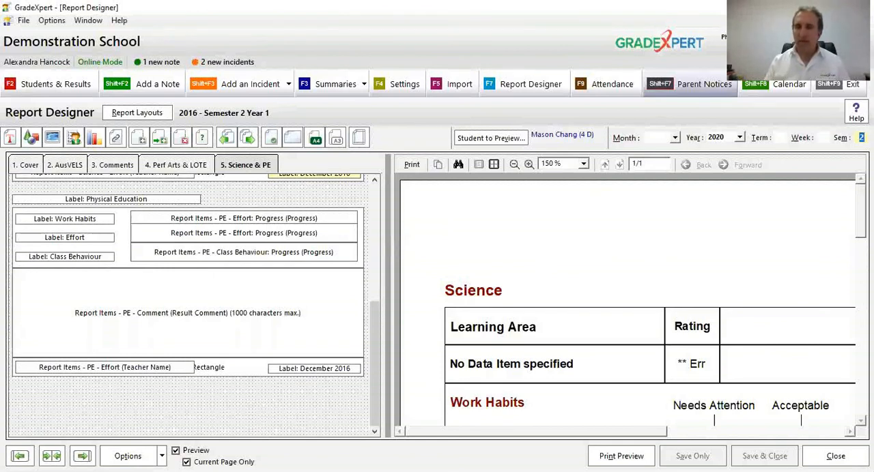
Step: Clear the semester and set the term to 1 in the report's date options
{"action": "key", "text": "BackSpace"}
{"action": "left_click", "coordinate": [785, 137]}
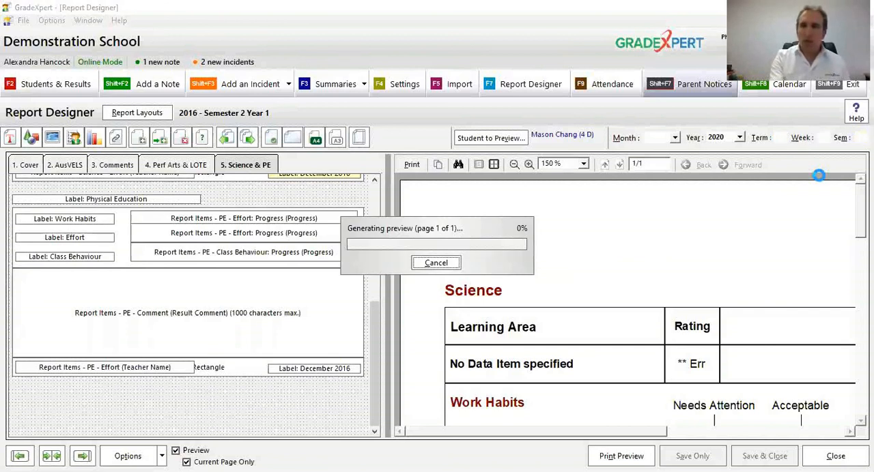
{"action": "left_click", "coordinate": [784, 137]}
{"action": "type", "text": "1"}
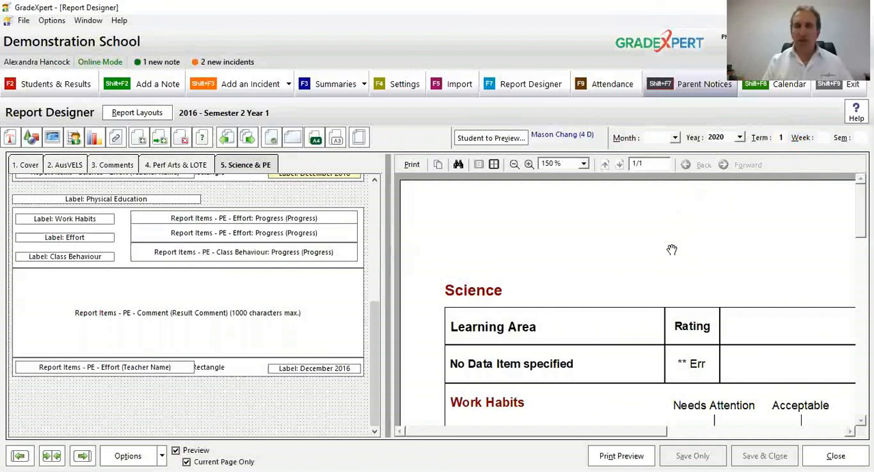
Step: Open the Testing Report 2020 Semester 2 layout
{"action": "left_click", "coordinate": [146, 112]}
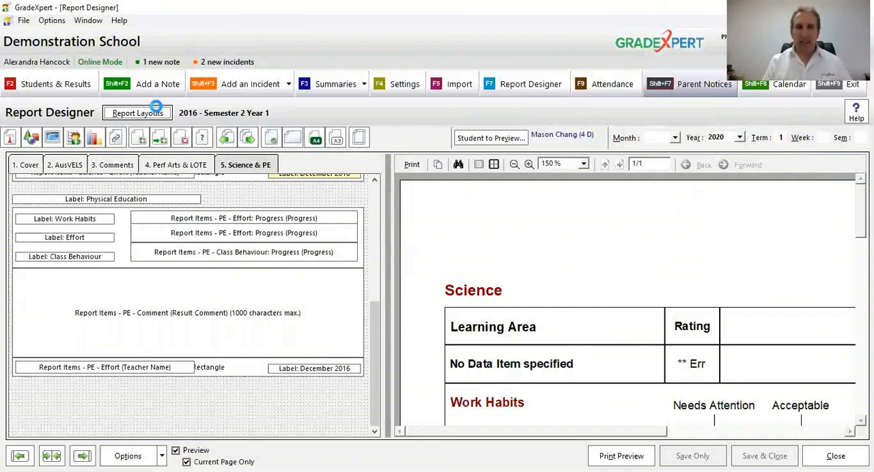
{"action": "left_click", "coordinate": [408, 300]}
{"action": "double_click", "coordinate": [408, 299]}
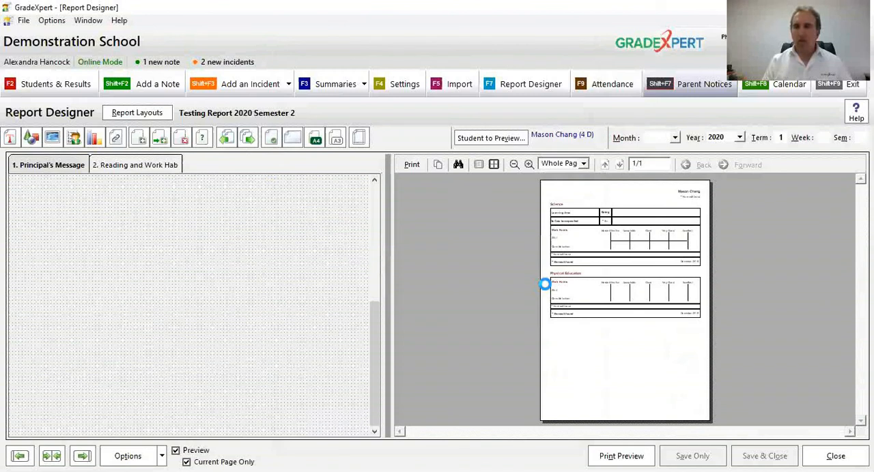
Step: Preview the Reading and Work Hab page at 100% and examine its reading and Work Habits results
{"action": "left_click", "coordinate": [162, 166]}
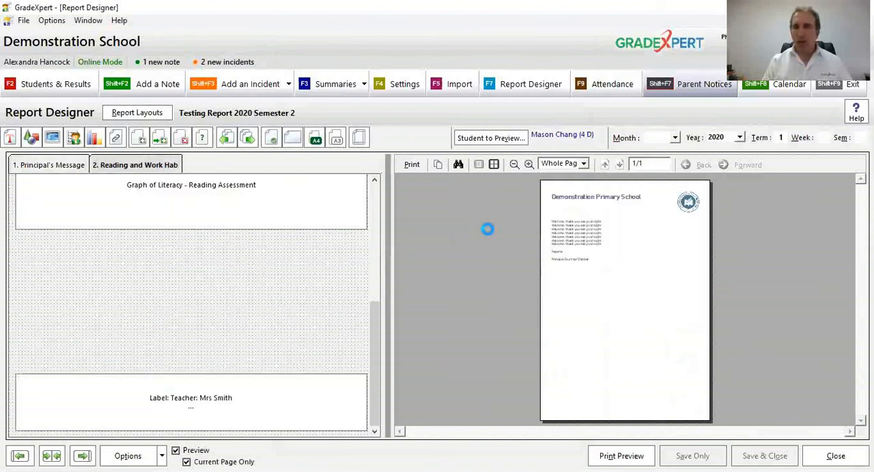
{"action": "left_click", "coordinate": [529, 165]}
{"action": "left_click_drag", "start_coordinate": [623, 284], "coordinate": [628, 234]}
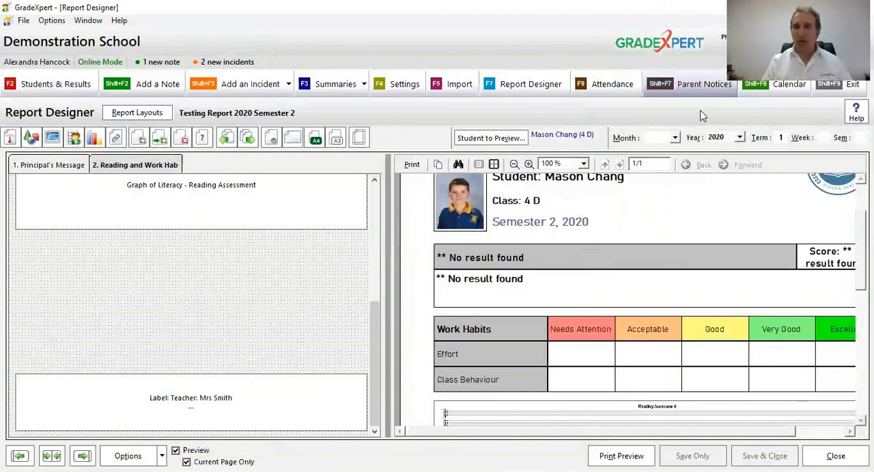
{"action": "scroll", "coordinate": [704, 116], "scroll_direction": "up", "scroll_amount": 4}
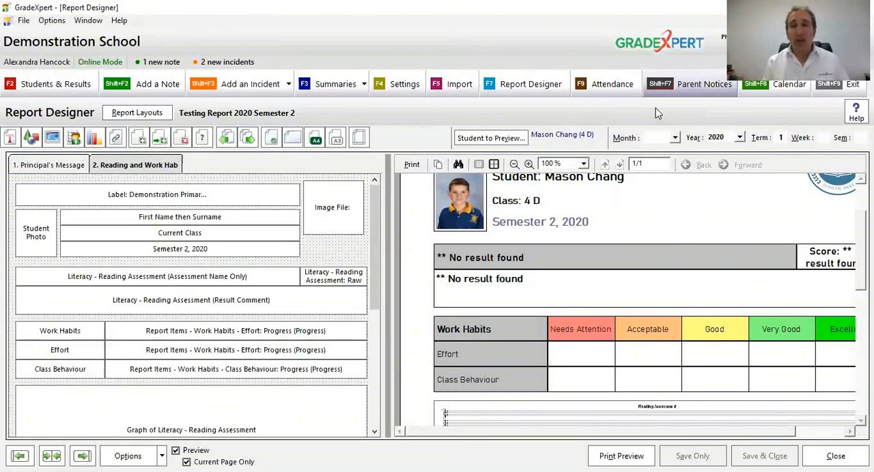